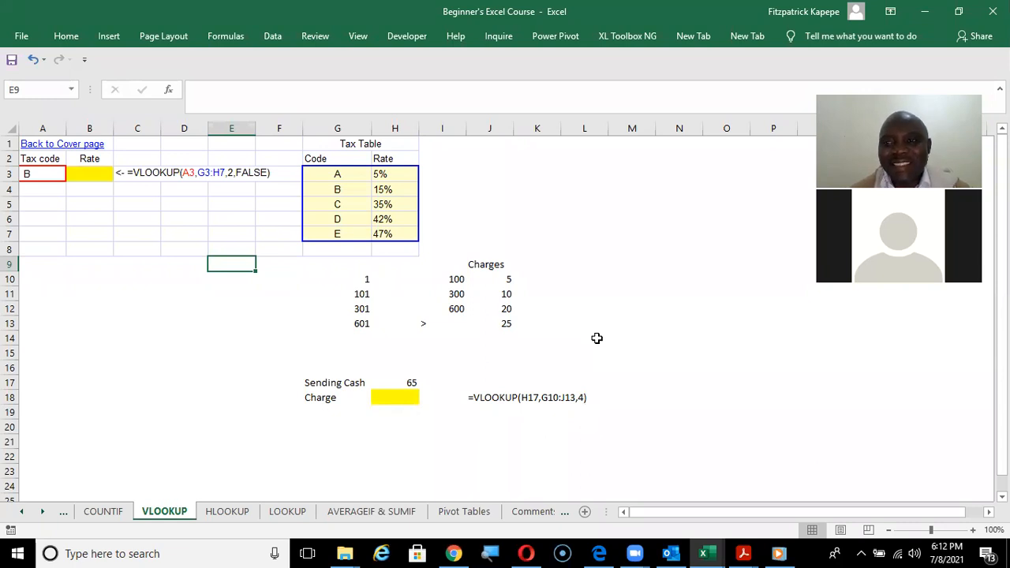
Handwrite the annotation "vertical lookup" over the empty cells below the tax code area, and clear the drawing.
{"action": "left_click", "coordinate": [551, 39]}
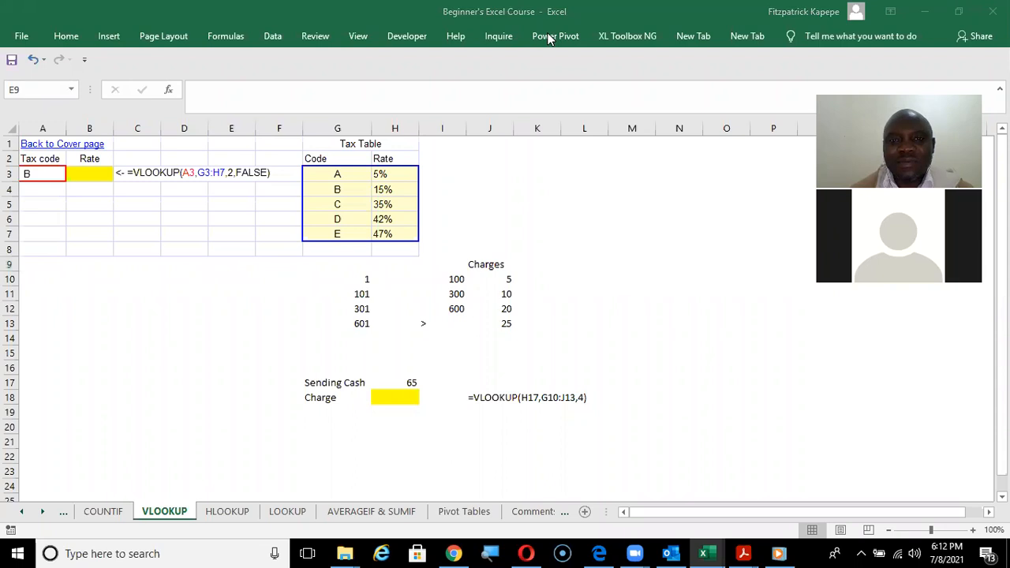
{"action": "mouse_move", "coordinate": [78, 300]}
{"action": "left_mouse_down"}
{"action": "mouse_move", "coordinate": [148, 310]}
{"action": "mouse_move", "coordinate": [162, 294]}
{"action": "mouse_move", "coordinate": [189, 317]}
{"action": "mouse_move", "coordinate": [262, 321]}
{"action": "left_mouse_up"}
{"action": "mouse_move", "coordinate": [112, 345]}
{"action": "left_mouse_down"}
{"action": "mouse_move", "coordinate": [115, 386]}
{"action": "mouse_move", "coordinate": [147, 372]}
{"action": "mouse_move", "coordinate": [190, 376]}
{"action": "mouse_move", "coordinate": [207, 345]}
{"action": "mouse_move", "coordinate": [217, 376]}
{"action": "mouse_move", "coordinate": [248, 351]}
{"action": "mouse_move", "coordinate": [276, 416]}
{"action": "mouse_move", "coordinate": [261, 371]}
{"action": "left_mouse_up"}
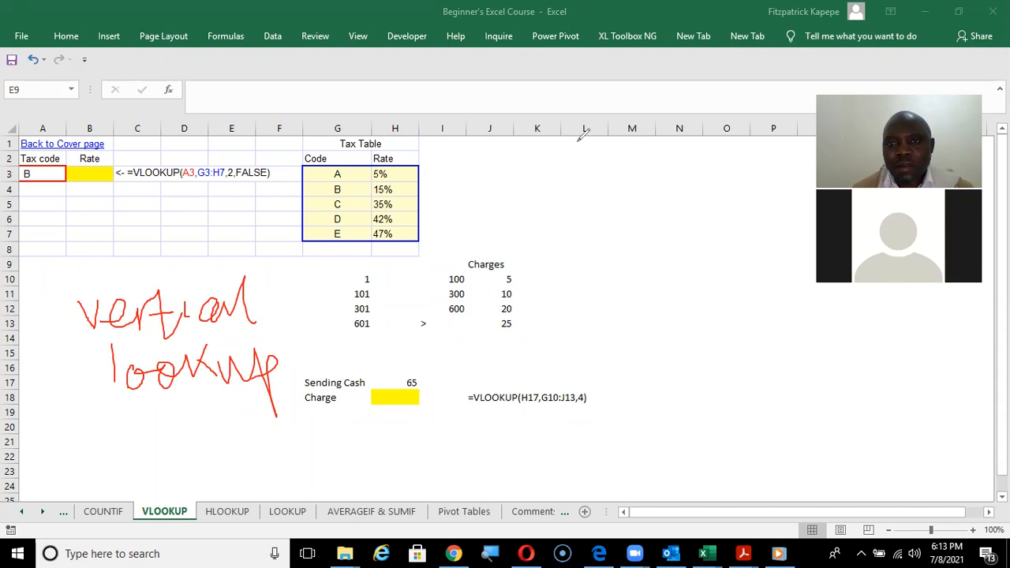
{"action": "left_click", "coordinate": [698, 114]}
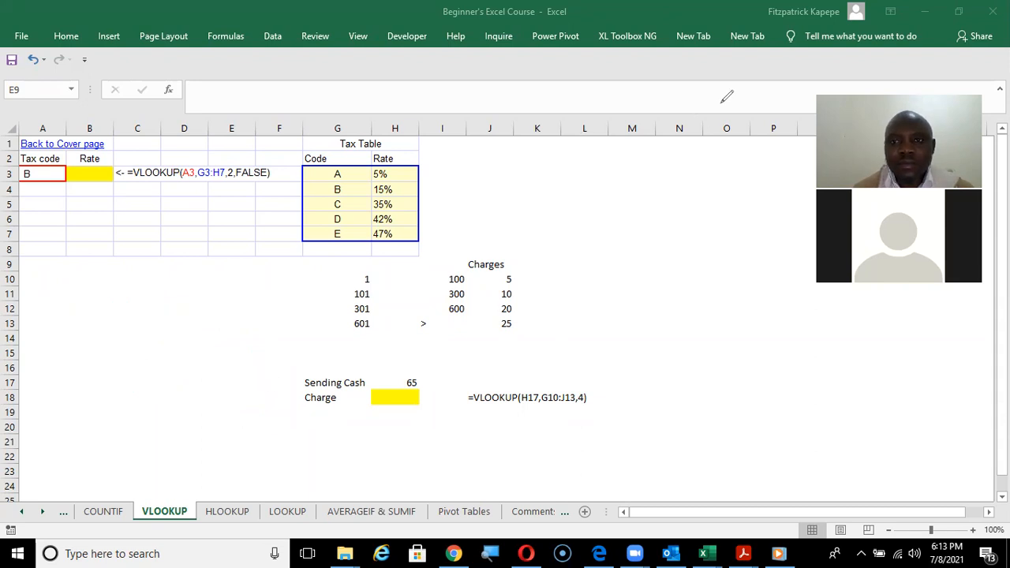
{"action": "left_click", "coordinate": [722, 103]}
{"action": "left_click", "coordinate": [80, 312]}
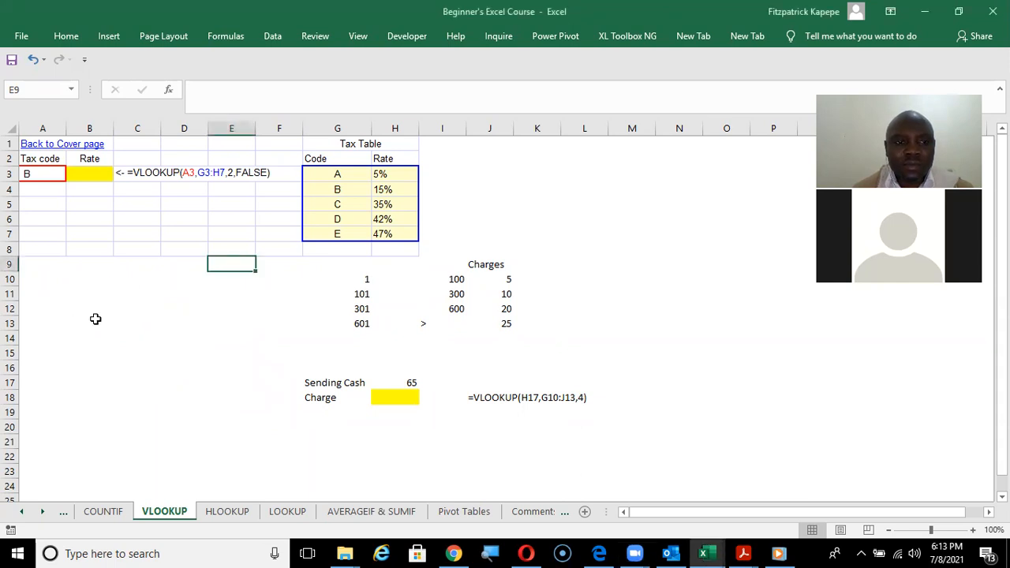
Start a VLOOKUP formula in cell B14 and bring up its Function Arguments dialog.
{"action": "left_click", "coordinate": [105, 334]}
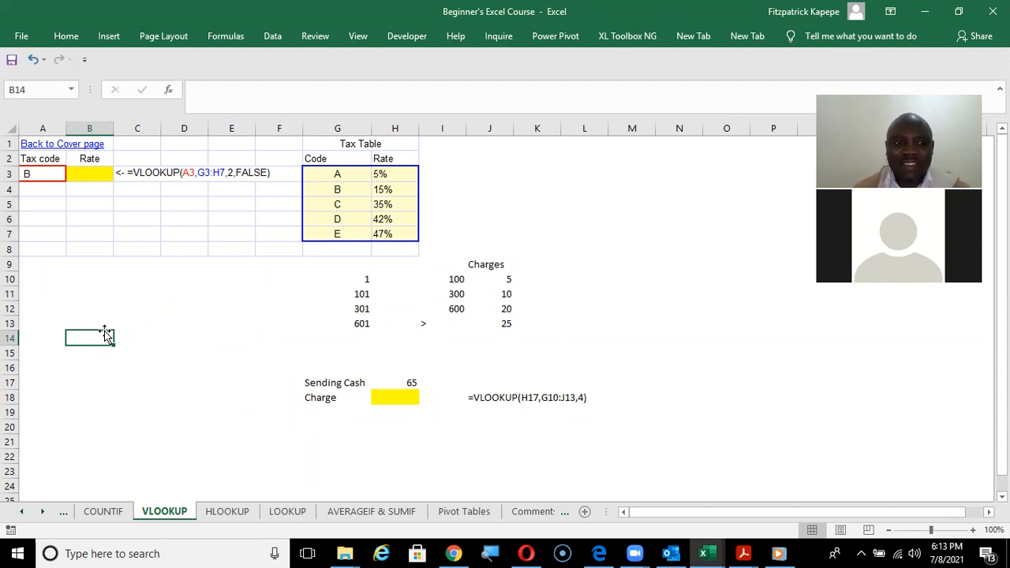
{"action": "type", "text": "=vl"}
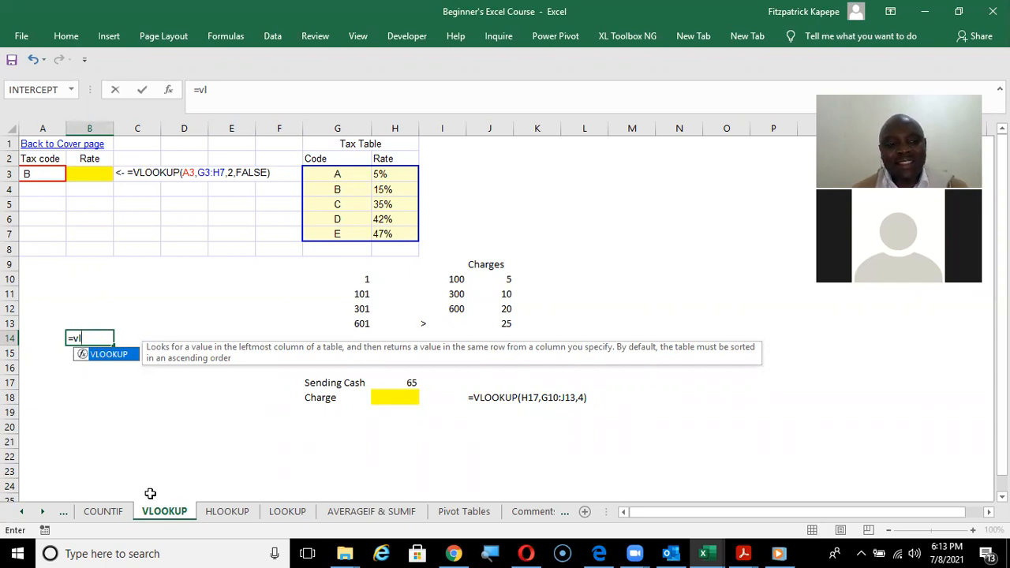
{"action": "key", "text": "Tab"}
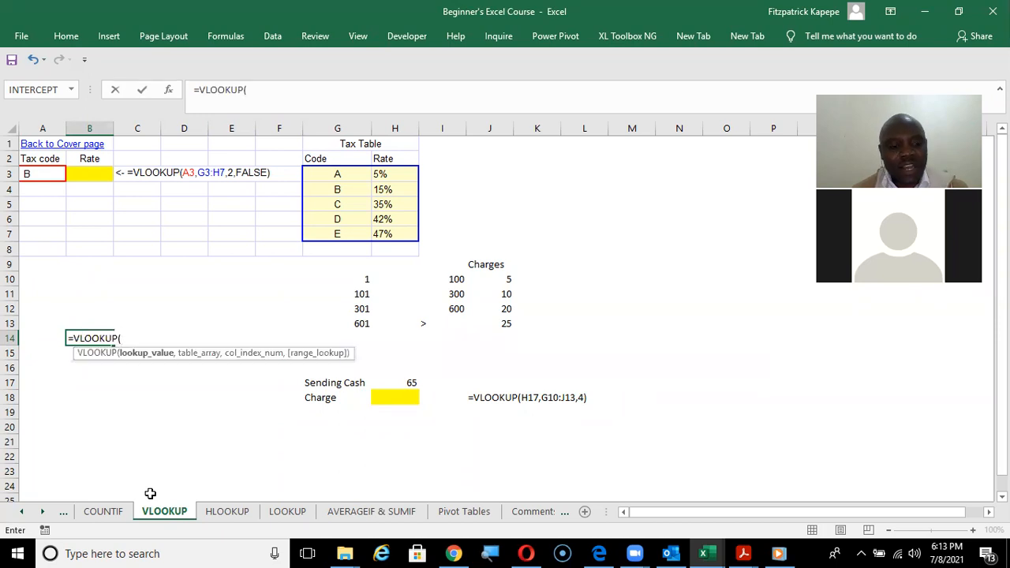
{"action": "key", "text": "ctrl+a"}
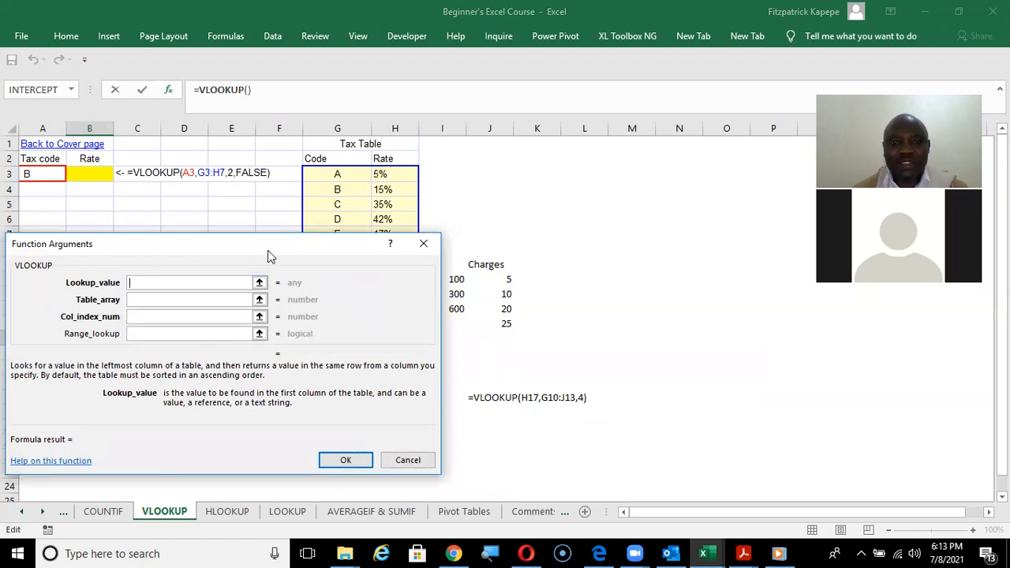
{"action": "left_click_drag", "start_coordinate": [268, 255], "coordinate": [310, 266]}
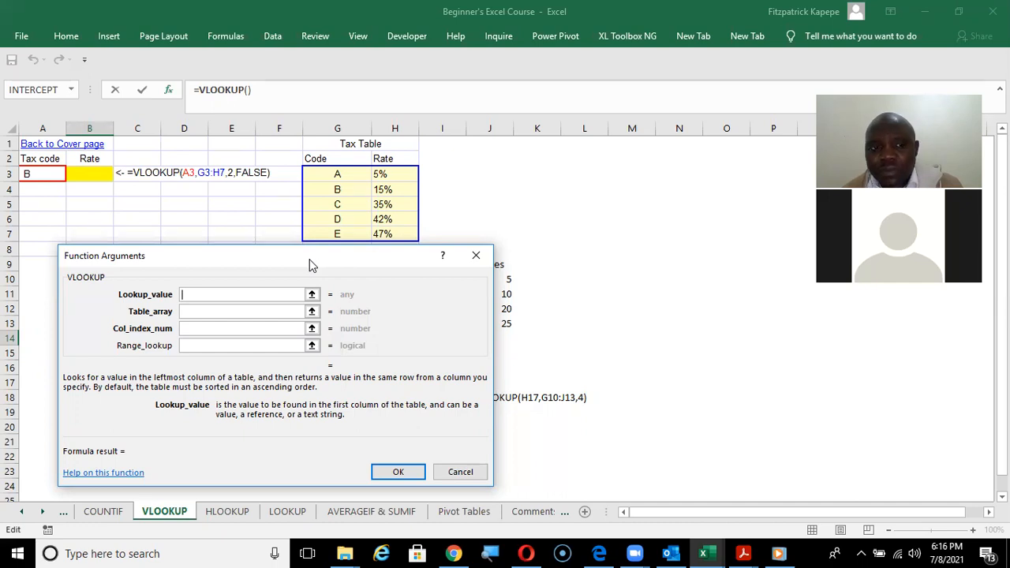
Examine the descriptions of the Col_index_num and Range_lookup arguments, and close the dialog without entering the formula.
{"action": "left_click", "coordinate": [241, 326]}
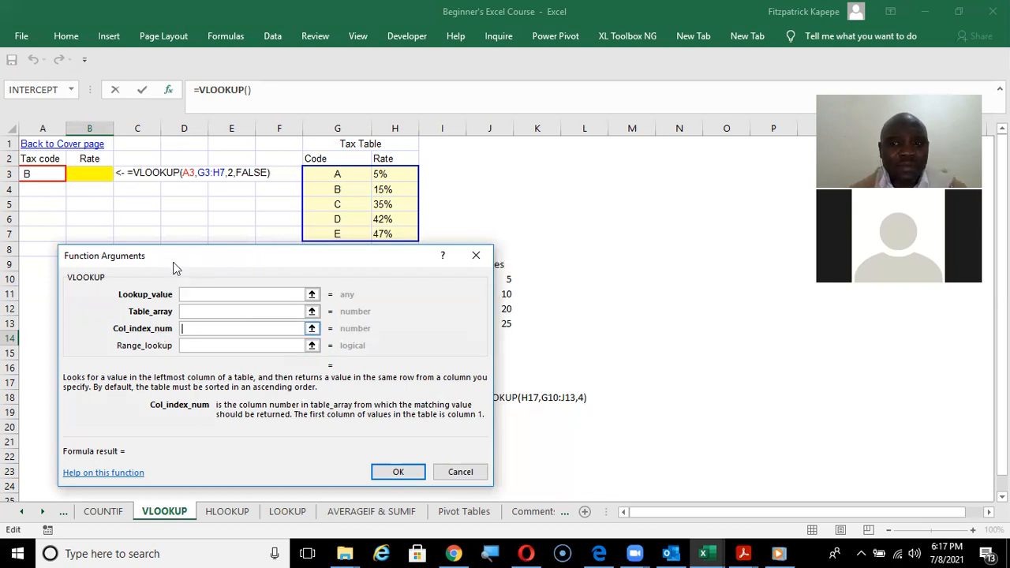
{"action": "left_click", "coordinate": [203, 317]}
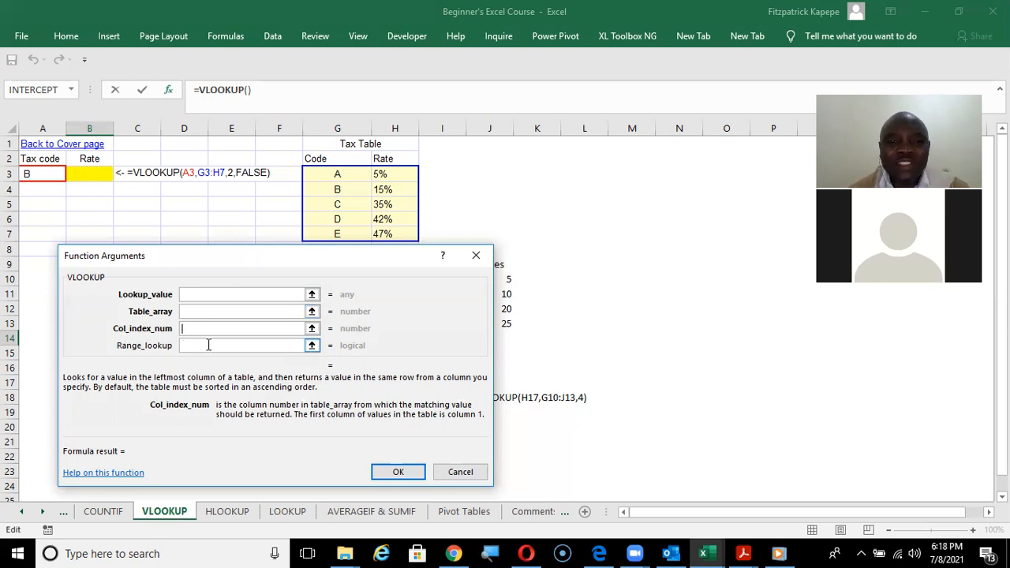
{"action": "left_click", "coordinate": [208, 345]}
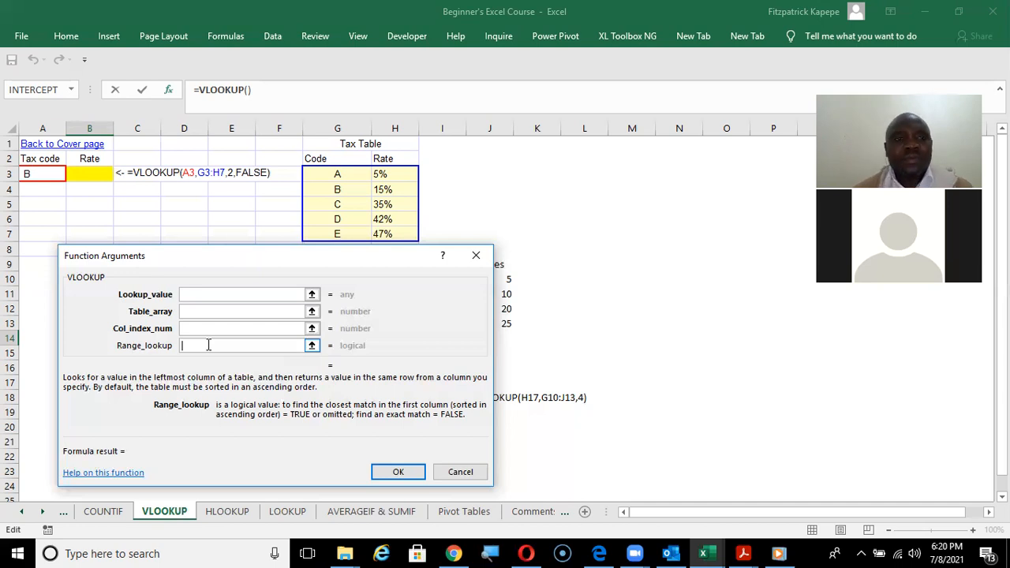
{"action": "left_click", "coordinate": [477, 256]}
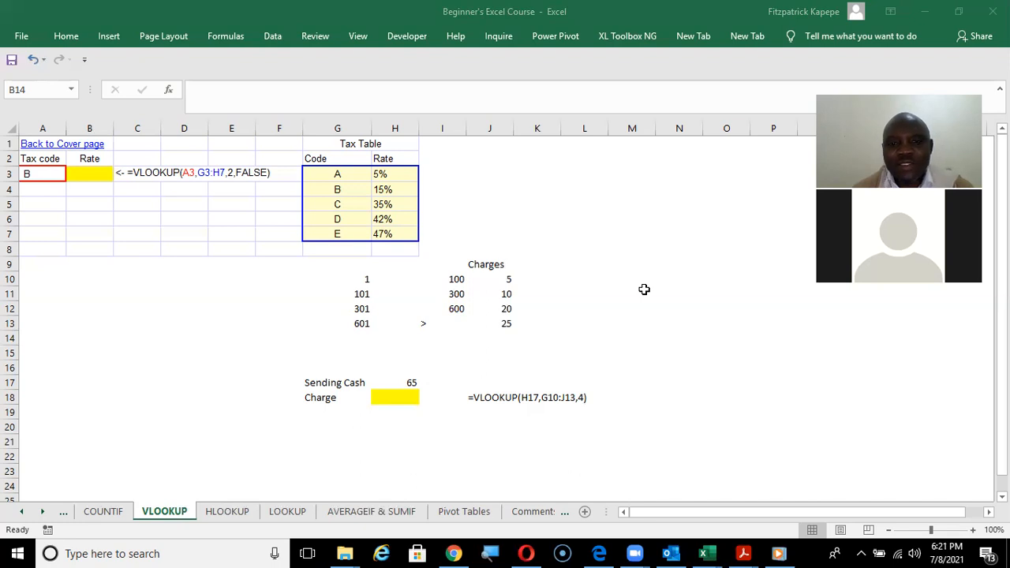
Examine the codes and rates of the tax table in G3:H7 and the tax code in A3.
{"action": "left_click", "coordinate": [89, 174]}
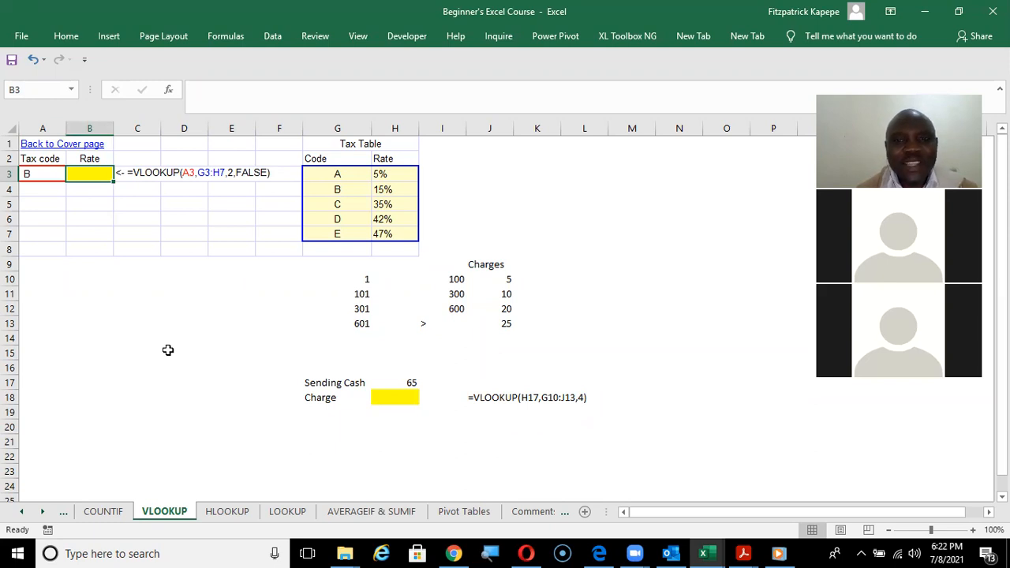
{"action": "left_click_drag", "start_coordinate": [319, 174], "coordinate": [403, 232]}
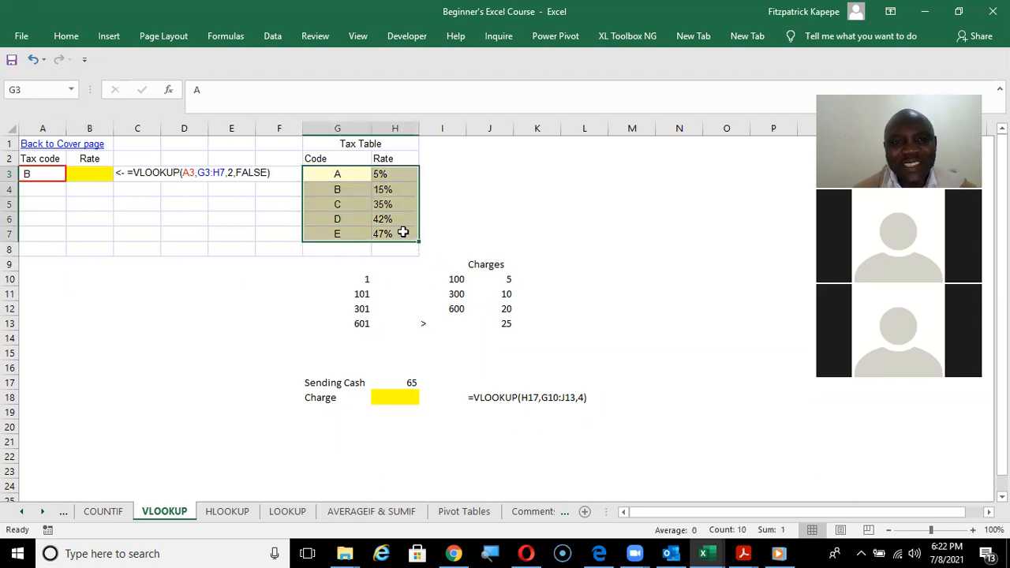
{"action": "left_click", "coordinate": [330, 176]}
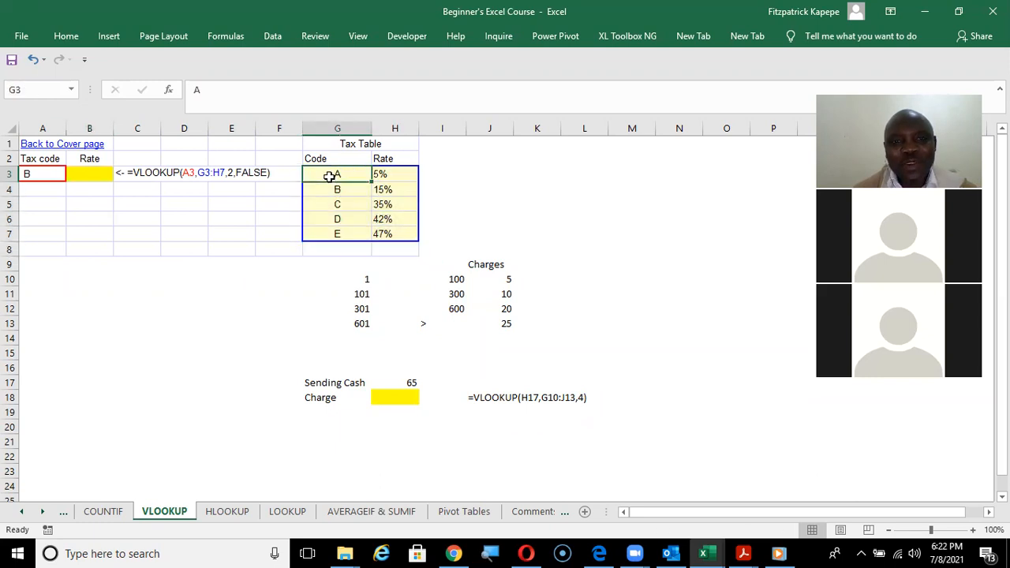
{"action": "left_click", "coordinate": [390, 175]}
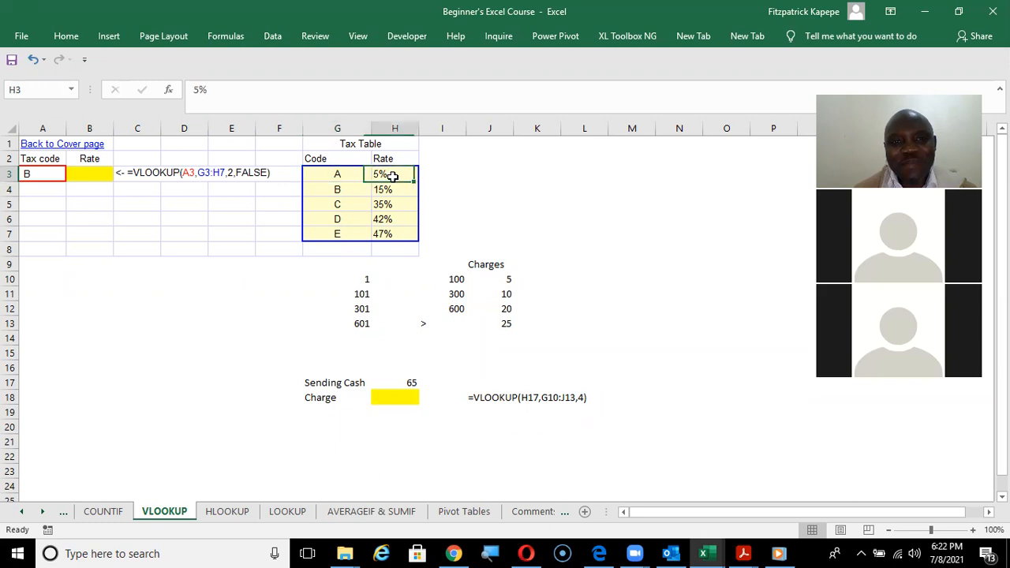
{"action": "left_click", "coordinate": [347, 244]}
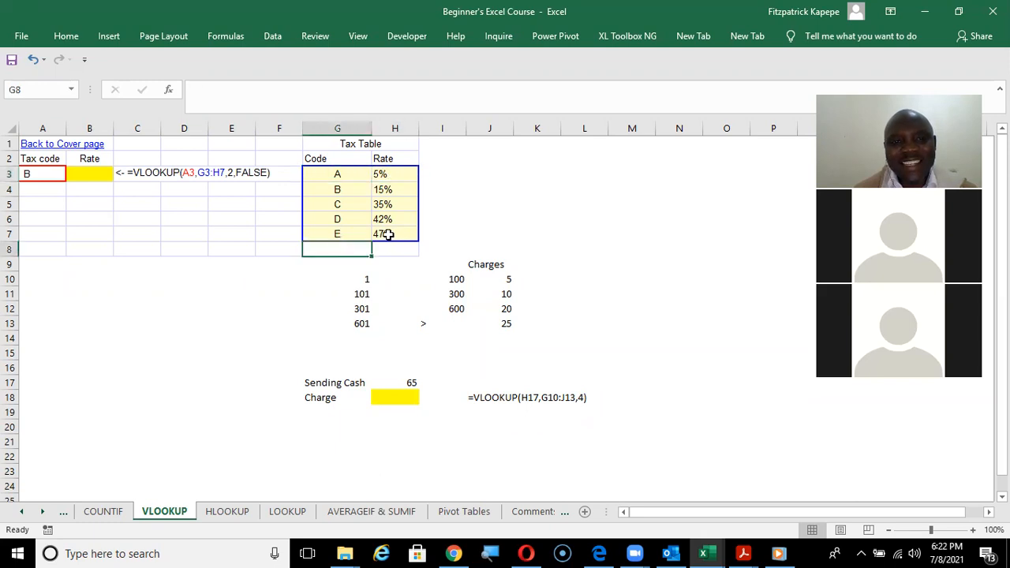
{"action": "left_click", "coordinate": [387, 234]}
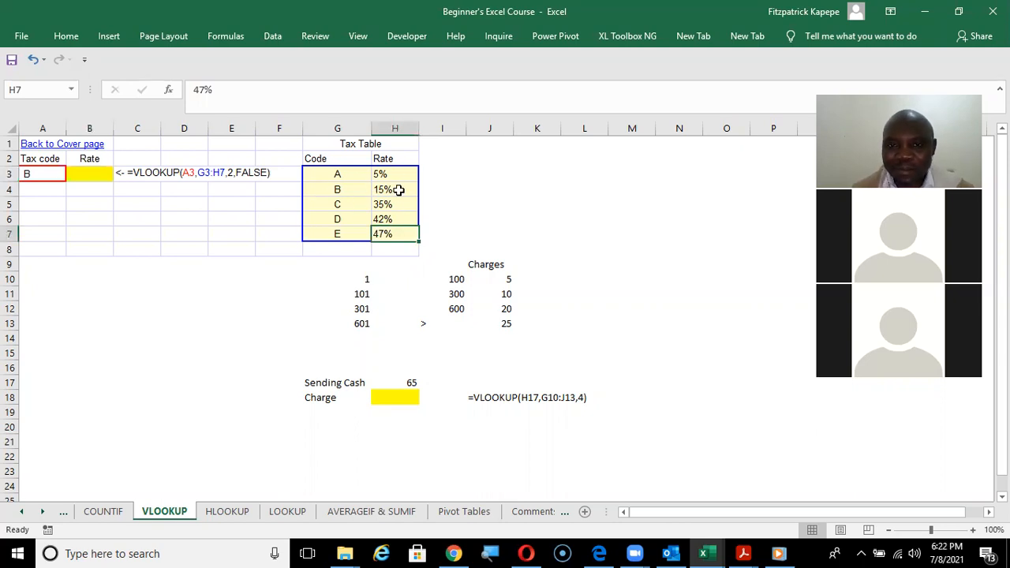
{"action": "left_click", "coordinate": [163, 295]}
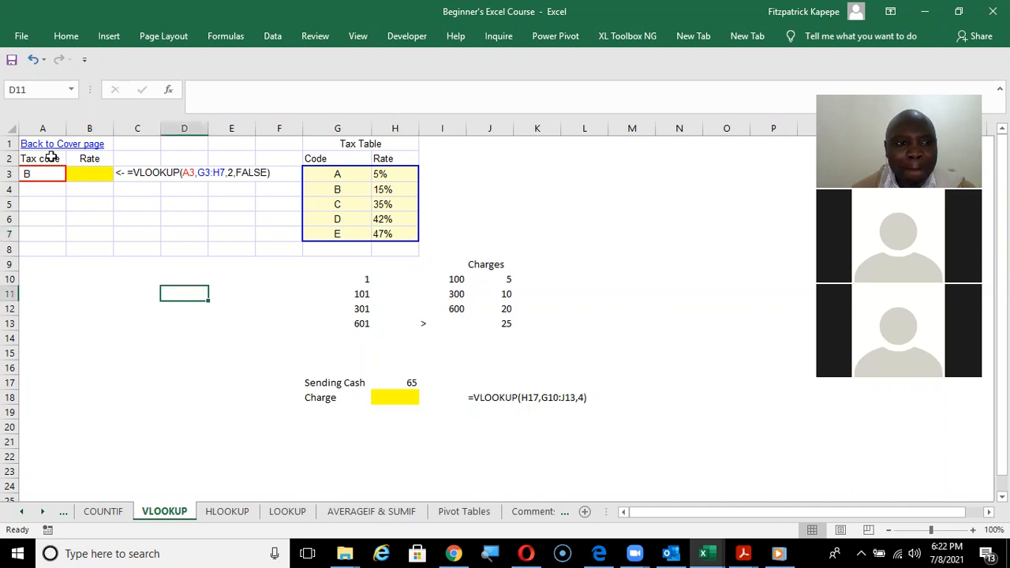
{"action": "left_click", "coordinate": [47, 171]}
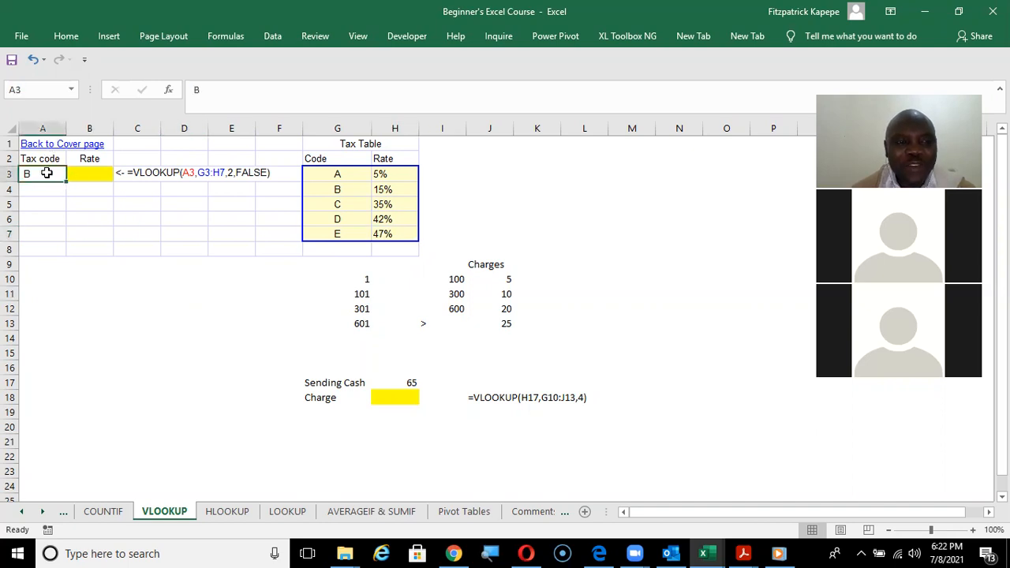
Start a VLOOKUP formula in rate cell B3 through the Function Arguments dialog, with A3 as the lookup value.
{"action": "left_click", "coordinate": [96, 172]}
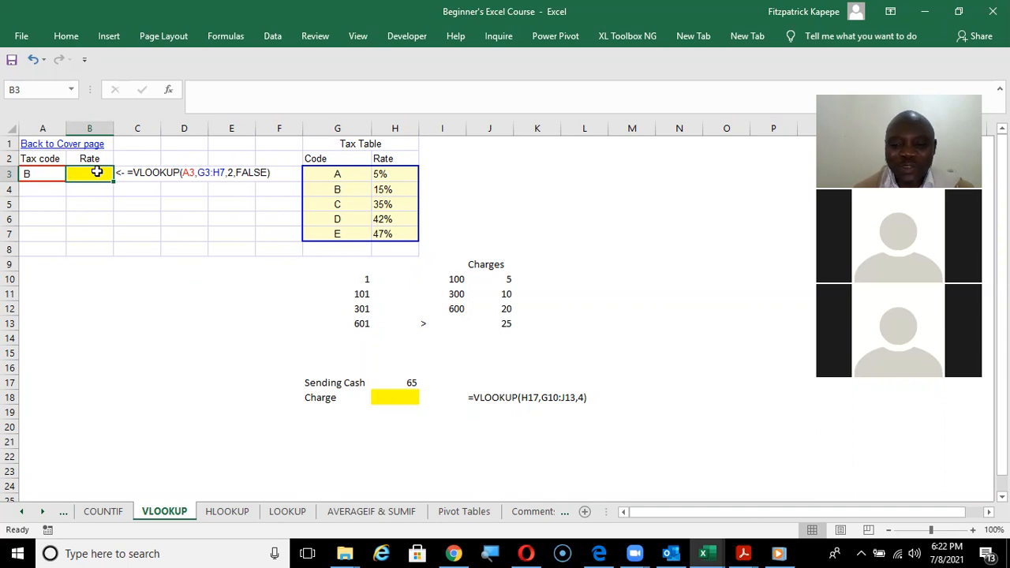
{"action": "type", "text": "="}
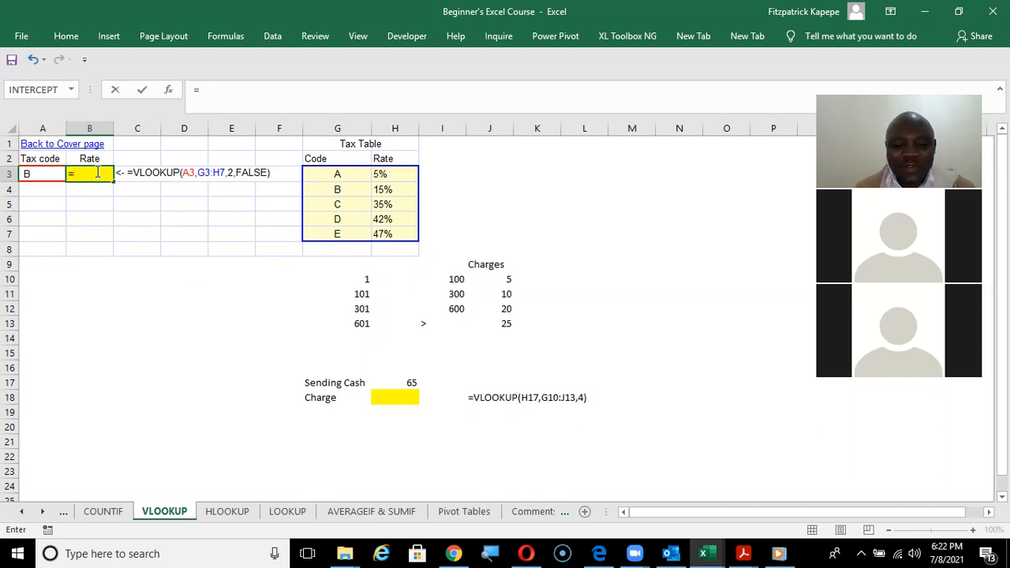
{"action": "type", "text": "vl"}
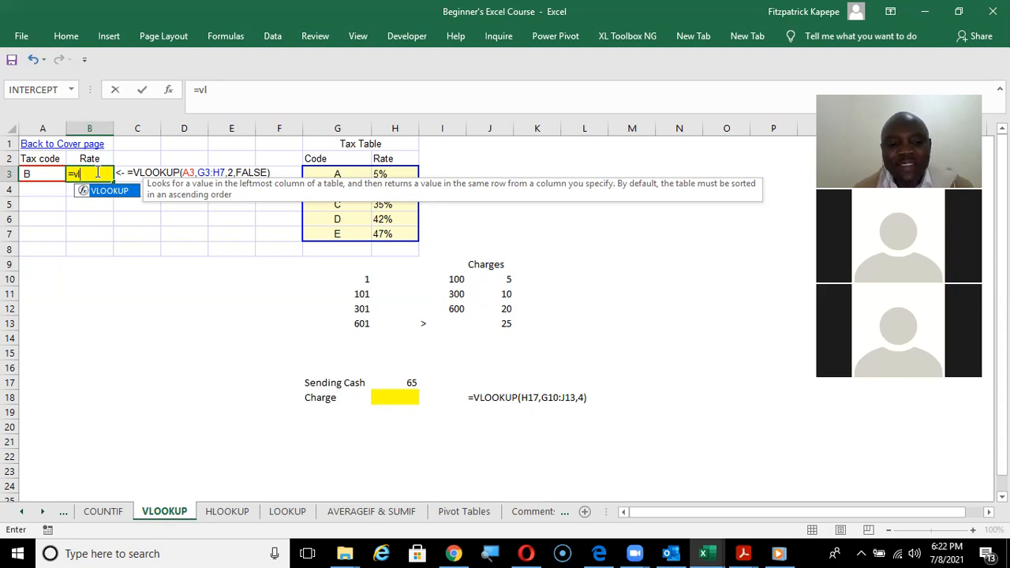
{"action": "key", "text": "Tab"}
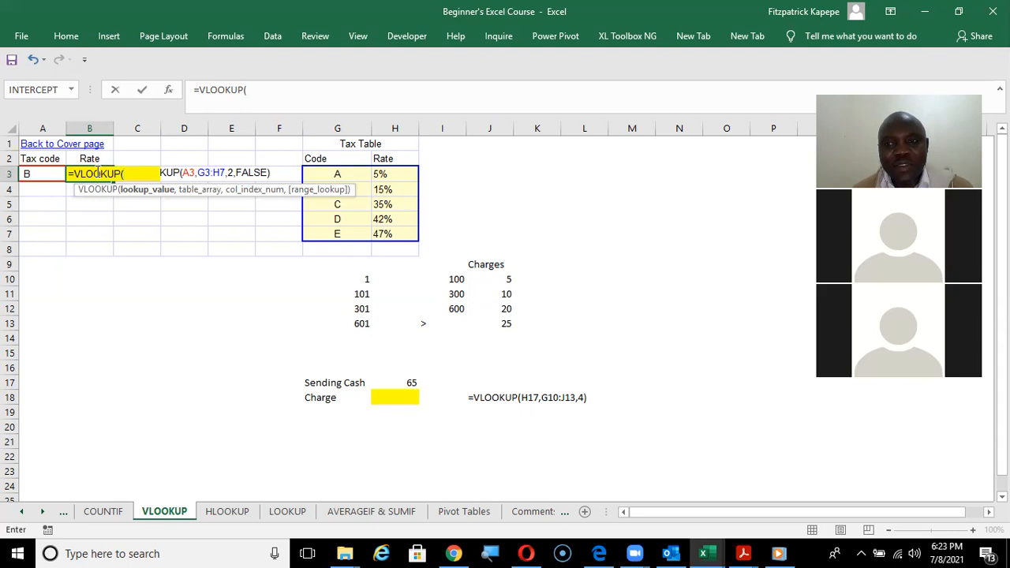
{"action": "key", "text": "ctrl+a"}
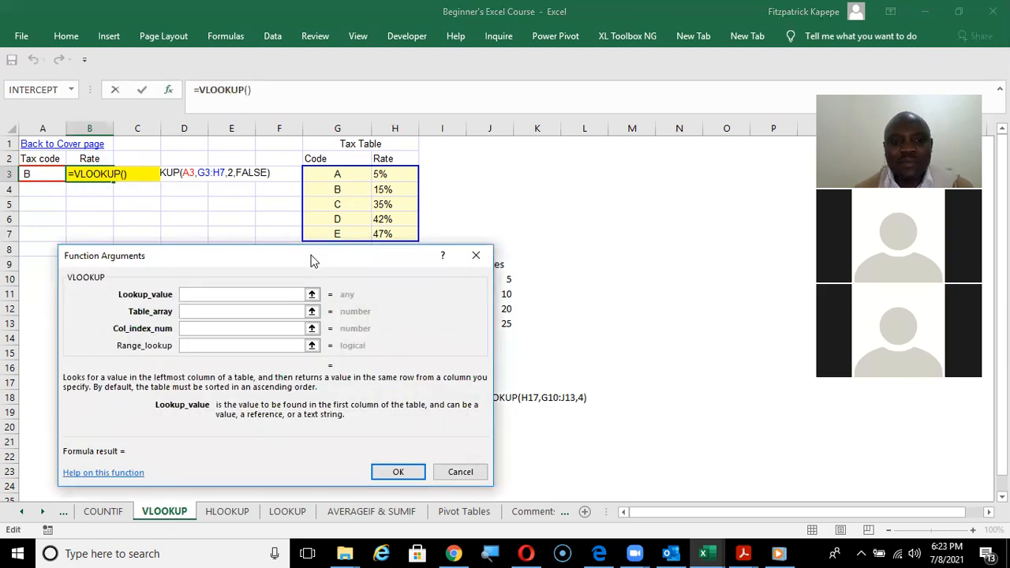
{"action": "left_click_drag", "start_coordinate": [312, 260], "coordinate": [384, 277]}
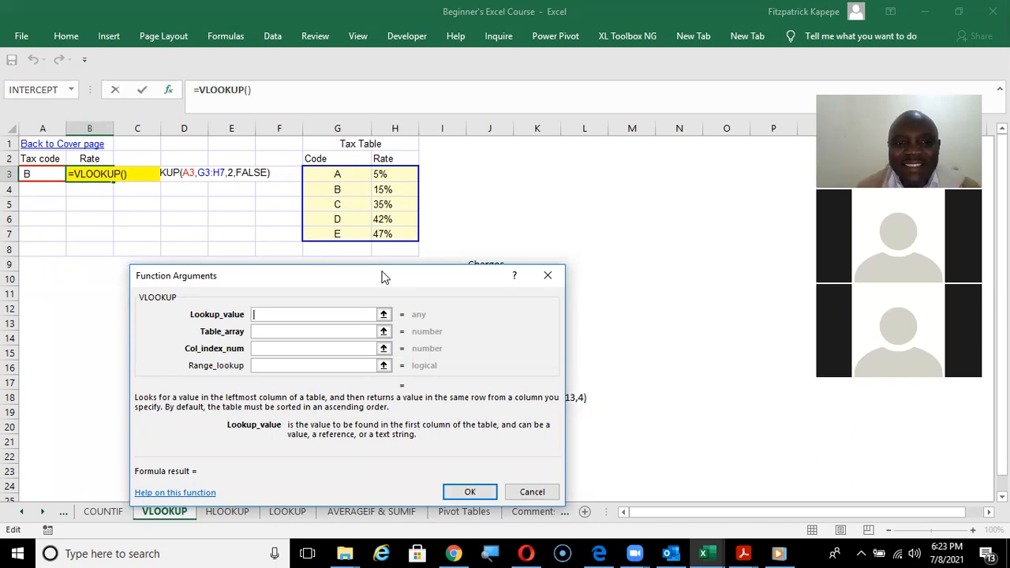
{"action": "left_click", "coordinate": [32, 173]}
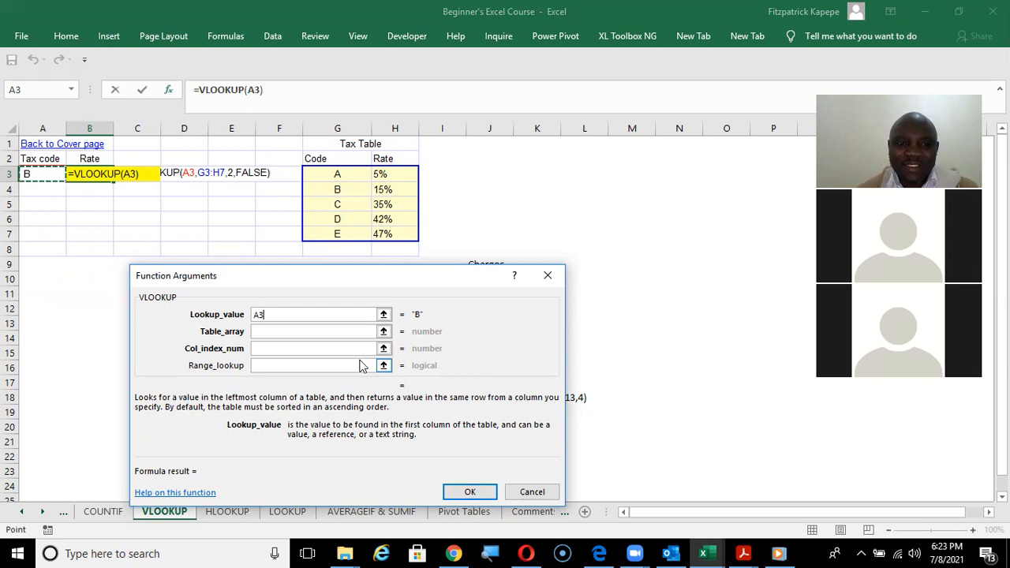
{"action": "left_click", "coordinate": [286, 331]}
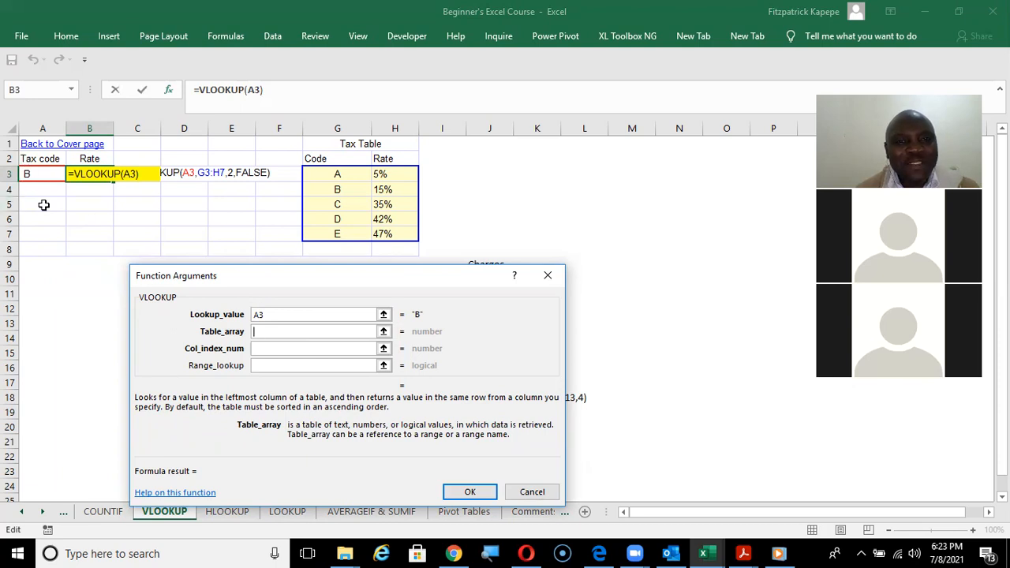
Try F3:H7 as the table array of the VLOOKUP, and clear the entry.
{"action": "left_click_drag", "start_coordinate": [272, 172], "coordinate": [394, 230]}
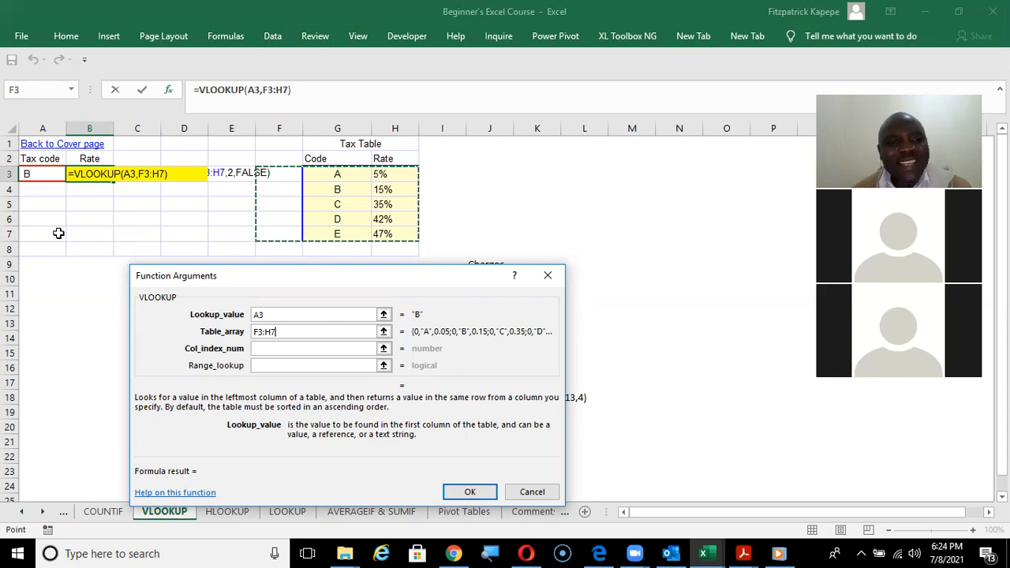
{"action": "key", "text": "BackSpace"}
{"action": "key", "text": "BackSpace"}
{"action": "key", "text": "BackSpace"}
{"action": "key", "text": "BackSpace"}
{"action": "key", "text": "BackSpace"}
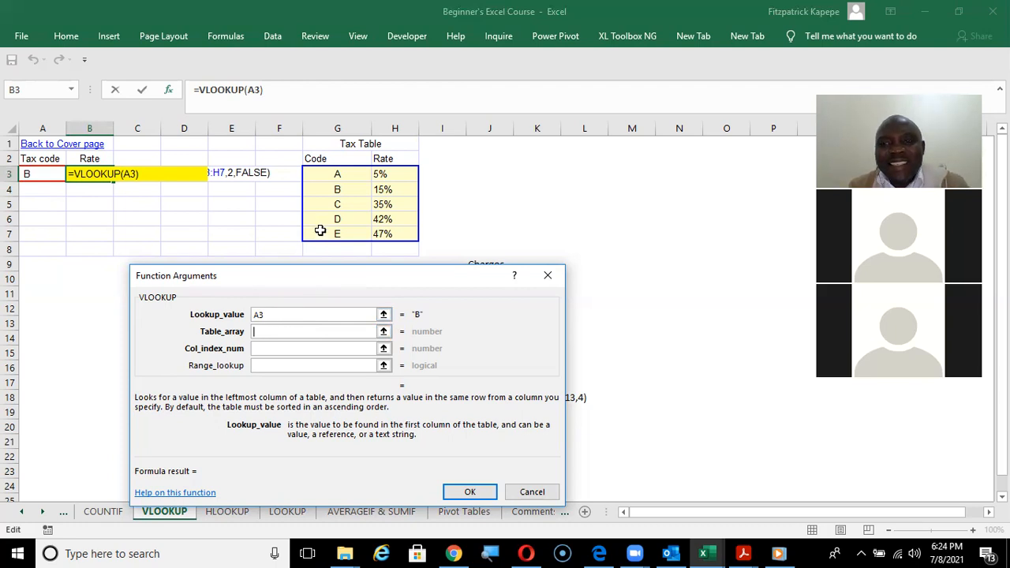
Complete the VLOOKUP in B3 with table array G3:H7, column index 2 and range lookup 0, and enter the formula.
{"action": "left_click_drag", "start_coordinate": [332, 172], "coordinate": [389, 232]}
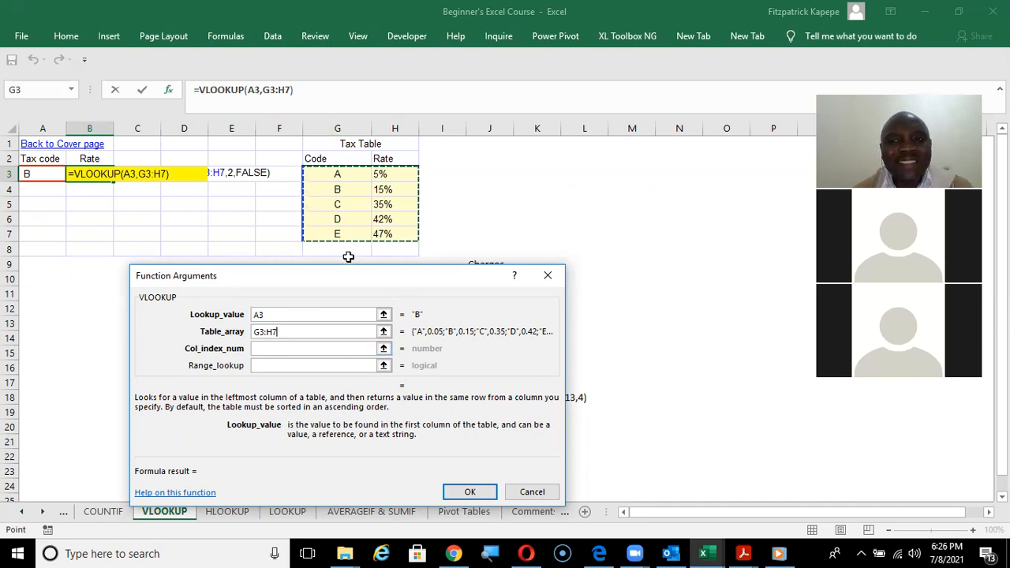
{"action": "left_click", "coordinate": [278, 349]}
{"action": "type", "text": "2"}
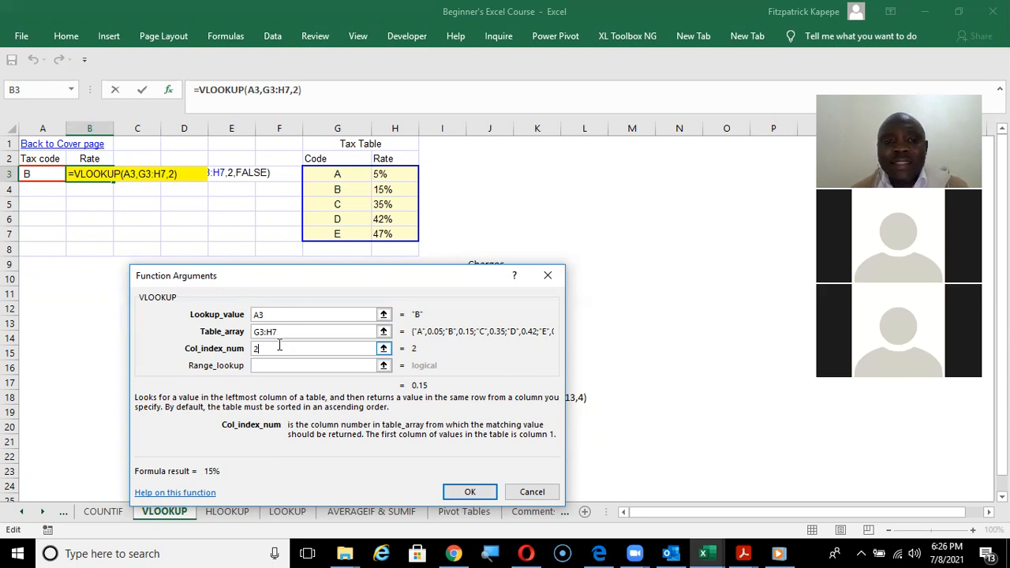
{"action": "left_click", "coordinate": [266, 364]}
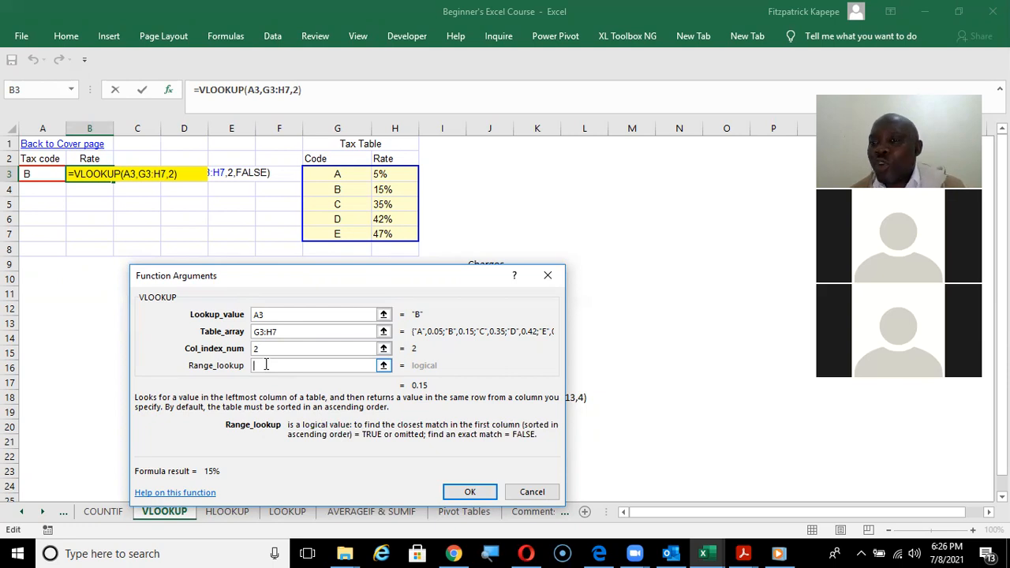
{"action": "type", "text": "0"}
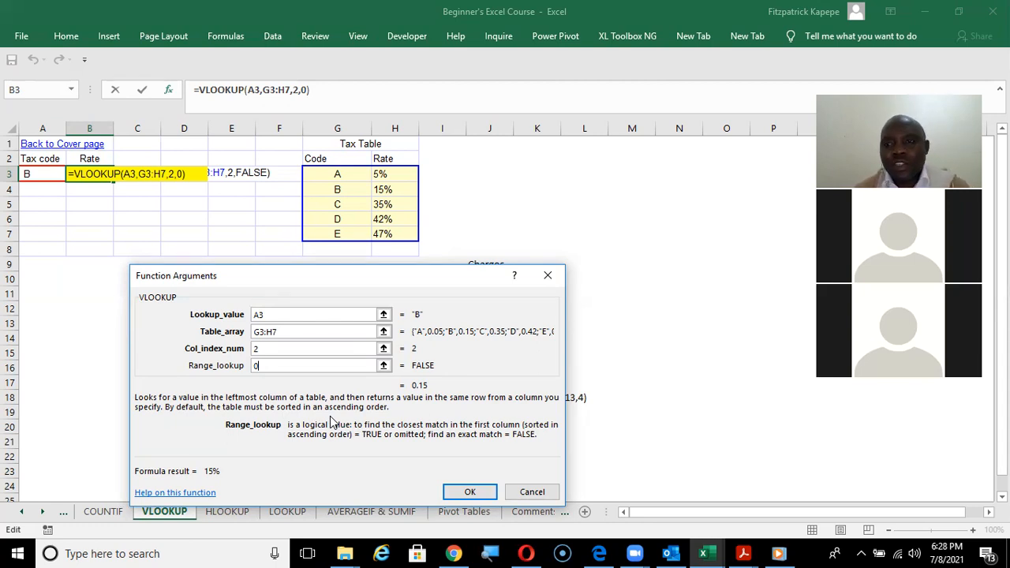
{"action": "left_click", "coordinate": [487, 495]}
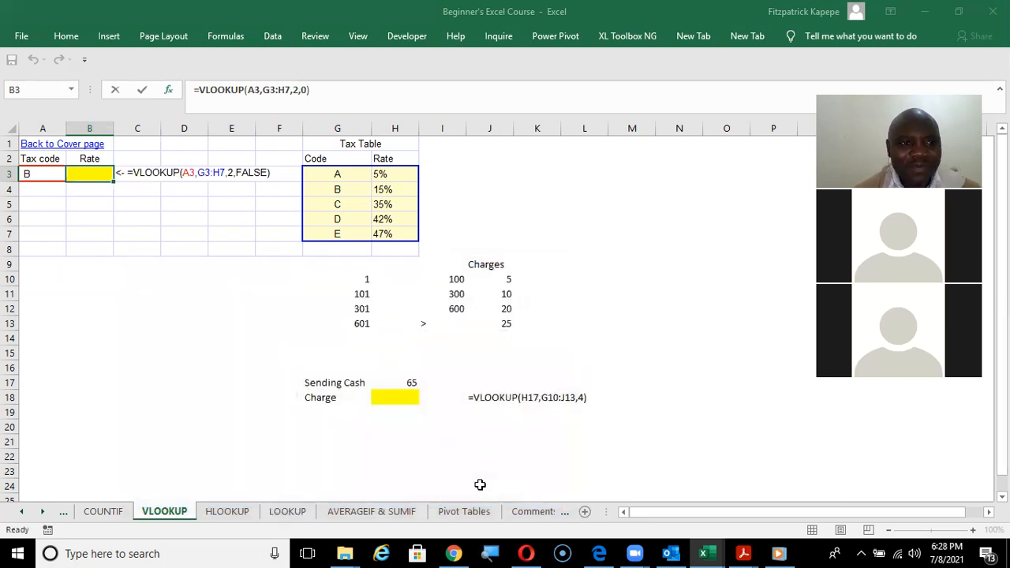
{"action": "left_click", "coordinate": [91, 235]}
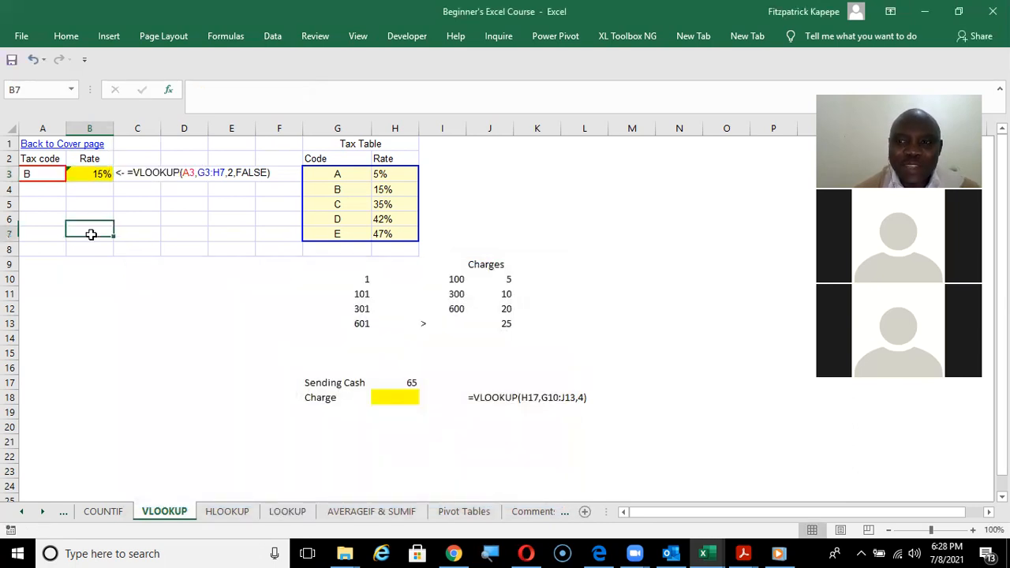
Test the rate formula with a lowercase b as the tax code in A3, discarding the autocomplete suggestion.
{"action": "left_click", "coordinate": [34, 173]}
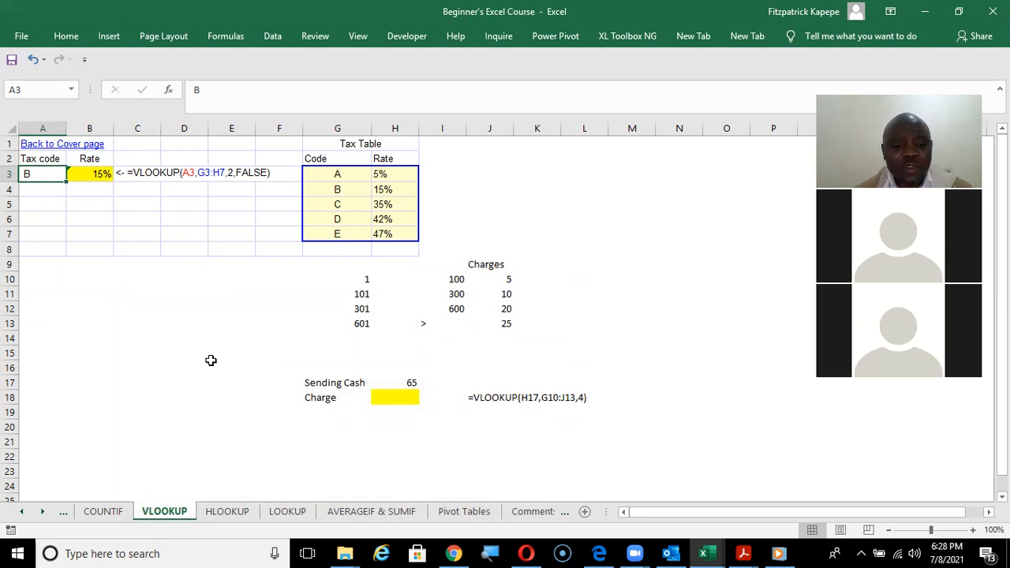
{"action": "type", "text": "B"}
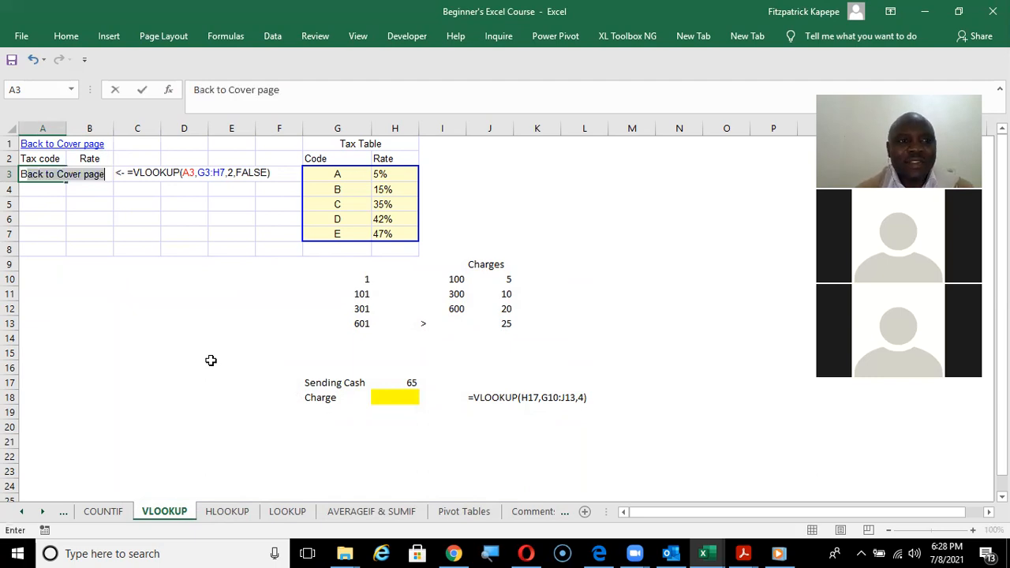
{"action": "key", "text": "BackSpace"}
{"action": "key", "text": "BackSpace"}
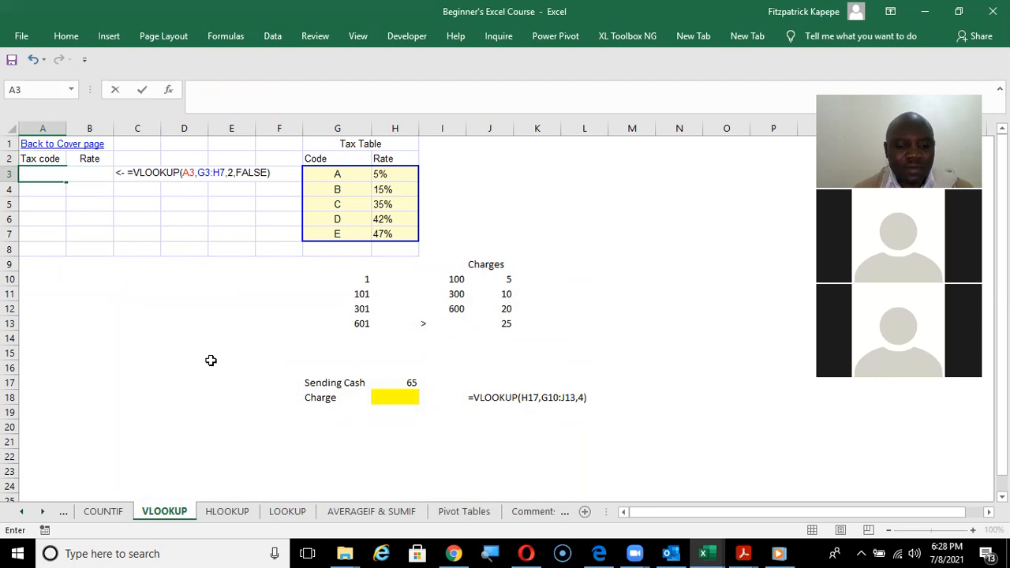
{"action": "type", "text": "b"}
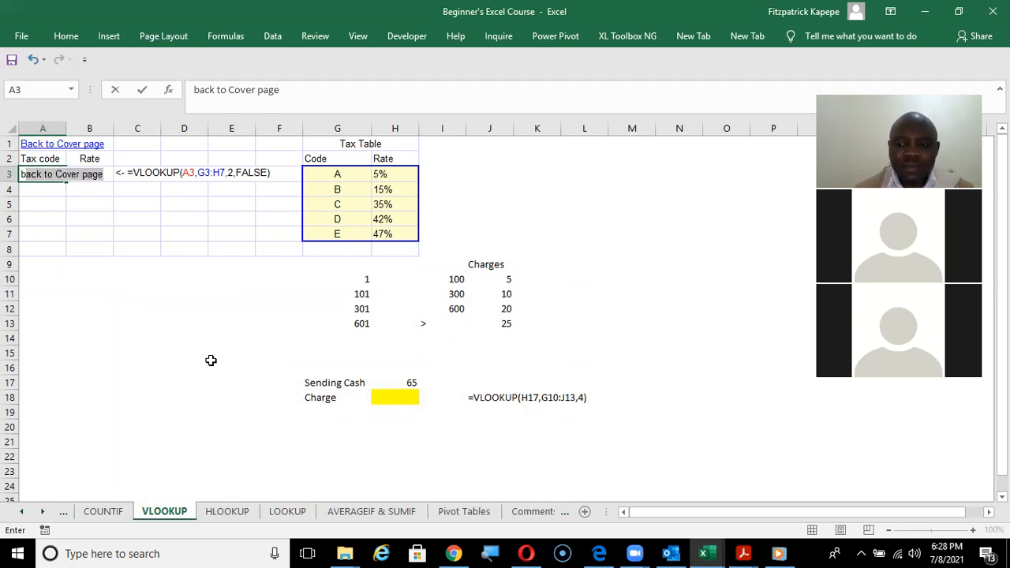
{"action": "key", "text": "BackSpace"}
{"action": "key", "text": "Return"}
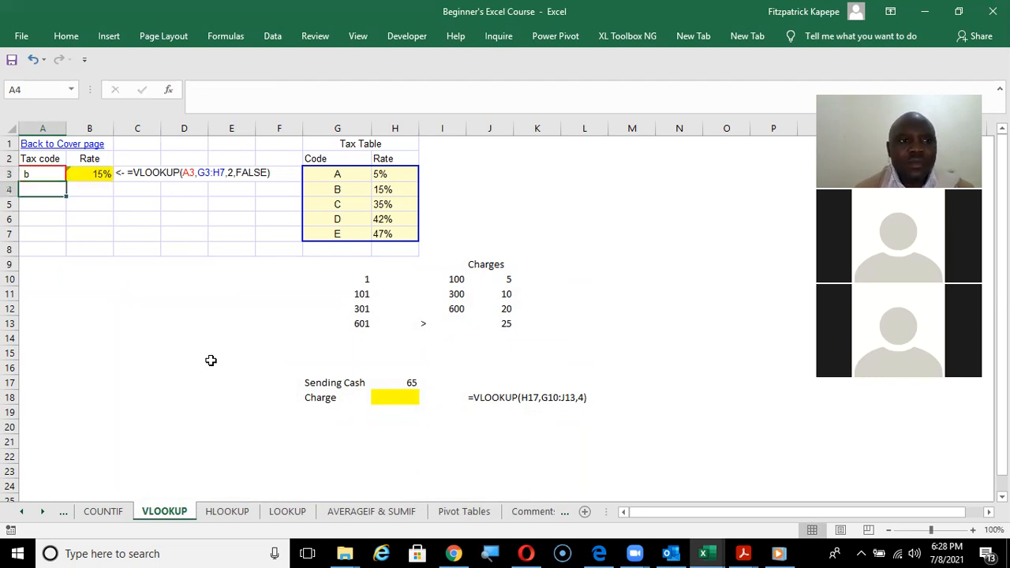
Test the rate formula with the tax codes c and d in A3.
{"action": "key", "text": "Up"}
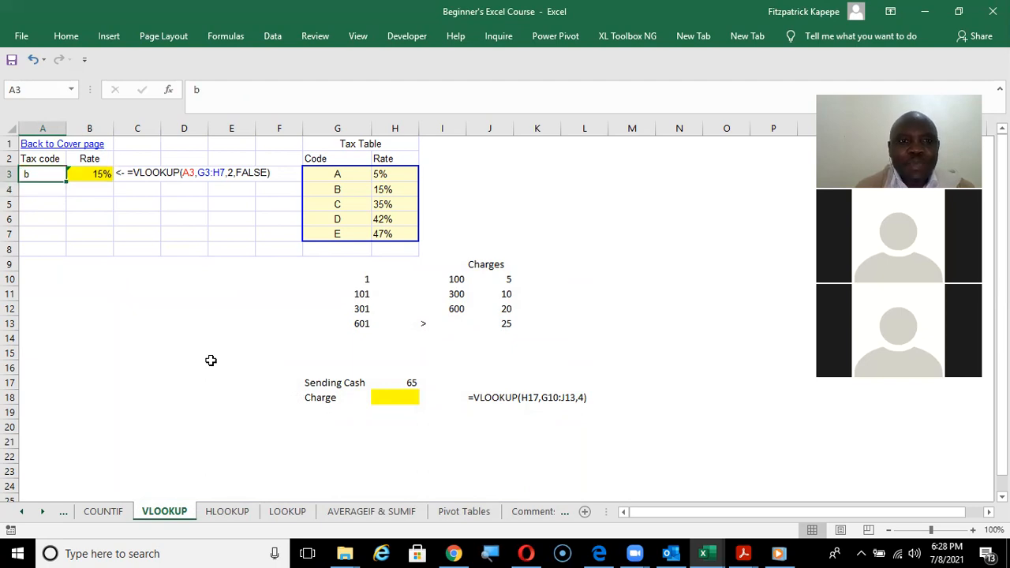
{"action": "type", "text": "c"}
{"action": "key", "text": "Return"}
{"action": "key", "text": "Up"}
{"action": "type", "text": "d"}
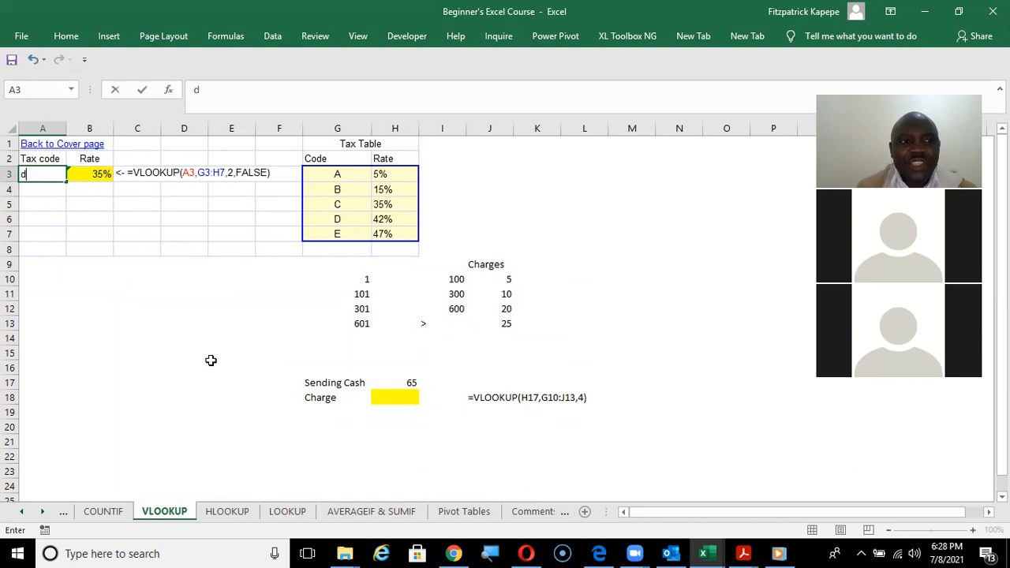
{"action": "key", "text": "Return"}
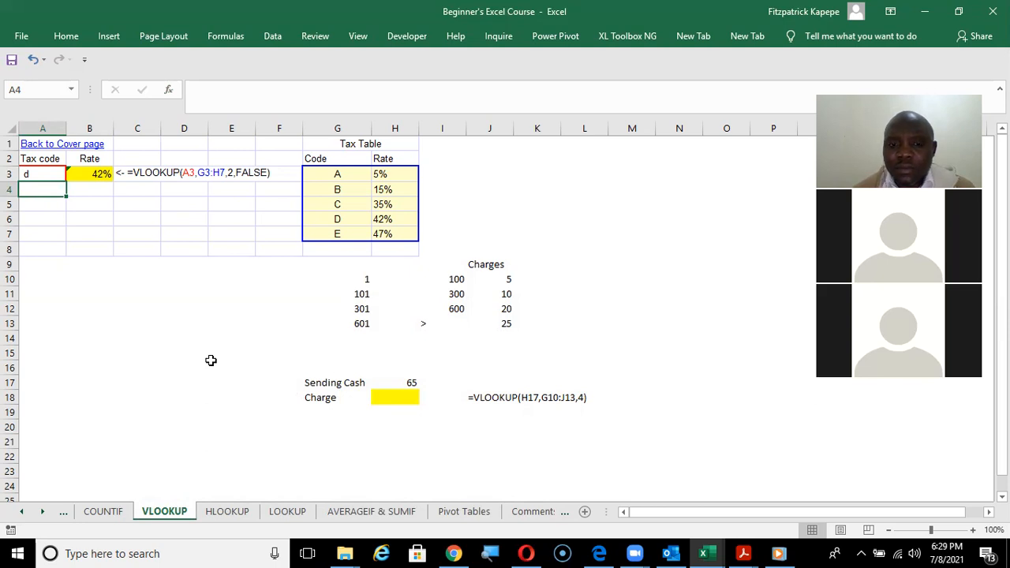
Test the rate formula with tax code e and the unlisted code f in A3.
{"action": "key", "text": "Up"}
{"action": "type", "text": "e"}
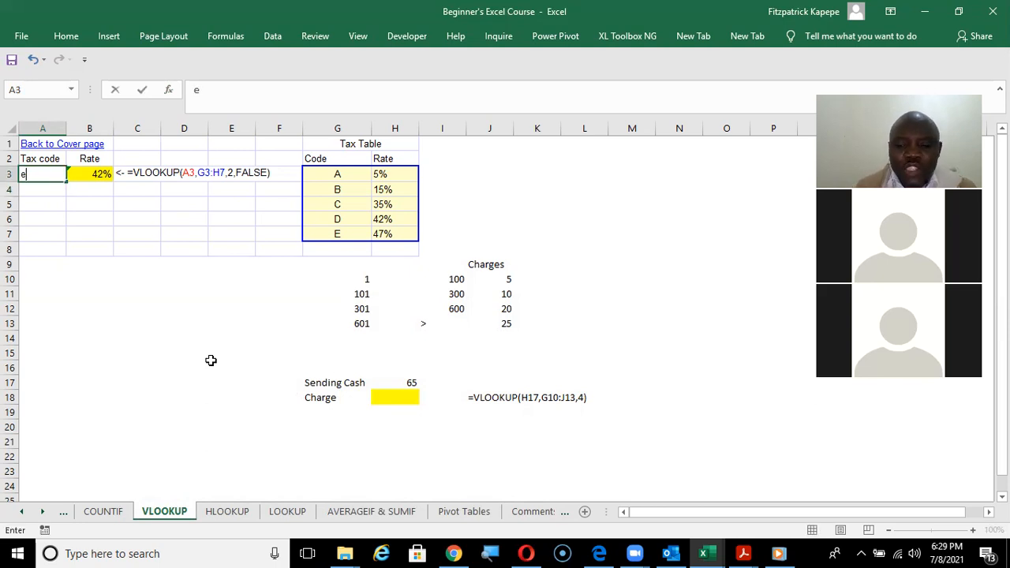
{"action": "key", "text": "Return"}
{"action": "key", "text": "Up"}
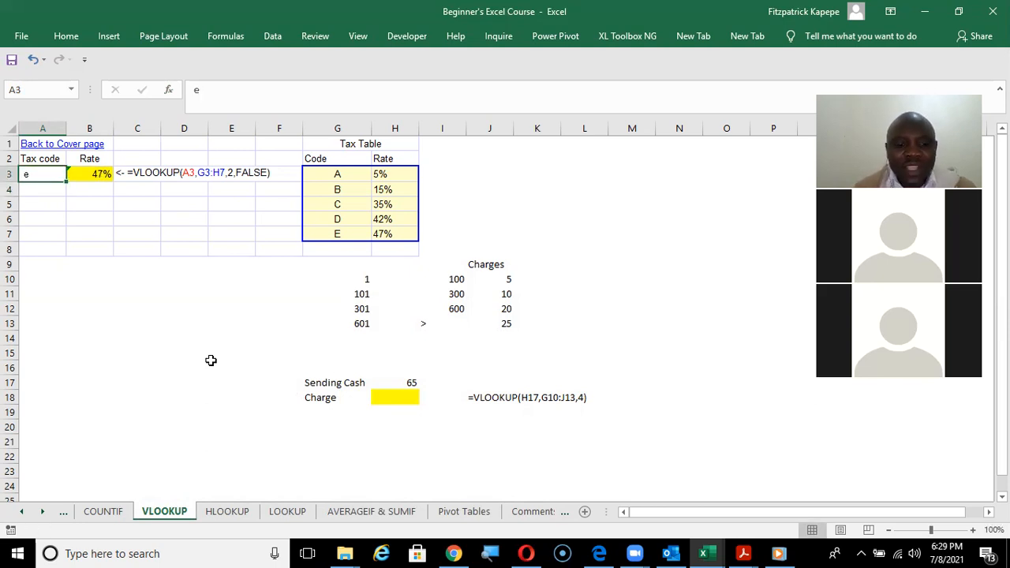
{"action": "type", "text": "f"}
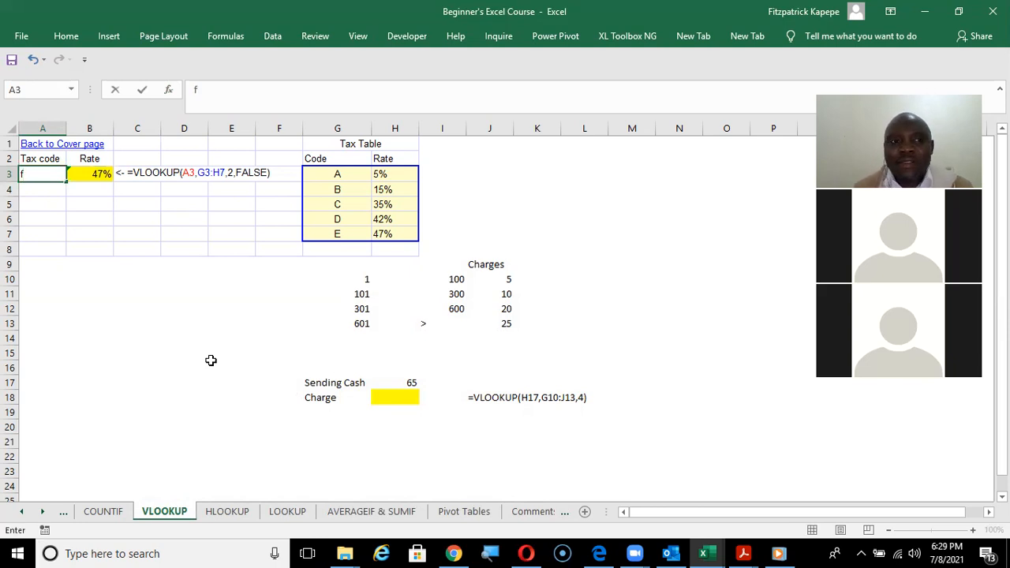
{"action": "key", "text": "Return"}
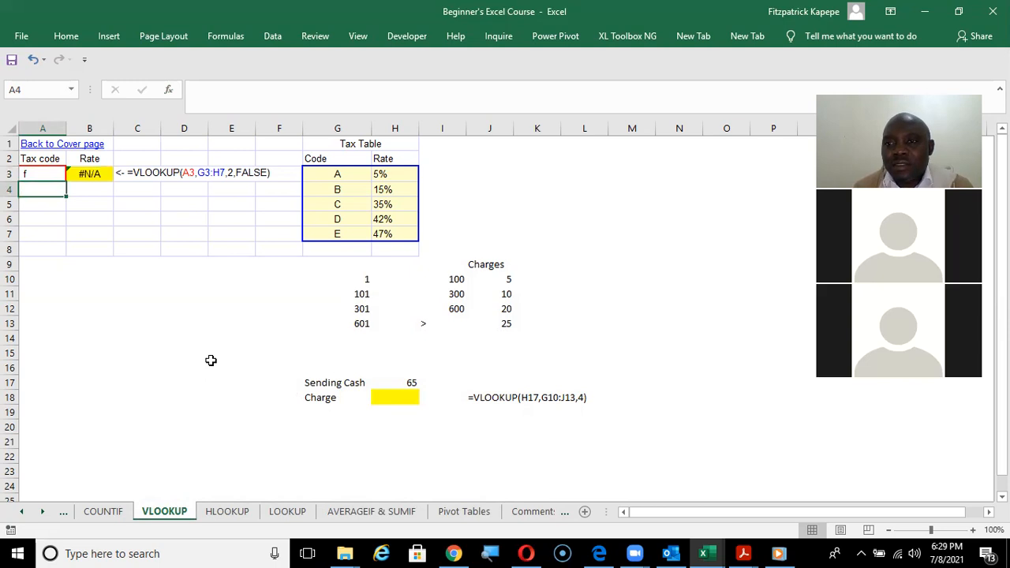
Set the tax code in A3 back to B, discarding the autocomplete suggestion, and leave the cell.
{"action": "key", "text": "Up"}
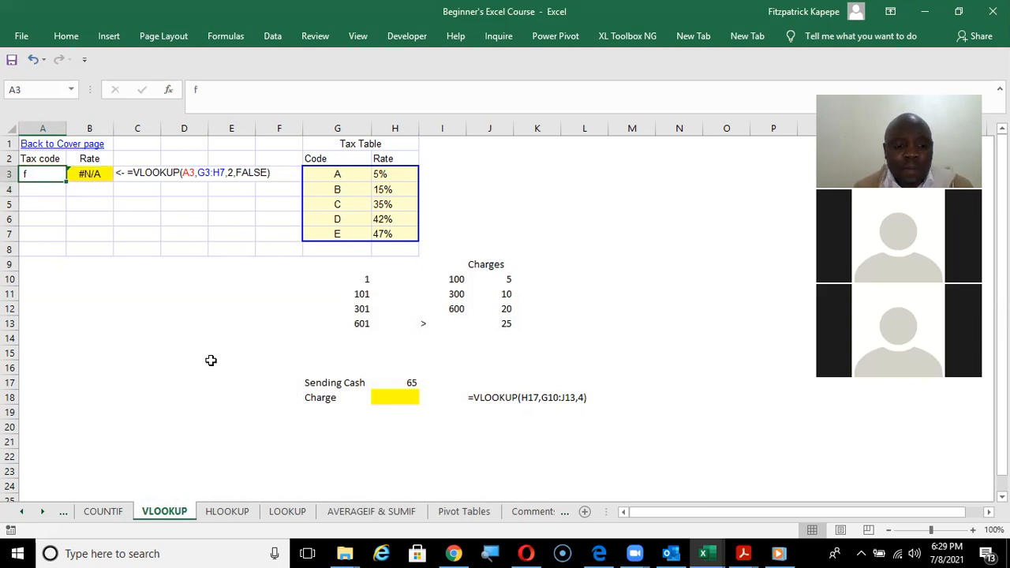
{"action": "type", "text": "B"}
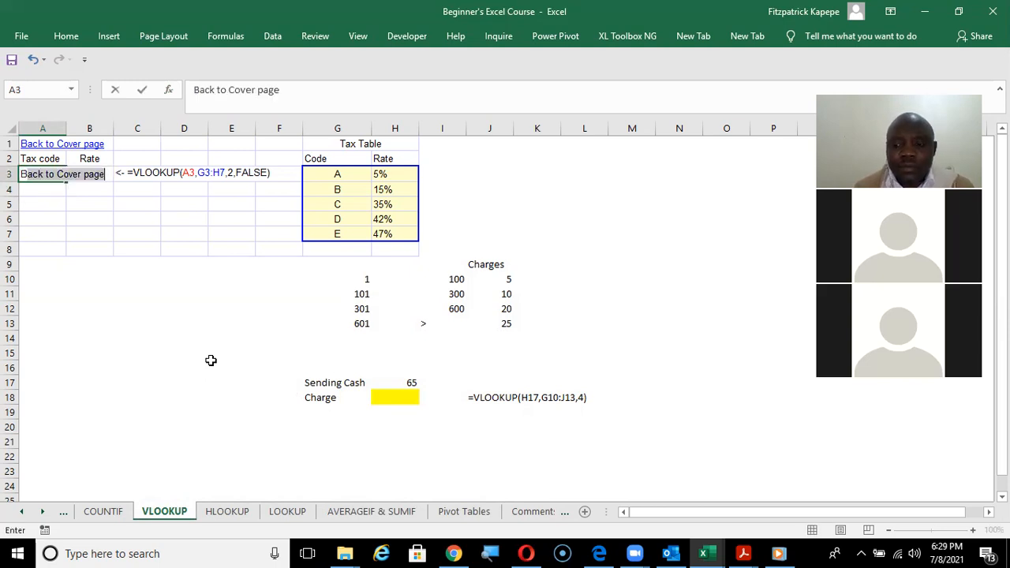
{"action": "key", "text": "BackSpace"}
{"action": "key", "text": "Return"}
{"action": "key", "text": "Down"}
{"action": "key", "text": "Down"}
{"action": "key", "text": "Down"}
{"action": "key", "text": "Down"}
{"action": "key", "text": "Down"}
{"action": "key", "text": "Down"}
{"action": "key", "text": "Down"}
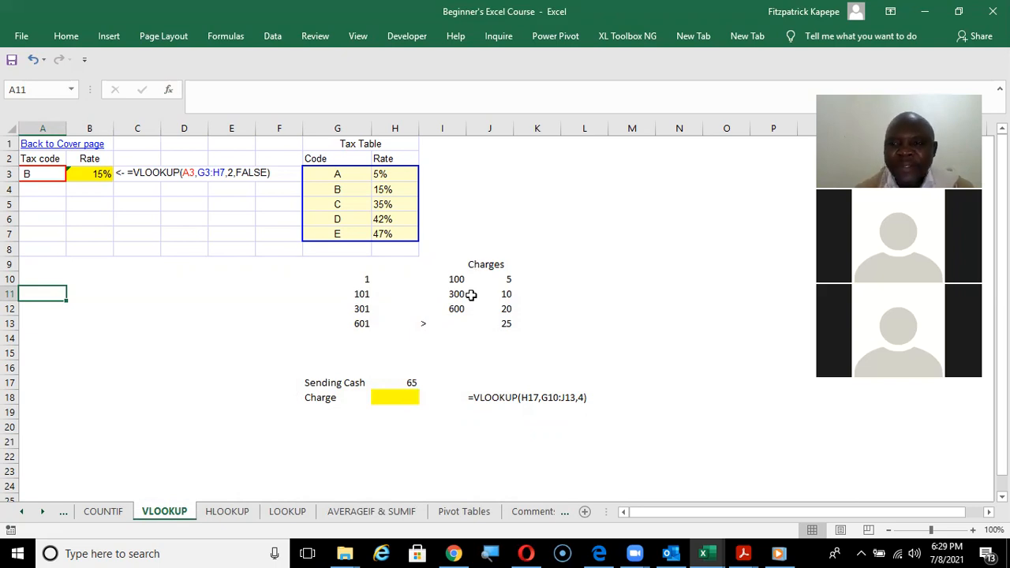
Start a new table in the empty area beside the tax table with the header Customers in O4, slightly widening column O.
{"action": "left_click", "coordinate": [989, 512]}
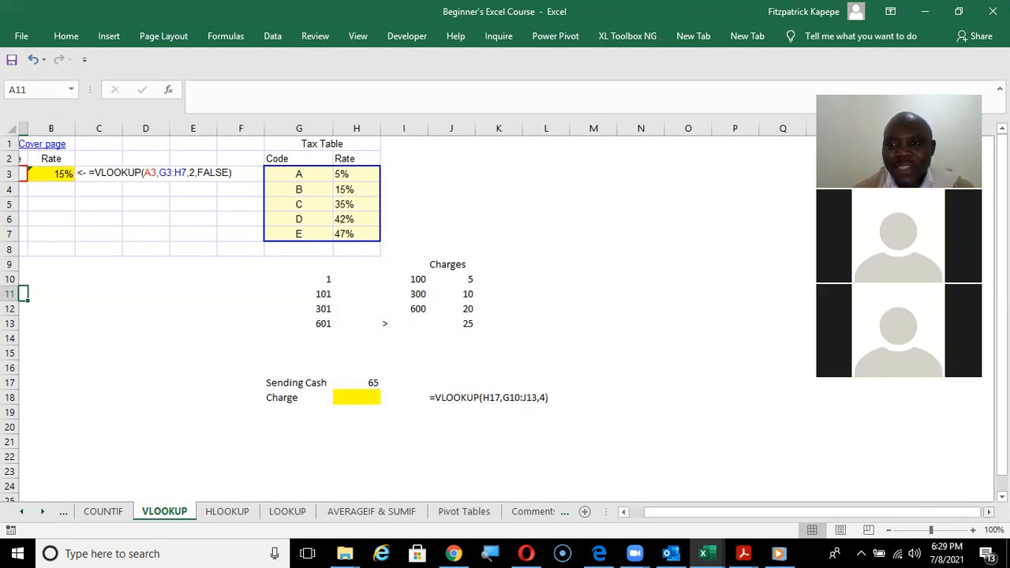
{"action": "left_click", "coordinate": [988, 512]}
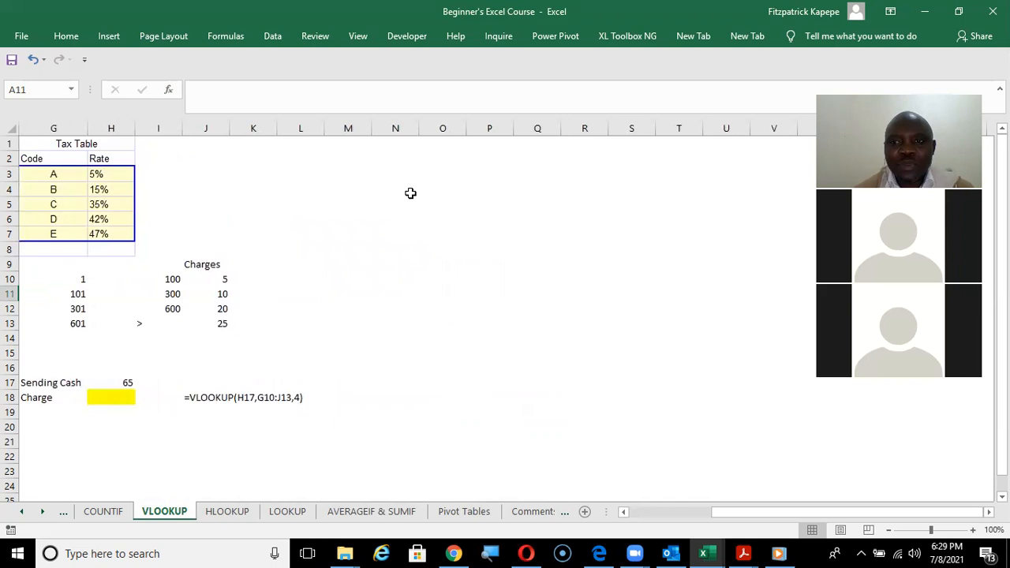
{"action": "left_click", "coordinate": [464, 194]}
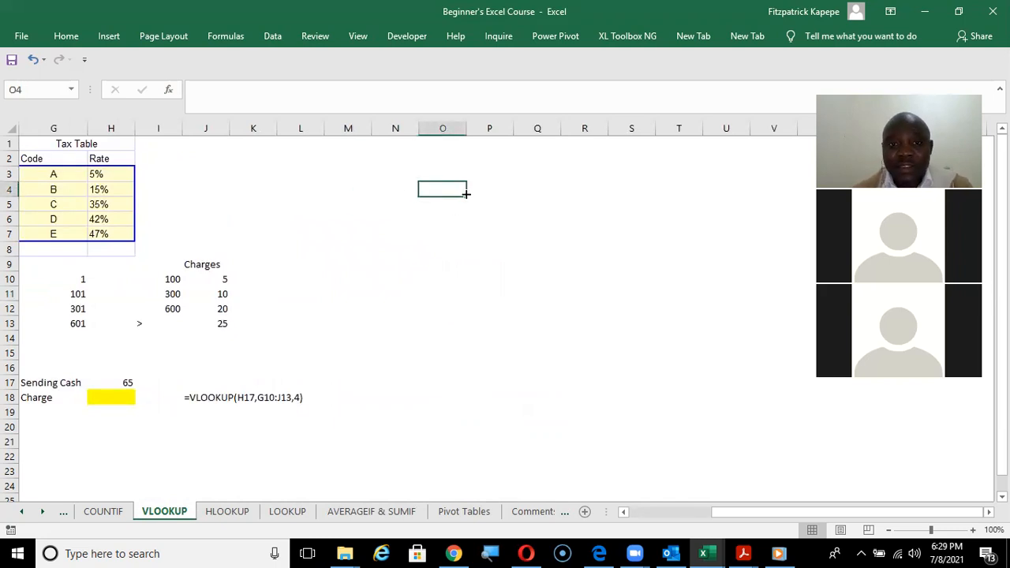
{"action": "left_click_drag", "start_coordinate": [467, 131], "coordinate": [473, 132]}
{"action": "type", "text": "Cus"}
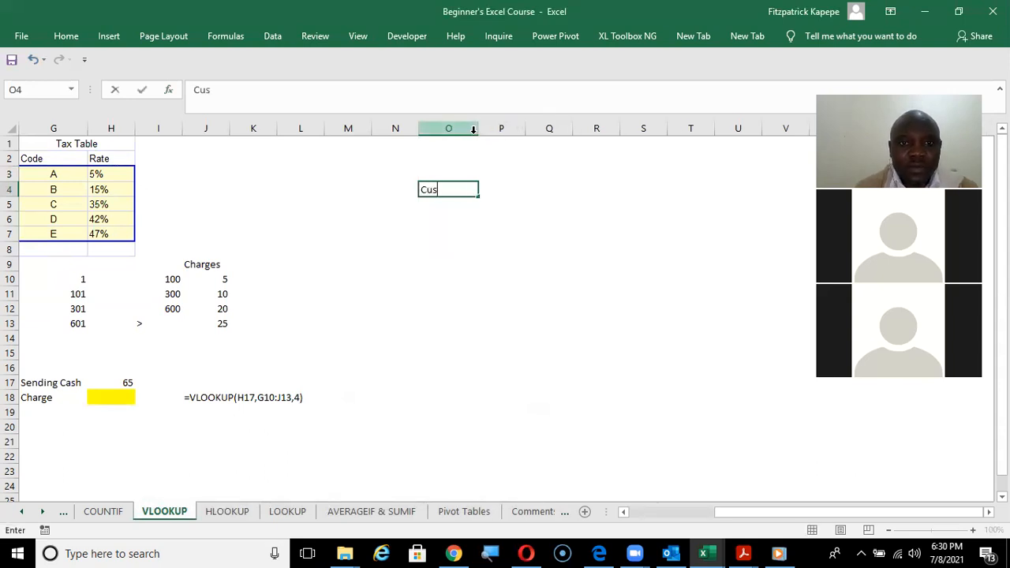
{"action": "type", "text": "tomers"}
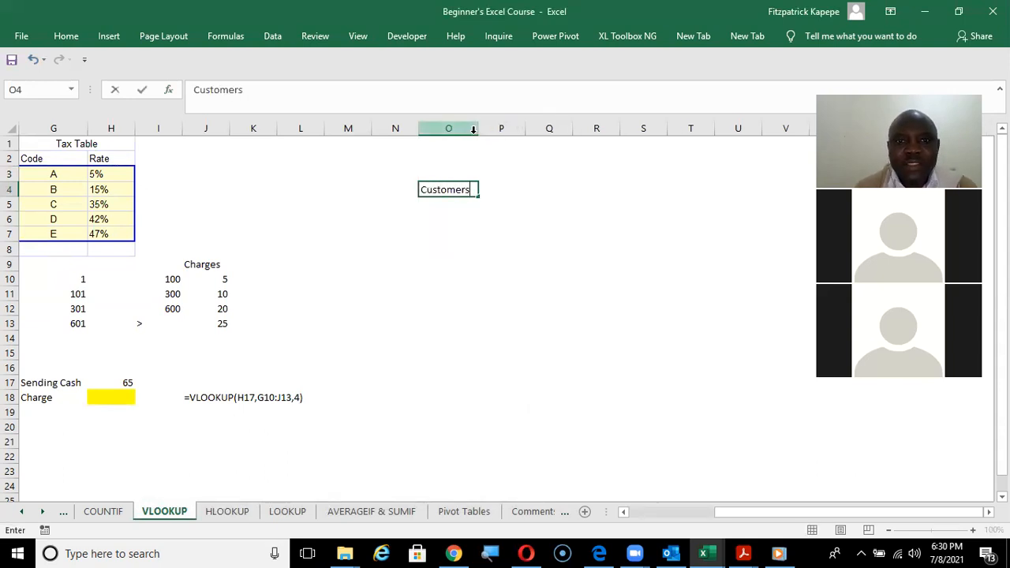
{"action": "key", "text": "Tab"}
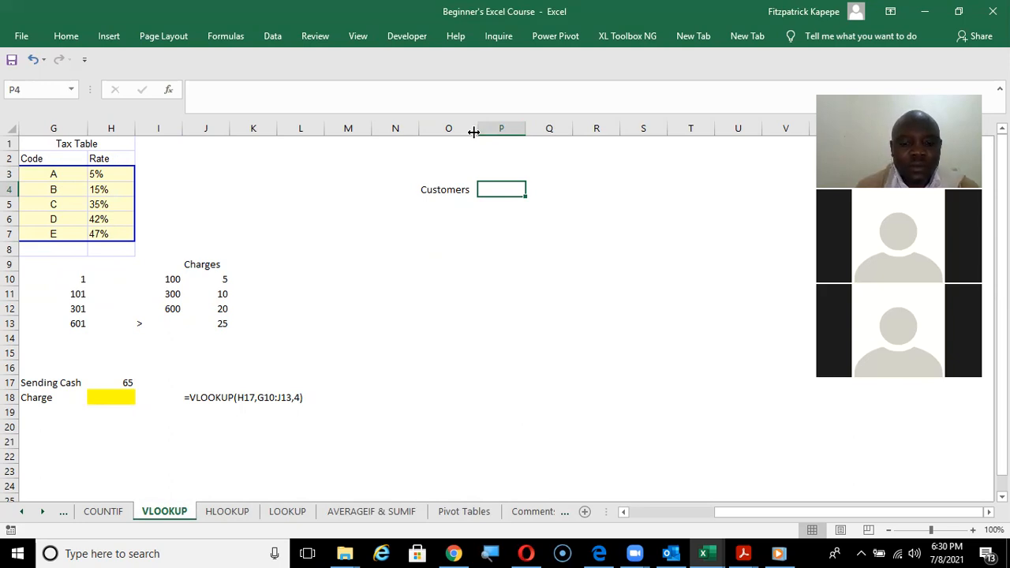
Add the headers Town in P4 and Customer # in Q4, and fit column Q to its content.
{"action": "type", "text": "Town"}
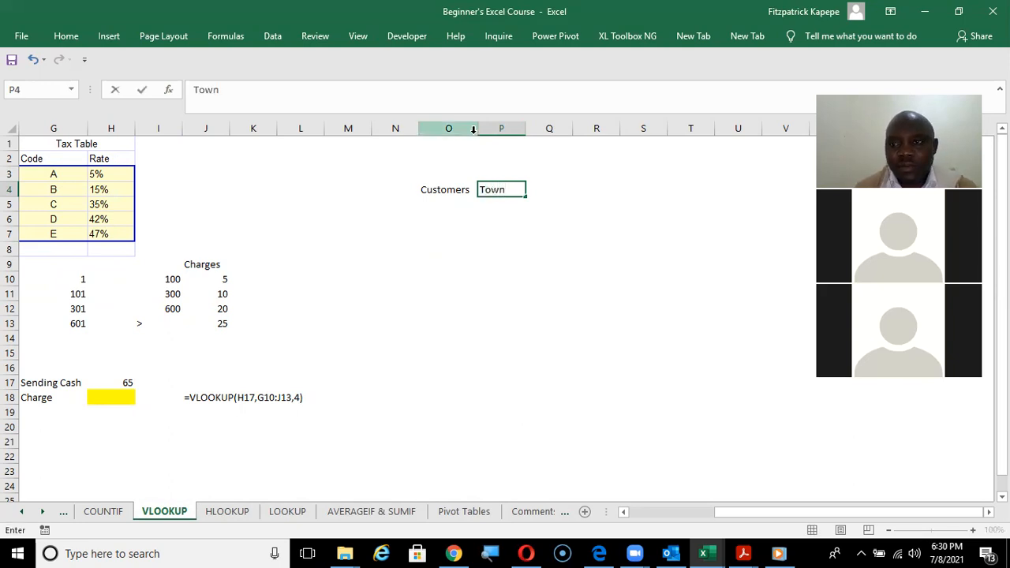
{"action": "key", "text": "Tab"}
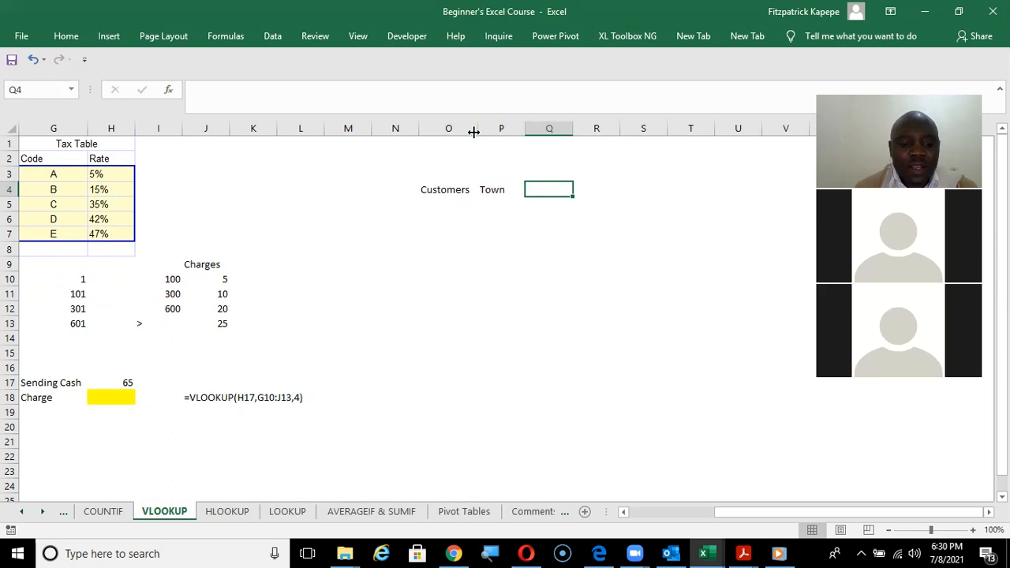
{"action": "type", "text": "Custo"}
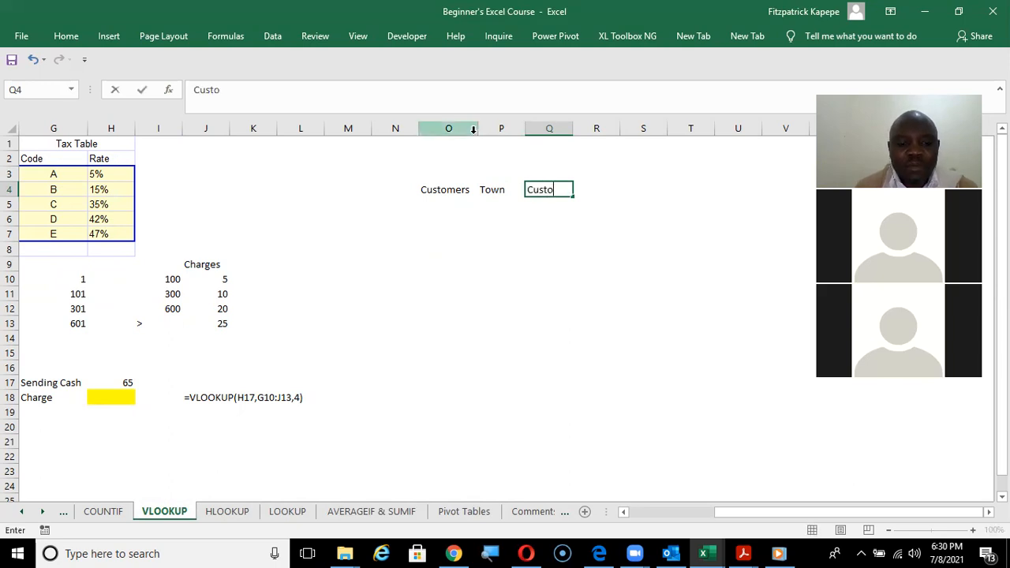
{"action": "type", "text": "mer #"}
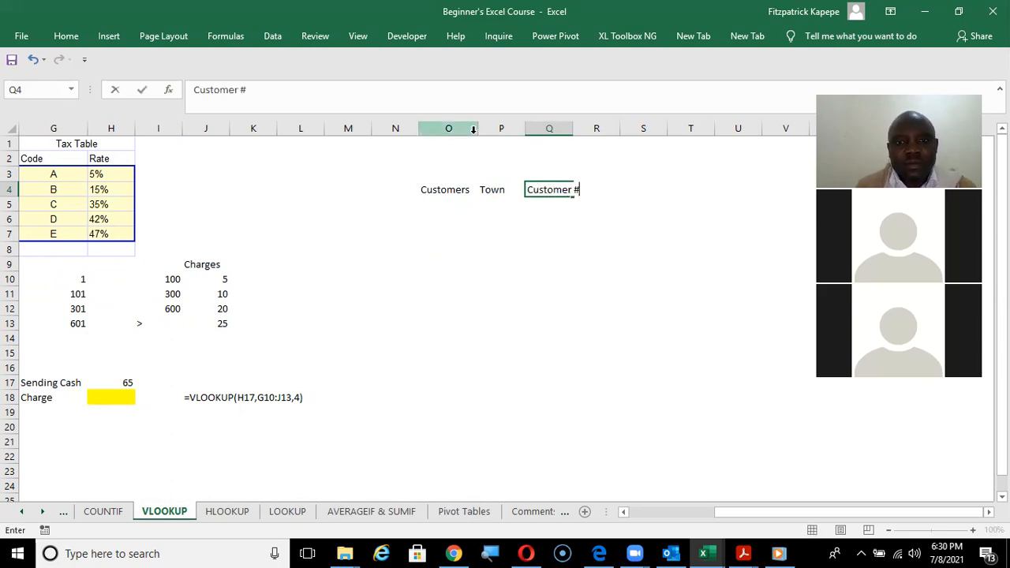
{"action": "key", "text": "Return"}
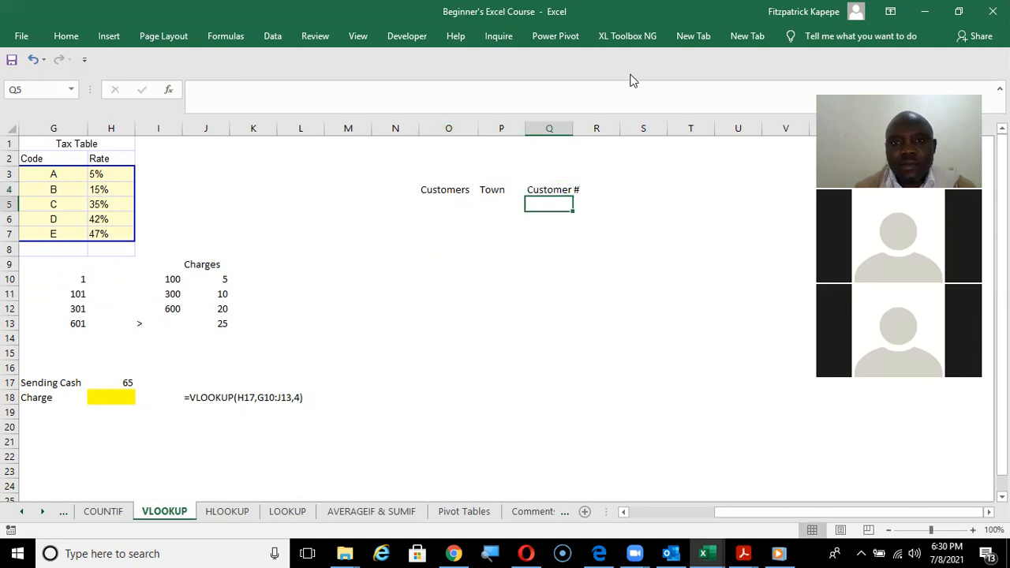
{"action": "double_click", "coordinate": [573, 131]}
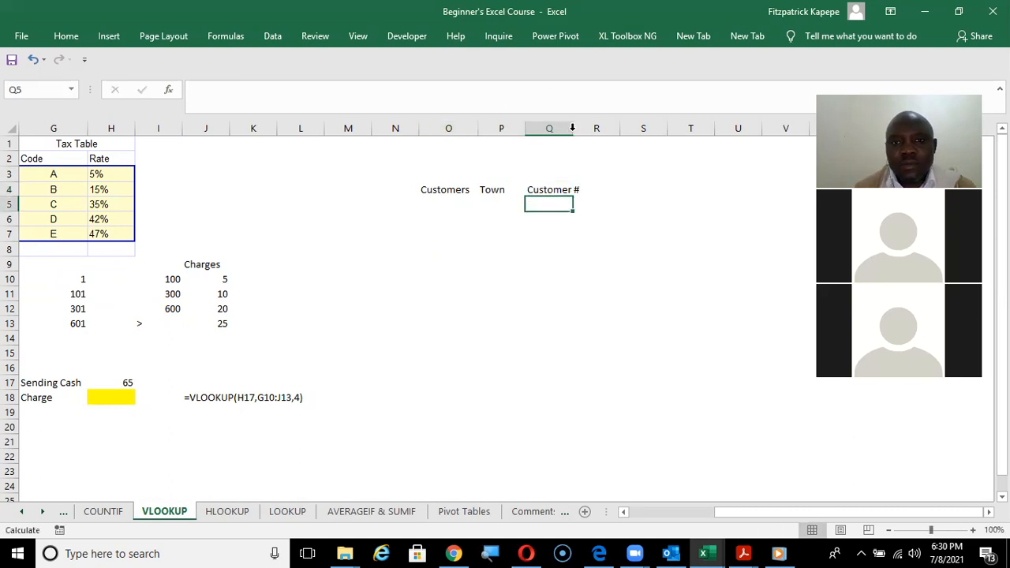
Add the header Total Sales in R4 and widen columns R and Q slightly.
{"action": "left_click", "coordinate": [606, 184]}
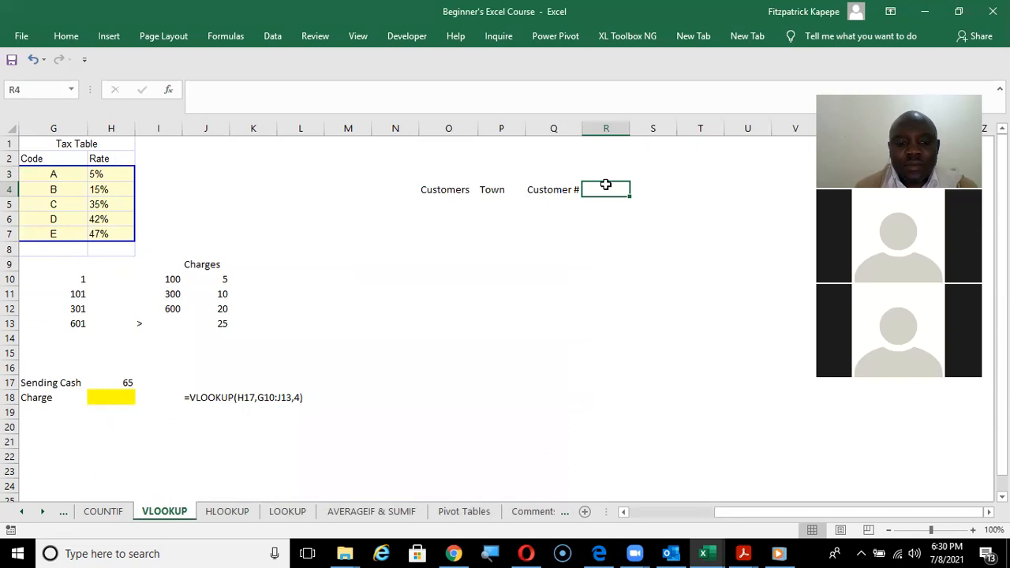
{"action": "type", "text": "Tota"}
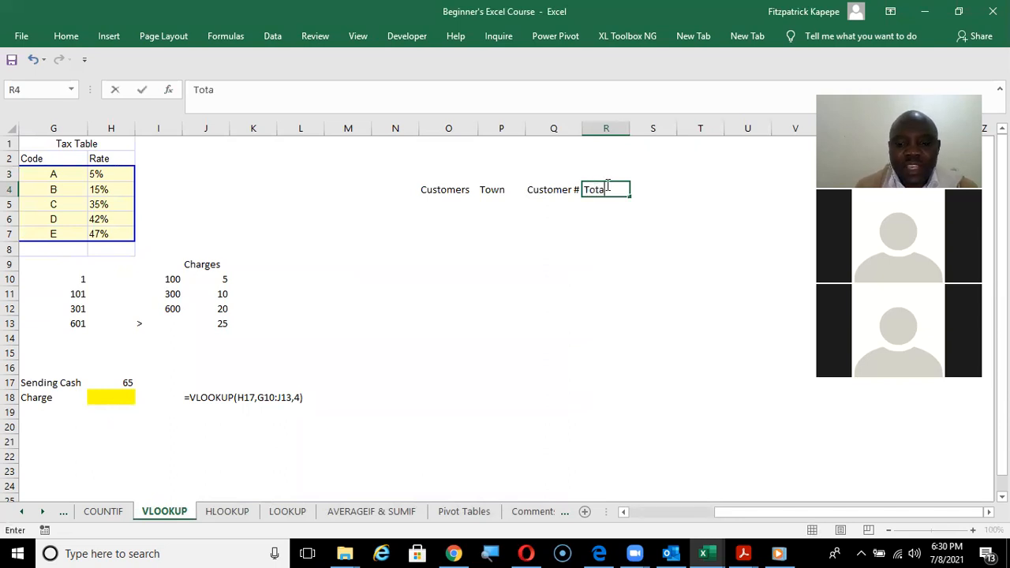
{"action": "type", "text": "l Sales"}
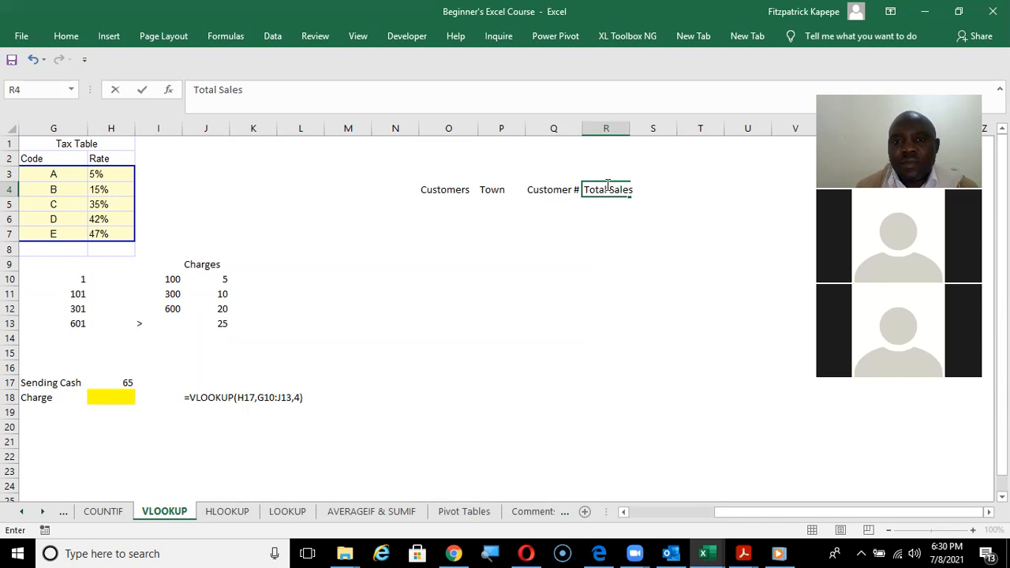
{"action": "key", "text": "Return"}
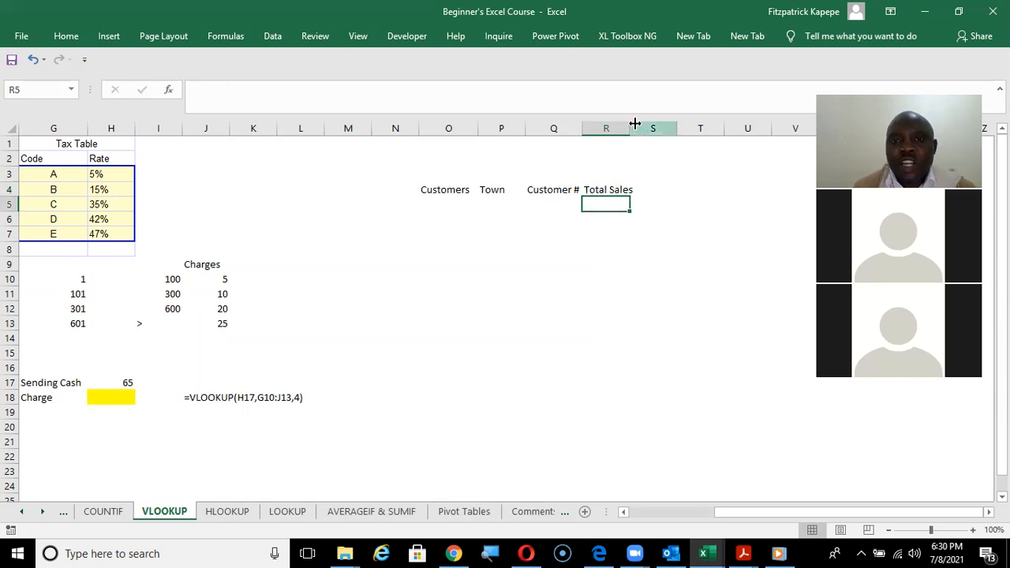
{"action": "left_click_drag", "start_coordinate": [630, 128], "coordinate": [651, 128]}
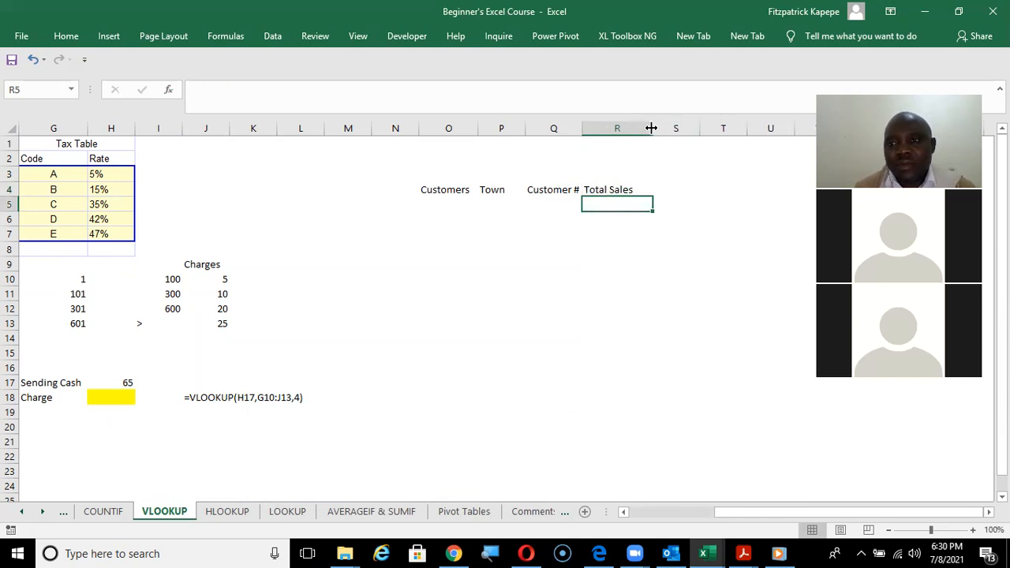
{"action": "left_click_drag", "start_coordinate": [582, 128], "coordinate": [592, 128]}
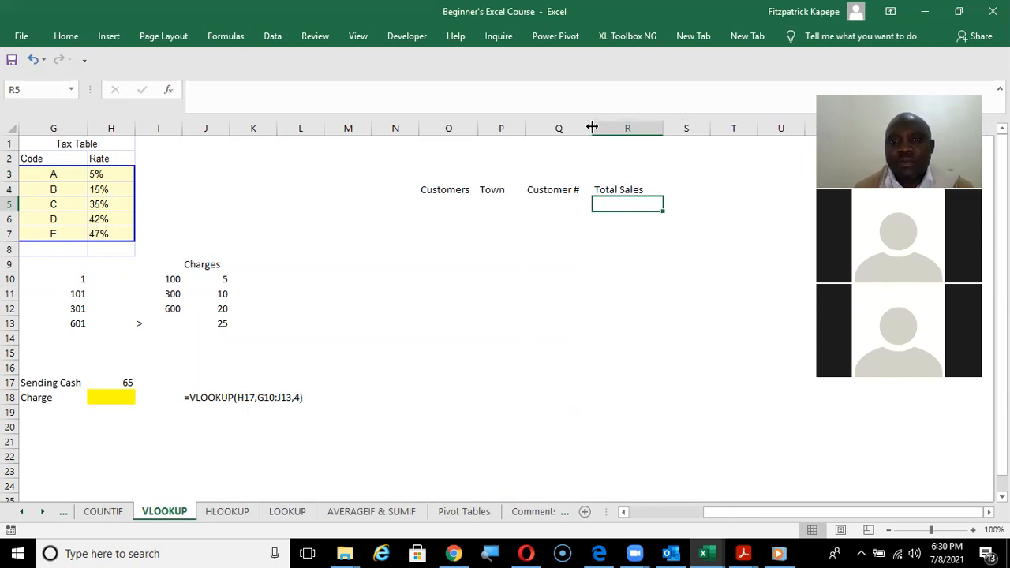
Format the header row O4:R4 with a thin outline border and a light gray fill.
{"action": "left_click", "coordinate": [435, 189]}
{"action": "key", "text": "shift+Right"}
{"action": "key", "text": "shift+Right"}
{"action": "key", "text": "shift+Right"}
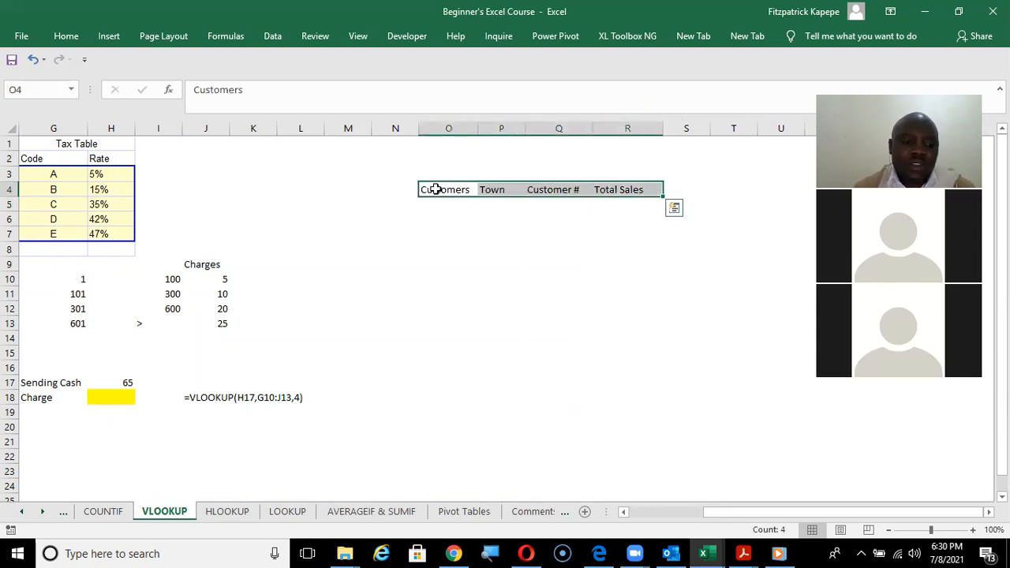
{"action": "key", "text": "ctrl+1"}
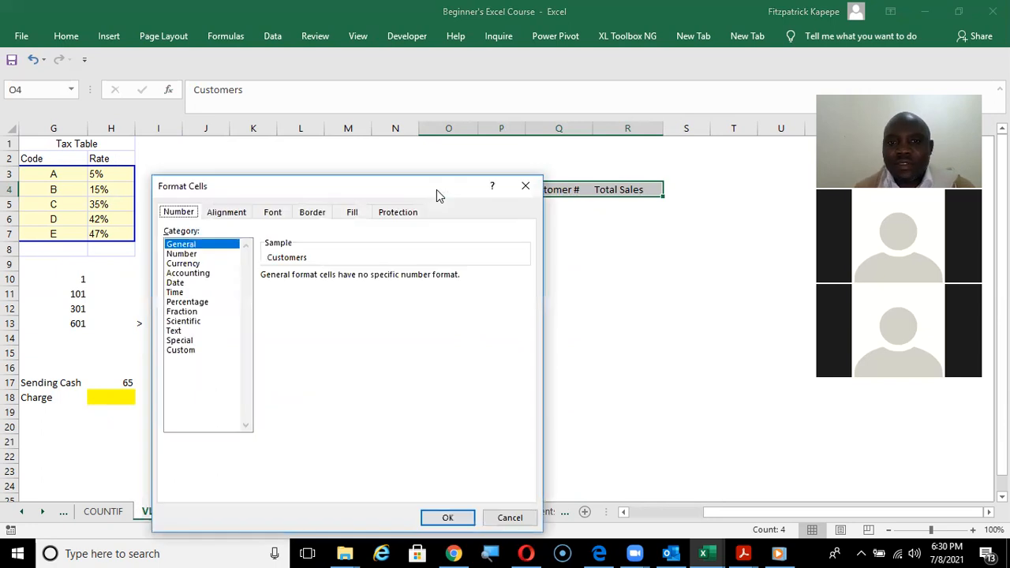
{"action": "left_click", "coordinate": [312, 212]}
{"action": "left_click", "coordinate": [357, 264]}
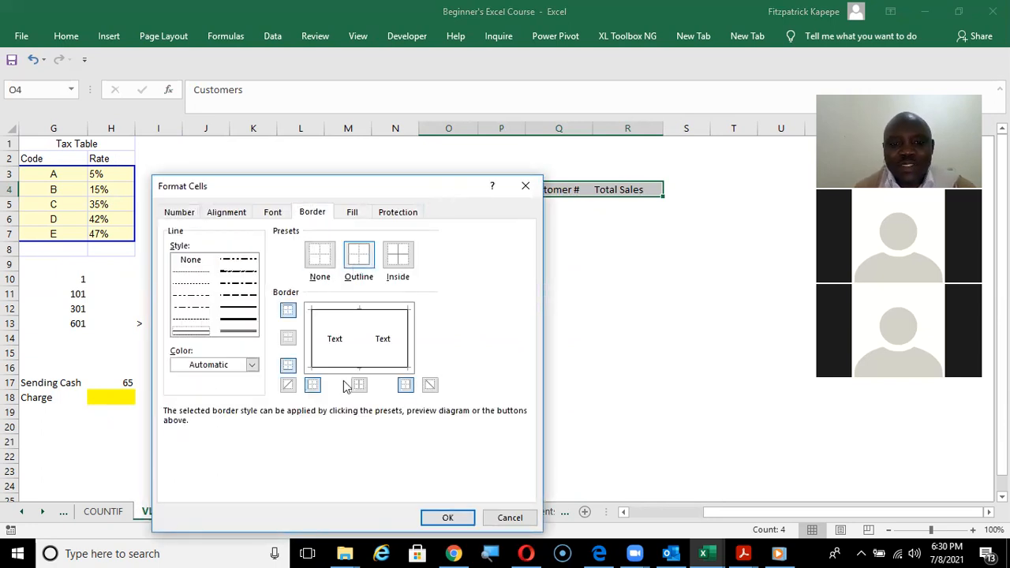
{"action": "left_click", "coordinate": [353, 213]}
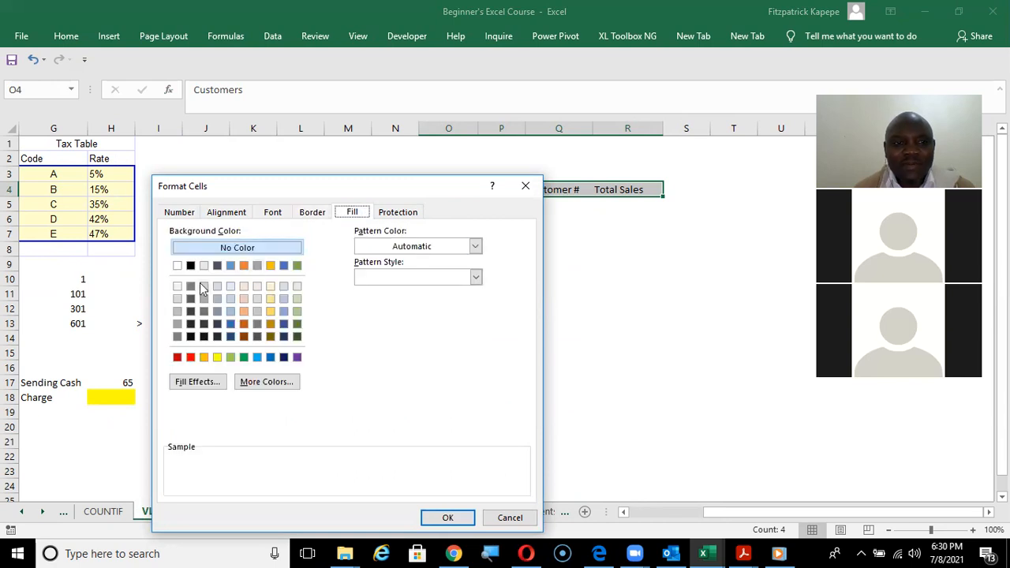
{"action": "left_click", "coordinate": [175, 298]}
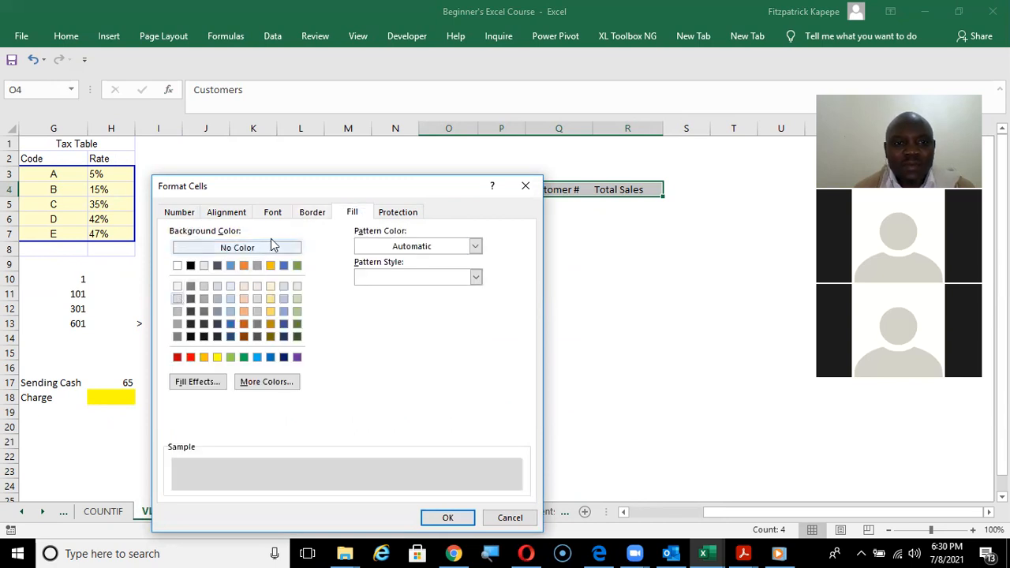
{"action": "left_click", "coordinate": [312, 213]}
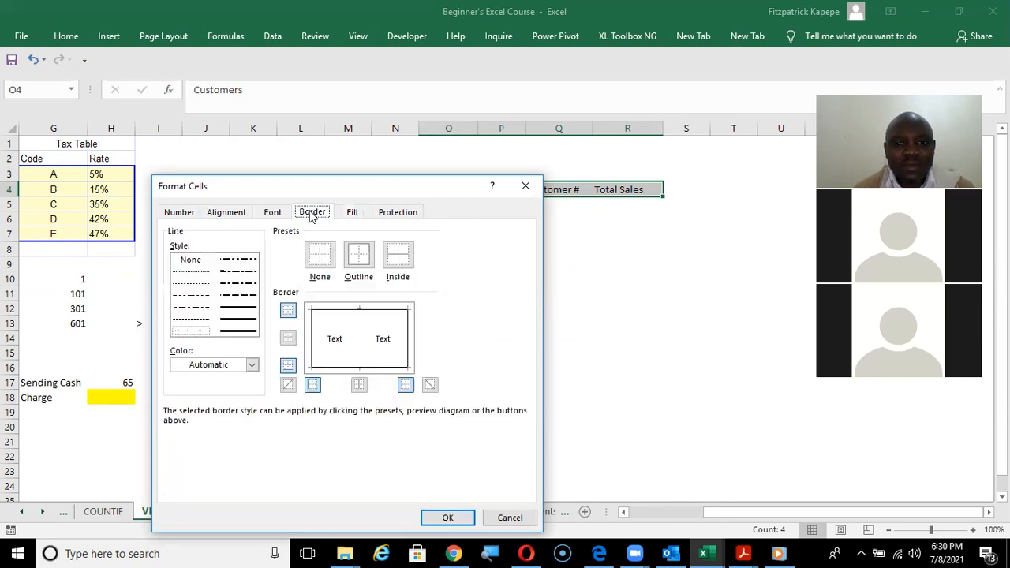
{"action": "left_click", "coordinate": [449, 518]}
{"action": "left_click", "coordinate": [445, 248]}
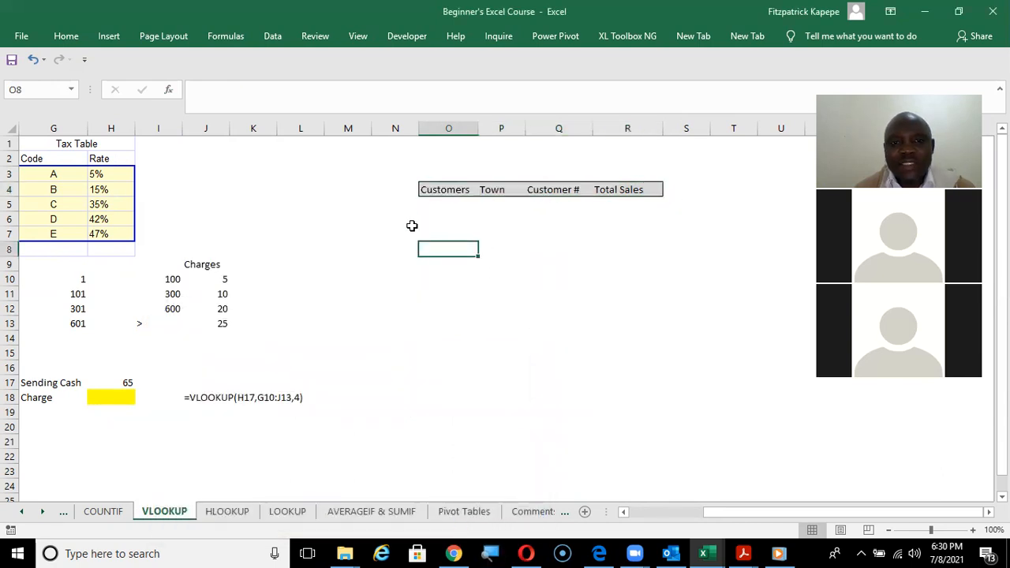
Widen column N and enter the first customer, Zambeef, in N6.
{"action": "left_click", "coordinate": [387, 207]}
{"action": "left_click_drag", "start_coordinate": [419, 127], "coordinate": [437, 126]}
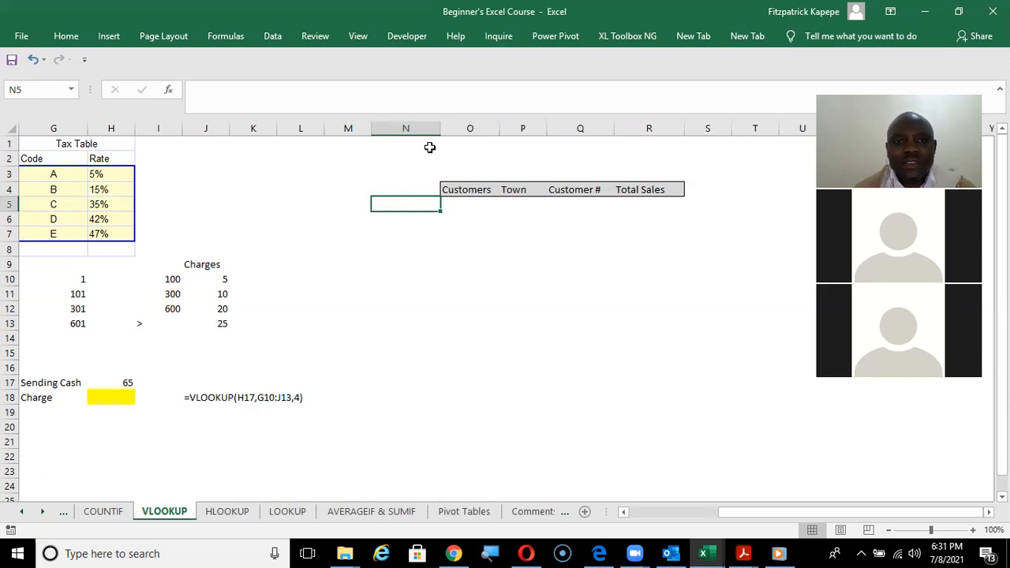
{"action": "left_click", "coordinate": [404, 217]}
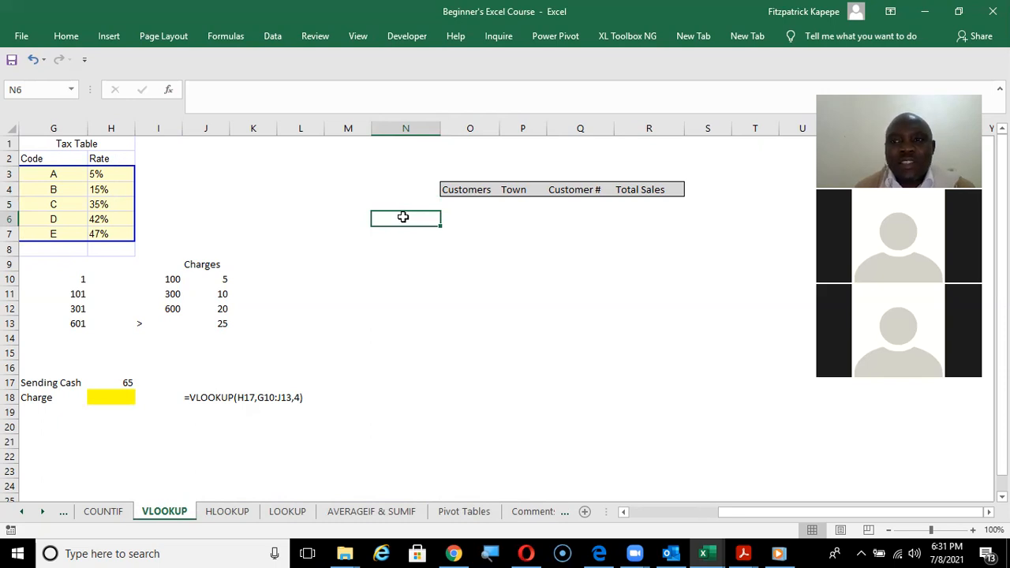
{"action": "type", "text": "Z"}
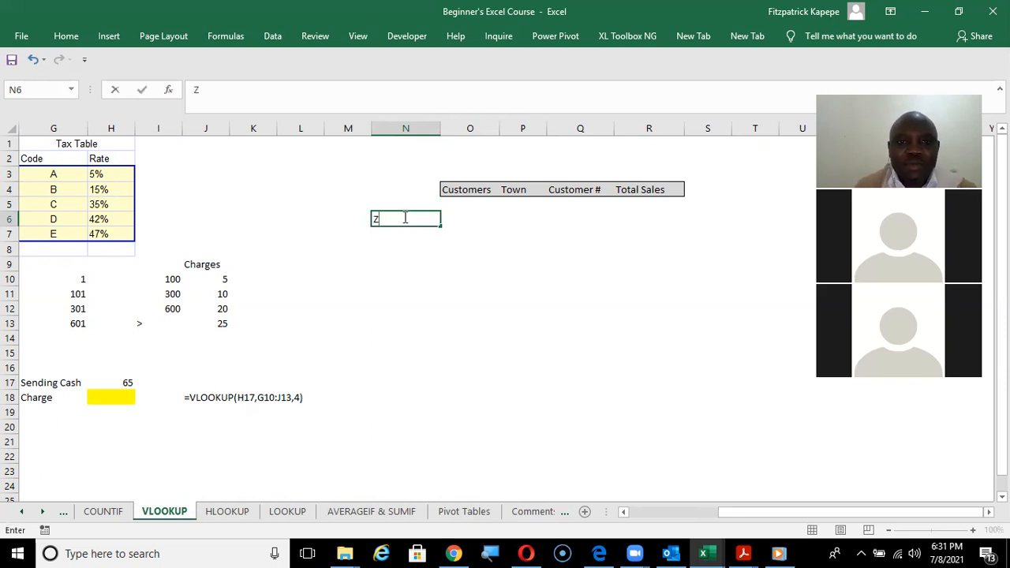
{"action": "type", "text": "amb"}
{"action": "key", "text": "BackSpace"}
{"action": "key", "text": "BackSpace"}
{"action": "key", "text": "BackSpace"}
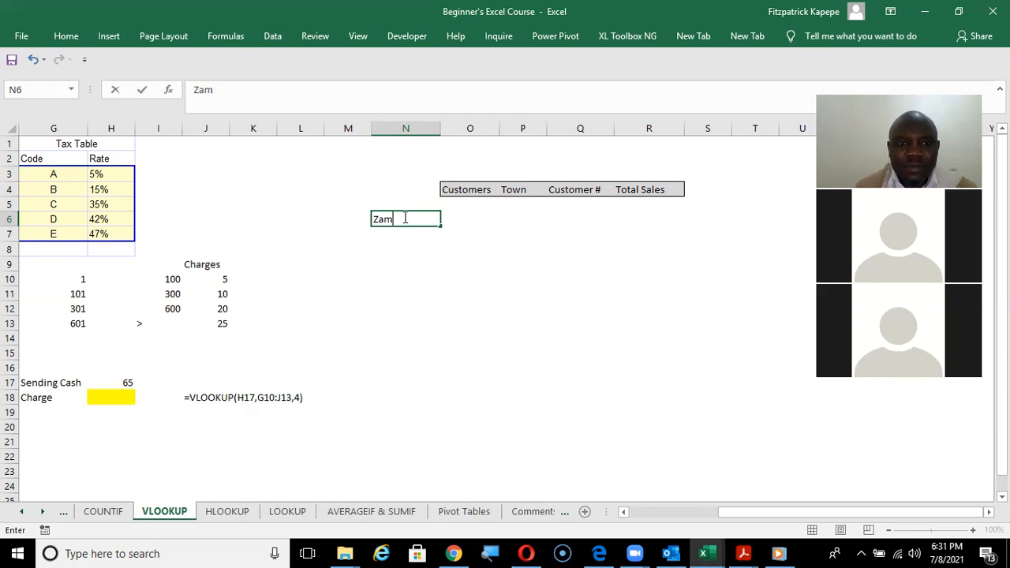
{"action": "type", "text": "ambeef"}
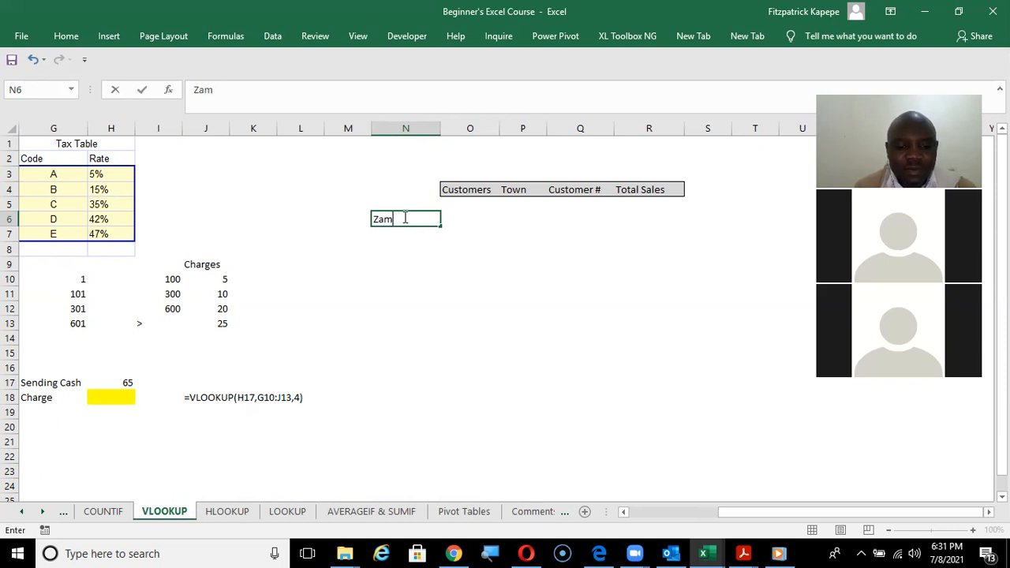
{"action": "key", "text": "Return"}
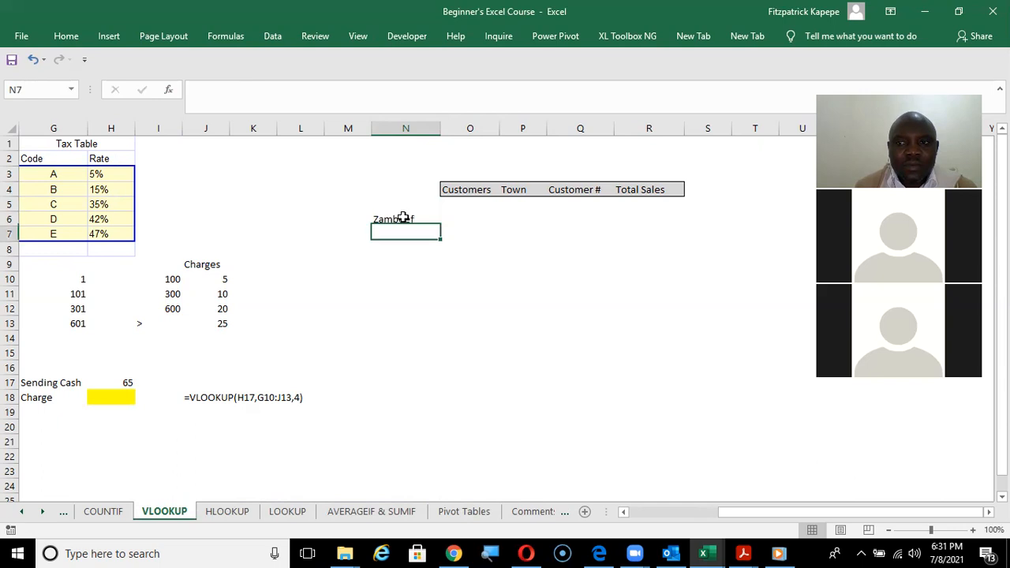
Enter the customers ZESCO in N7 and NATSAVE in N8.
{"action": "type", "text": "ZESCO"}
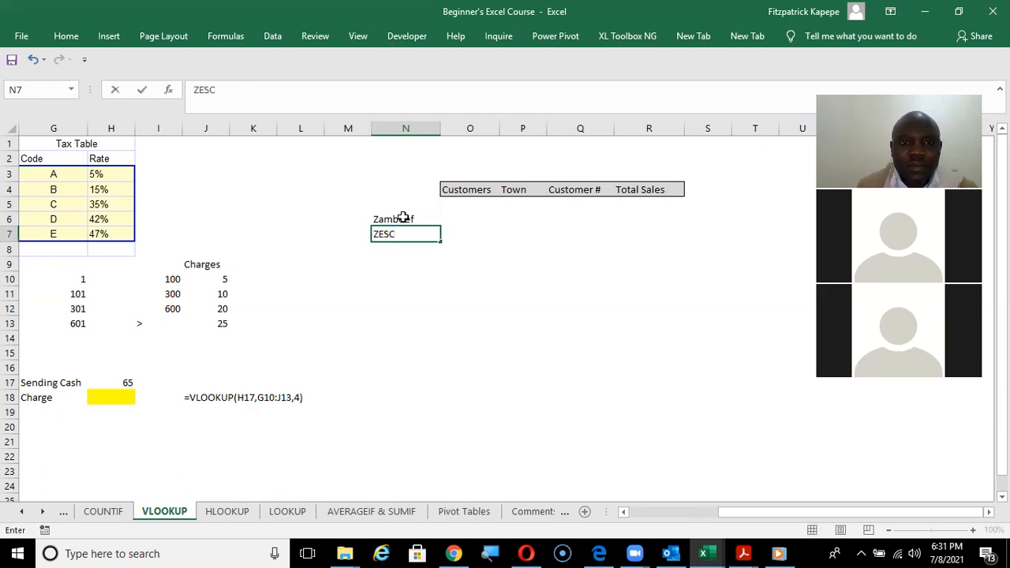
{"action": "key", "text": "Return"}
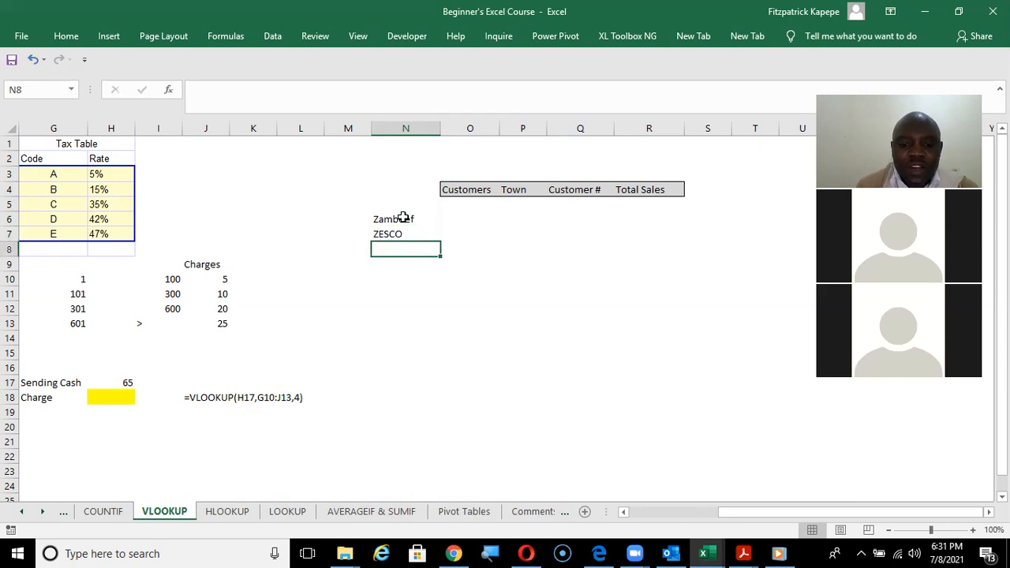
{"action": "type", "text": "NATSA"}
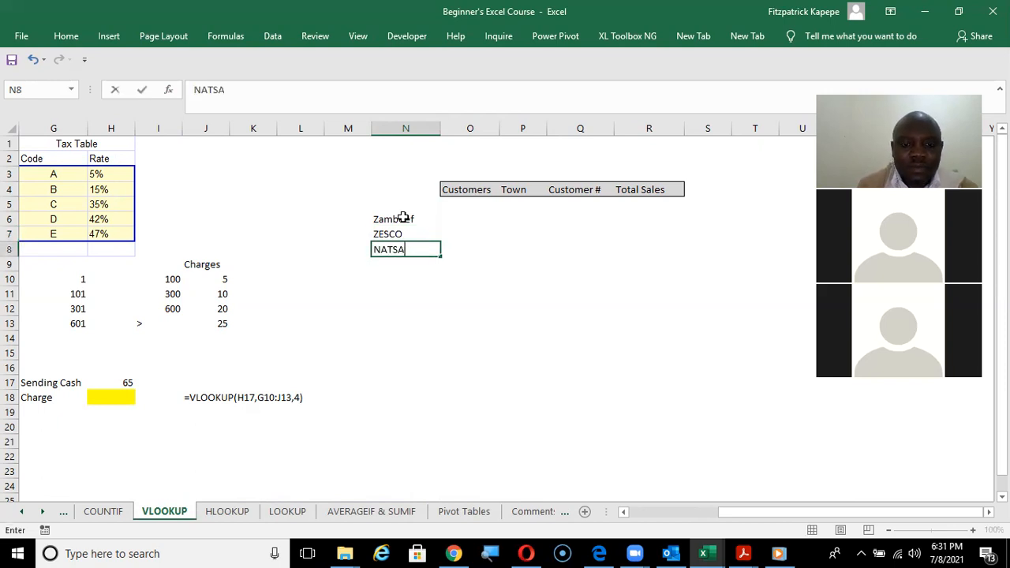
{"action": "type", "text": "VE"}
{"action": "key", "text": "Return"}
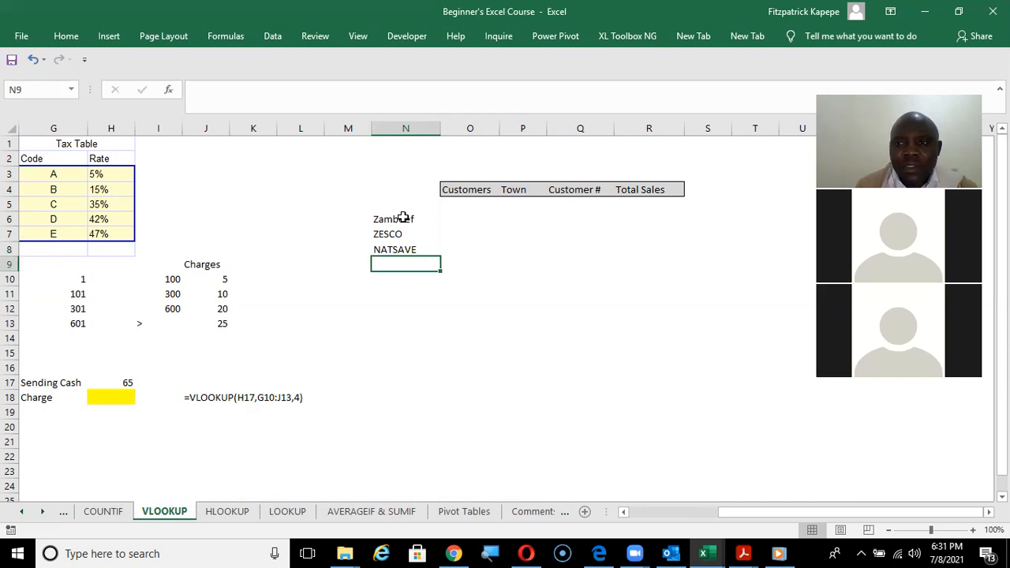
Enter the customer Kalonga Milling in N9 and fit column N to its content.
{"action": "type", "text": "Kalonga Minli"}
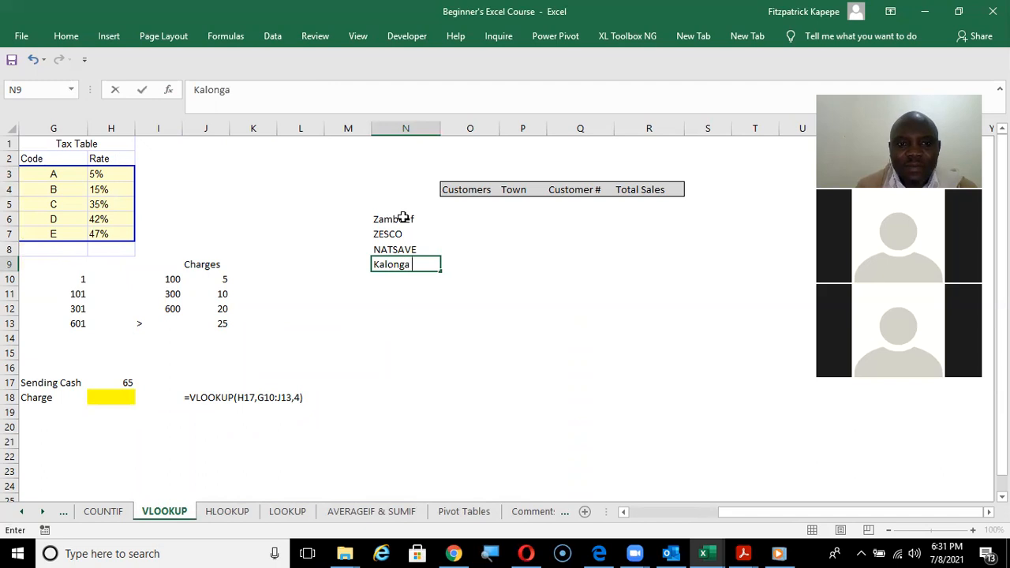
{"action": "key", "text": "BackSpace"}
{"action": "key", "text": "BackSpace"}
{"action": "key", "text": "BackSpace"}
{"action": "type", "text": "lling"}
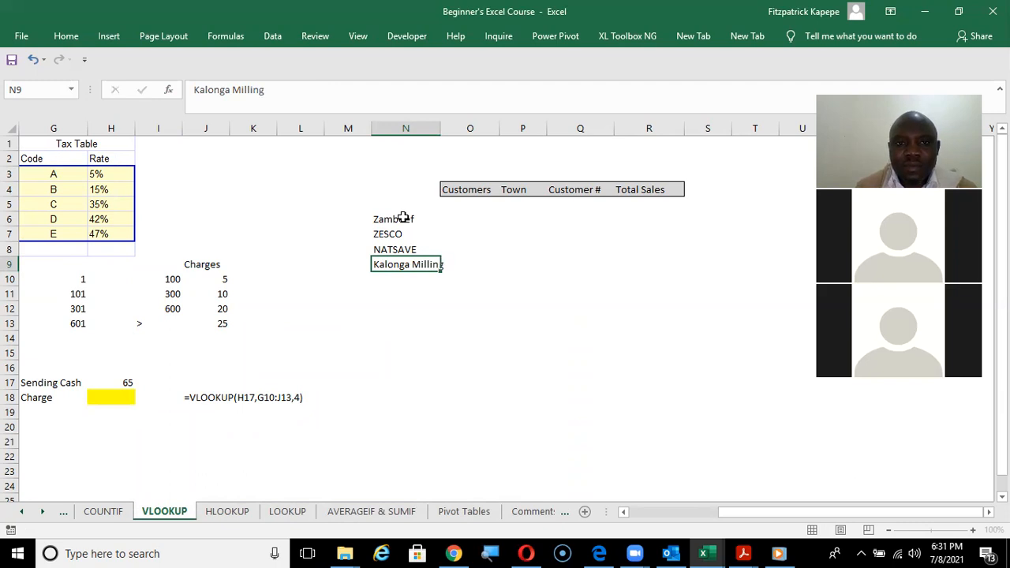
{"action": "key", "text": "Return"}
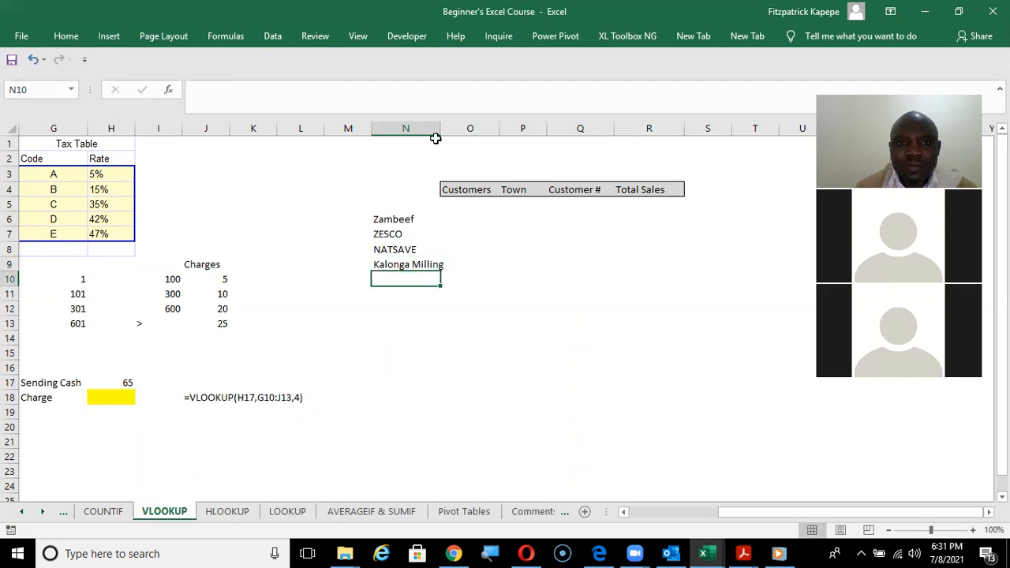
{"action": "double_click", "coordinate": [441, 128]}
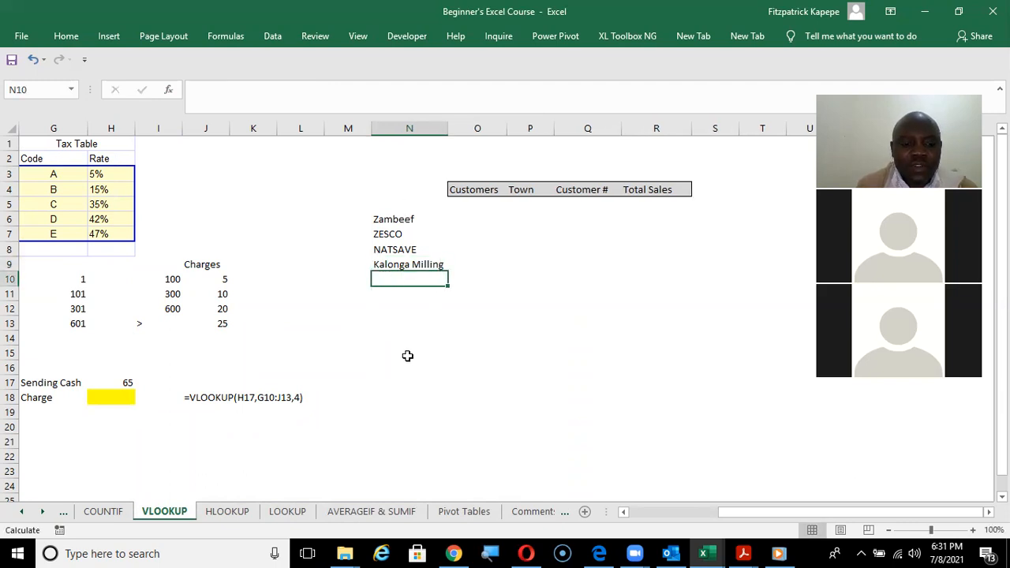
Enter the customers Zambia Sugar in N10 and Lubambe in N11.
{"action": "type", "text": "Zambia Sugar"}
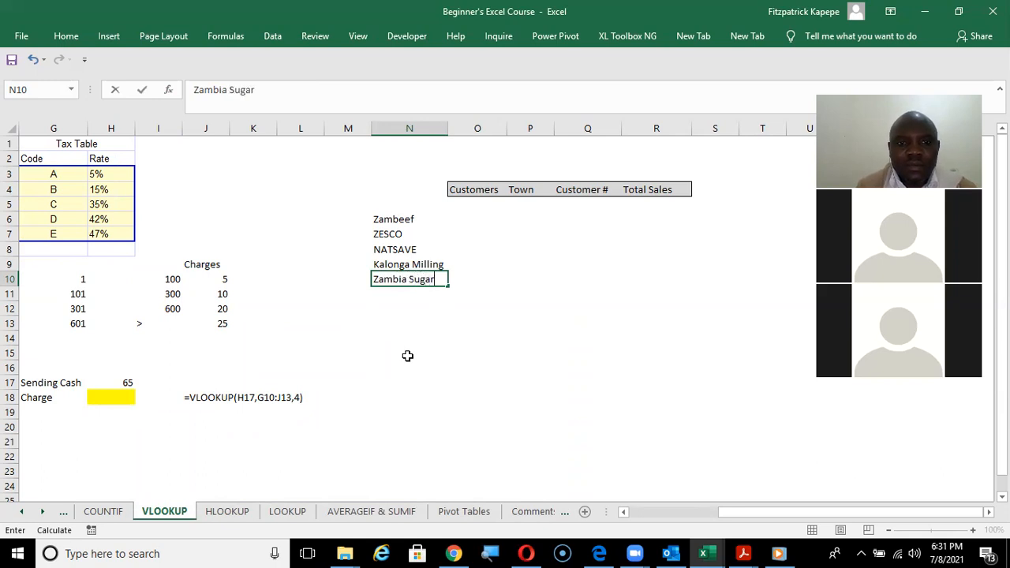
{"action": "key", "text": "Return"}
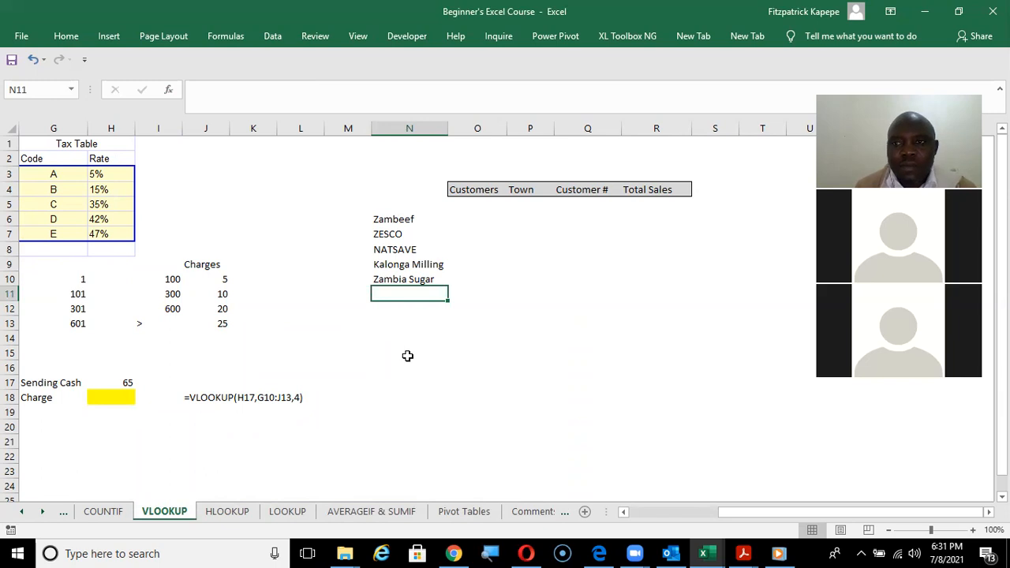
{"action": "type", "text": "L"}
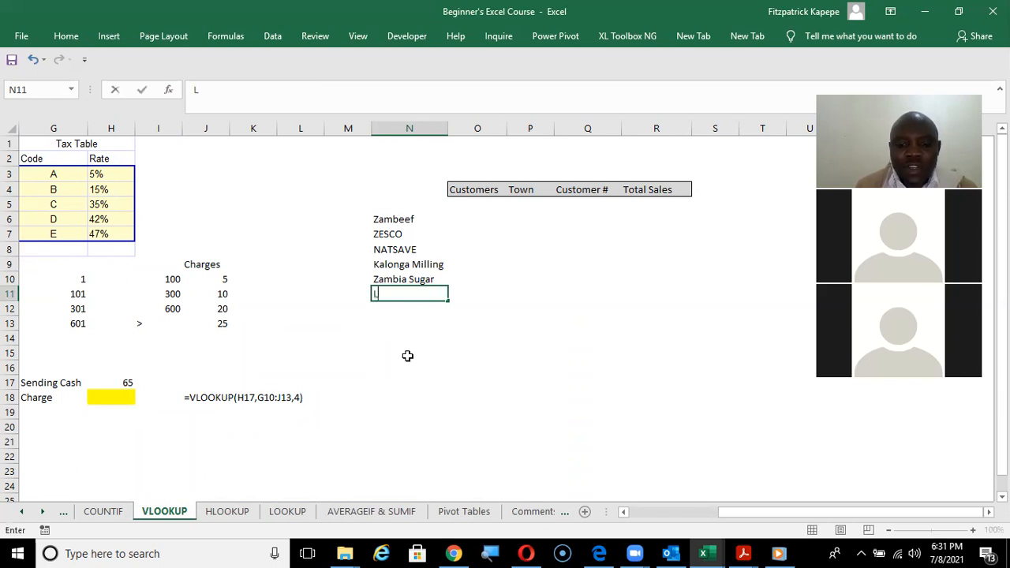
{"action": "type", "text": "ubambe"}
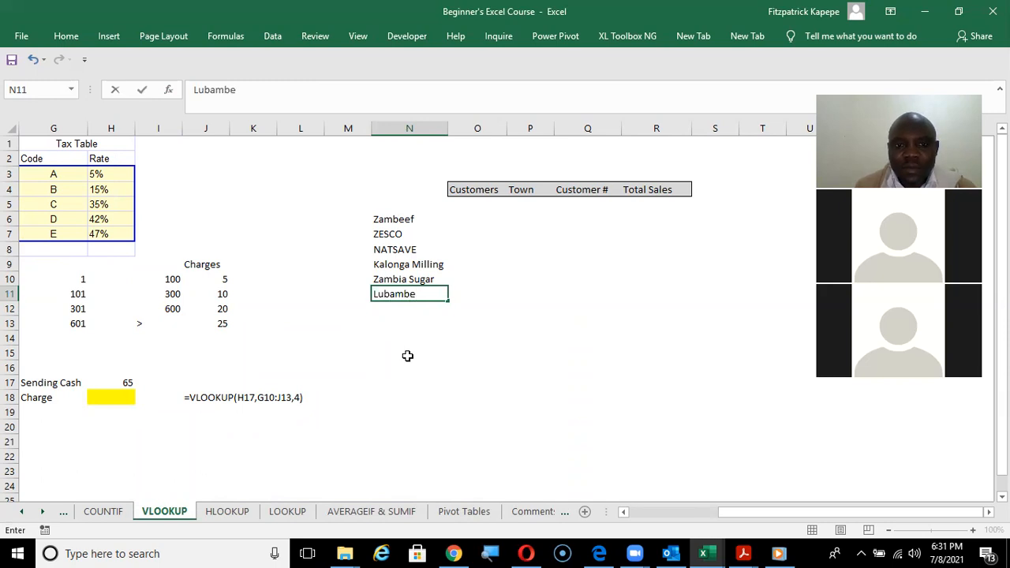
{"action": "key", "text": "Return"}
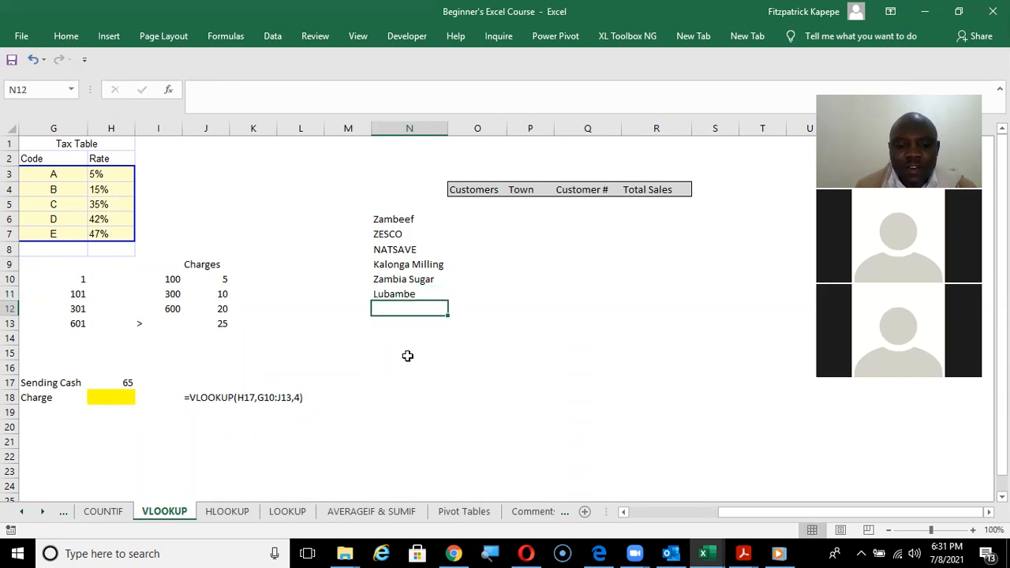
Enter the customers KCM in N12, CEC in N13 and ZANACO in N14.
{"action": "type", "text": "KCM"}
{"action": "key", "text": "Return"}
{"action": "type", "text": "CEC"}
{"action": "key", "text": "Return"}
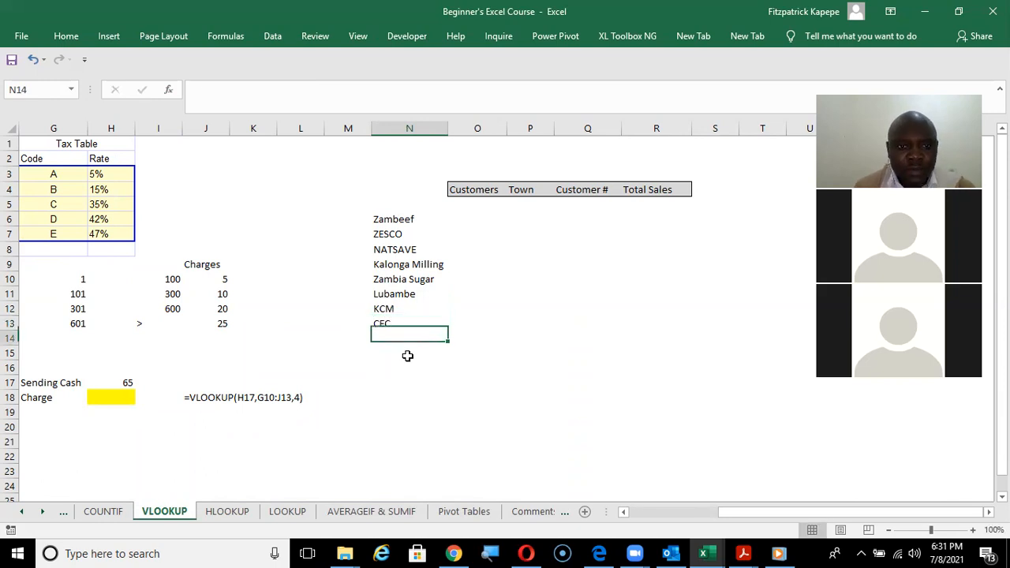
{"action": "type", "text": "Z"}
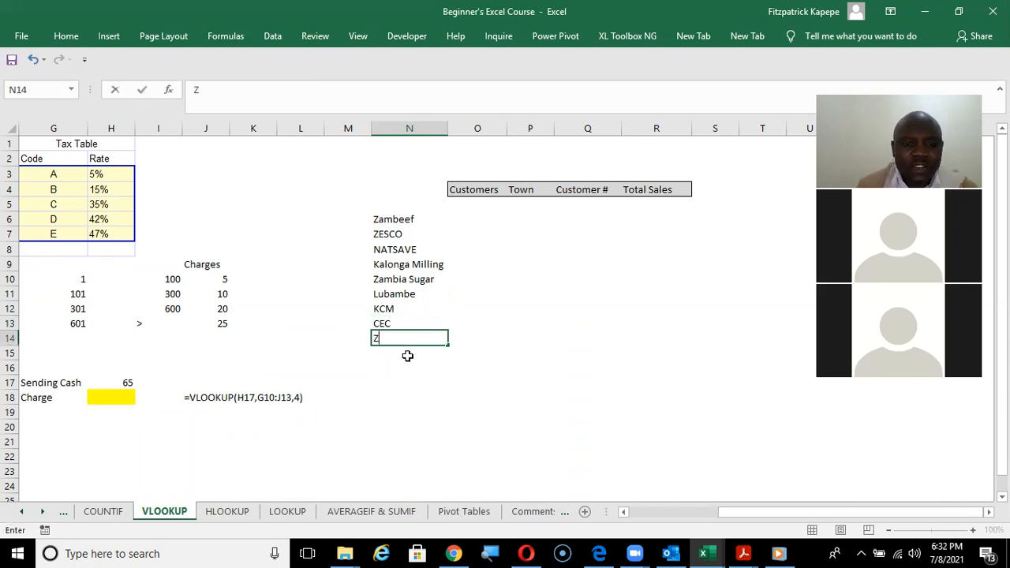
{"action": "type", "text": "ANACO"}
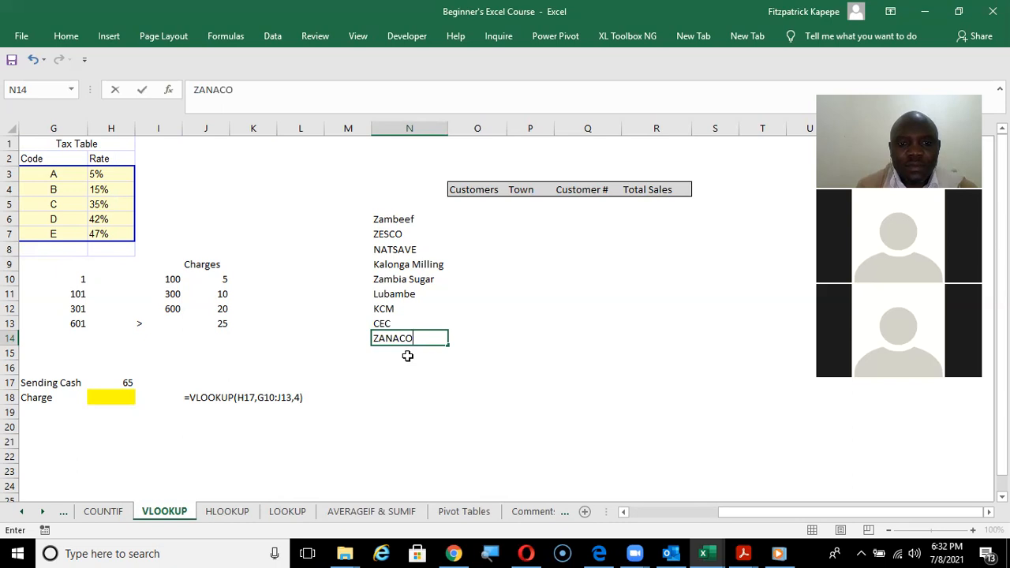
{"action": "key", "text": "Return"}
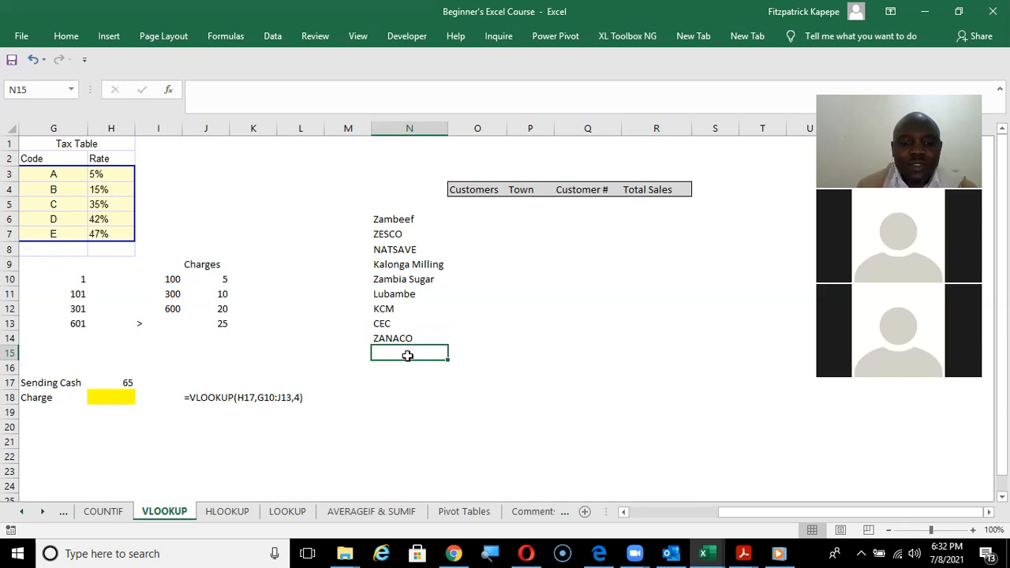
Enter the customers UTH in N15 and NAPSA in N16.
{"action": "type", "text": "UTH"}
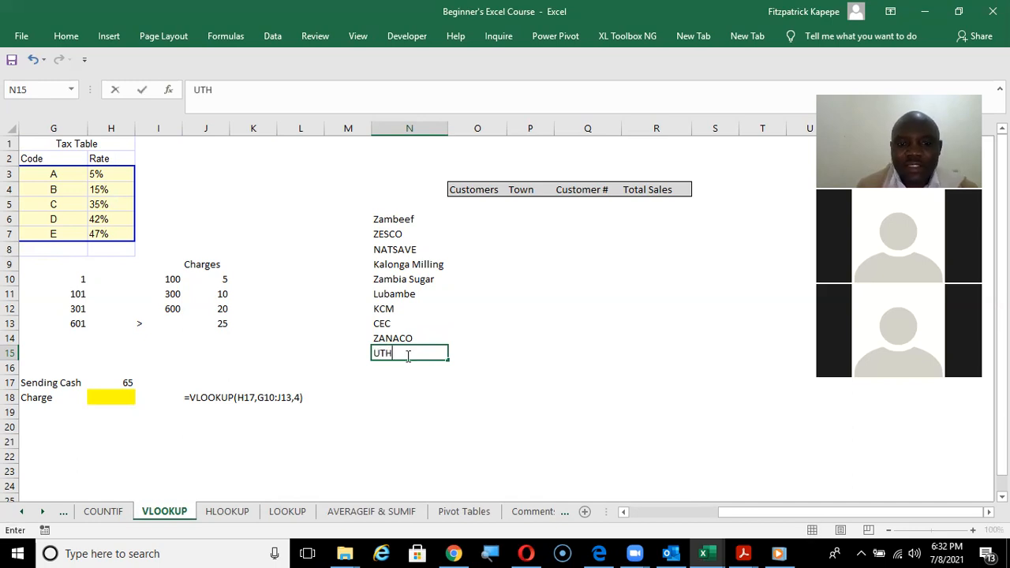
{"action": "key", "text": "Return"}
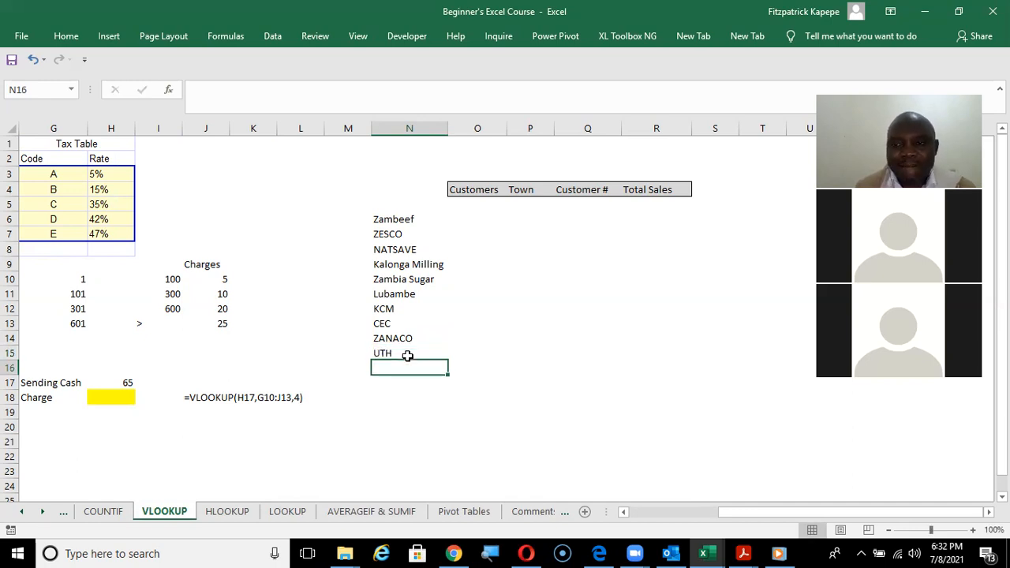
{"action": "type", "text": "NAPSA"}
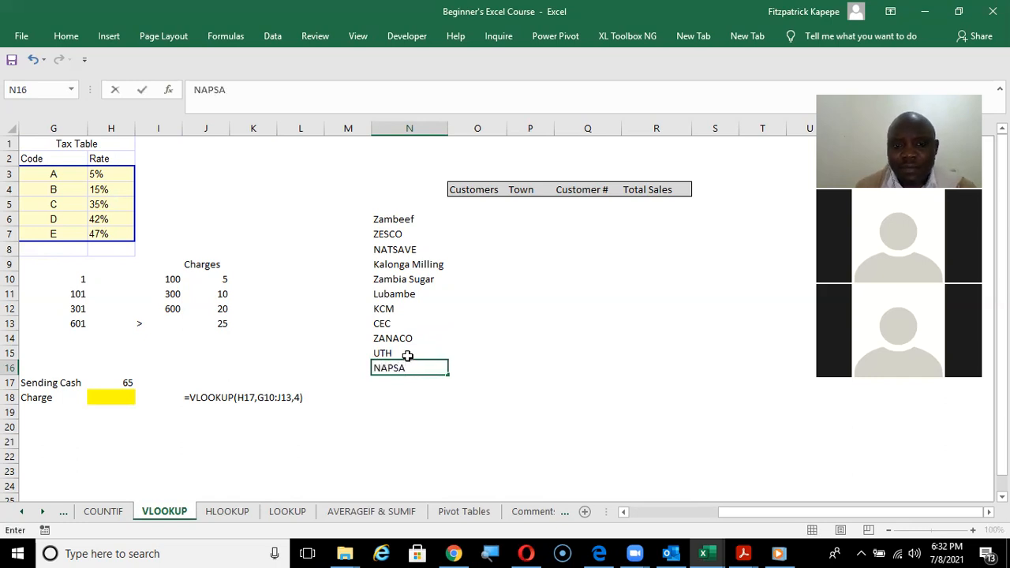
{"action": "key", "text": "Return"}
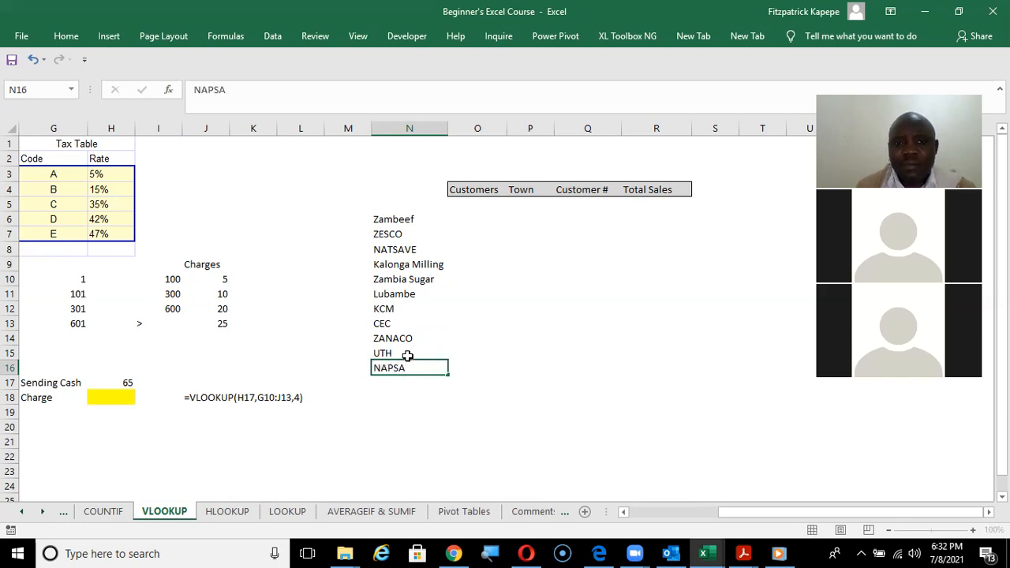
Move the customer names from N6:N16 to O6:O16 and fit column O to its content.
{"action": "left_click_drag", "start_coordinate": [393, 218], "coordinate": [401, 367]}
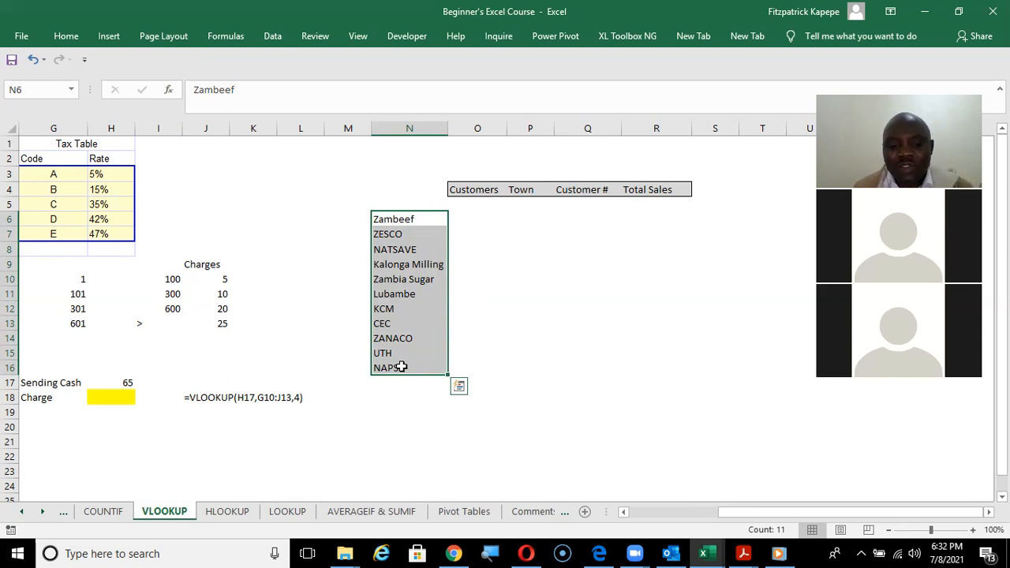
{"action": "key", "text": "ctrl+c"}
{"action": "key", "text": "Right"}
{"action": "key", "text": "Right"}
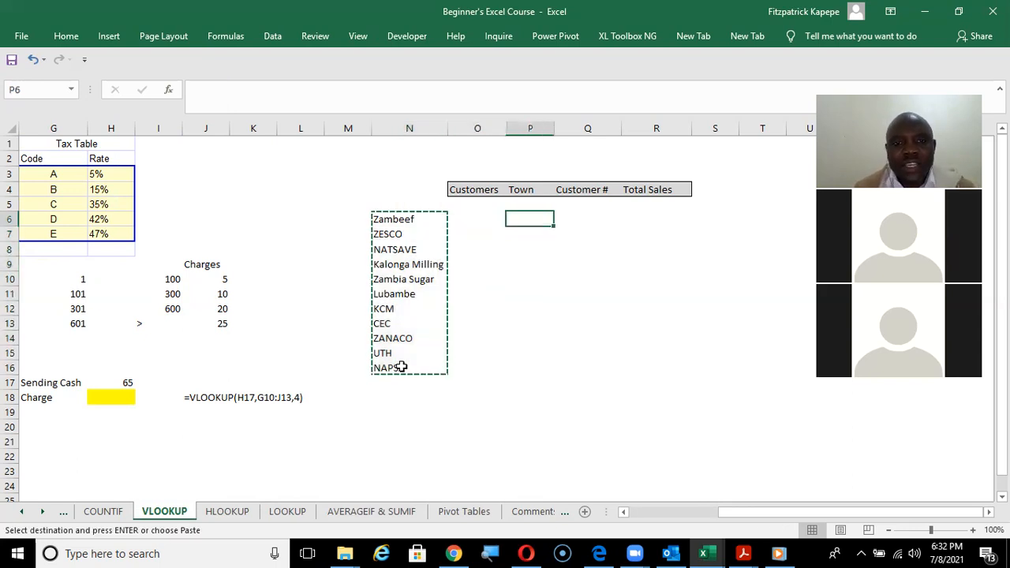
{"action": "key", "text": "Left"}
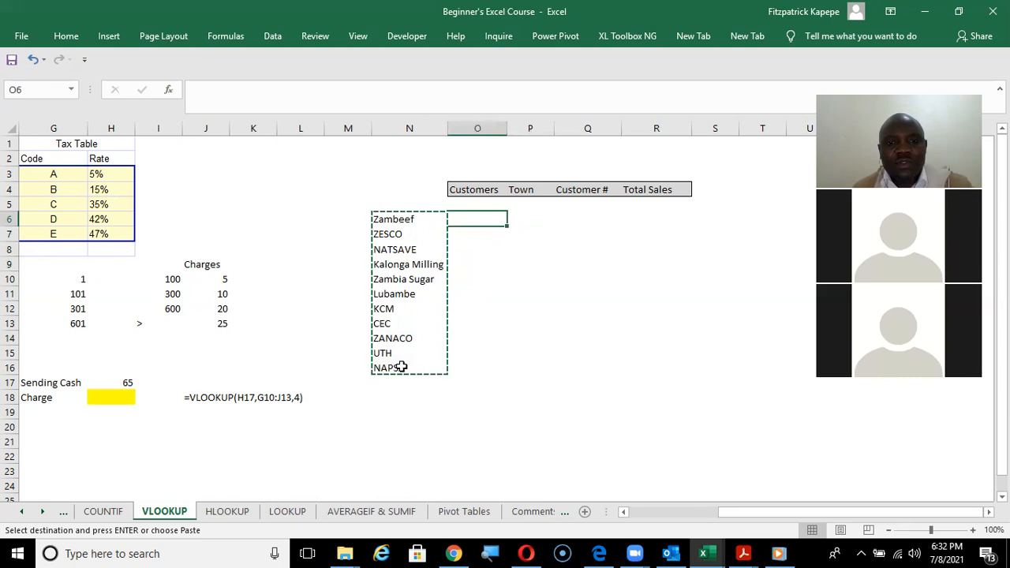
{"action": "key", "text": "Return"}
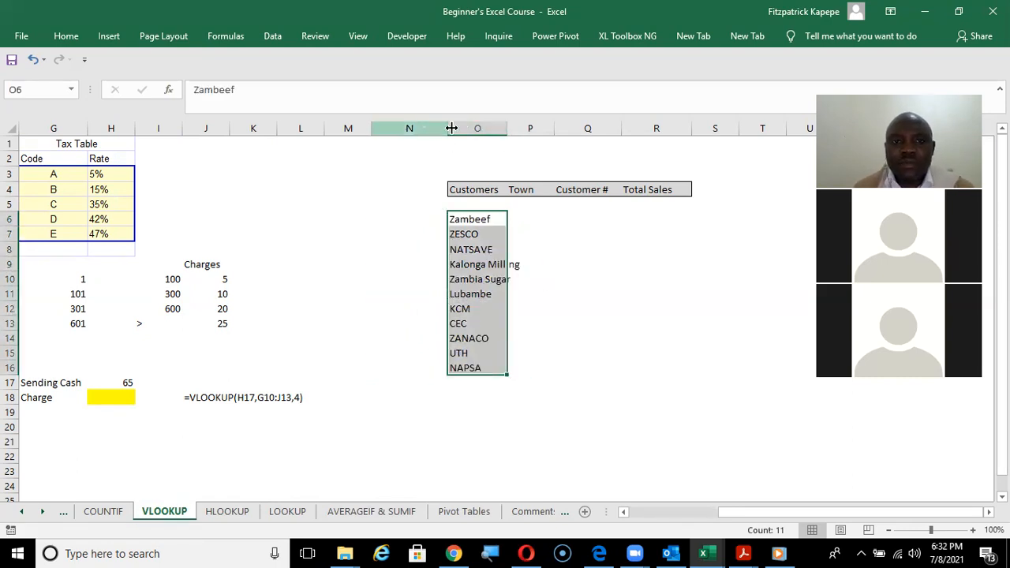
{"action": "double_click", "coordinate": [507, 128]}
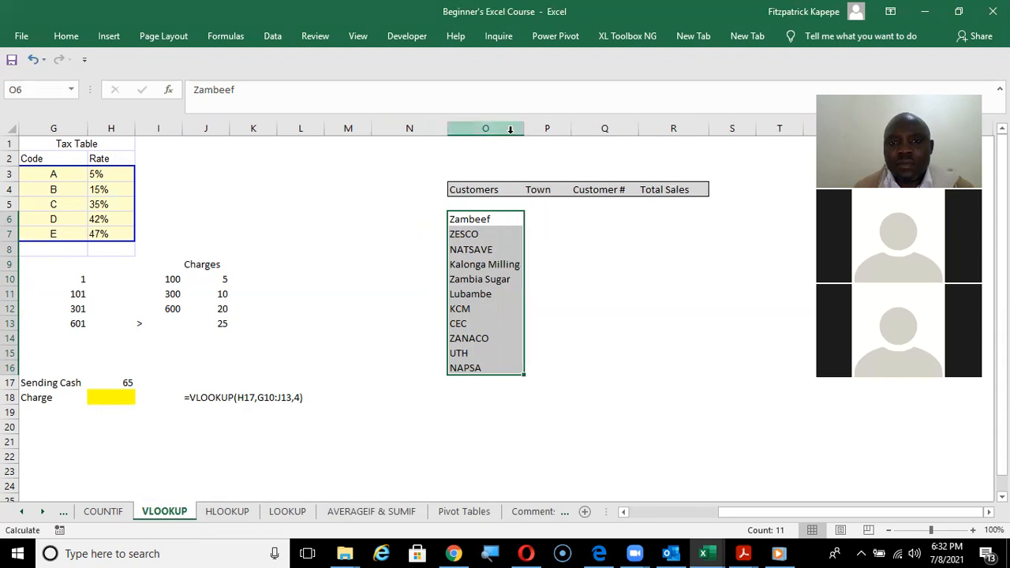
Widen column P and enter Chisamba in P6 as Zambeef's town.
{"action": "left_click", "coordinate": [548, 218]}
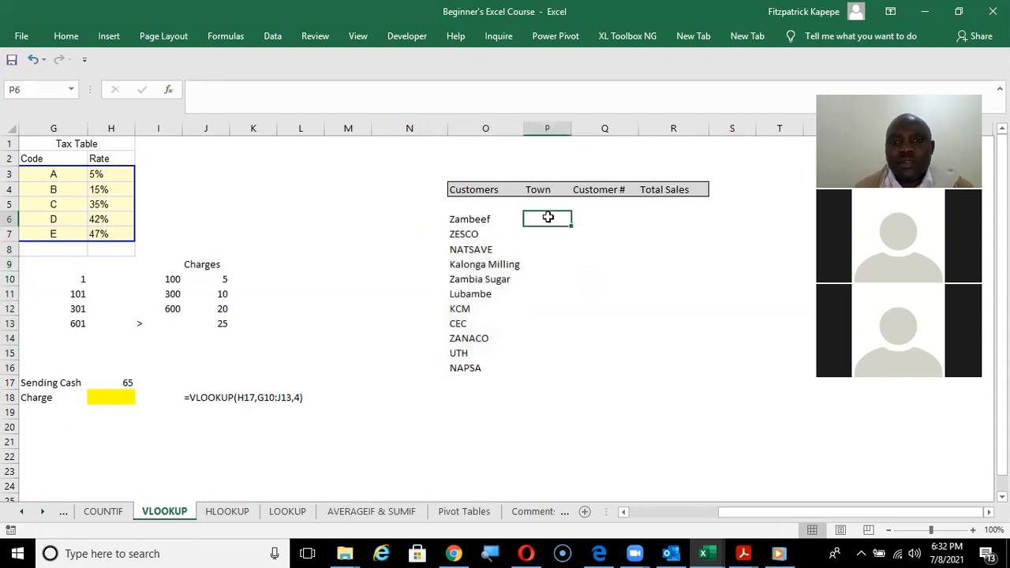
{"action": "left_click_drag", "start_coordinate": [572, 126], "coordinate": [594, 125]}
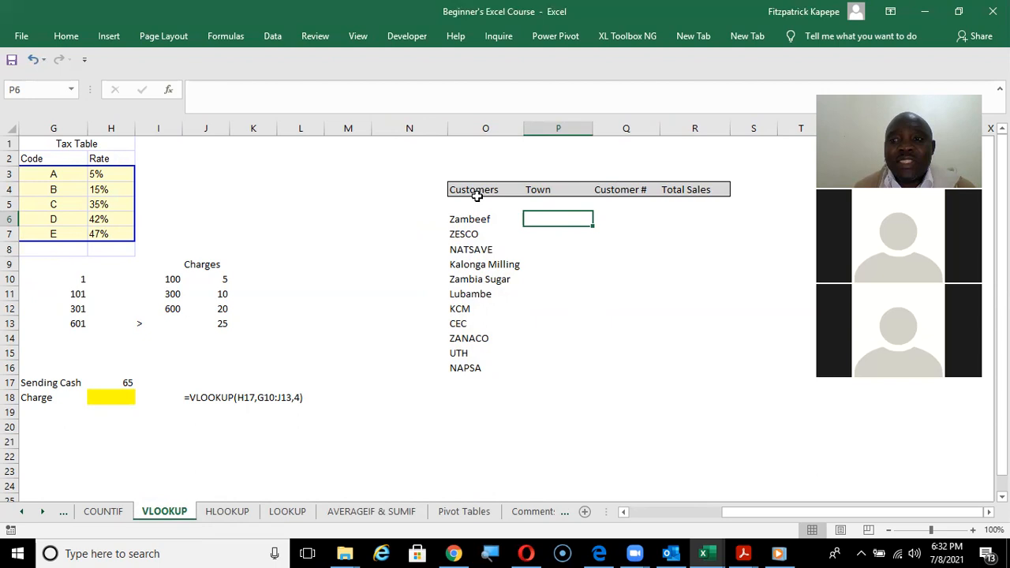
{"action": "type", "text": "Chi"}
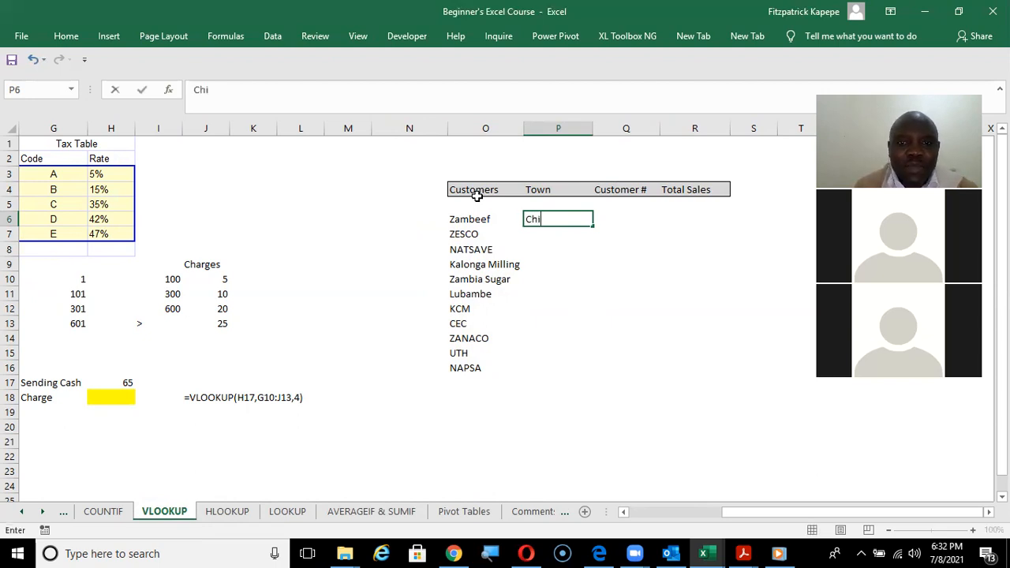
{"action": "type", "text": "samba"}
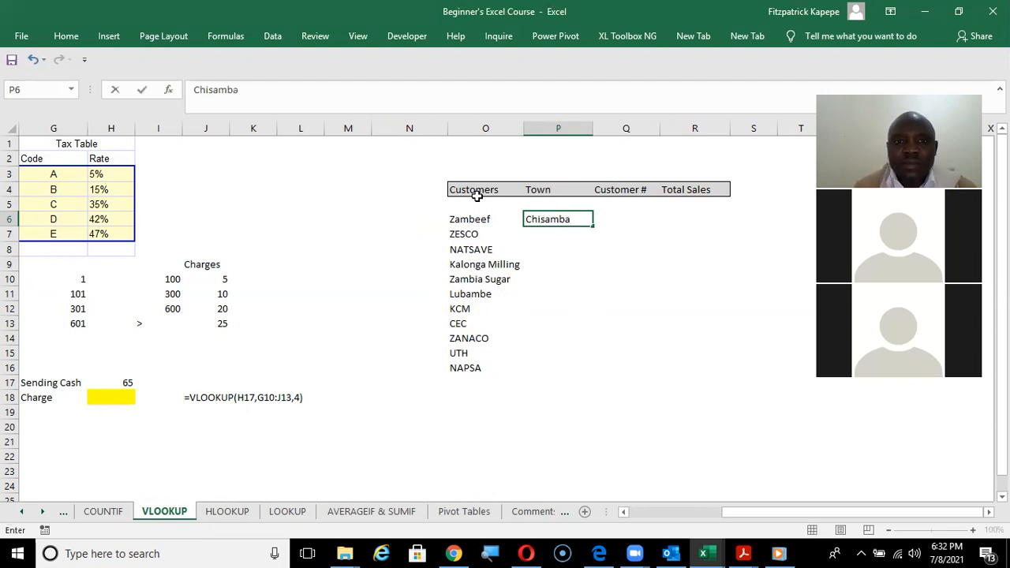
{"action": "key", "text": "Return"}
Enter the towns Lusaka in P7 for ZESCO and Livingstone in P8 for NATSAVE.
{"action": "type", "text": "L"}
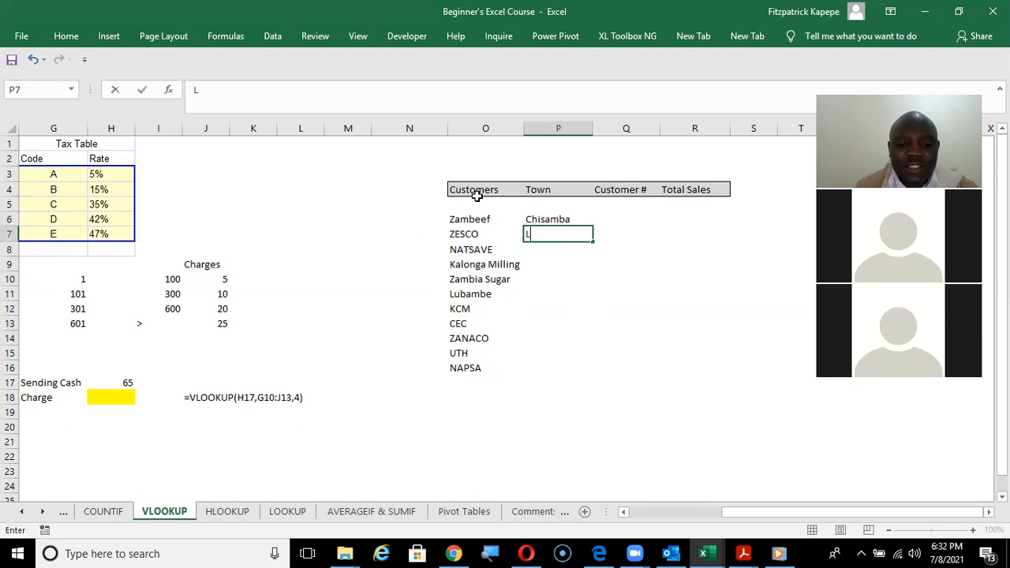
{"action": "type", "text": "usaka"}
{"action": "key", "text": "Return"}
{"action": "type", "text": "Lii"}
{"action": "type", "text": "v"}
{"action": "key", "text": "BackSpace"}
{"action": "key", "text": "BackSpace"}
{"action": "type", "text": "vingst"}
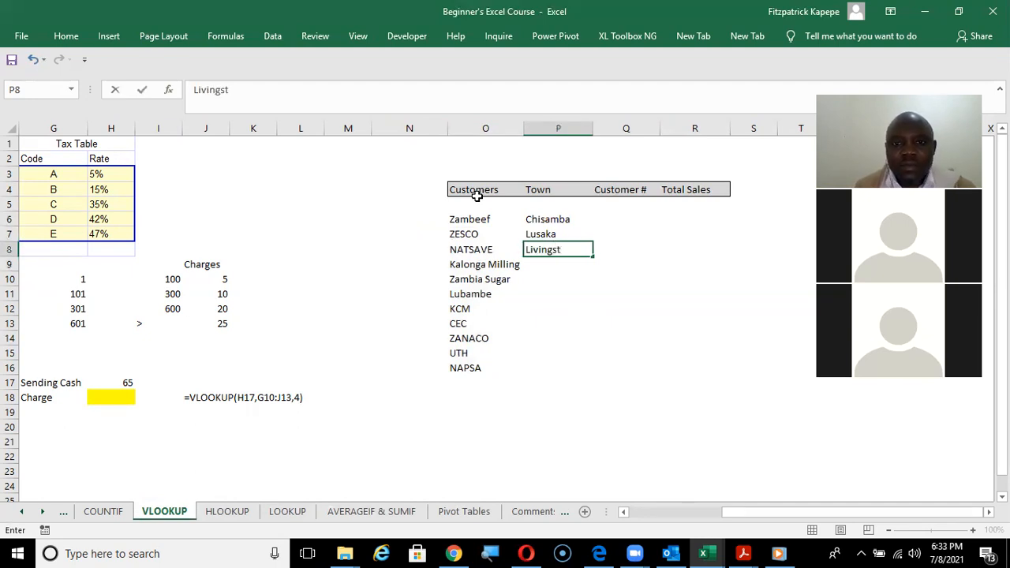
{"action": "type", "text": "one"}
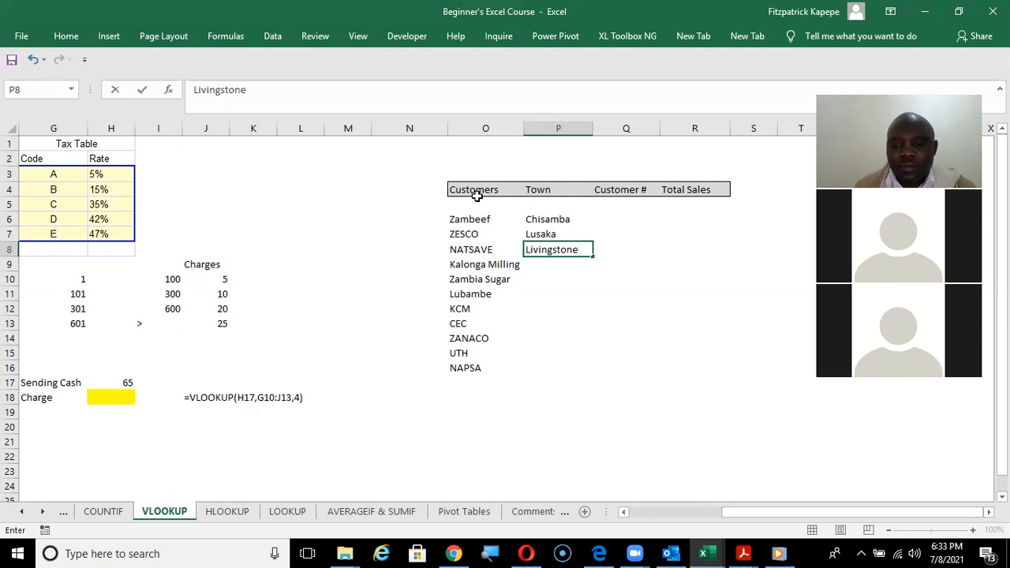
{"action": "key", "text": "Return"}
Enter the towns Kabwe in P9 for Kalonga Milling and Mazabuka in P10 for Zambia Sugar.
{"action": "type", "text": "Kabwe"}
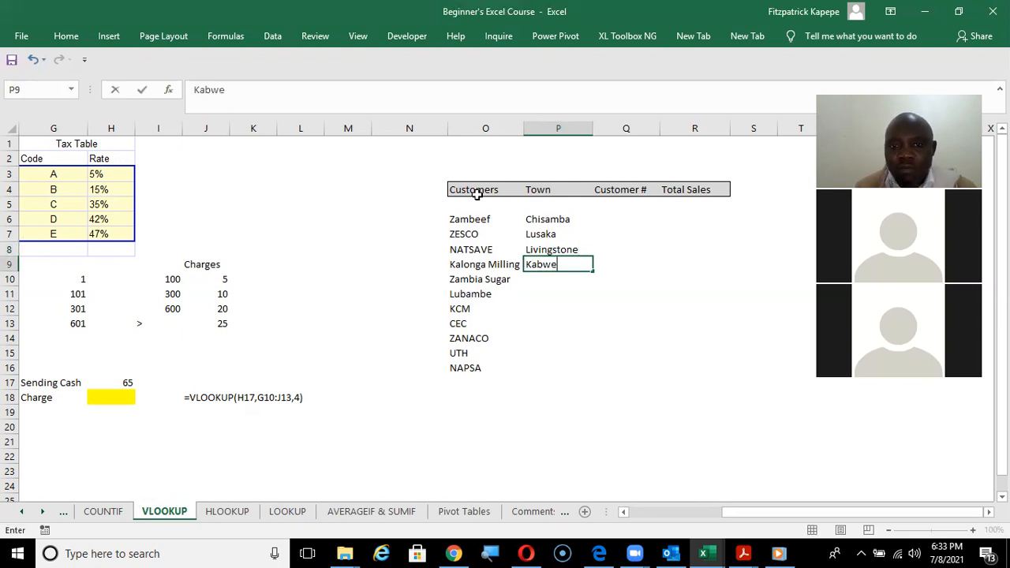
{"action": "key", "text": "Return"}
{"action": "type", "text": "Maza"}
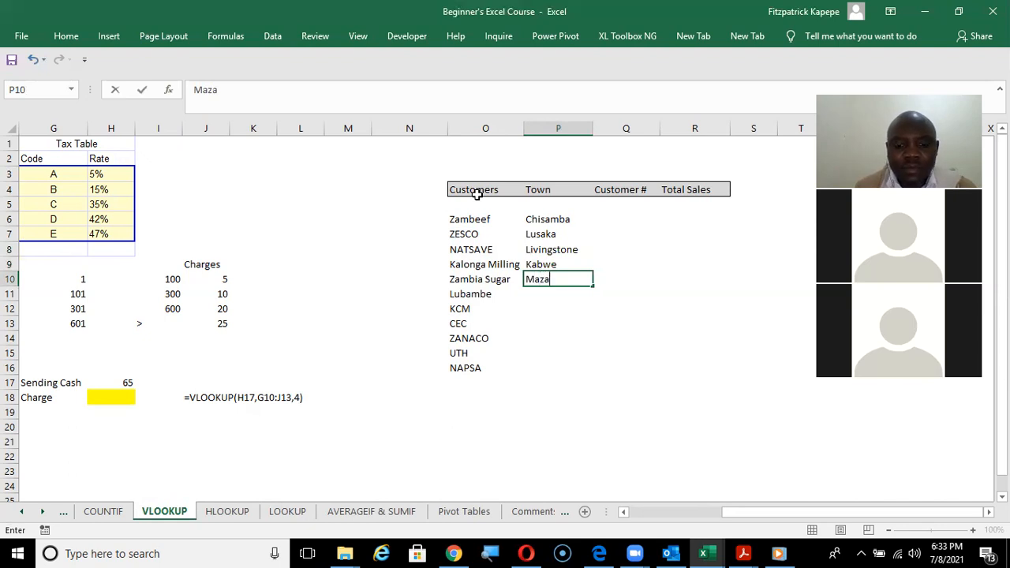
{"action": "type", "text": "buka"}
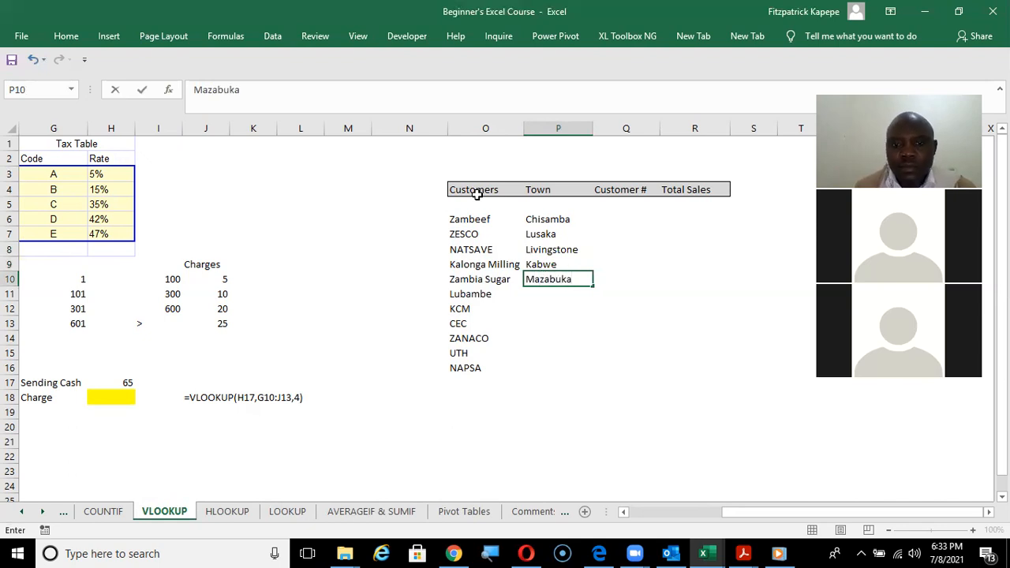
{"action": "key", "text": "Return"}
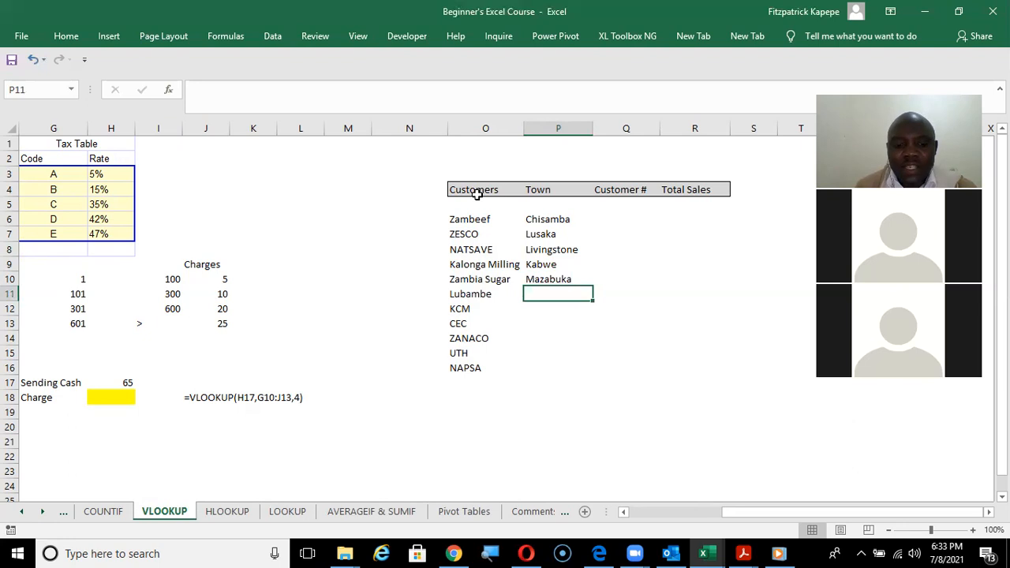
Enter the towns Chililabobwe in P11 for Lubambe and Chingola in P12 for KCM.
{"action": "type", "text": "Chililabobwe"}
{"action": "key", "text": "Return"}
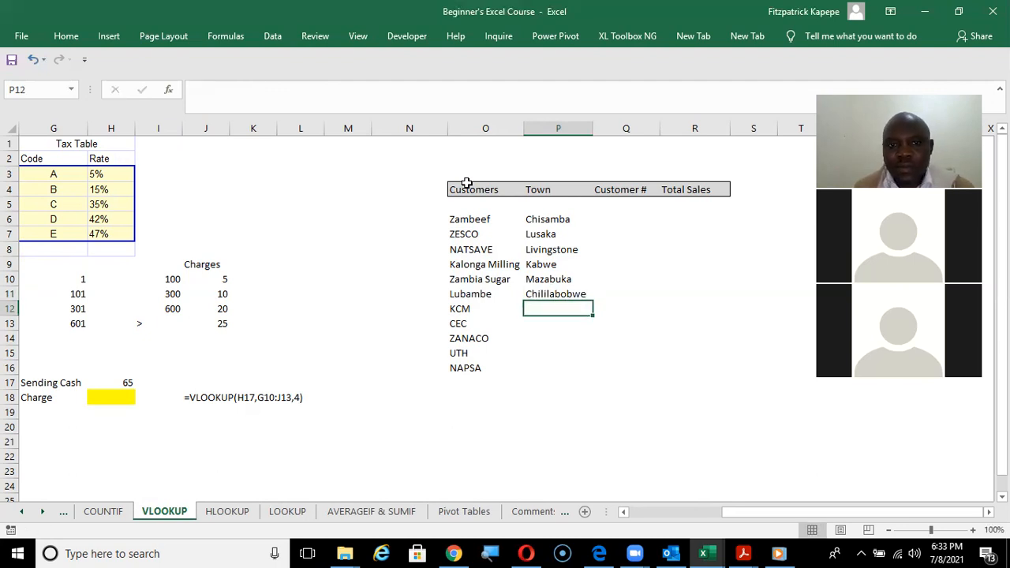
{"action": "type", "text": "Ch"}
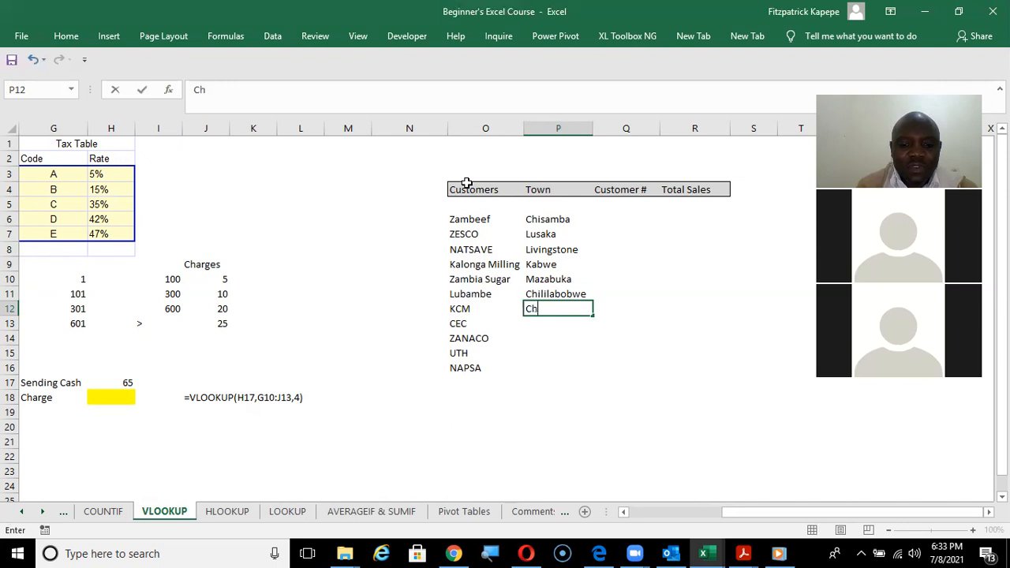
{"action": "type", "text": "ingola"}
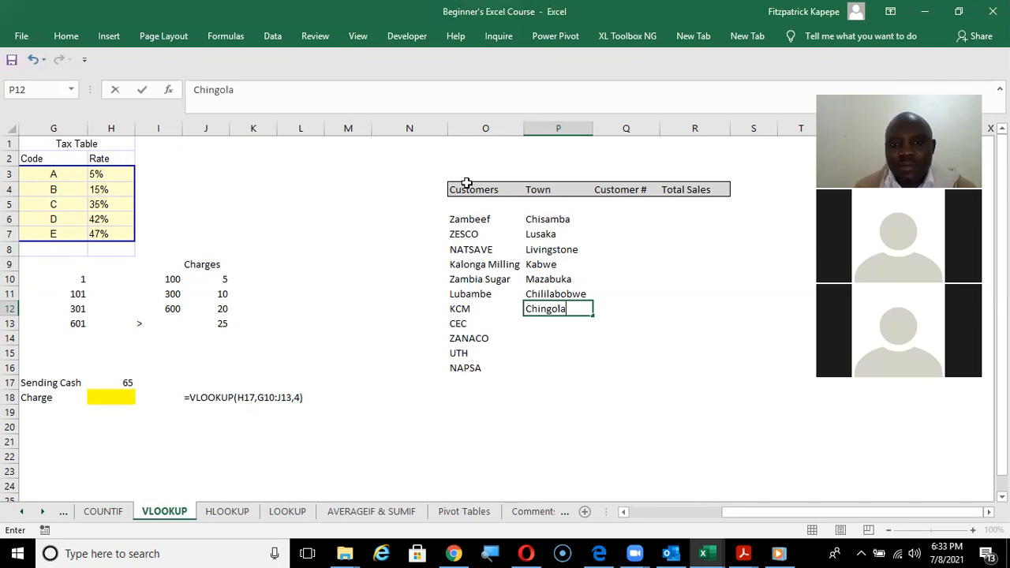
{"action": "key", "text": "Return"}
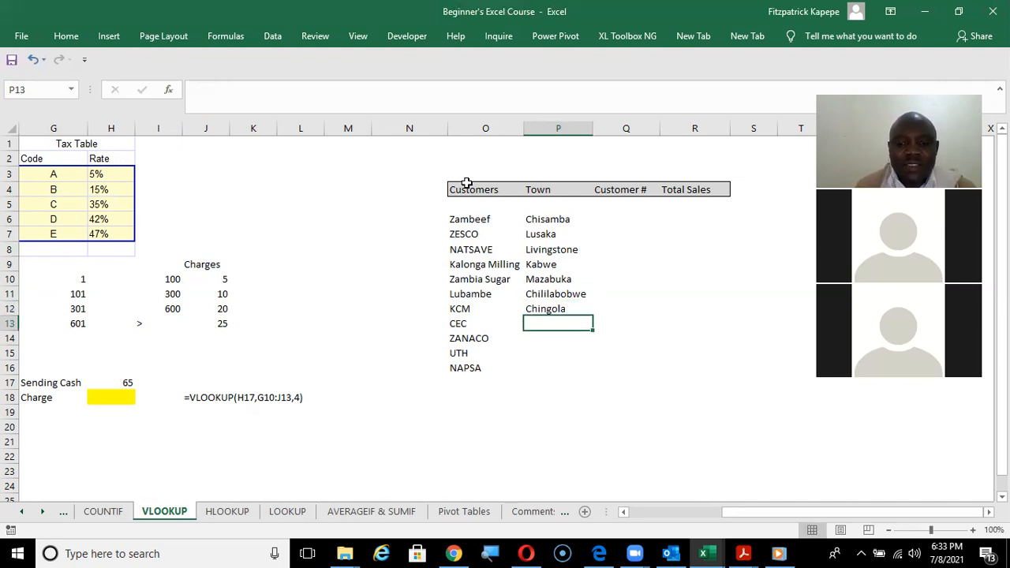
Enter the towns Kitwe in P13 for CEC and Ndola in P14 for ZANACO.
{"action": "type", "text": "Kitwe"}
{"action": "key", "text": "Return"}
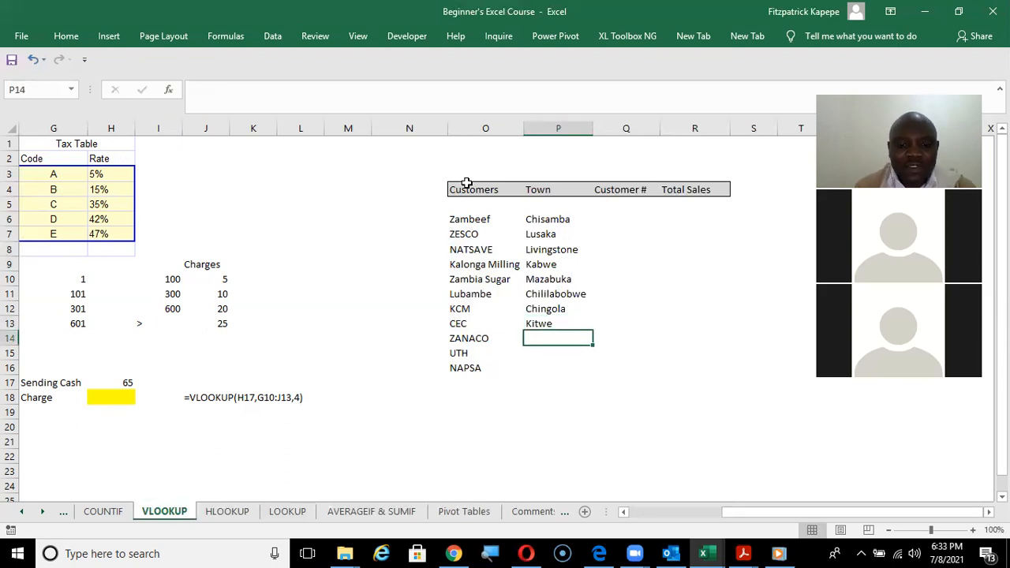
{"action": "type", "text": "Ndola"}
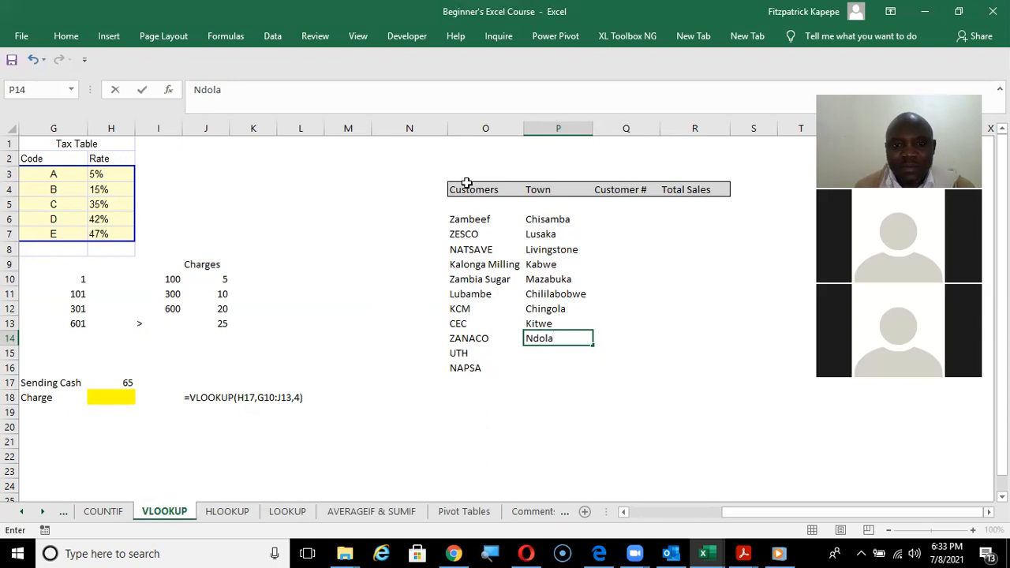
{"action": "key", "text": "Return"}
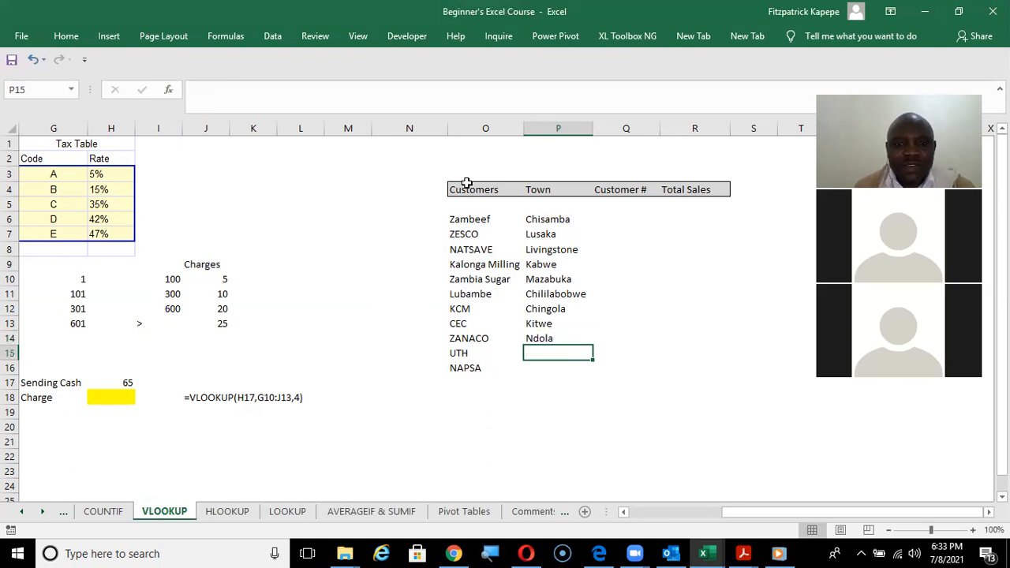
Enter the towns Lusaka in P15 for UTH and Mongu in P16 for NAPSA.
{"action": "type", "text": "Lusaka"}
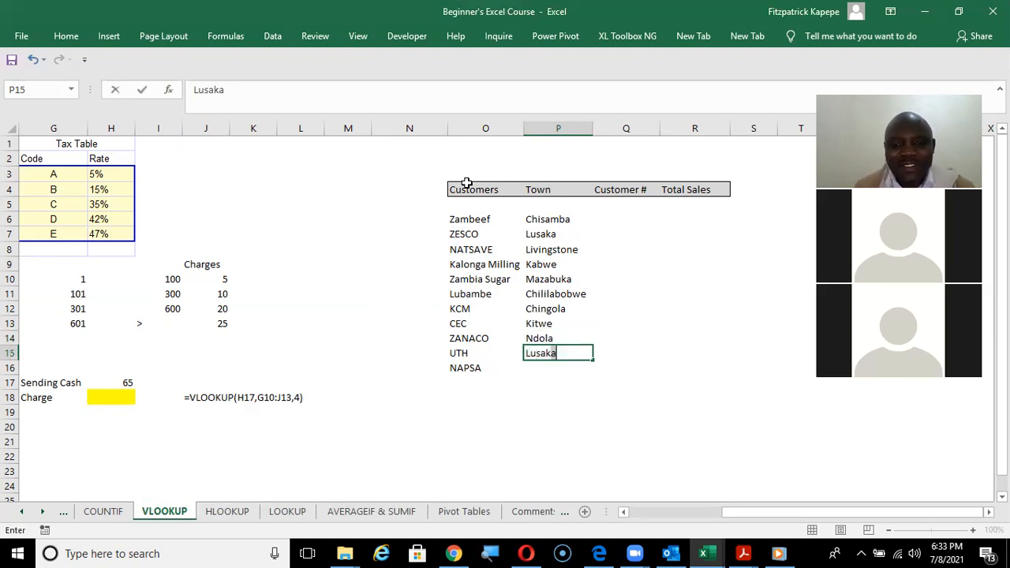
{"action": "key", "text": "Return"}
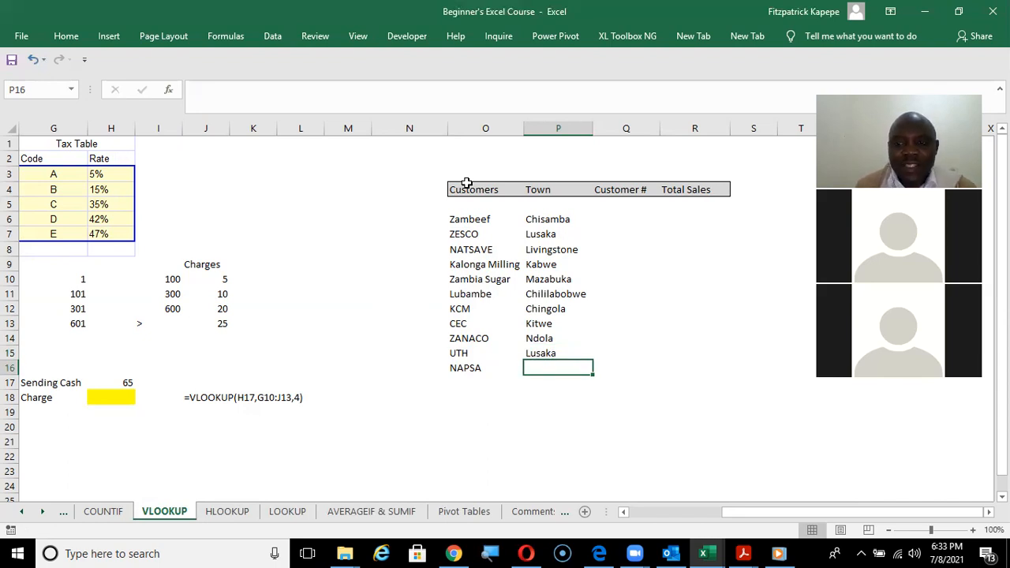
{"action": "type", "text": "Mongu"}
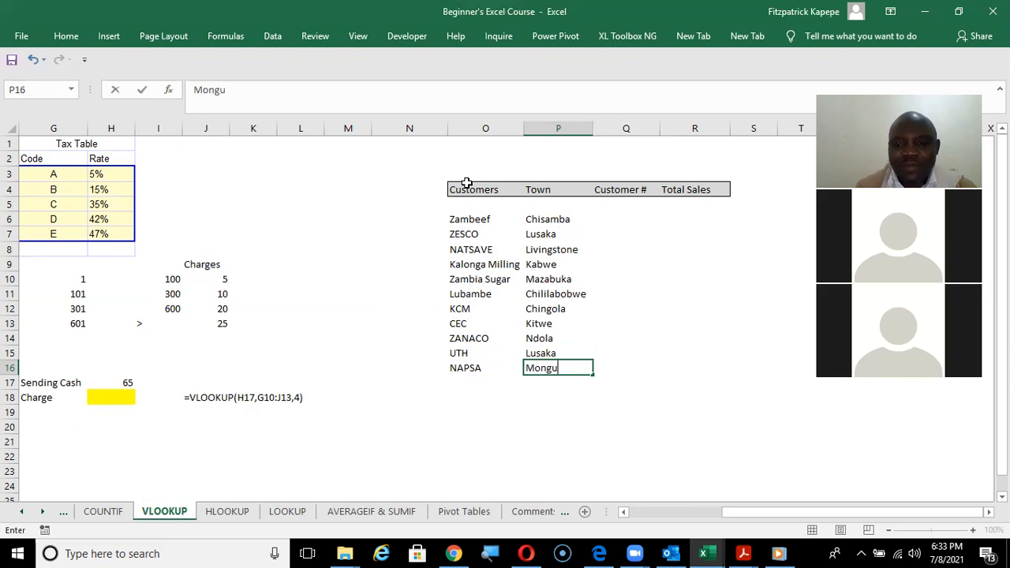
{"action": "key", "text": "Return"}
Enter the first two consecutive customer numbers in Q6 for Zambeef and Q7 for ZESCO.
{"action": "key", "text": "Up"}
{"action": "key", "text": "Up"}
{"action": "key", "text": "Up"}
{"action": "key", "text": "Up"}
{"action": "key", "text": "Up"}
{"action": "key", "text": "Up"}
{"action": "key", "text": "Up"}
{"action": "key", "text": "Up"}
{"action": "key", "text": "Up"}
{"action": "key", "text": "Up"}
{"action": "key", "text": "Up"}
{"action": "key", "text": "Right"}
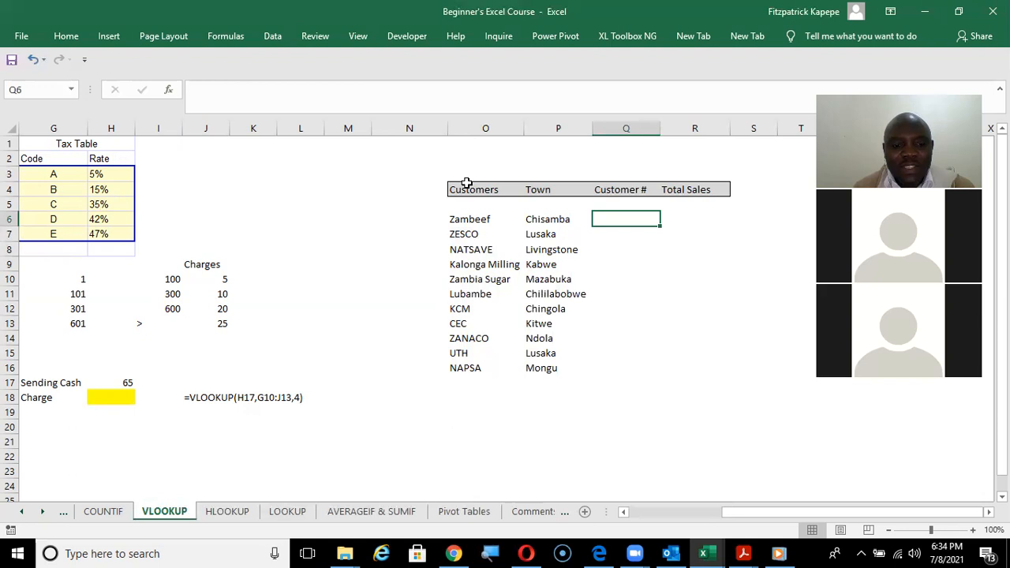
{"action": "type", "text": "12"}
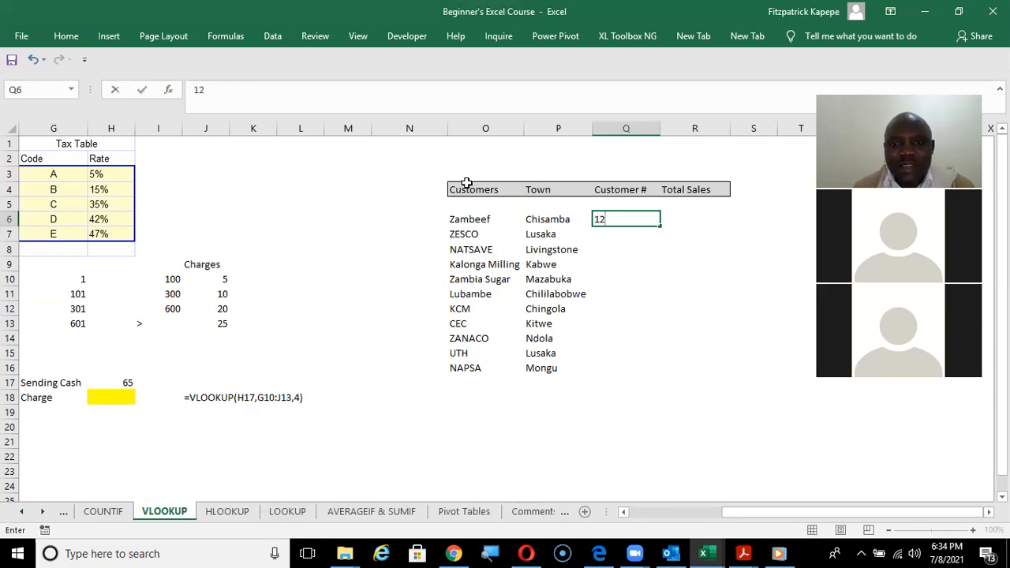
{"action": "key", "text": "Return"}
{"action": "type", "text": "13"}
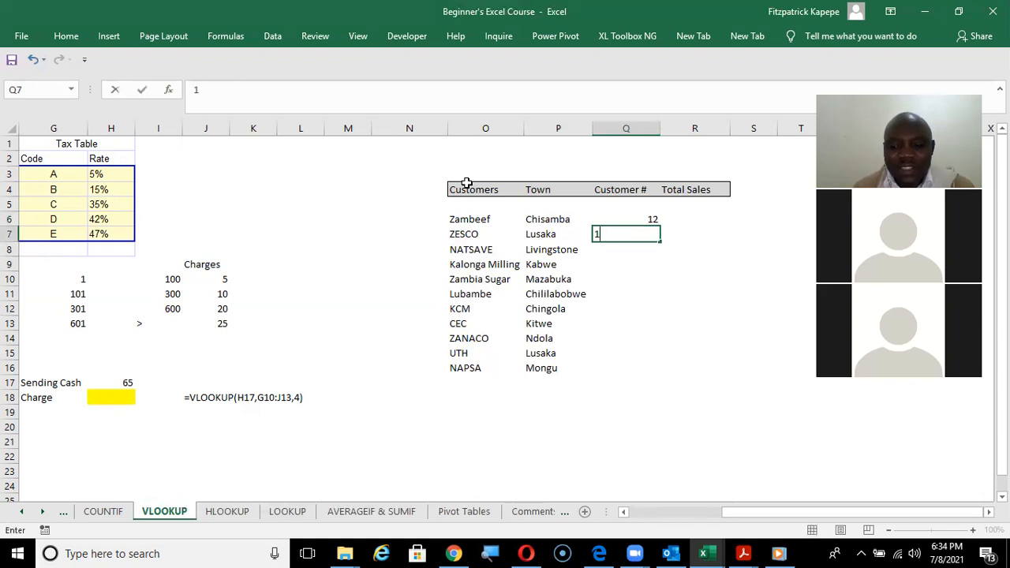
{"action": "key", "text": "ctrl+Return"}
Extend the customer number series from Q6:Q7 down to Q16 with AutoFill.
{"action": "key", "text": "Up"}
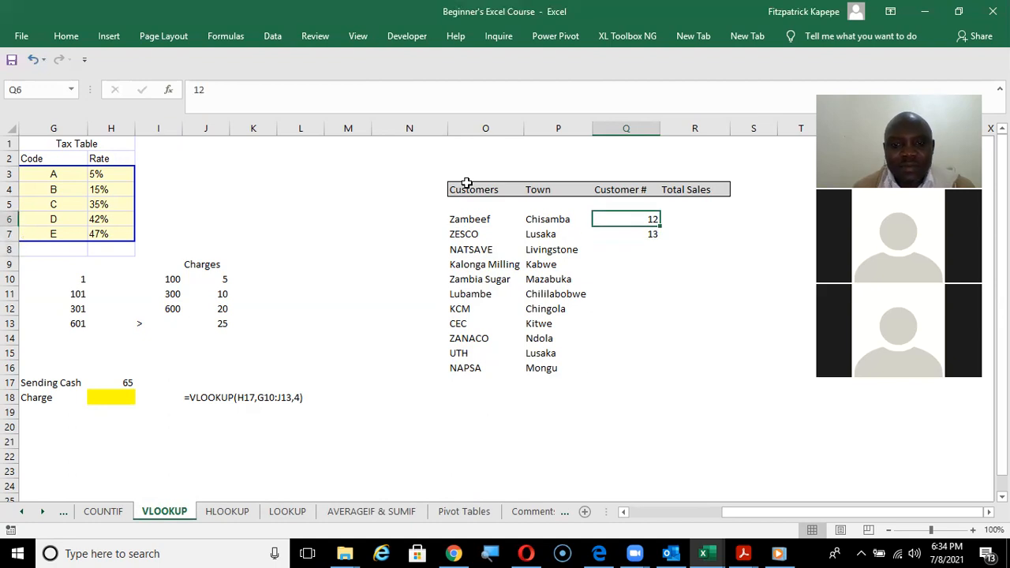
{"action": "key", "text": "shift+Down"}
{"action": "left_click_drag", "start_coordinate": [660, 245], "coordinate": [675, 382]}
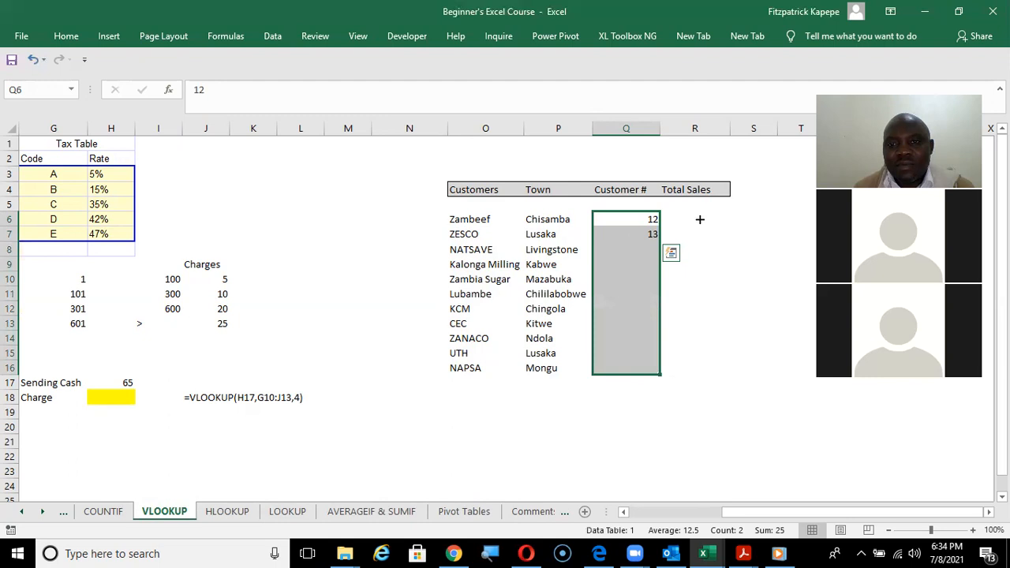
Enter total sales of 1300000 for Zambeef in R6.
{"action": "left_click", "coordinate": [688, 219]}
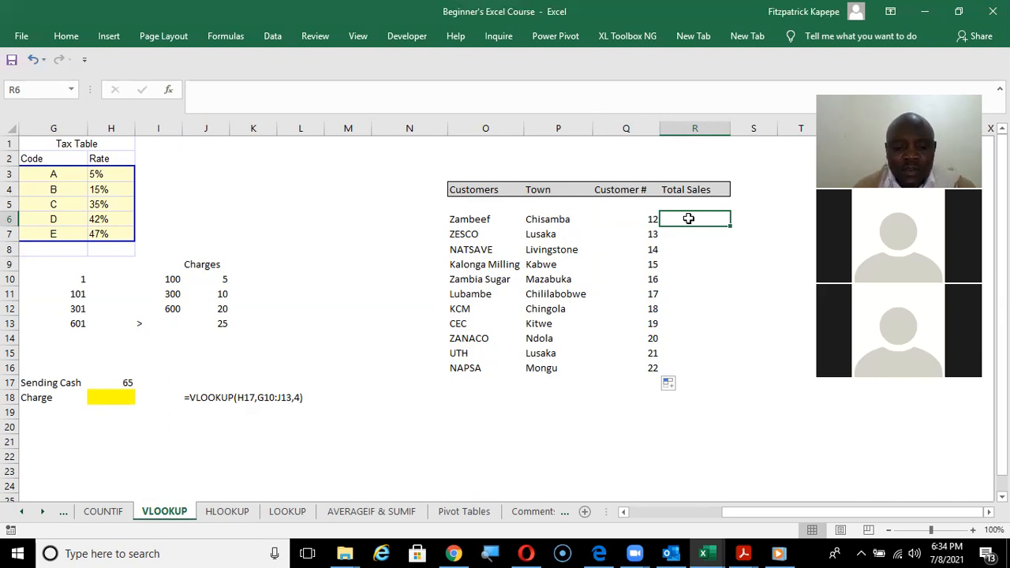
{"action": "key", "text": "shift+Down"}
{"action": "key", "text": "Up"}
{"action": "key", "text": "Down"}
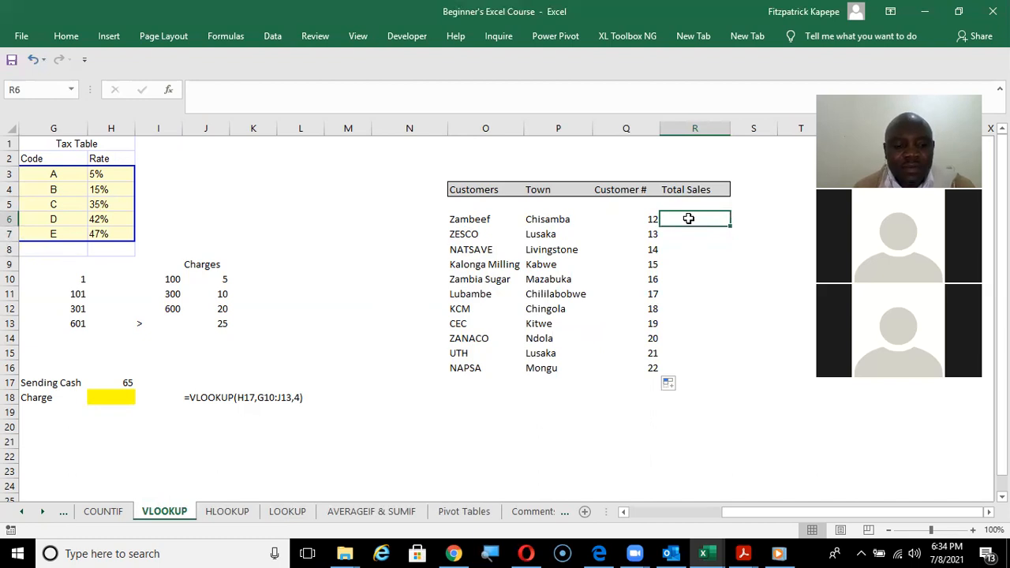
{"action": "type", "text": "1300000"}
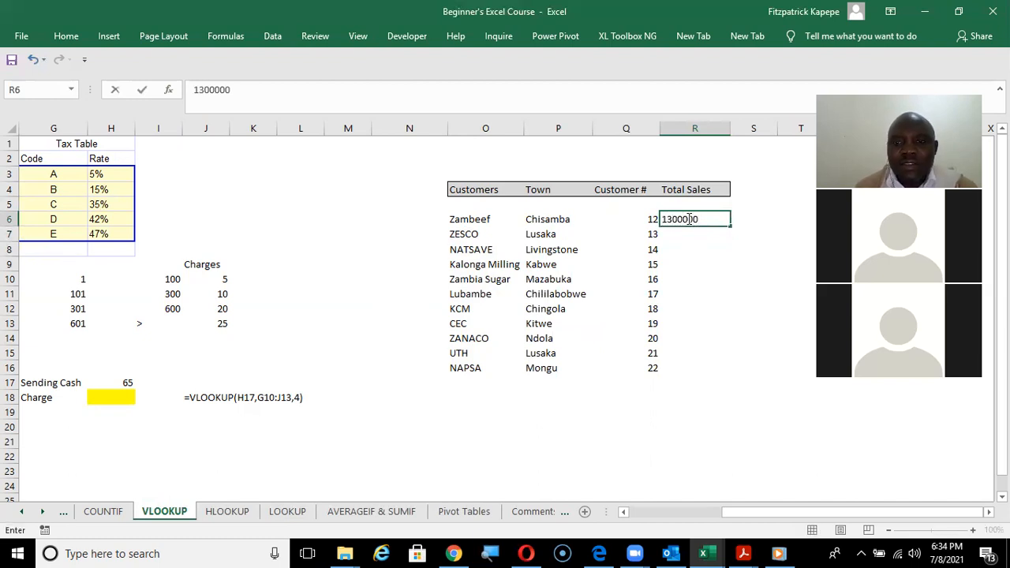
{"action": "key", "text": "Return"}
Format the Total Sales cells R6:R16 with thousands separators and no decimal places.
{"action": "left_click_drag", "start_coordinate": [696, 218], "coordinate": [715, 368]}
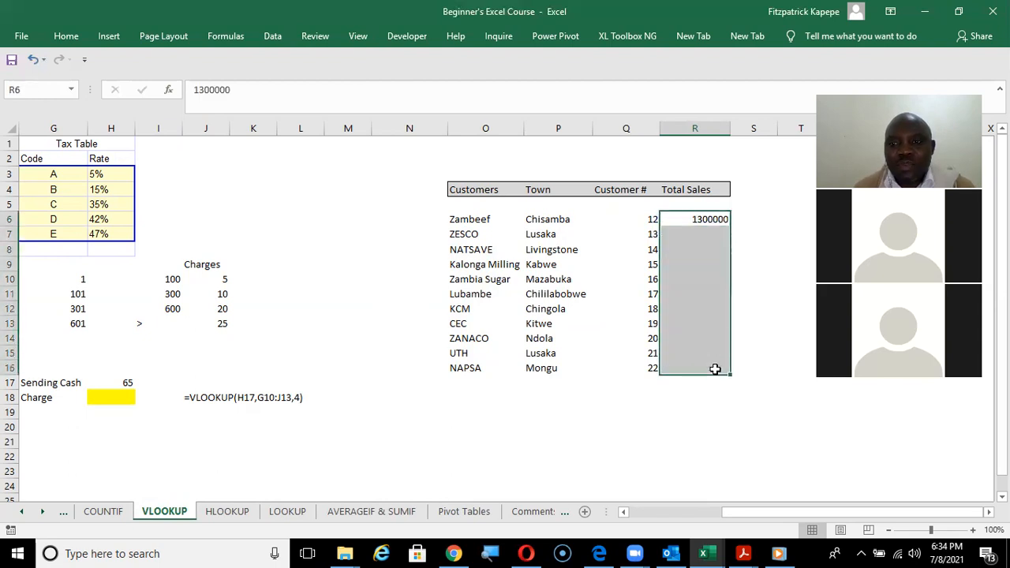
{"action": "right_click", "coordinate": [697, 289]}
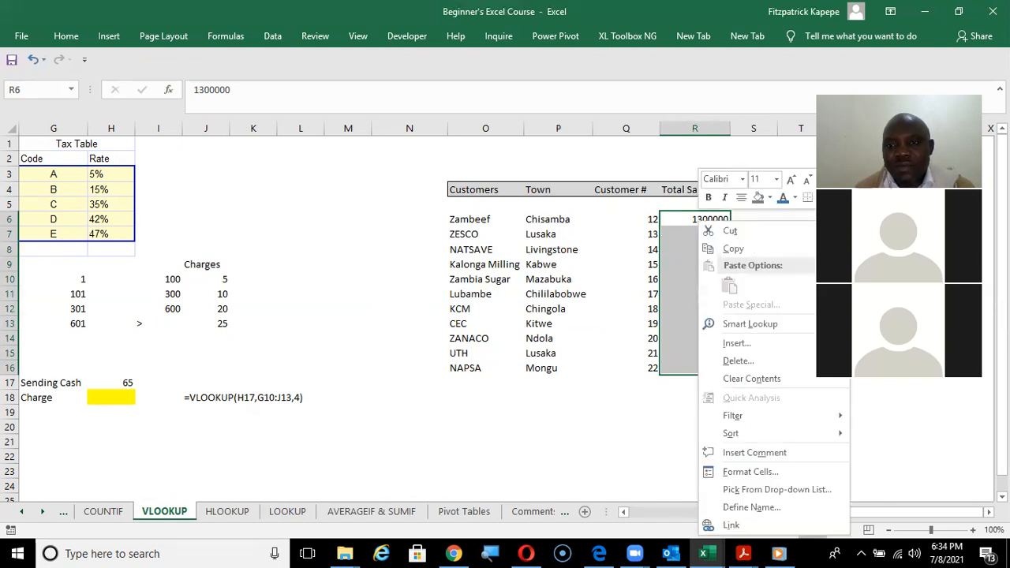
{"action": "left_click", "coordinate": [862, 179]}
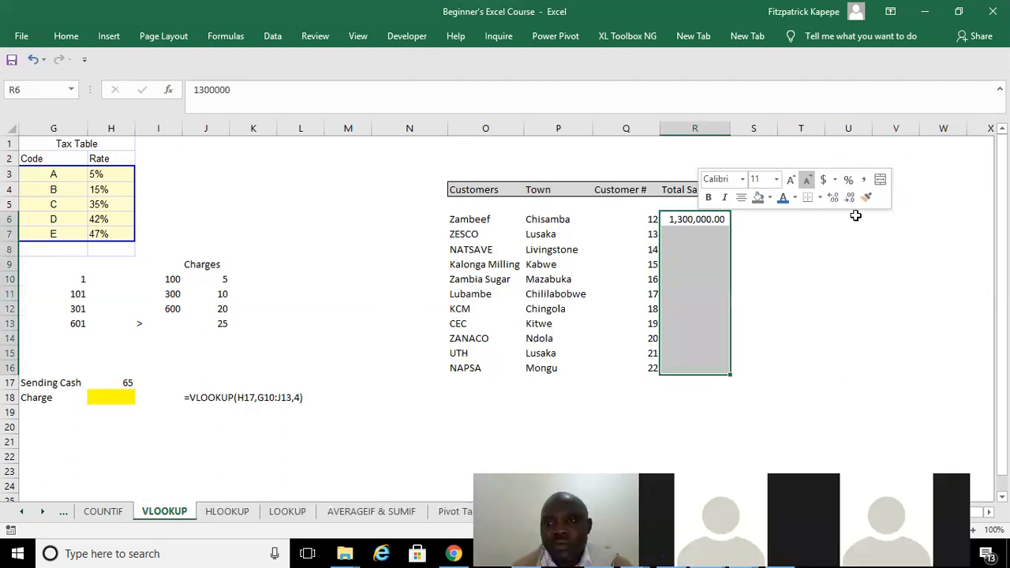
{"action": "left_click", "coordinate": [848, 198]}
{"action": "left_click", "coordinate": [849, 198]}
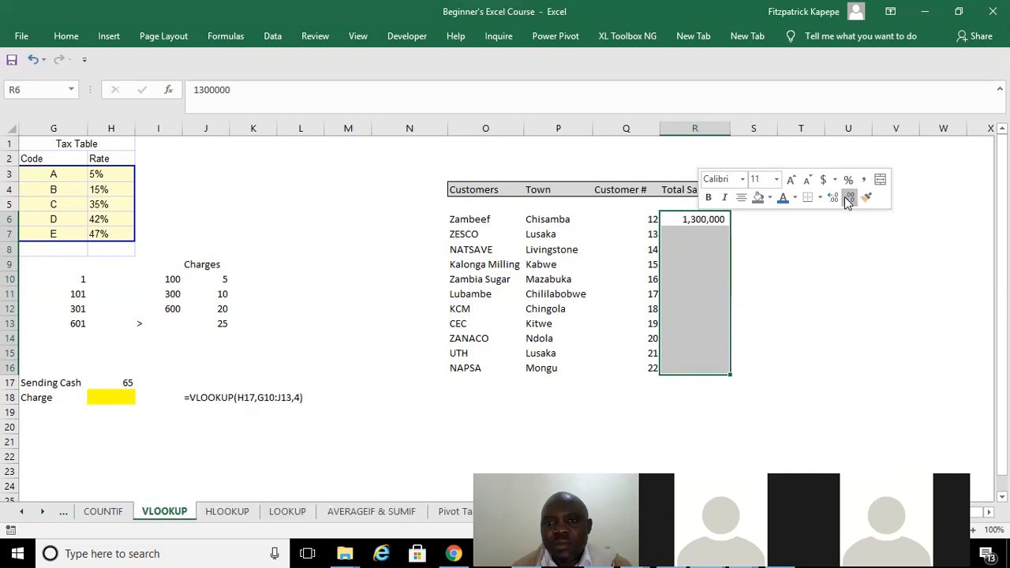
Enter total sales of 500000 for ZESCO in R7 and 250000 for NATSAVE in R8.
{"action": "left_click", "coordinate": [685, 236]}
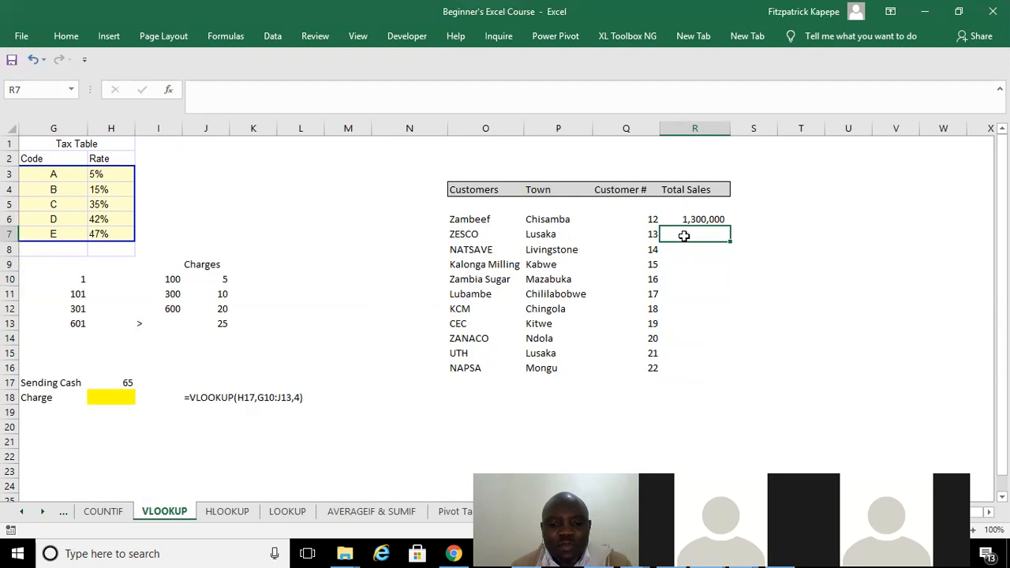
{"action": "type", "text": "500000"}
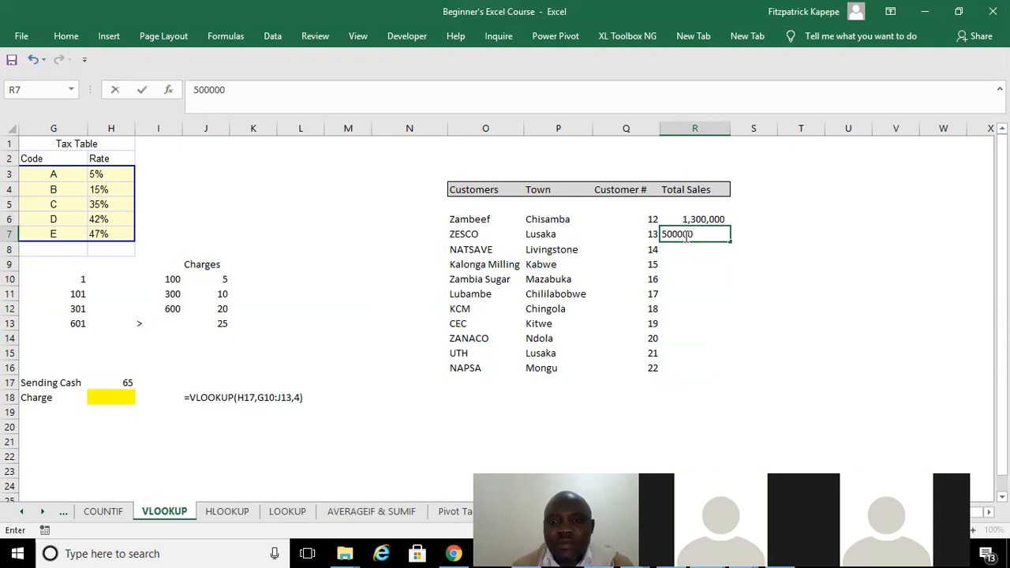
{"action": "key", "text": "Return"}
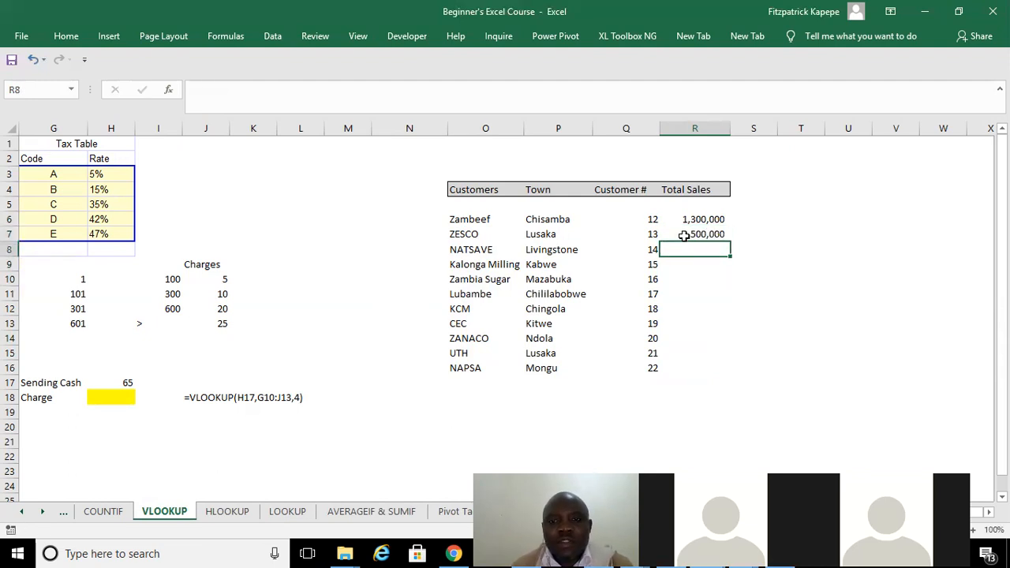
{"action": "type", "text": "250000"}
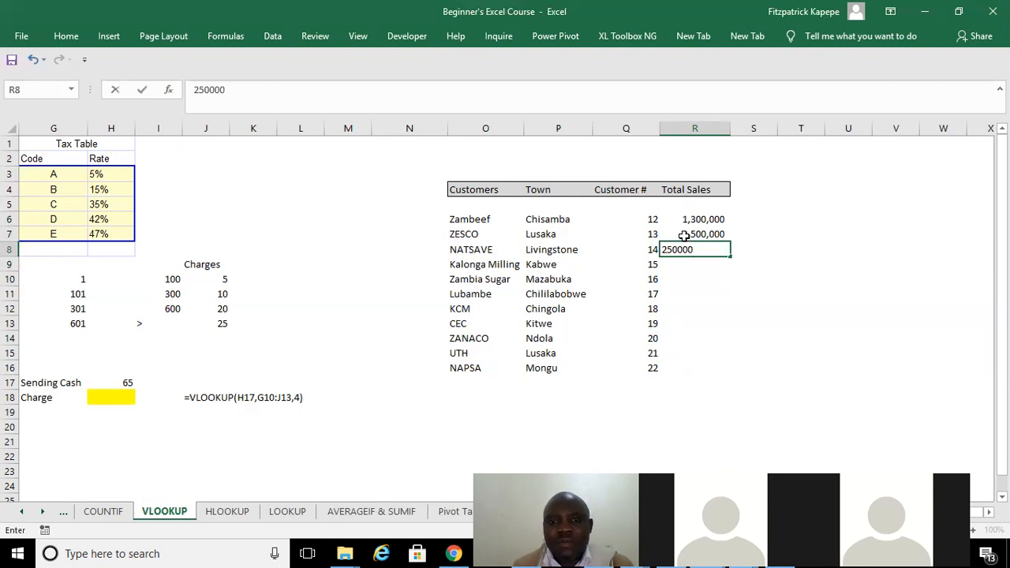
{"action": "key", "text": "Return"}
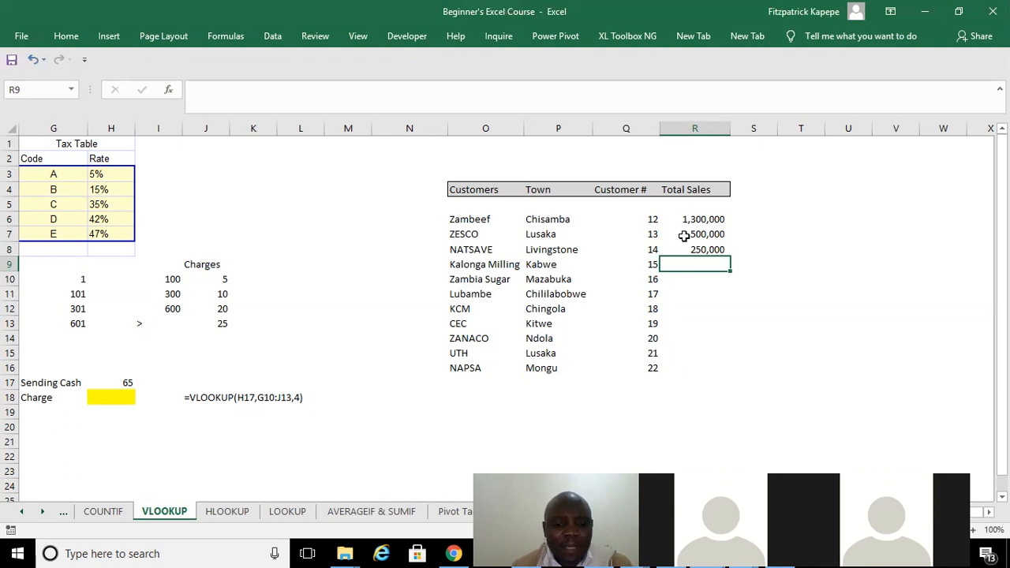
Enter total sales of 612000 for Kalonga Milling in R9 and 310000 for Zambia Sugar in R10.
{"action": "type", "text": "612000"}
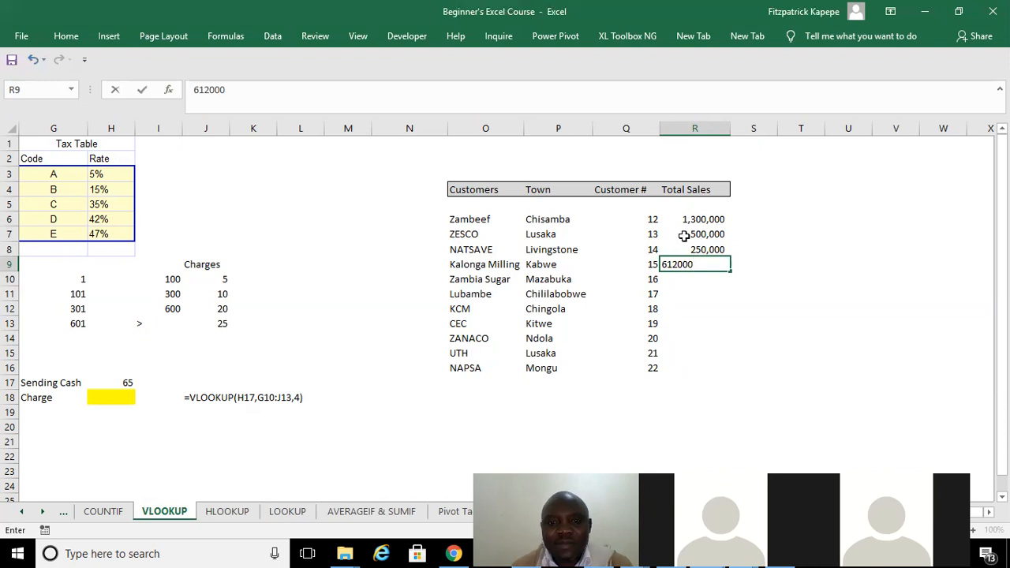
{"action": "key", "text": "Return"}
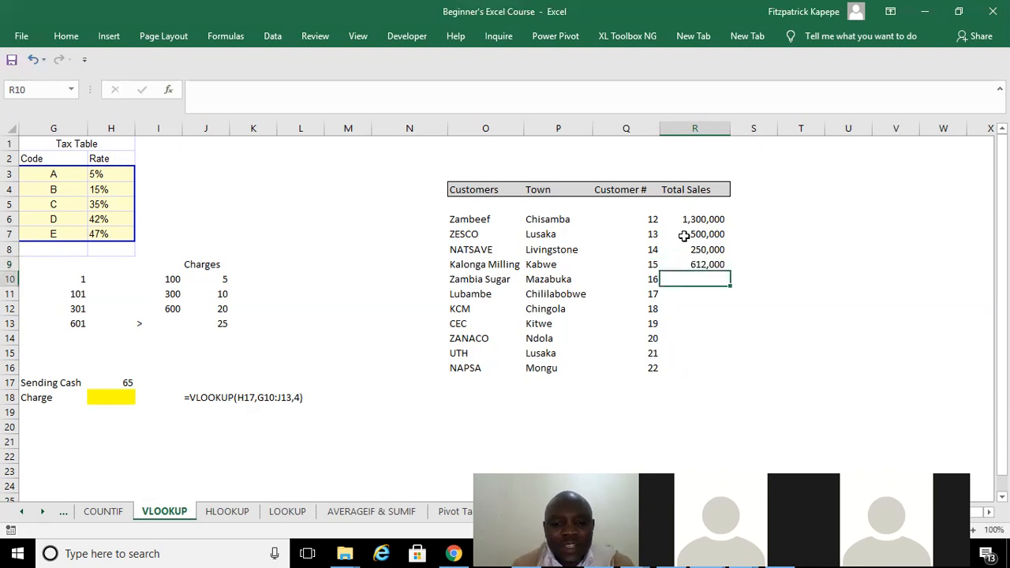
{"action": "type", "text": "310000"}
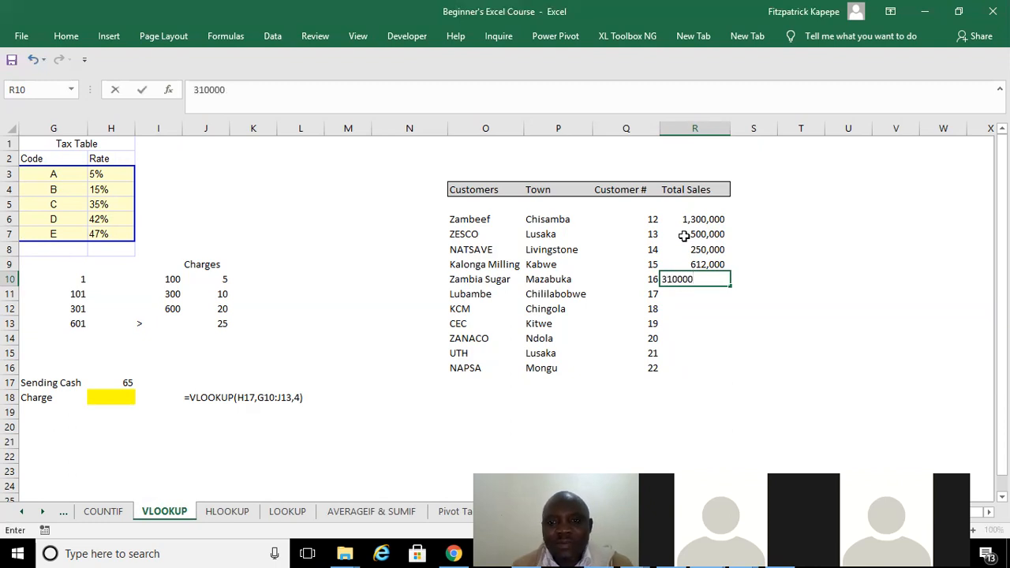
{"action": "key", "text": "Return"}
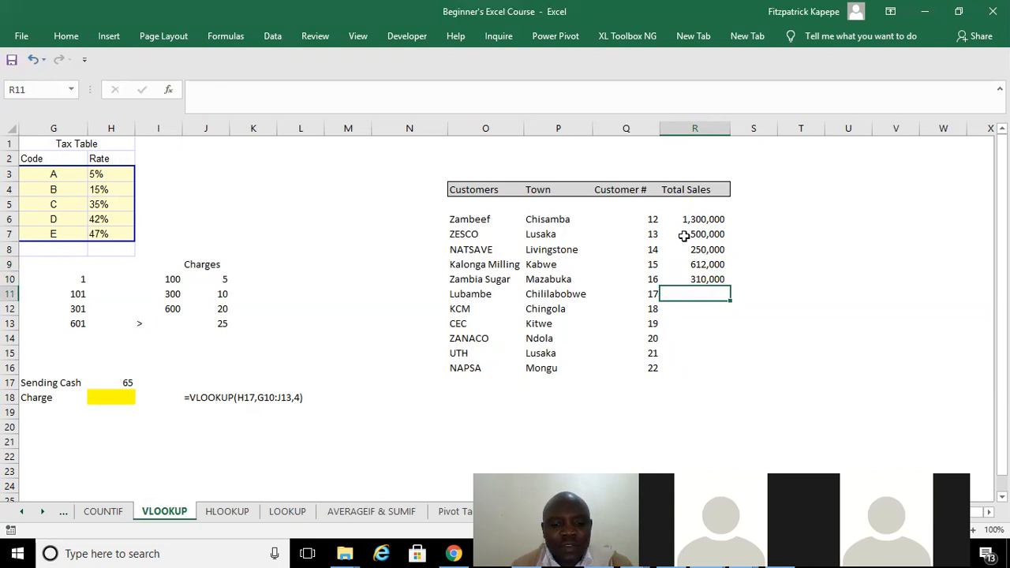
Enter total sales of 50000 for Lubambe in R11 and 75000 for KCM in R12.
{"action": "type", "text": "50000"}
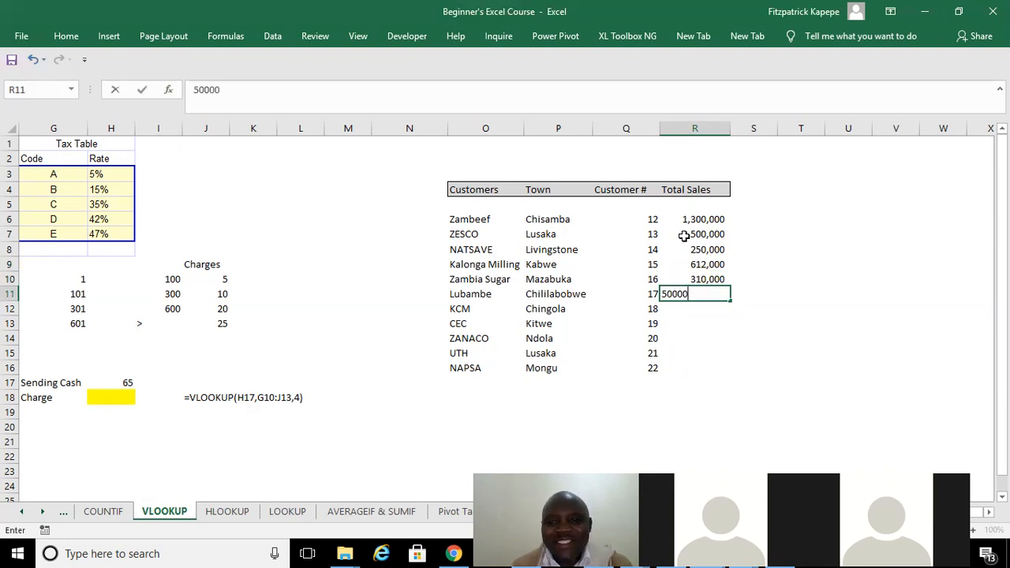
{"action": "key", "text": "Return"}
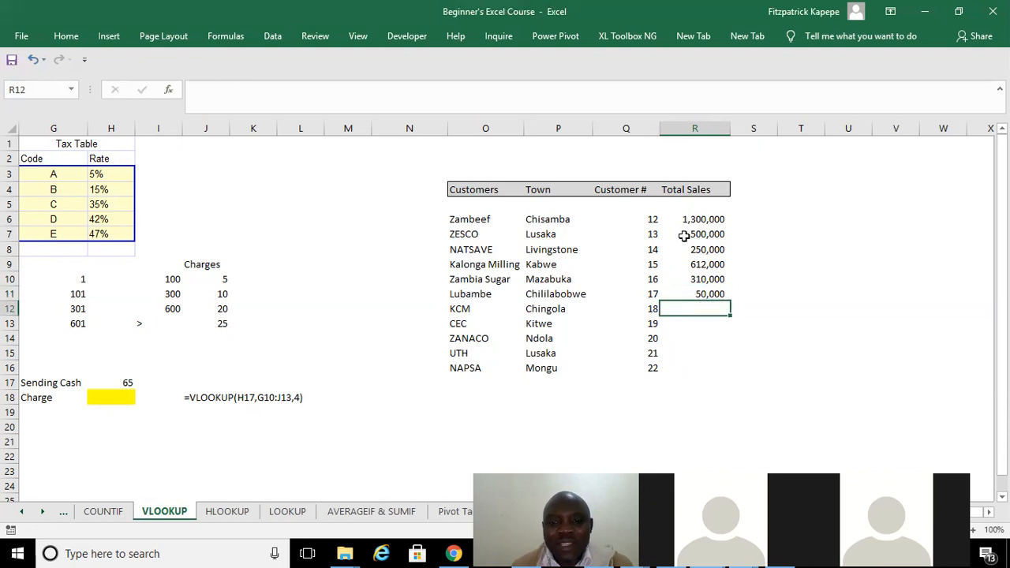
{"action": "type", "text": "75000"}
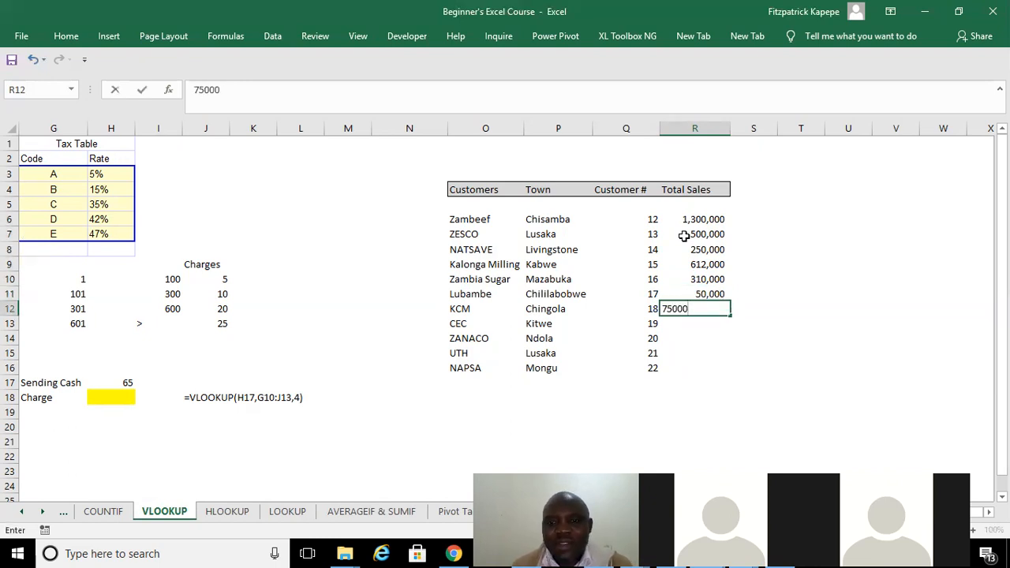
{"action": "key", "text": "Return"}
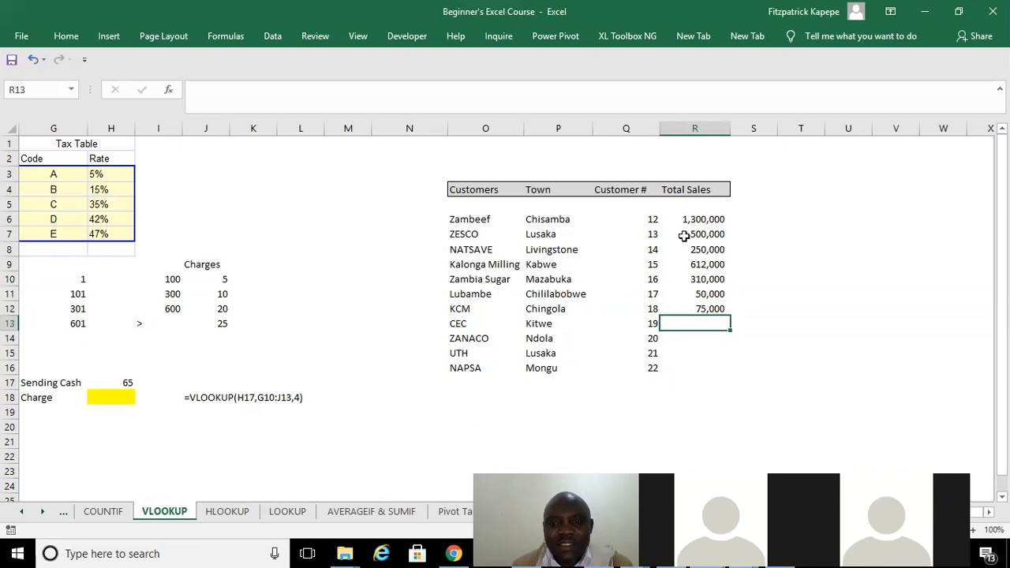
Enter total sales of 23000 for CEC in R13 and 713000 for ZANACO in R14.
{"action": "type", "text": "23000"}
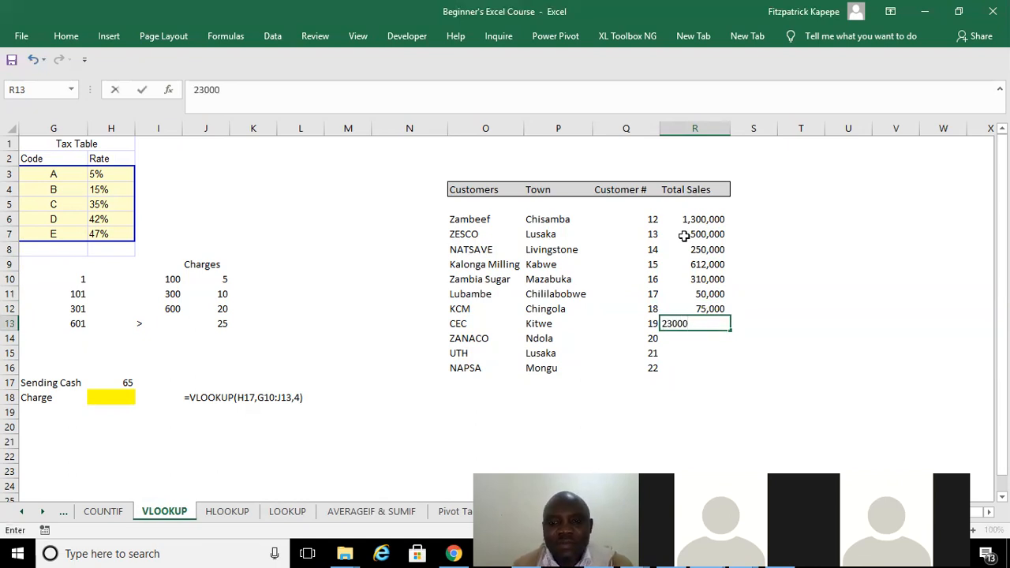
{"action": "key", "text": "Return"}
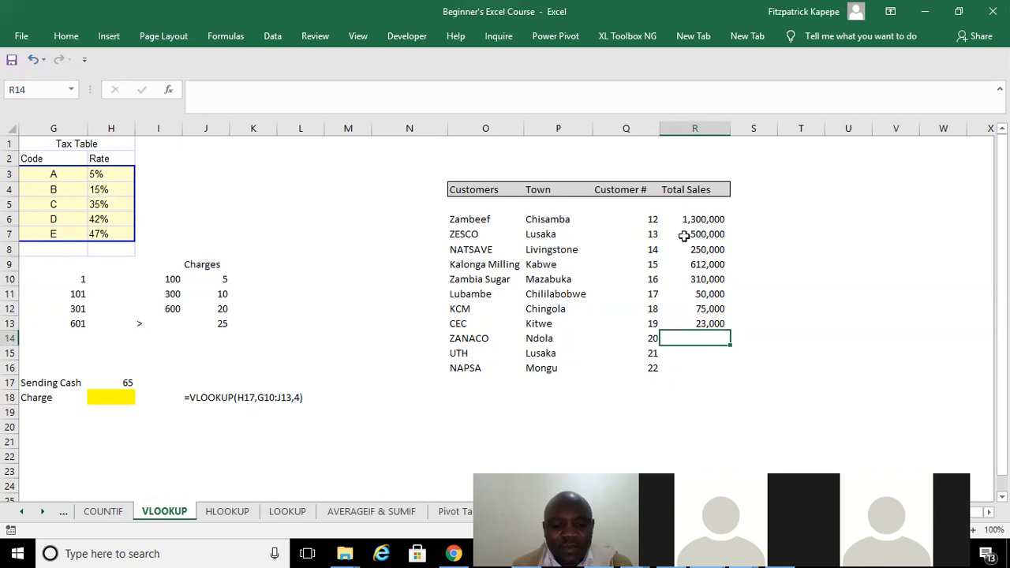
{"action": "type", "text": "713000"}
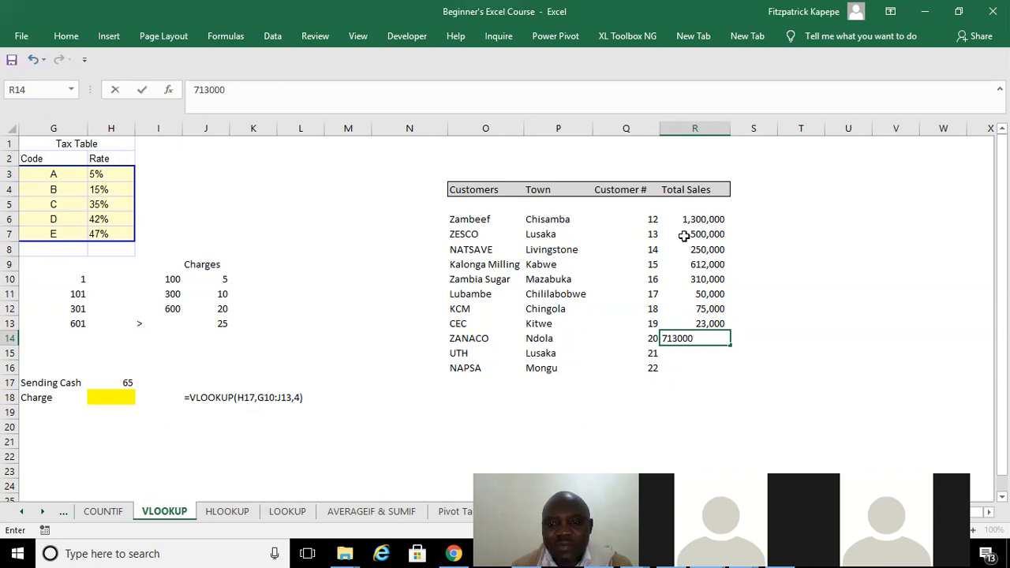
{"action": "key", "text": "Return"}
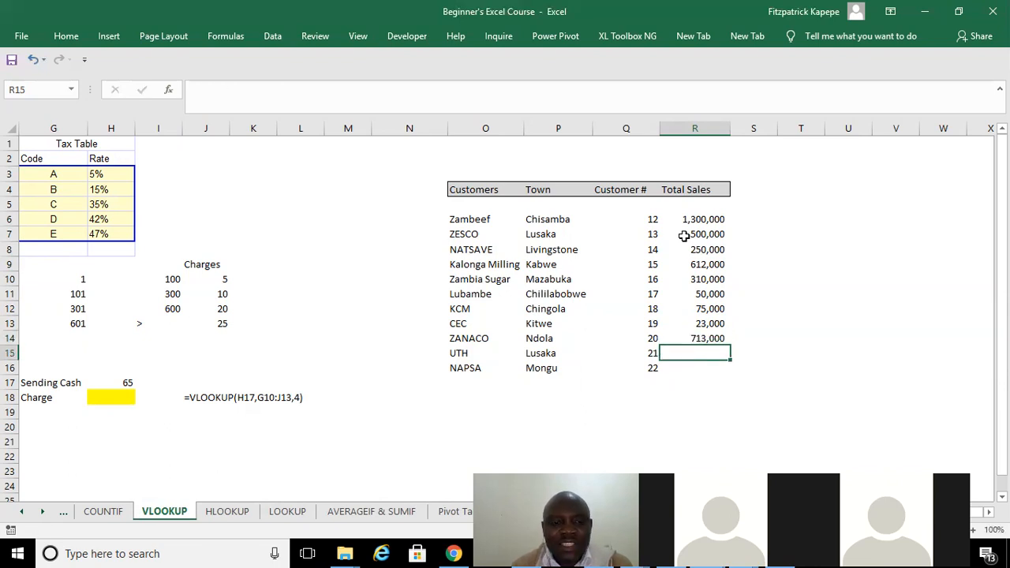
Enter UTH's total sales in R15 as 15000000 and correct the amount to 1500000.
{"action": "type", "text": "15"}
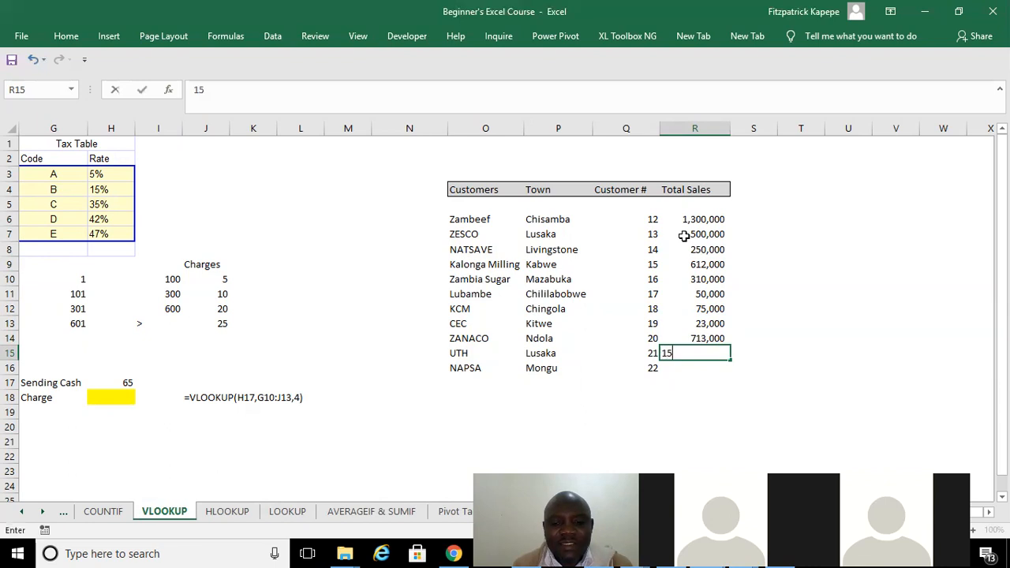
{"action": "type", "text": "000000"}
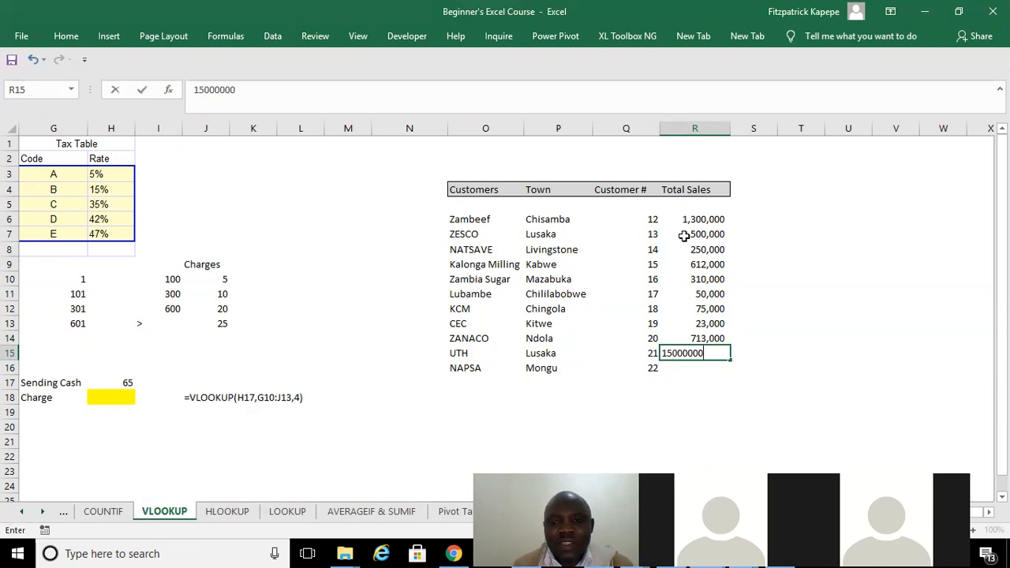
{"action": "key", "text": "Return"}
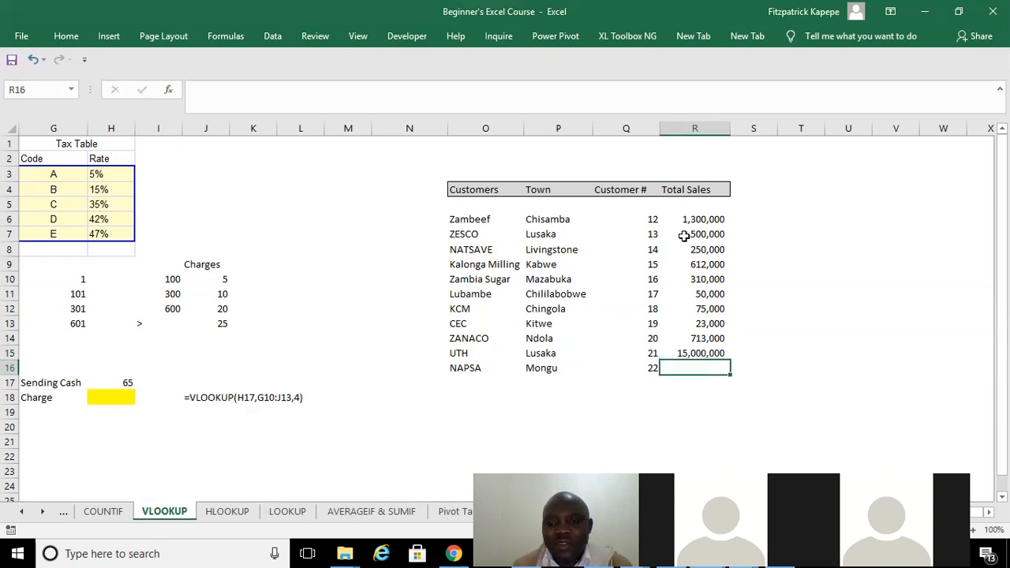
{"action": "key", "text": "Up"}
{"action": "left_click", "coordinate": [227, 90]}
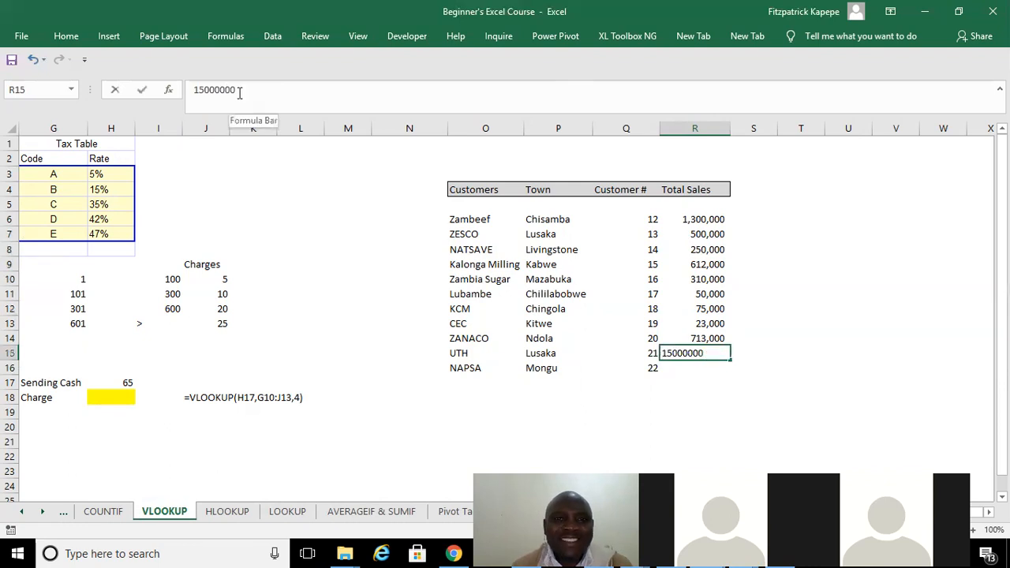
{"action": "key", "text": "BackSpace"}
{"action": "key", "text": "Return"}
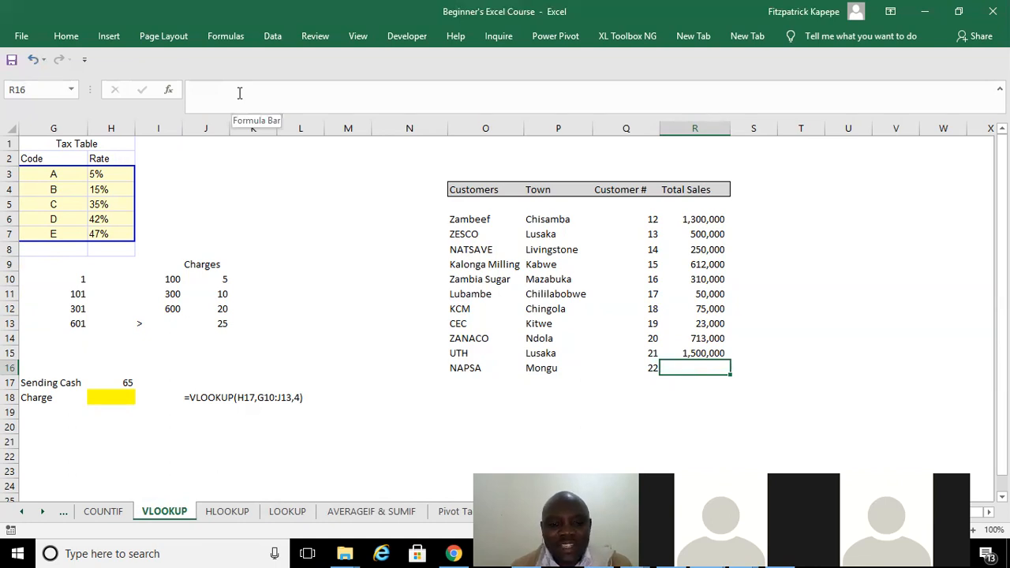
Enter total sales of 900000 for NAPSA in R16.
{"action": "type", "text": "900000"}
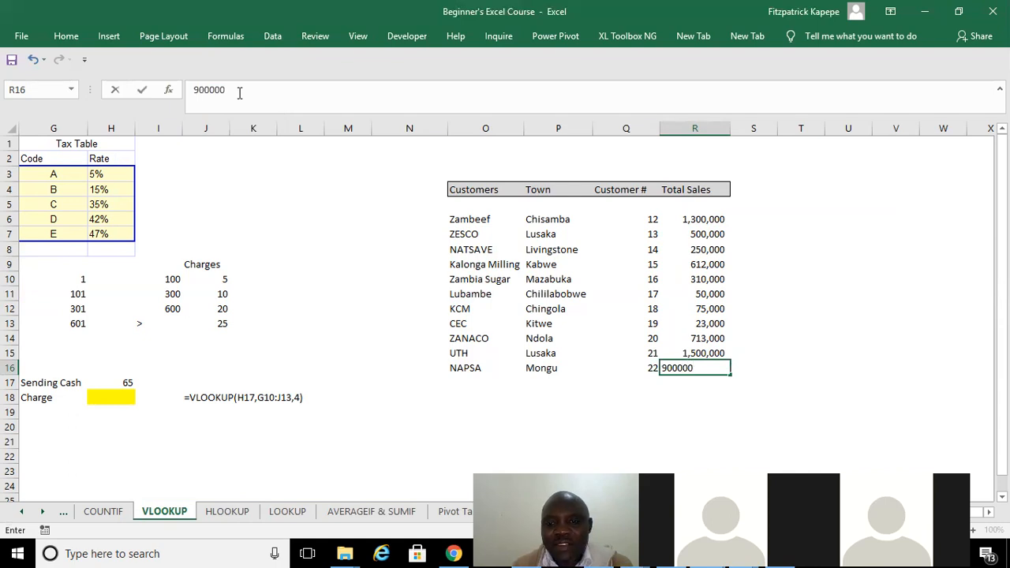
{"action": "key", "text": "Return"}
{"action": "key", "text": "Down"}
{"action": "key", "text": "Down"}
{"action": "key", "text": "Down"}
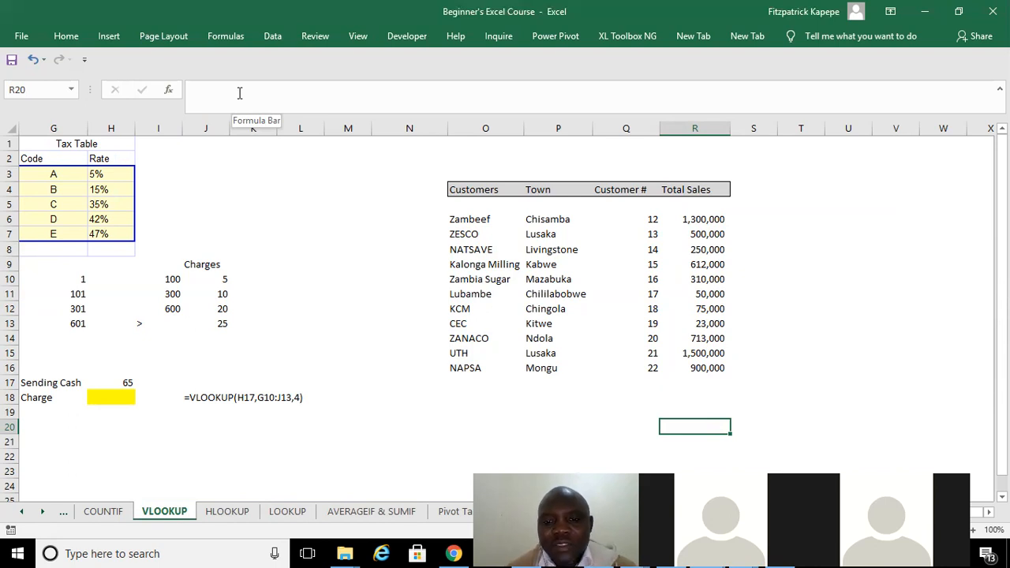
Widen column U slightly and enter the label Customer in cell U6, beside the customer table.
{"action": "left_click", "coordinate": [847, 247]}
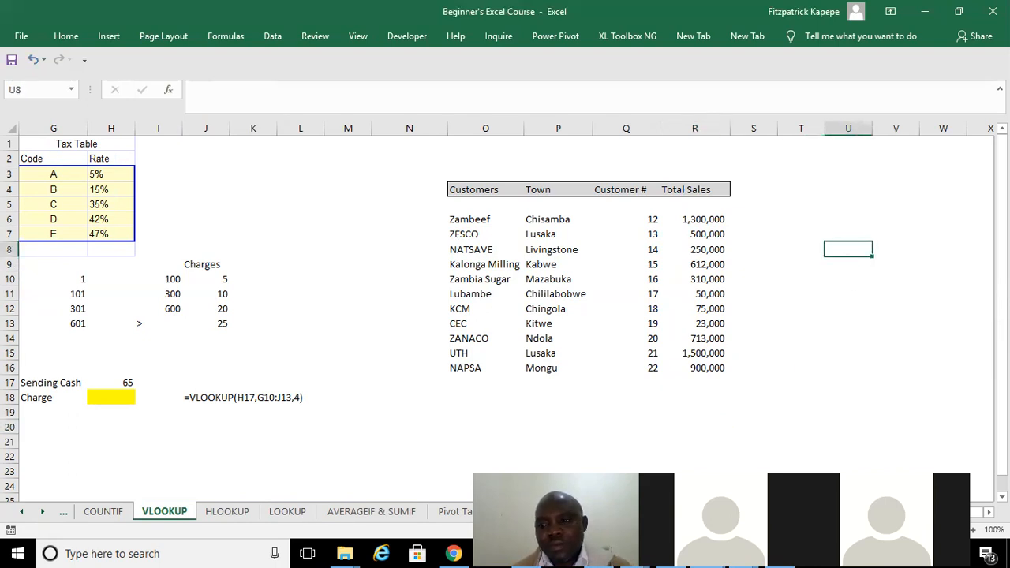
{"action": "scroll", "coordinate": [505, 316], "scroll_direction": "right", "scroll_amount": 2}
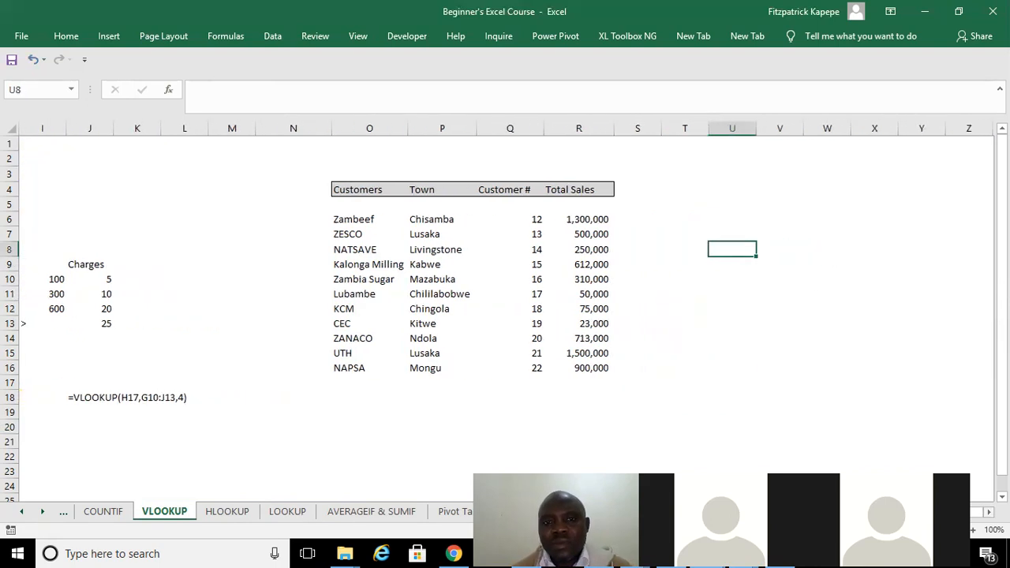
{"action": "left_click", "coordinate": [749, 205]}
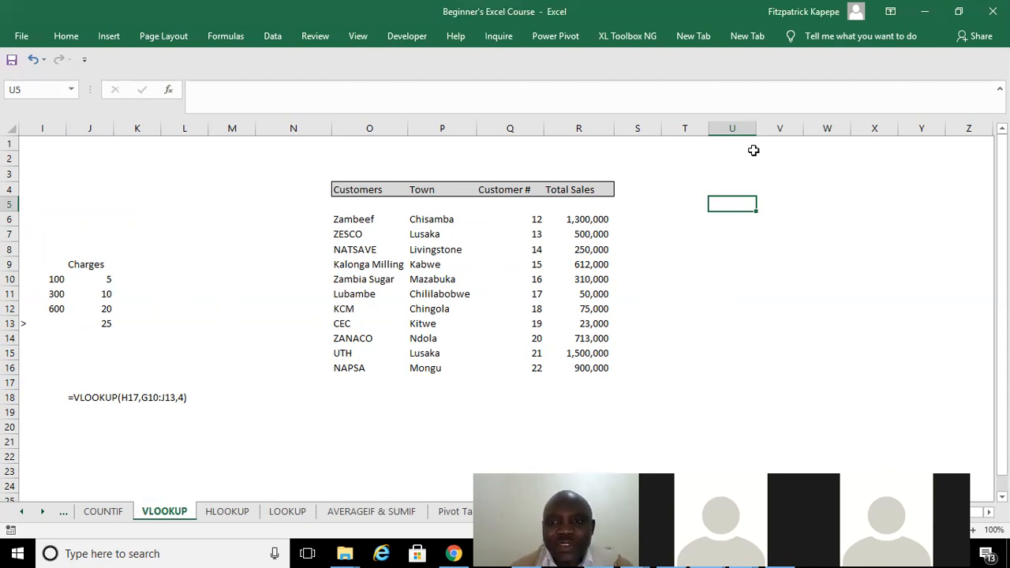
{"action": "left_click_drag", "start_coordinate": [754, 128], "coordinate": [763, 128]}
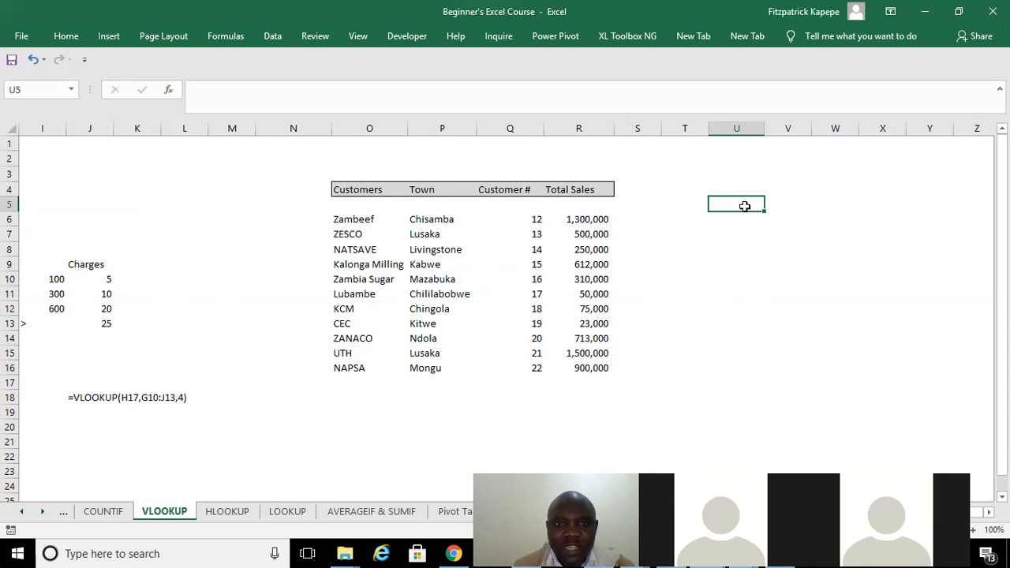
{"action": "key", "text": "Up"}
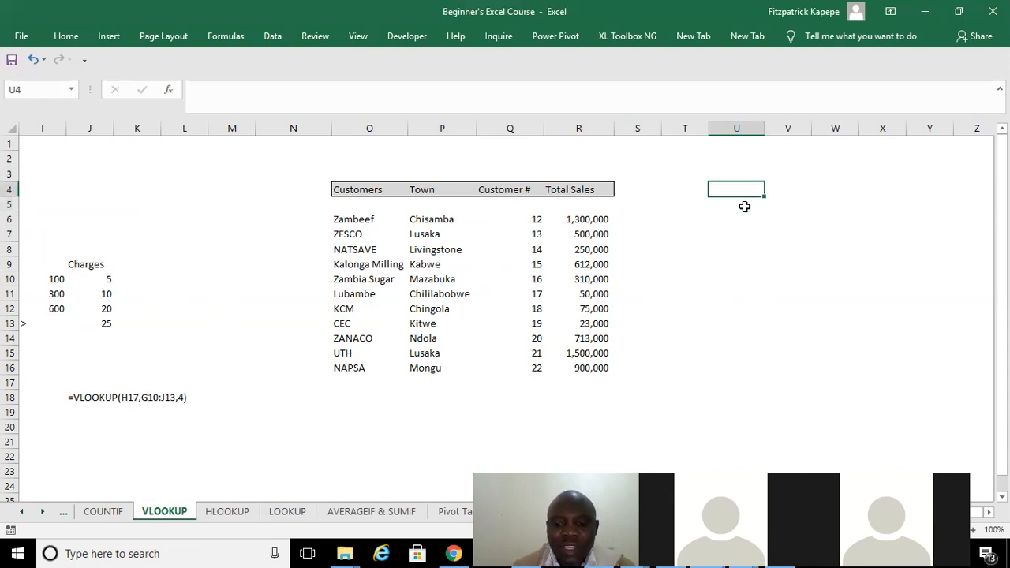
{"action": "key", "text": "Down"}
{"action": "key", "text": "Down"}
{"action": "type", "text": "Cu"}
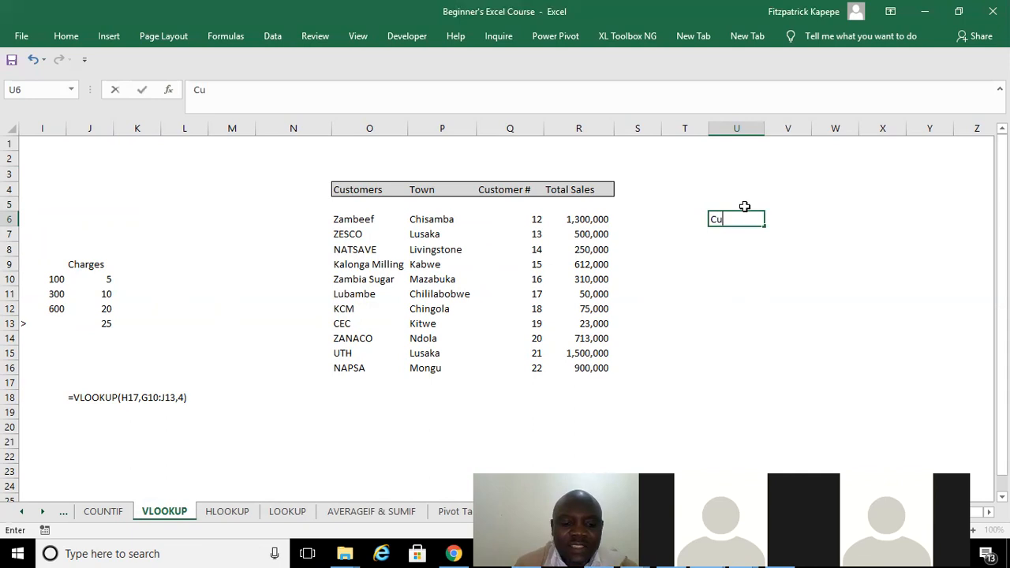
{"action": "type", "text": "stomer"}
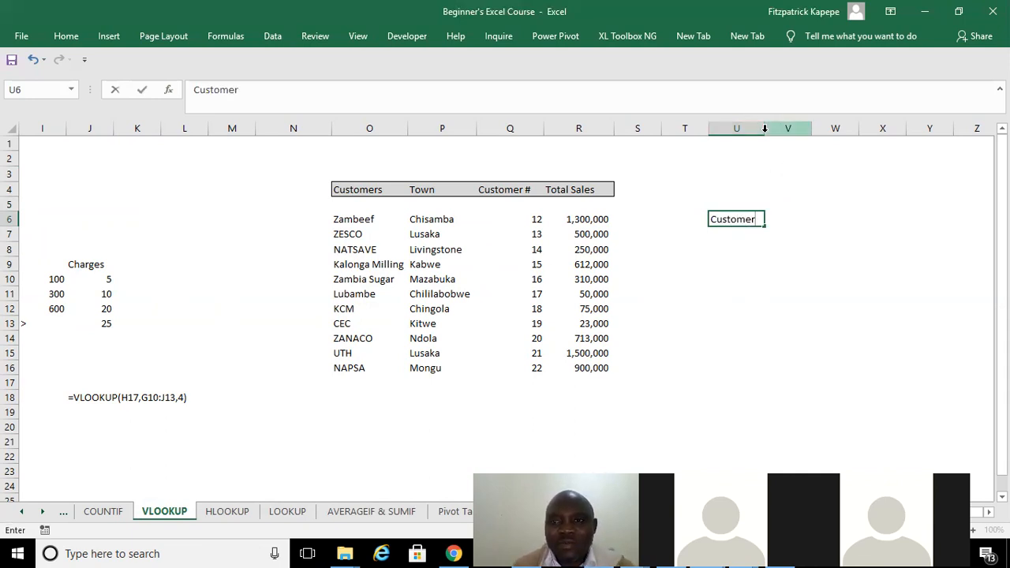
Widen columns U and V a little more and select the empty cell V6 beside the Customer label.
{"action": "left_click", "coordinate": [780, 221]}
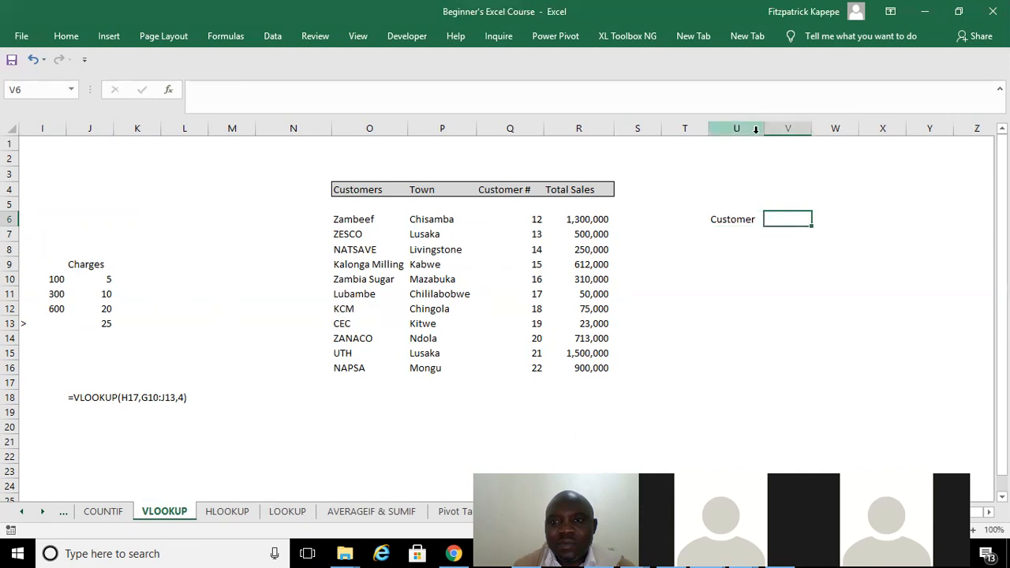
{"action": "left_click_drag", "start_coordinate": [763, 131], "coordinate": [833, 126]}
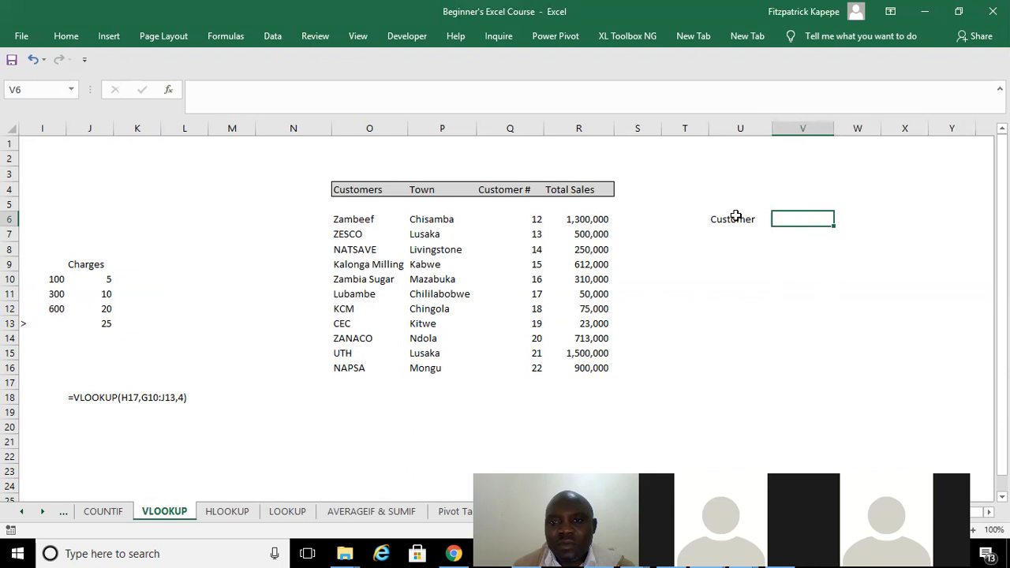
{"action": "left_click", "coordinate": [736, 216]}
{"action": "left_click", "coordinate": [800, 214]}
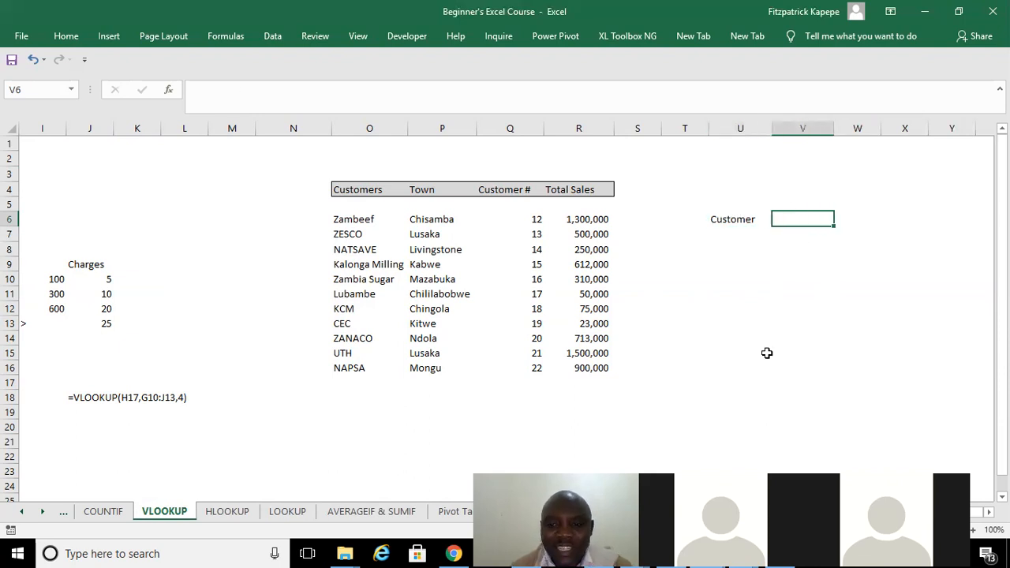
{"action": "left_click_drag", "start_coordinate": [707, 478], "coordinate": [683, 431]}
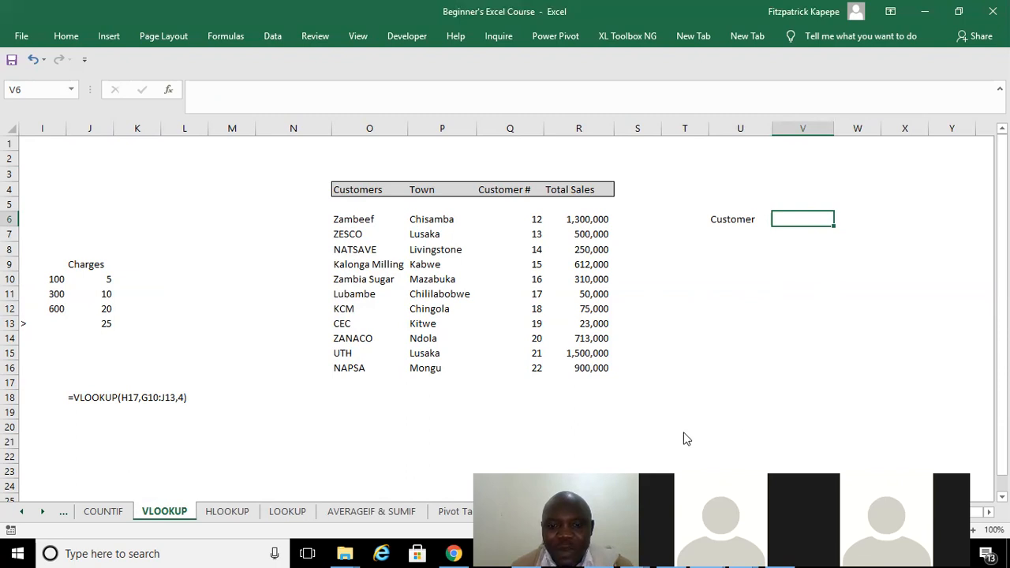
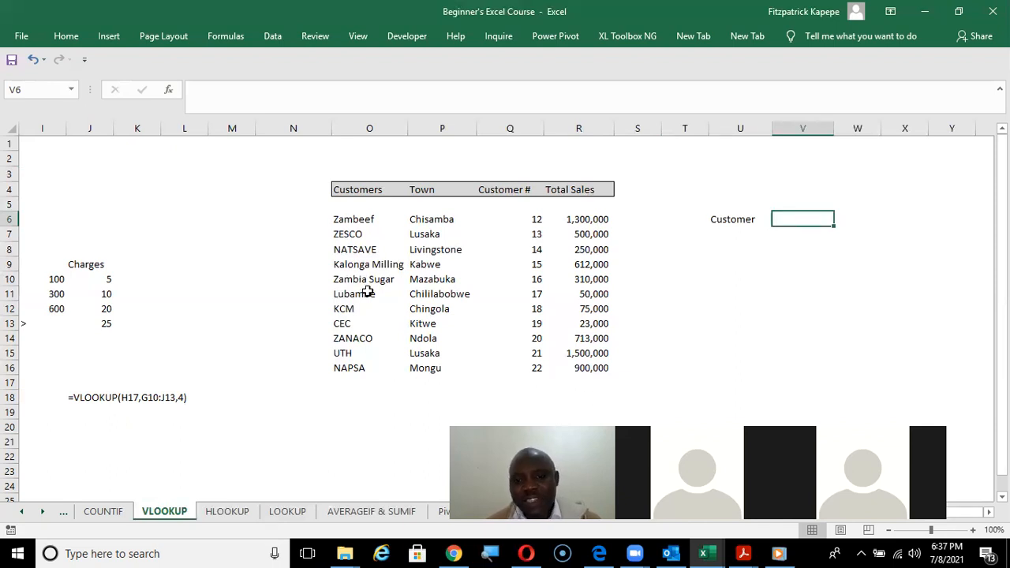
{"action": "left_click_drag", "start_coordinate": [345, 218], "coordinate": [350, 368]}
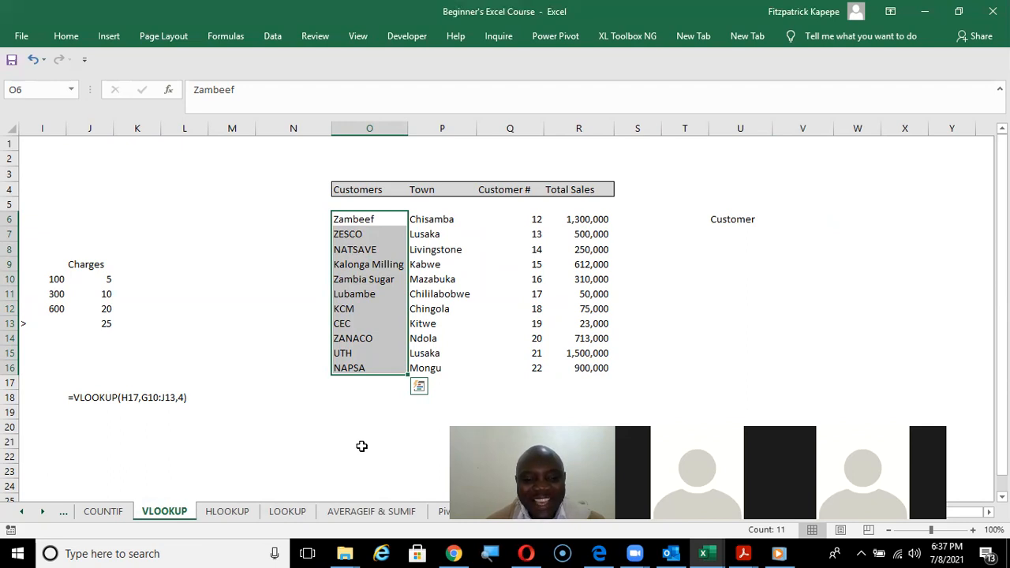
{"action": "key", "text": "alt"}
{"action": "key", "text": "m"}
{"action": "key", "text": "m"}
{"action": "key", "text": "d"}
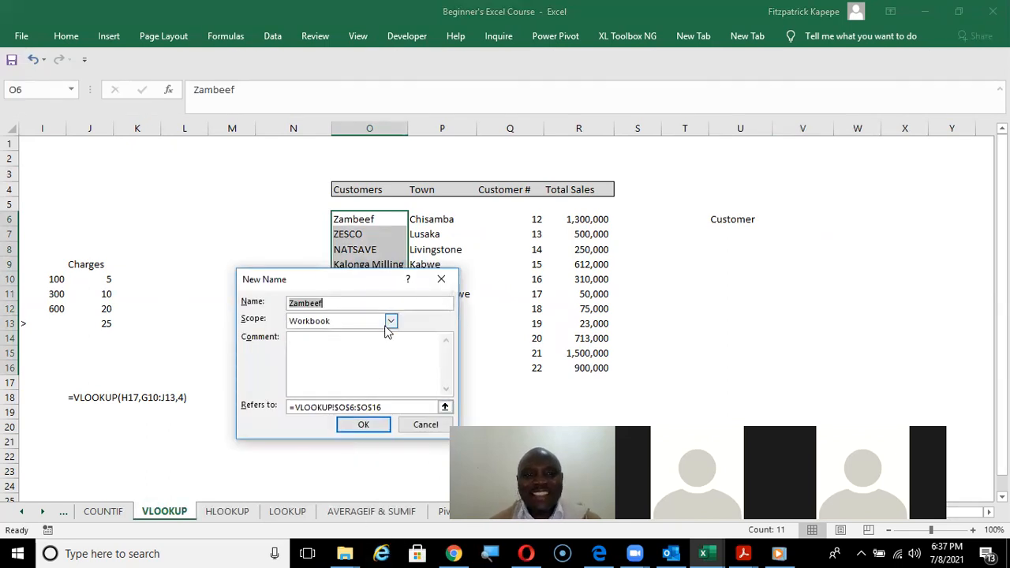
{"action": "left_click_drag", "start_coordinate": [379, 286], "coordinate": [641, 301]}
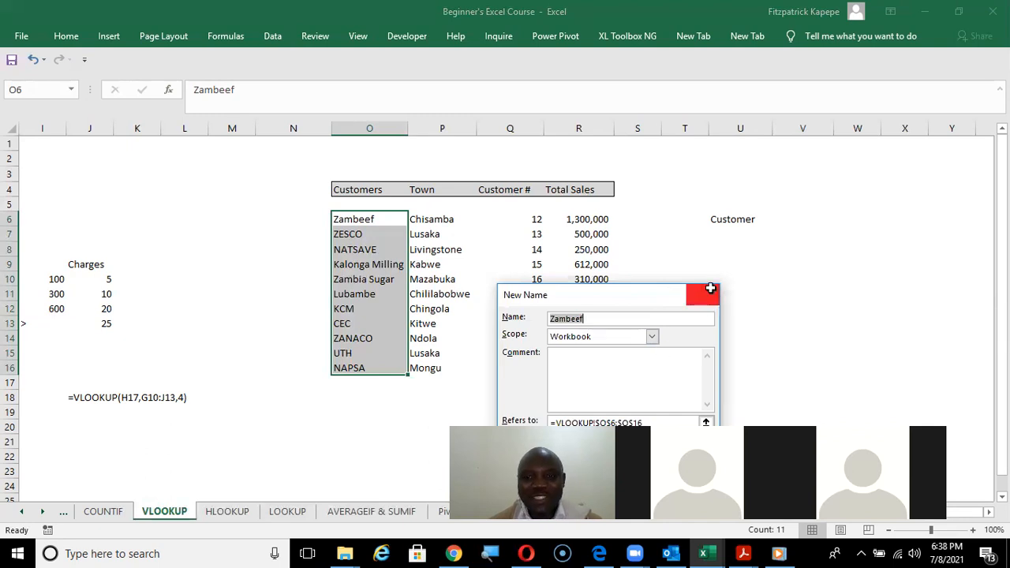
{"action": "left_click", "coordinate": [703, 294]}
Enter the note "alt MMD = Name range" in cell T16.
{"action": "left_click", "coordinate": [677, 365]}
{"action": "type", "text": "al"}
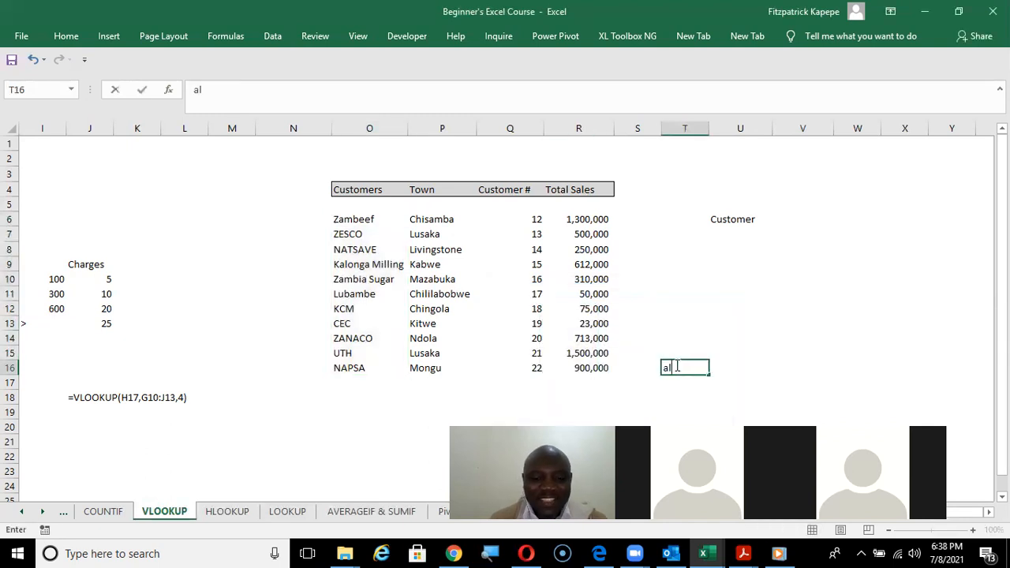
{"action": "type", "text": "t MMD"}
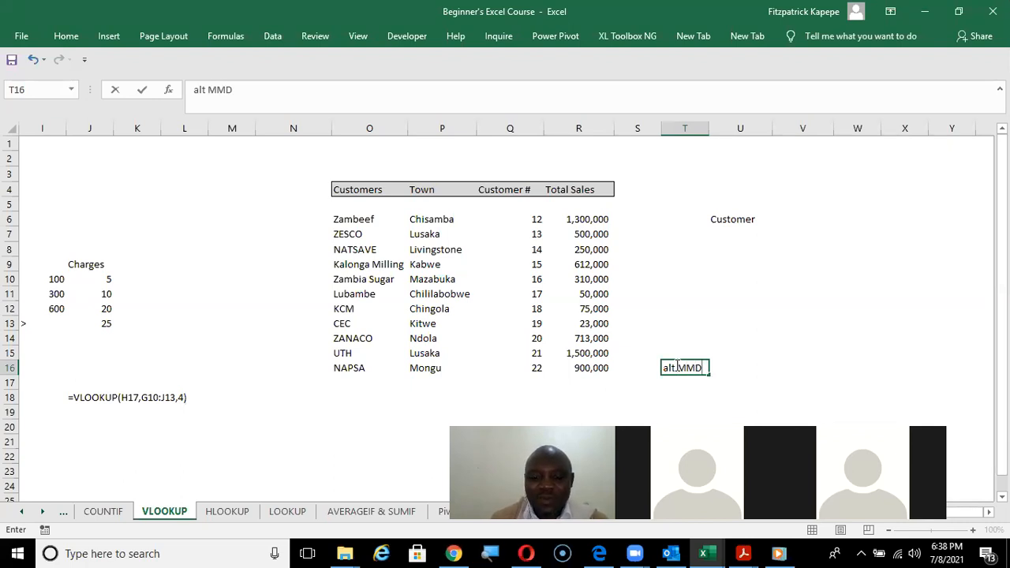
{"action": "type", "text": " ="}
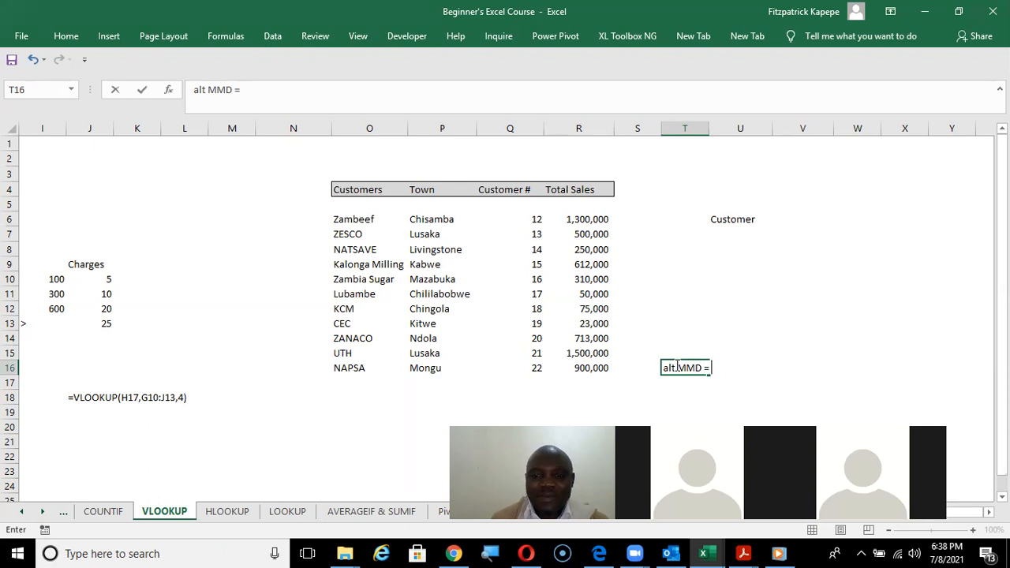
{"action": "type", "text": " Name range"}
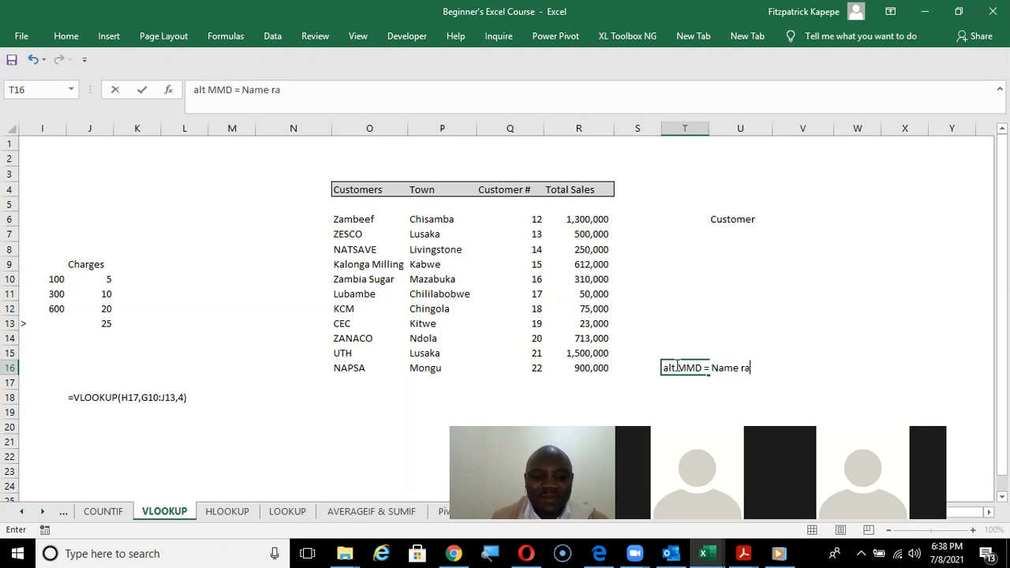
{"action": "key", "text": "Down"}
{"action": "key", "text": "Down"}
{"action": "key", "text": "Down"}
{"action": "key", "text": "Up"}
{"action": "key", "text": "Up"}
{"action": "key", "text": "Up"}
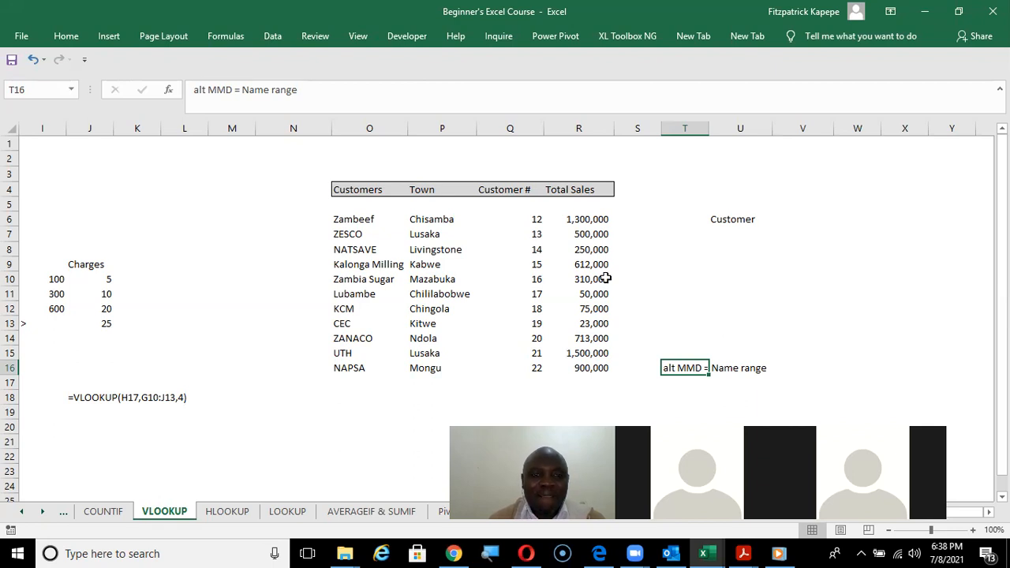
{"action": "left_click_drag", "start_coordinate": [363, 221], "coordinate": [357, 368]}
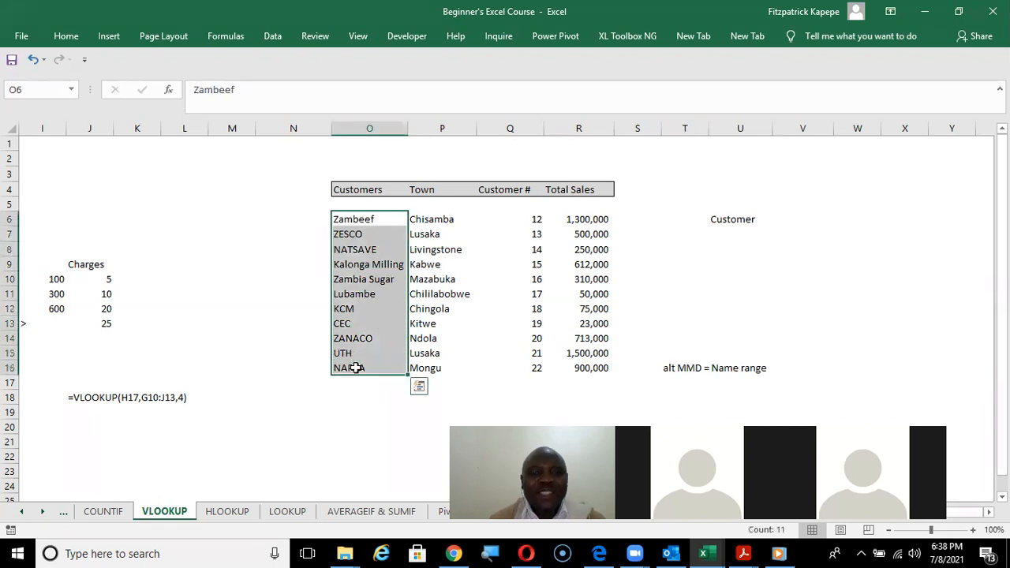
{"action": "right_click", "coordinate": [355, 302]}
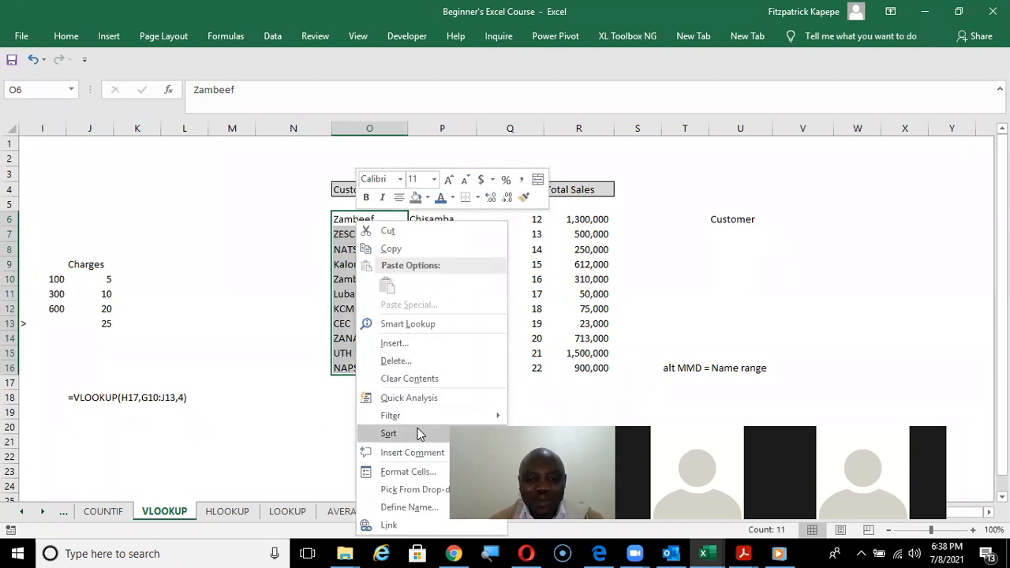
{"action": "left_click", "coordinate": [411, 506]}
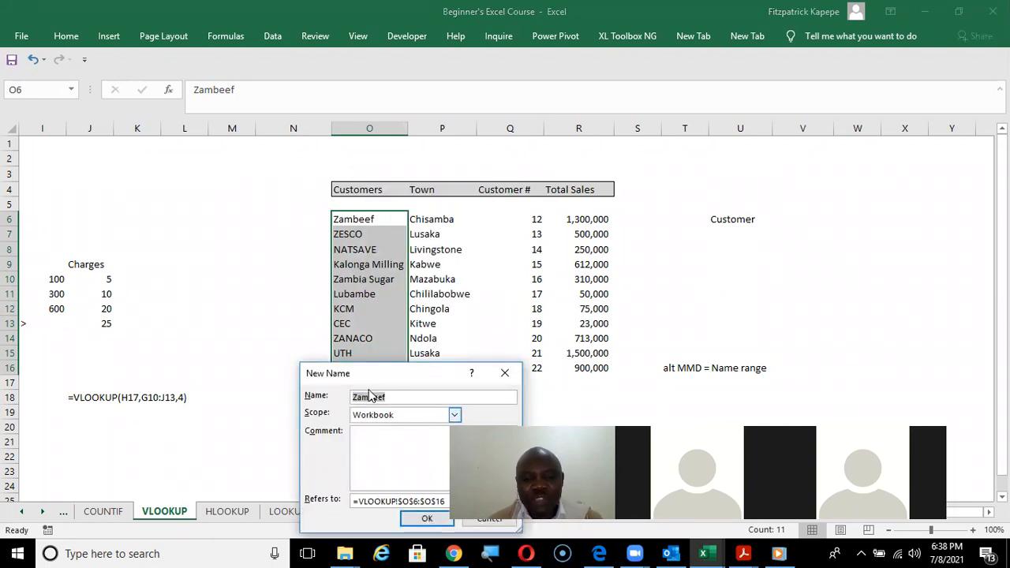
{"action": "left_click", "coordinate": [506, 374]}
{"action": "key", "text": "alt"}
{"action": "key", "text": "m"}
{"action": "key", "text": "m"}
{"action": "key", "text": "d"}
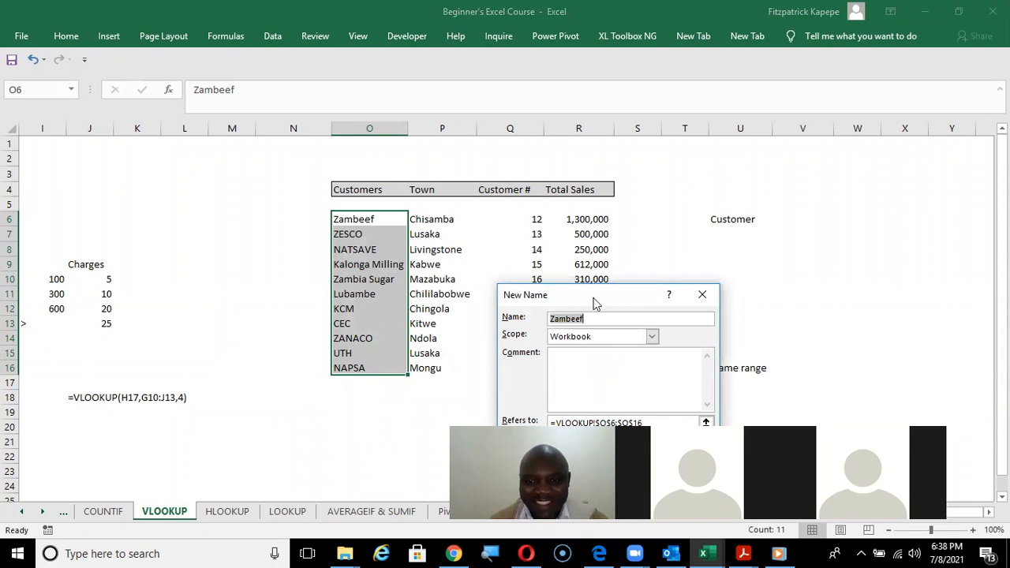
{"action": "left_click", "coordinate": [703, 295]}
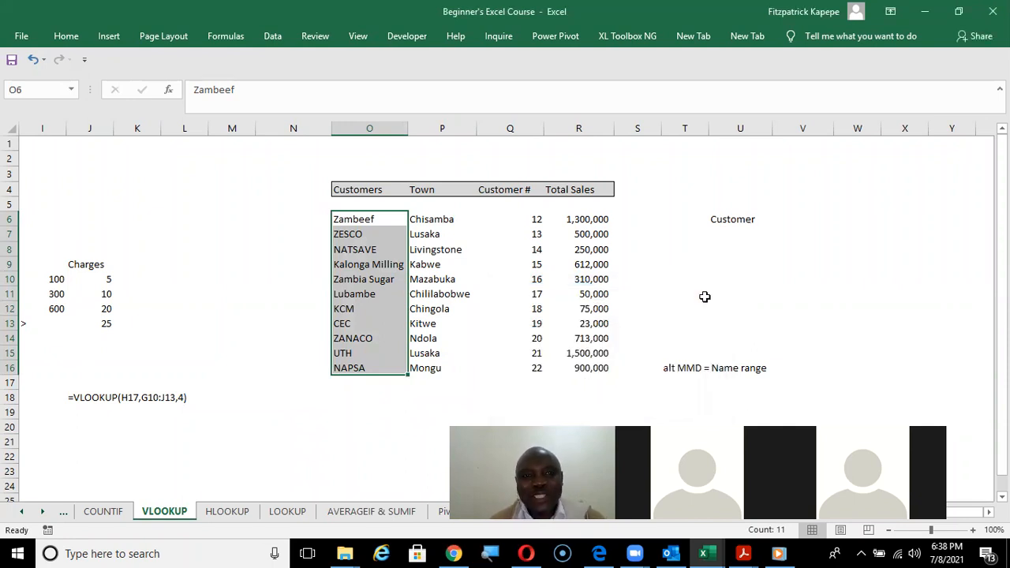
{"action": "left_click", "coordinate": [214, 37]}
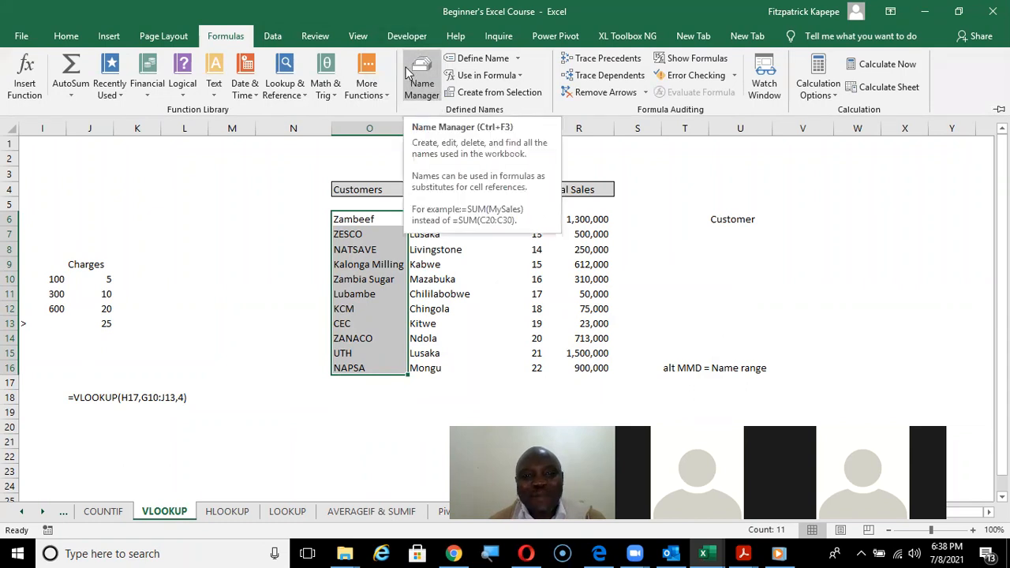
{"action": "left_click", "coordinate": [486, 60]}
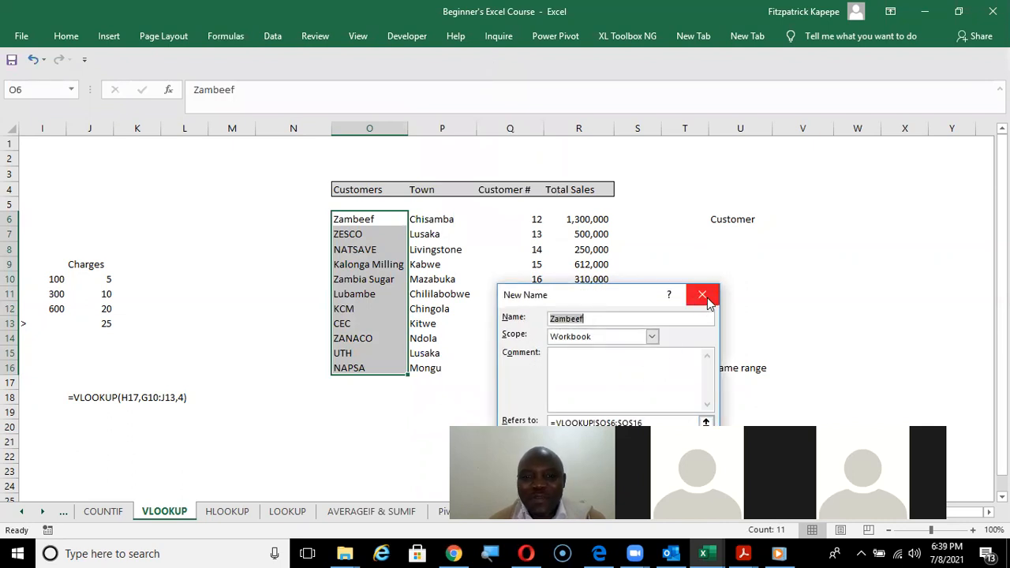
{"action": "left_click", "coordinate": [703, 296]}
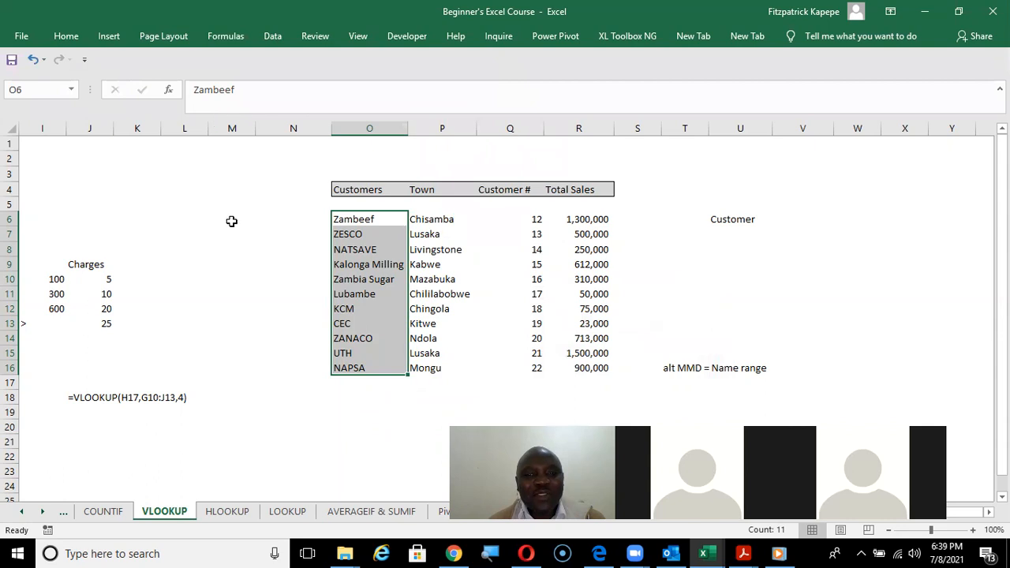
{"action": "left_click", "coordinate": [32, 90]}
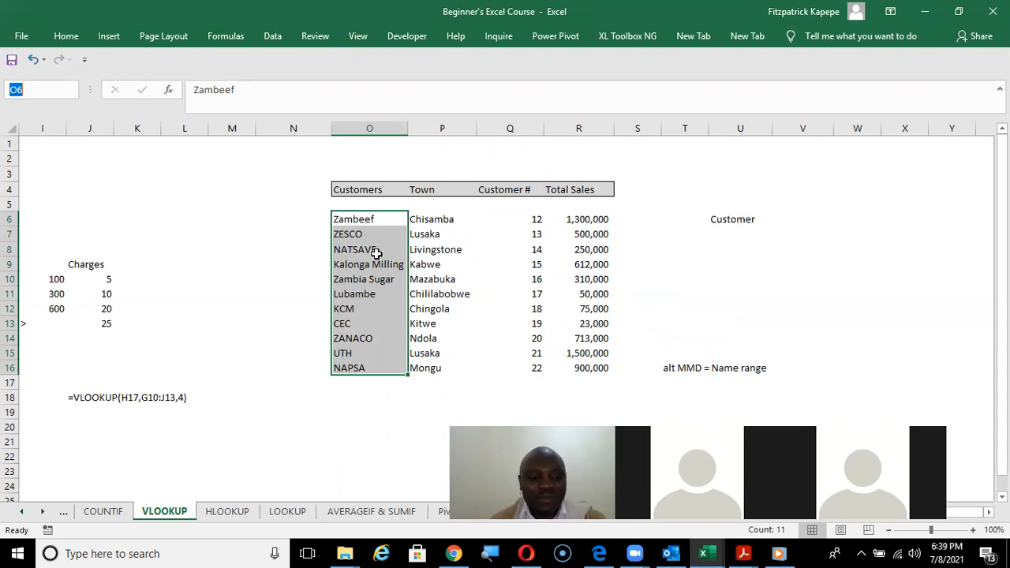
{"action": "key", "text": "Escape"}
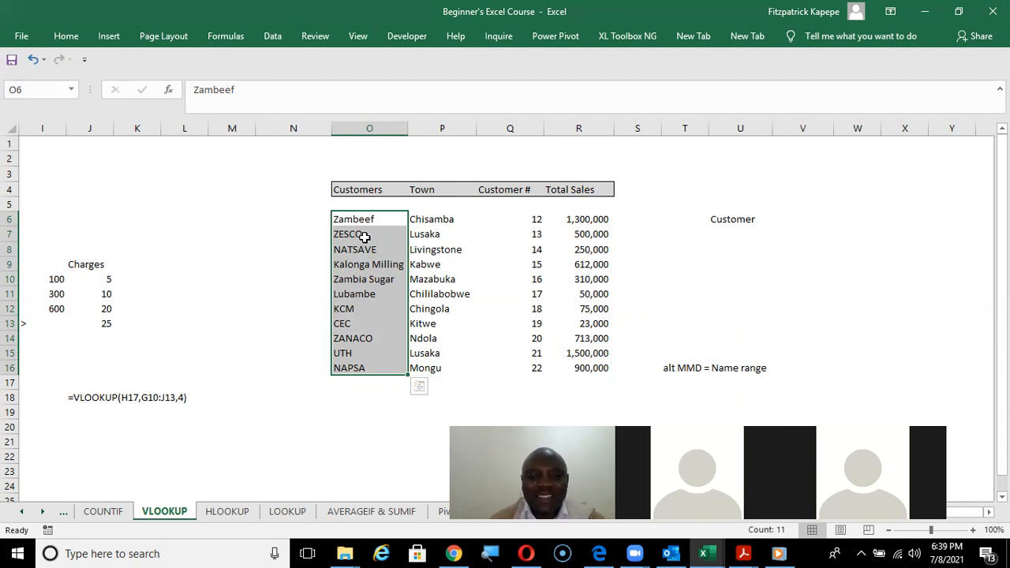
Try to define the name customer for the list of customers in O6:O16.
{"action": "key", "text": "alt+m"}
{"action": "key", "text": "m"}
{"action": "key", "text": "d"}
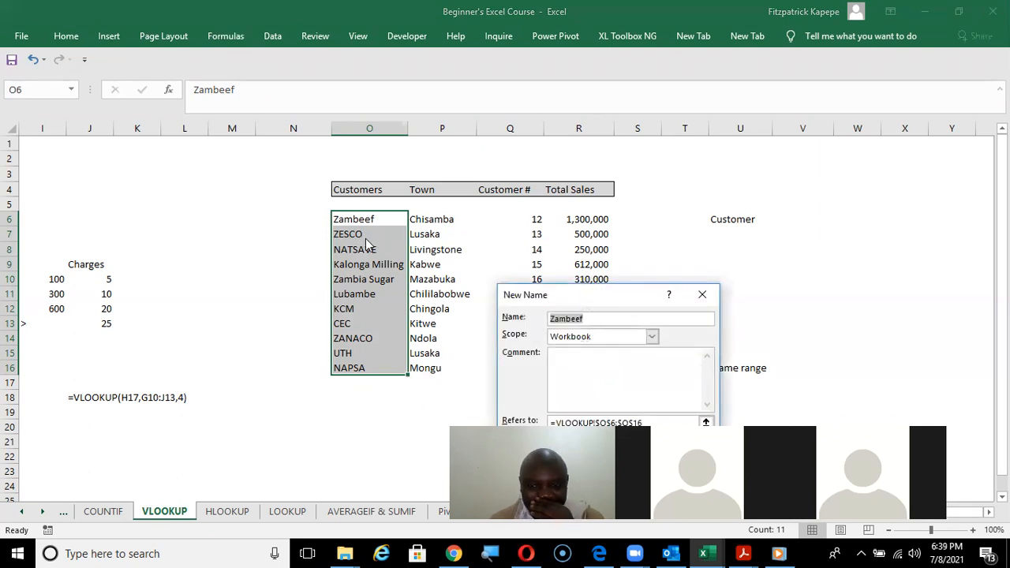
{"action": "type", "text": "custom"}
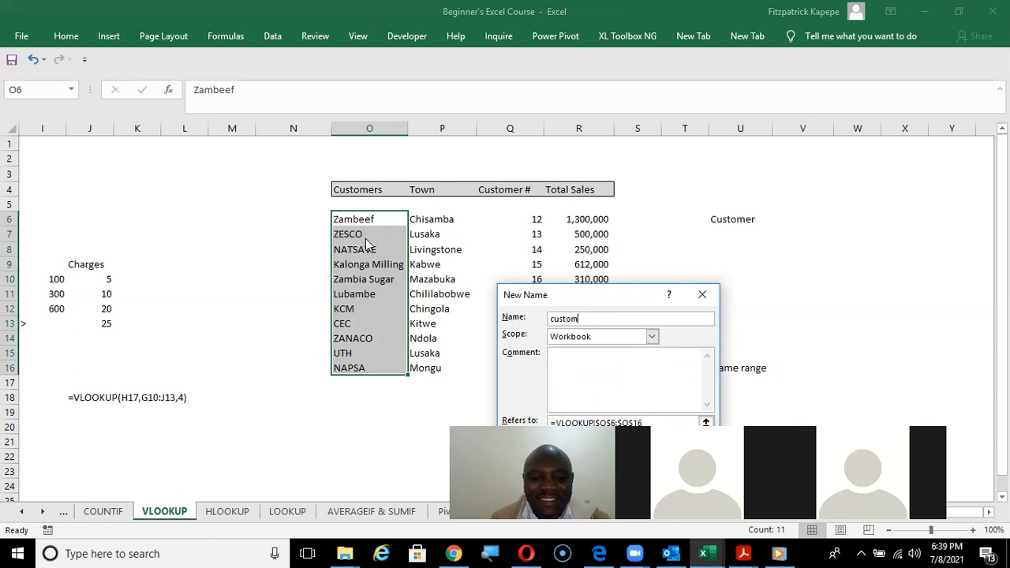
{"action": "type", "text": "er"}
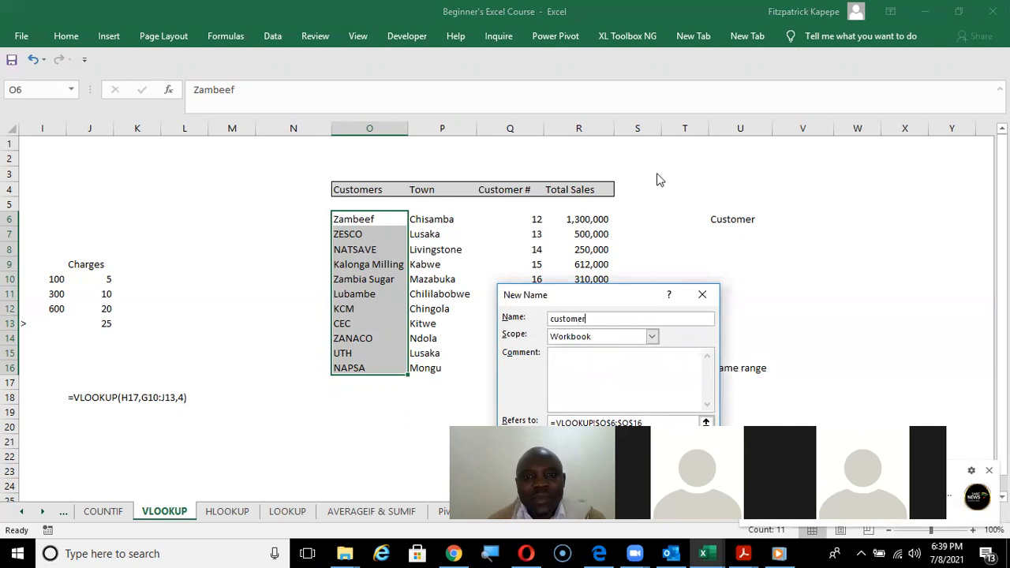
{"action": "left_click", "coordinate": [703, 294]}
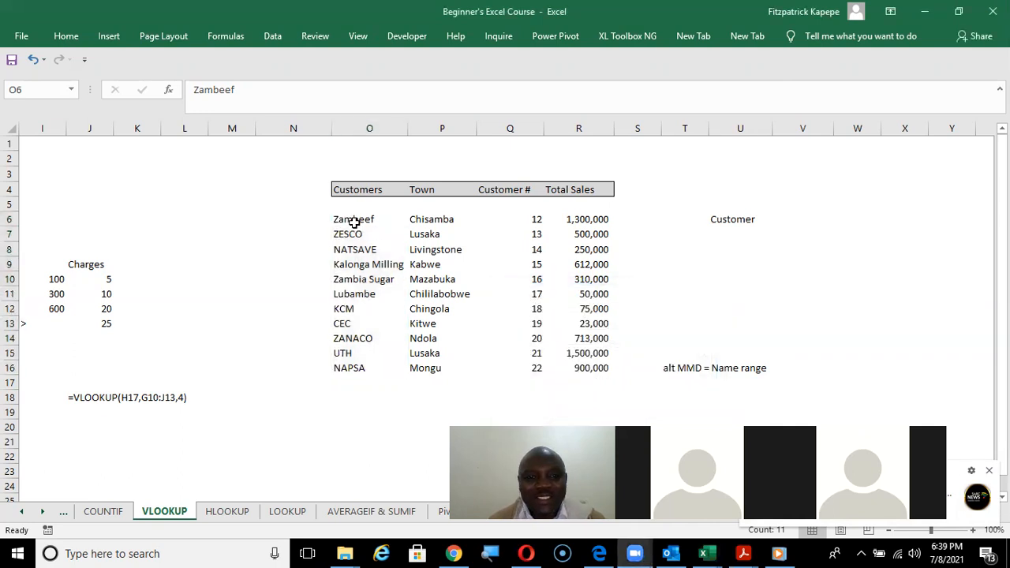
{"action": "key", "text": "ctrl+shift+Down"}
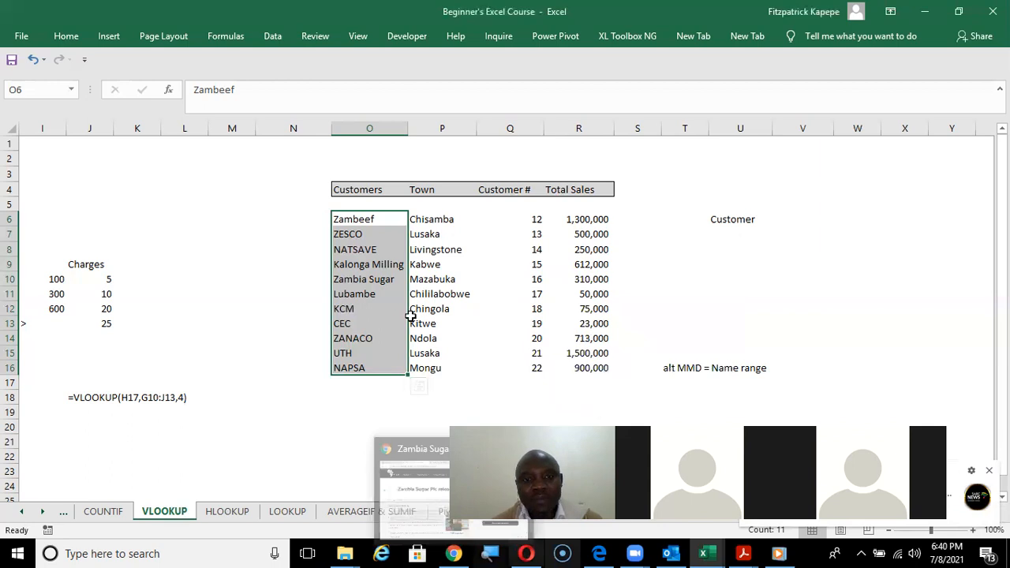
{"action": "right_click", "coordinate": [363, 270]}
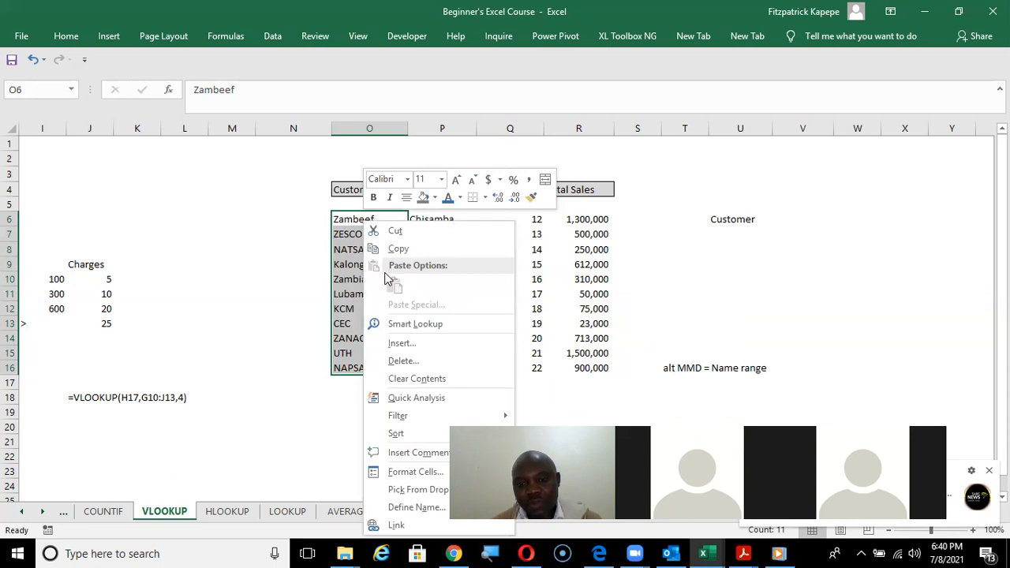
{"action": "left_click", "coordinate": [426, 509]}
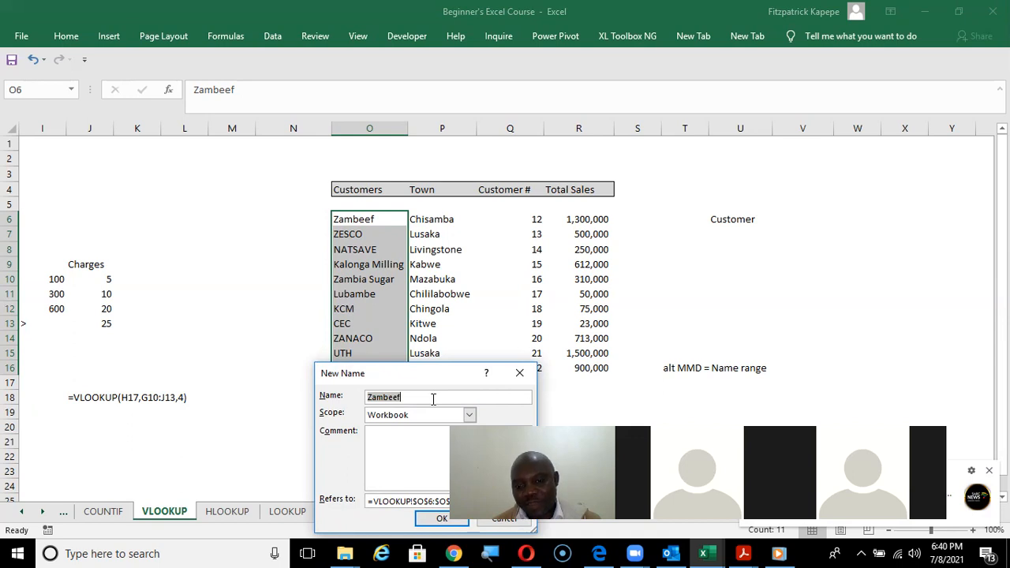
{"action": "left_click", "coordinate": [520, 372]}
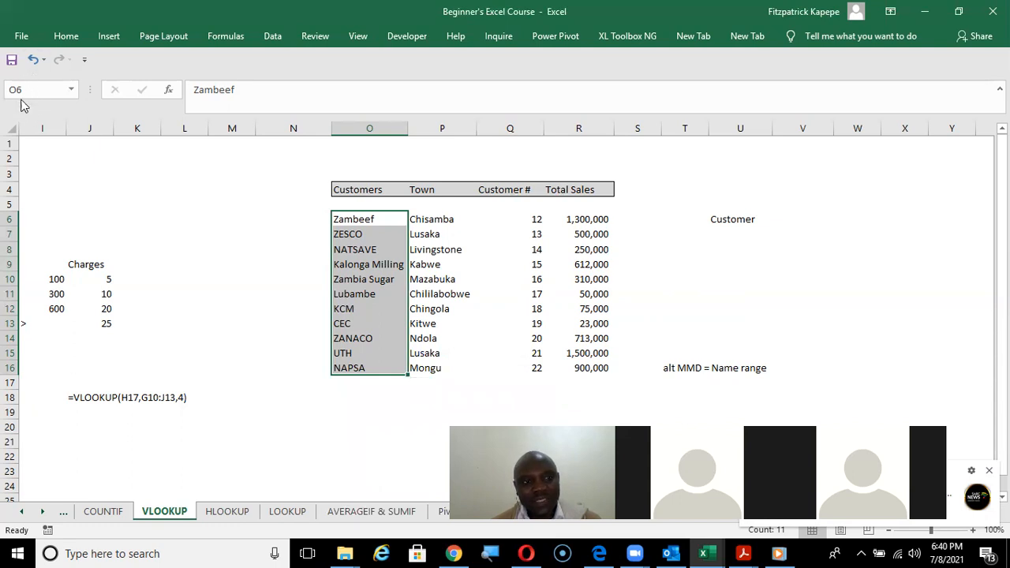
{"action": "left_click", "coordinate": [29, 86]}
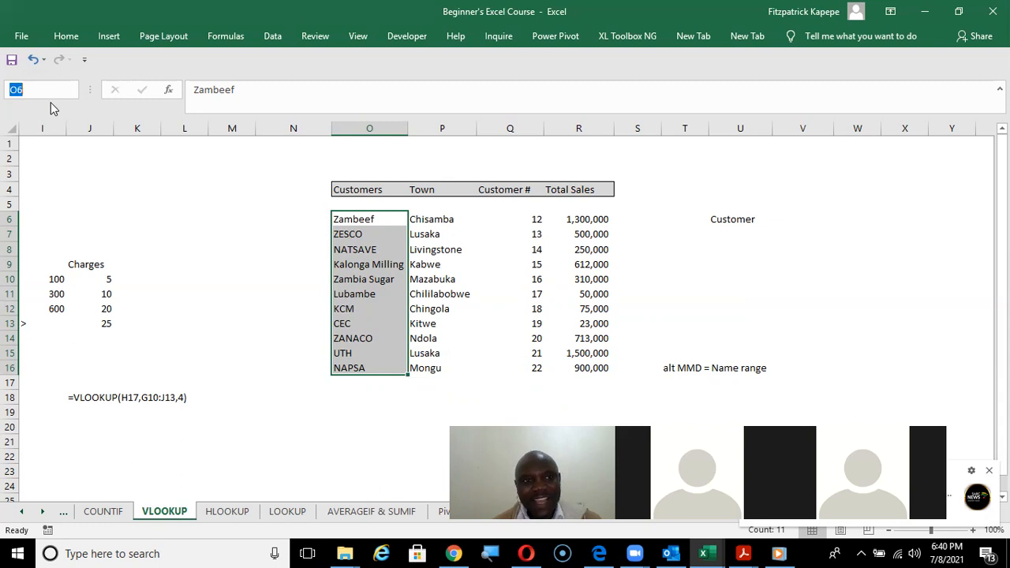
{"action": "left_click", "coordinate": [227, 37]}
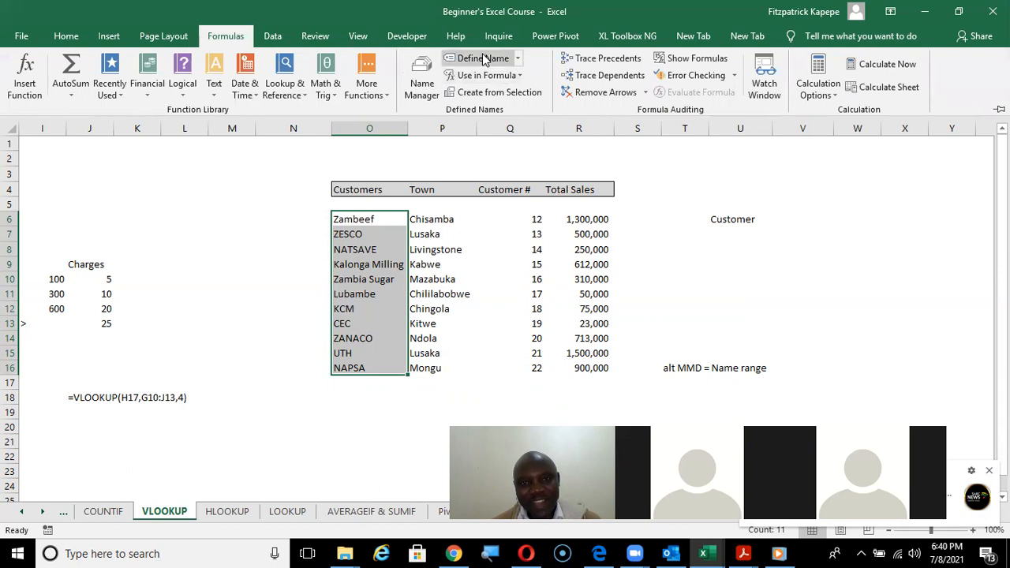
{"action": "left_click", "coordinate": [483, 58]}
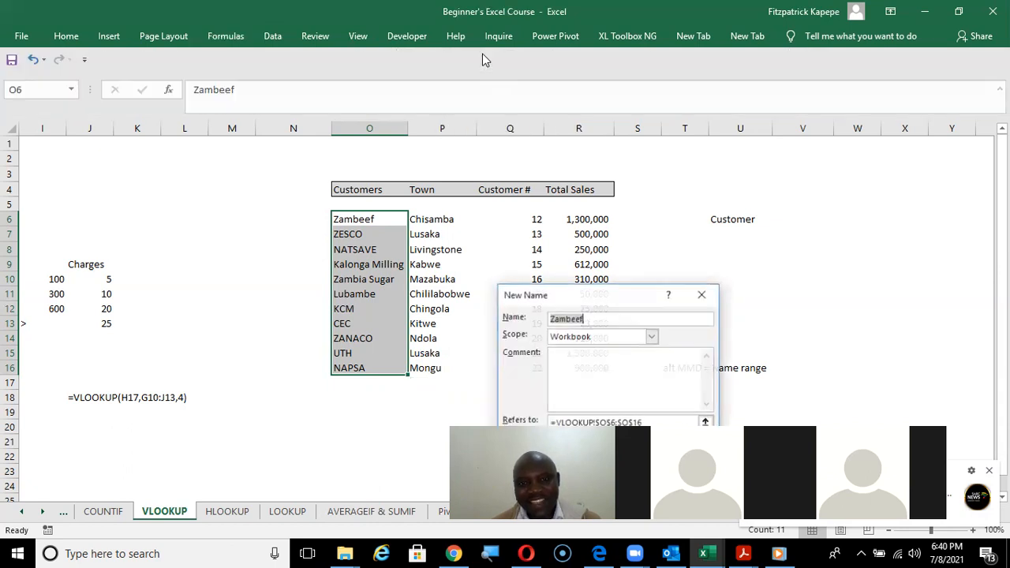
{"action": "left_click", "coordinate": [703, 298]}
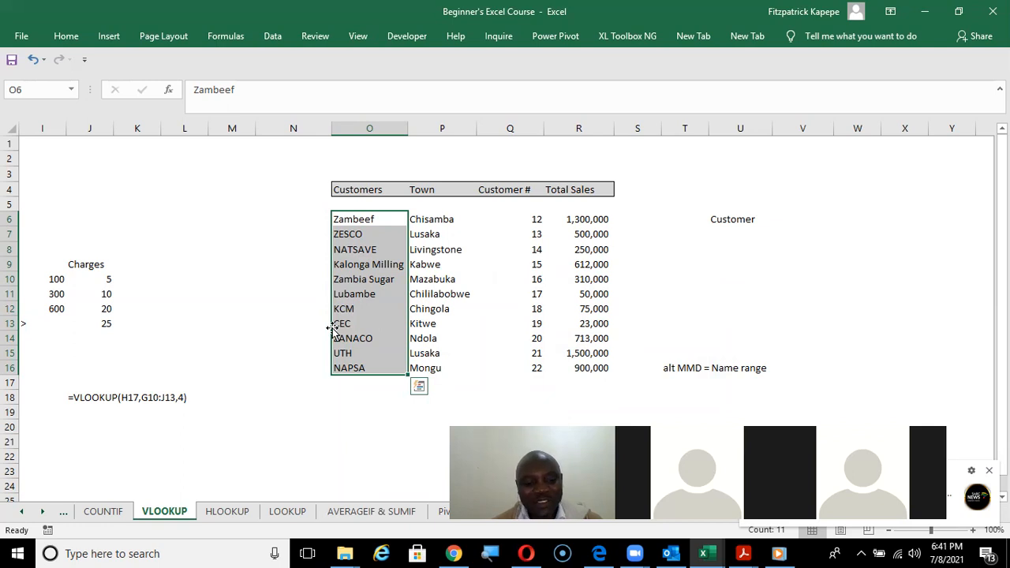
{"action": "key", "text": "alt"}
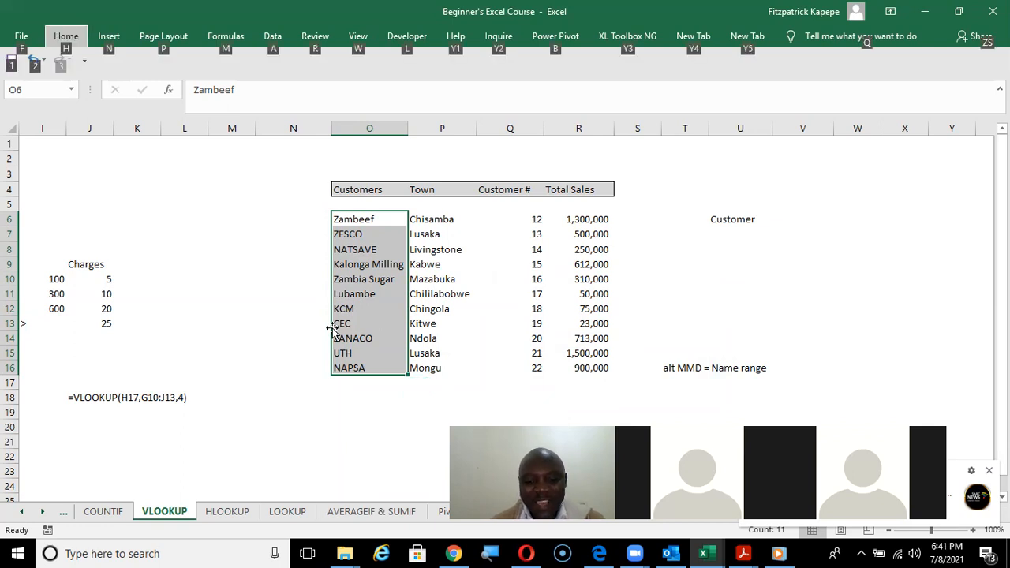
{"action": "key", "text": "m"}
{"action": "key", "text": "m"}
{"action": "key", "text": "d"}
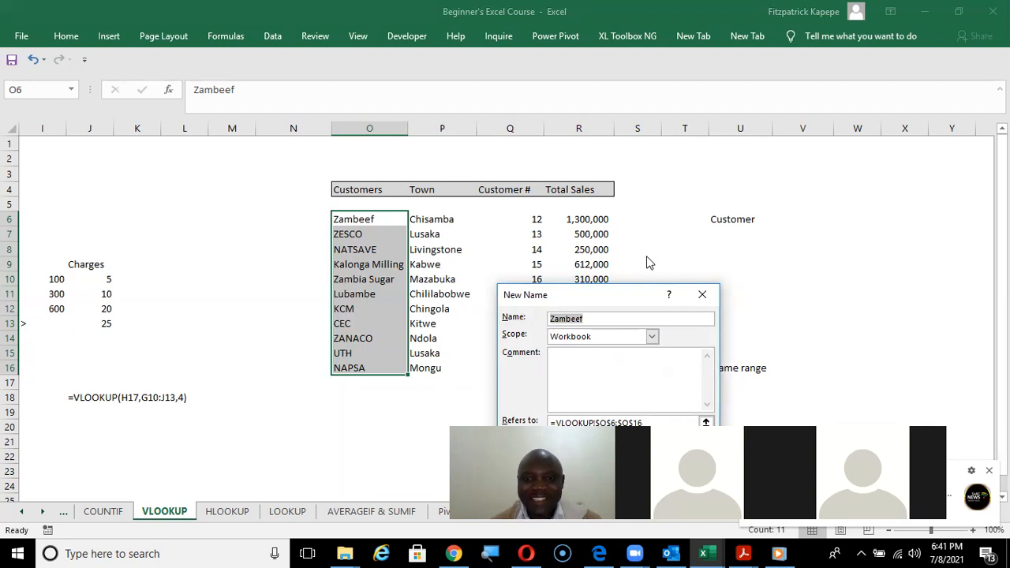
{"action": "left_click", "coordinate": [703, 294]}
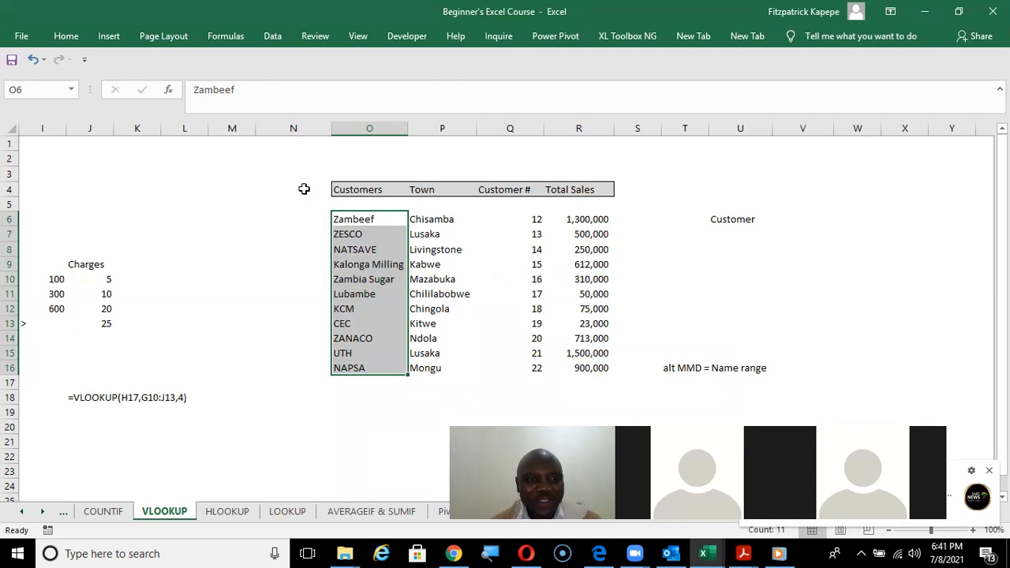
Define the workbook-level name customer for the list of customers in O6:O16.
{"action": "left_click", "coordinate": [238, 41]}
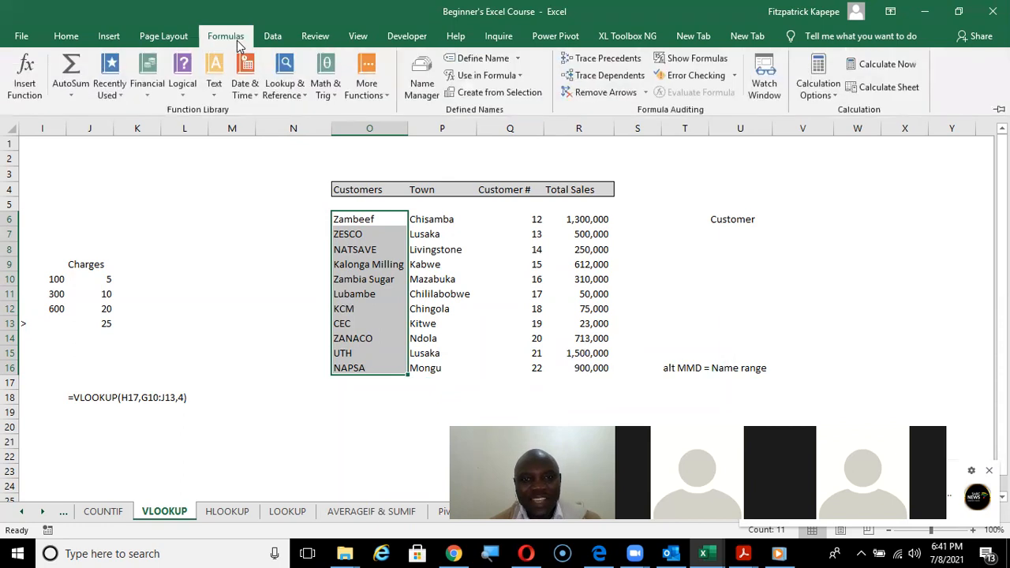
{"action": "left_click", "coordinate": [485, 60]}
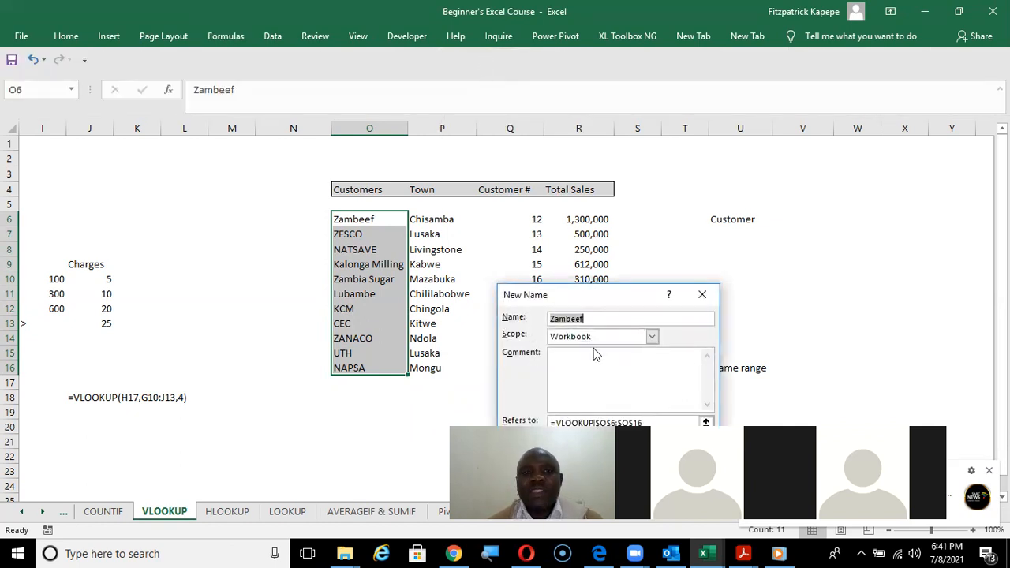
{"action": "type", "text": "cu"}
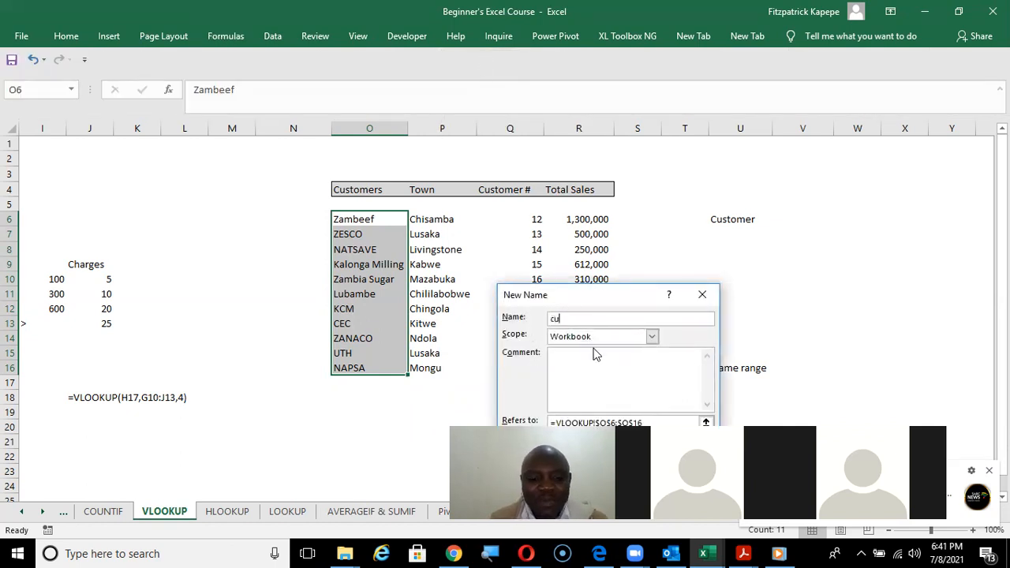
{"action": "type", "text": "stomer"}
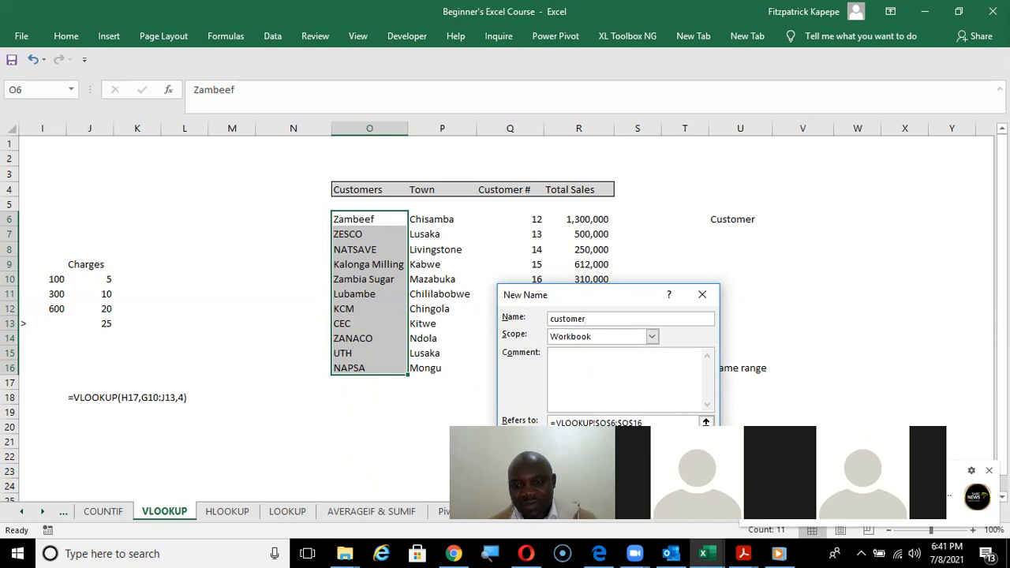
{"action": "key", "text": "Return"}
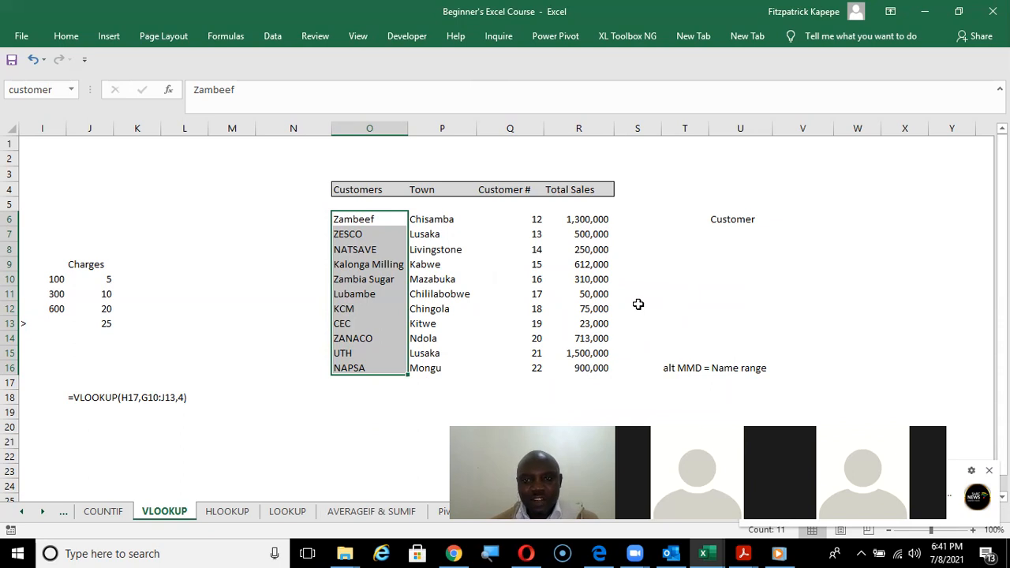
{"action": "left_click", "coordinate": [795, 219]}
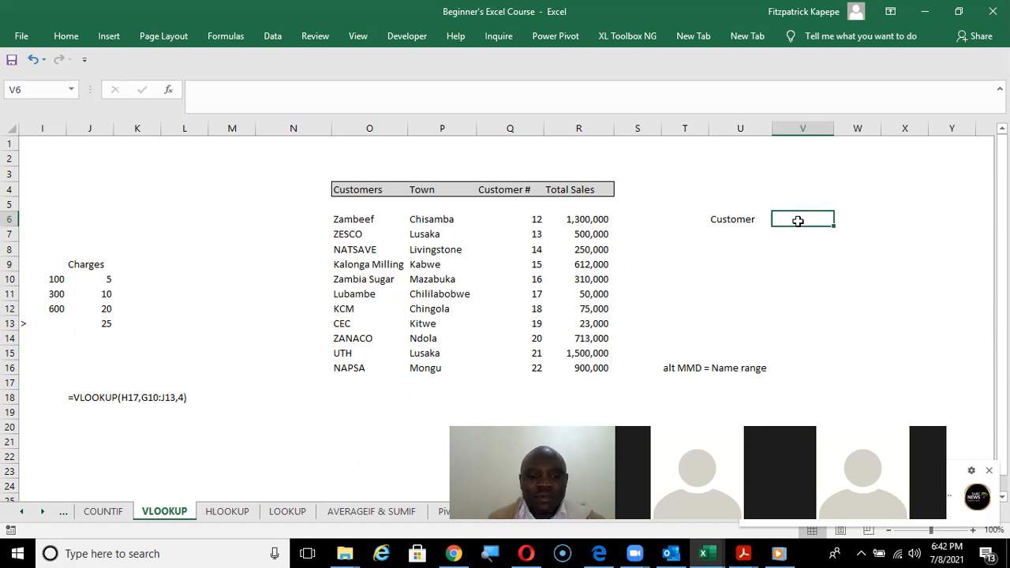
{"action": "key", "text": "alt+a"}
{"action": "key", "text": "v"}
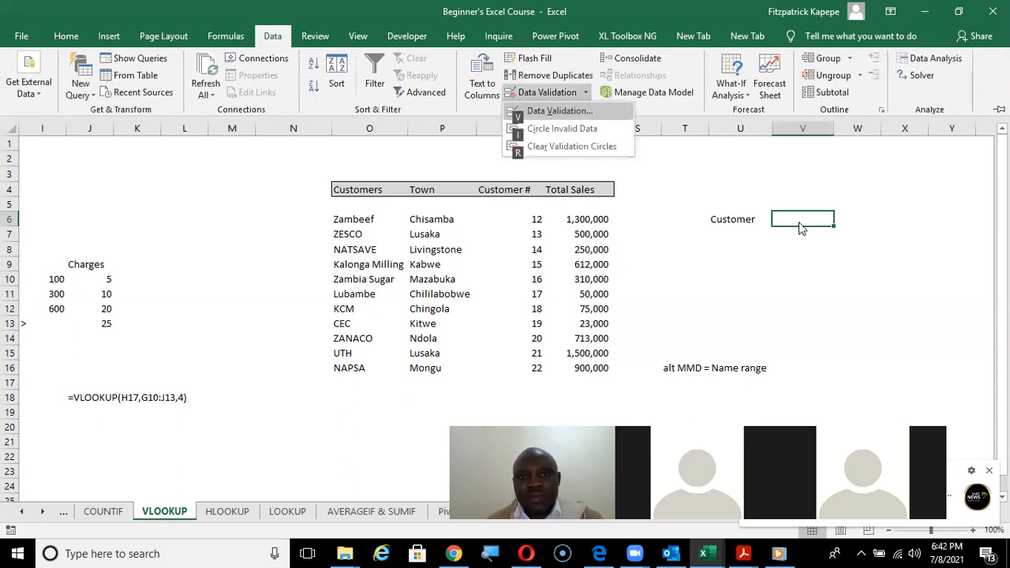
{"action": "key", "text": "Escape"}
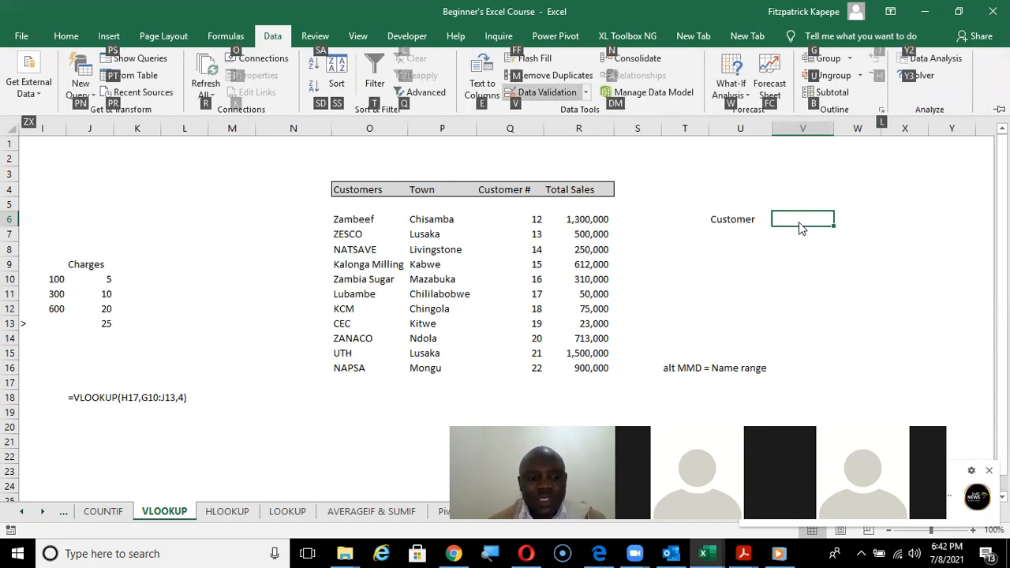
{"action": "key", "text": "Escape"}
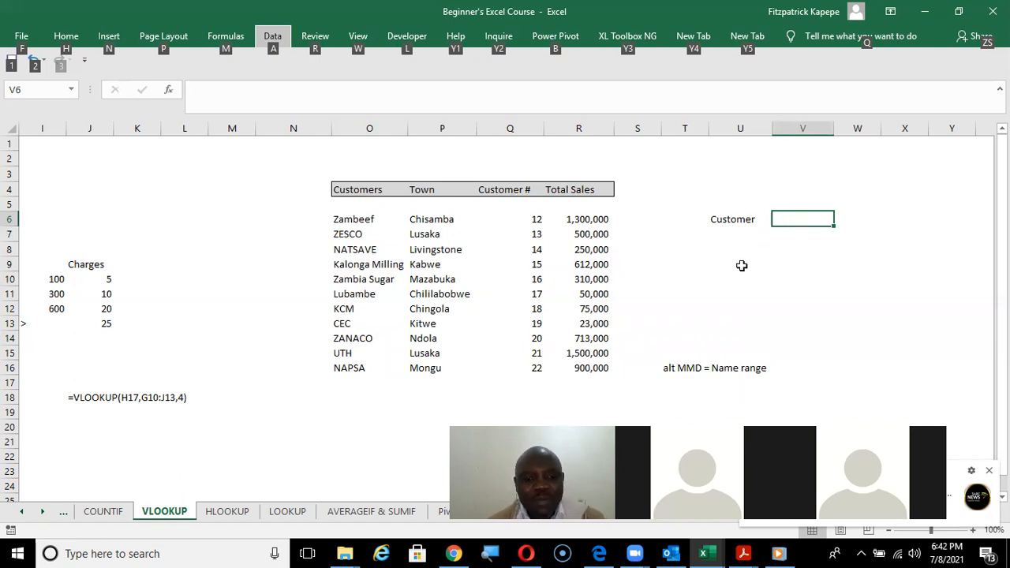
{"action": "key", "text": "Escape"}
{"action": "key", "text": "Down"}
Enter the note "Drop down list = Alt A V V" in cell U10.
{"action": "left_click", "coordinate": [718, 278]}
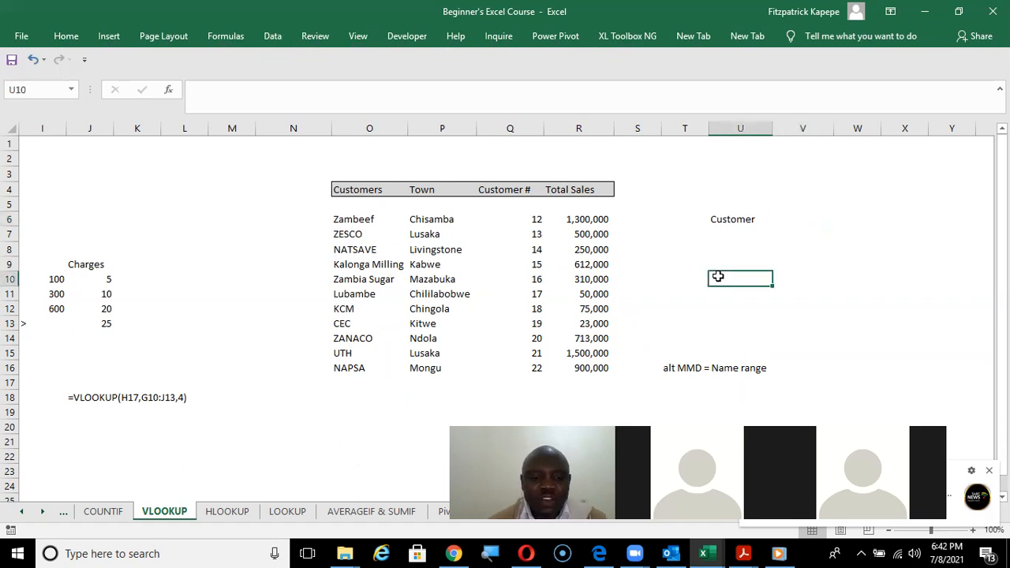
{"action": "type", "text": "D"}
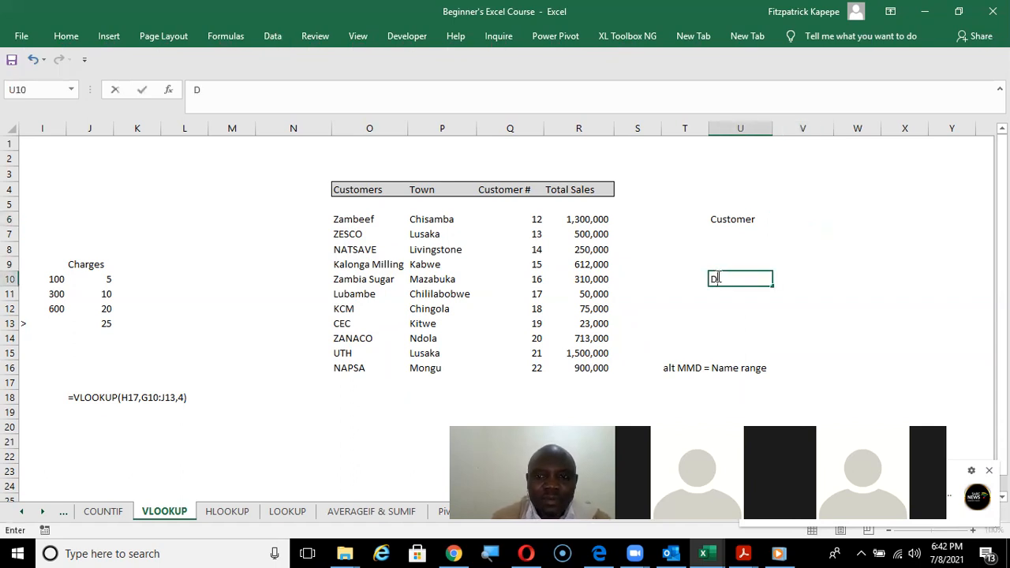
{"action": "type", "text": "rop do"}
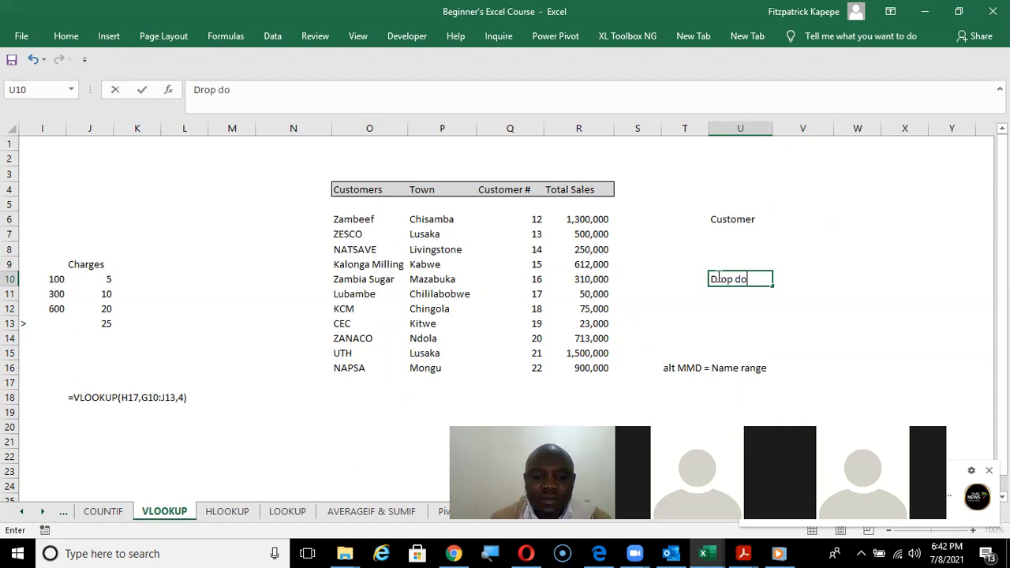
{"action": "type", "text": "wn list ="}
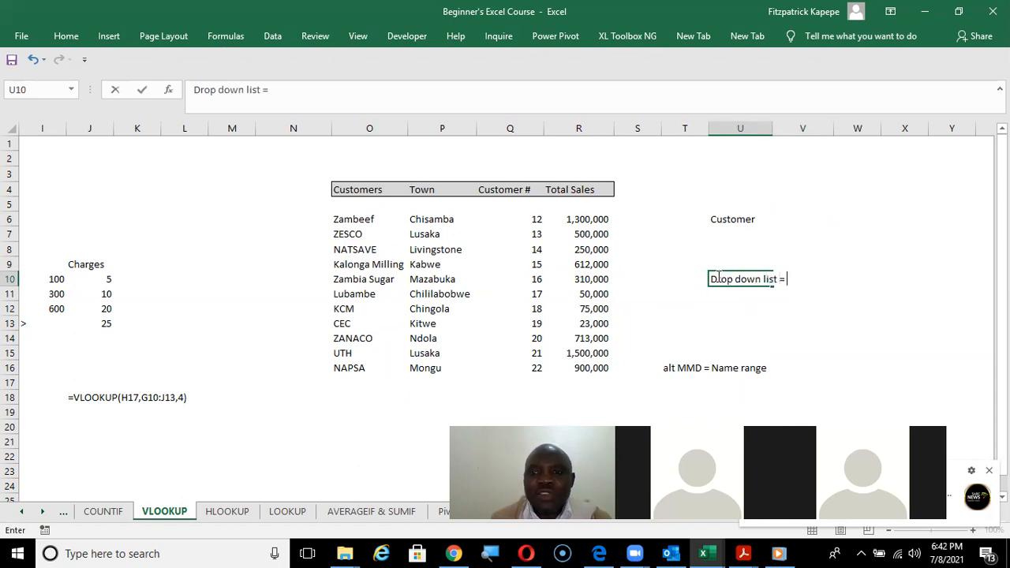
{"action": "type", "text": " Al"}
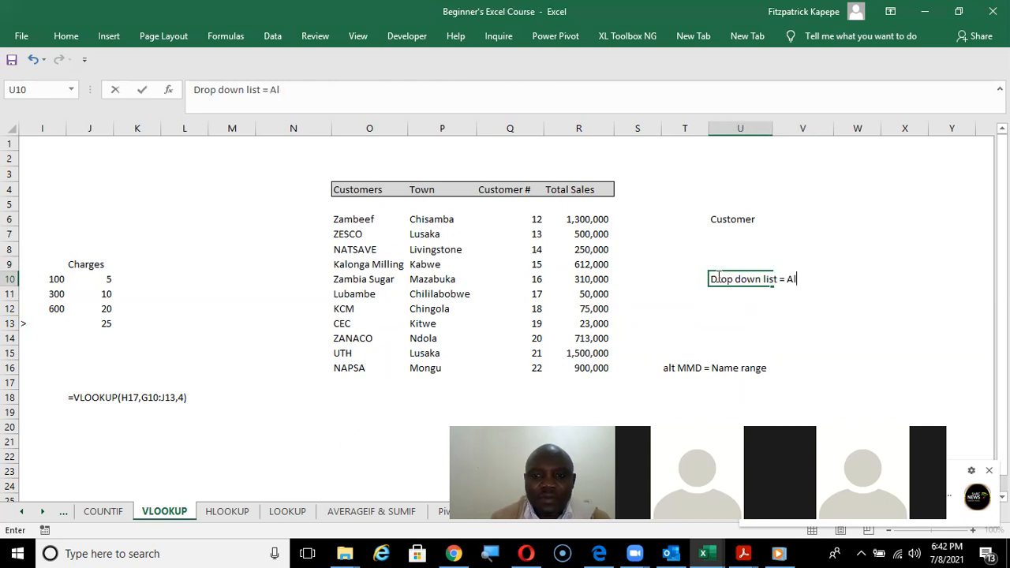
{"action": "type", "text": "t A"}
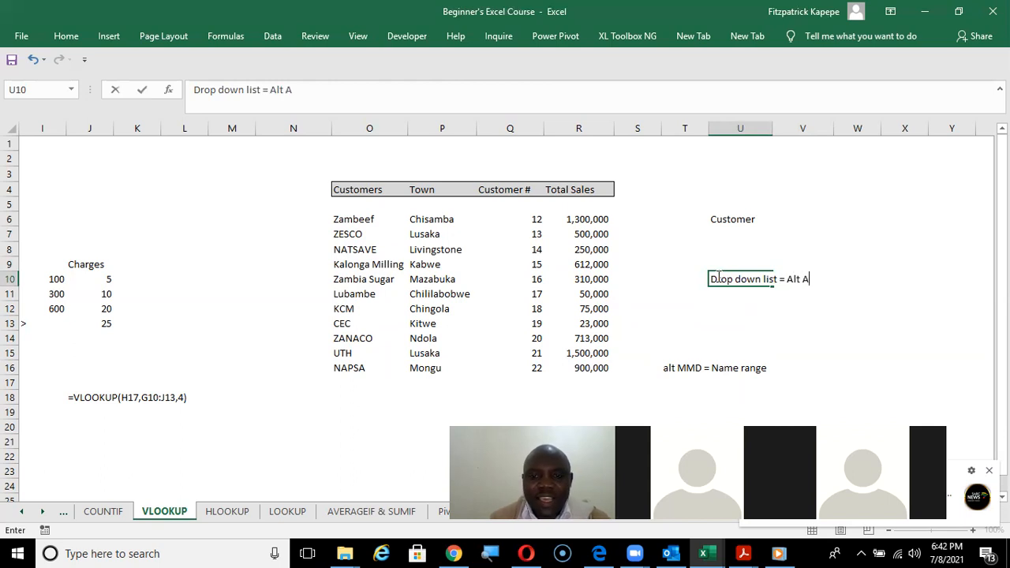
{"action": "type", "text": " V V"}
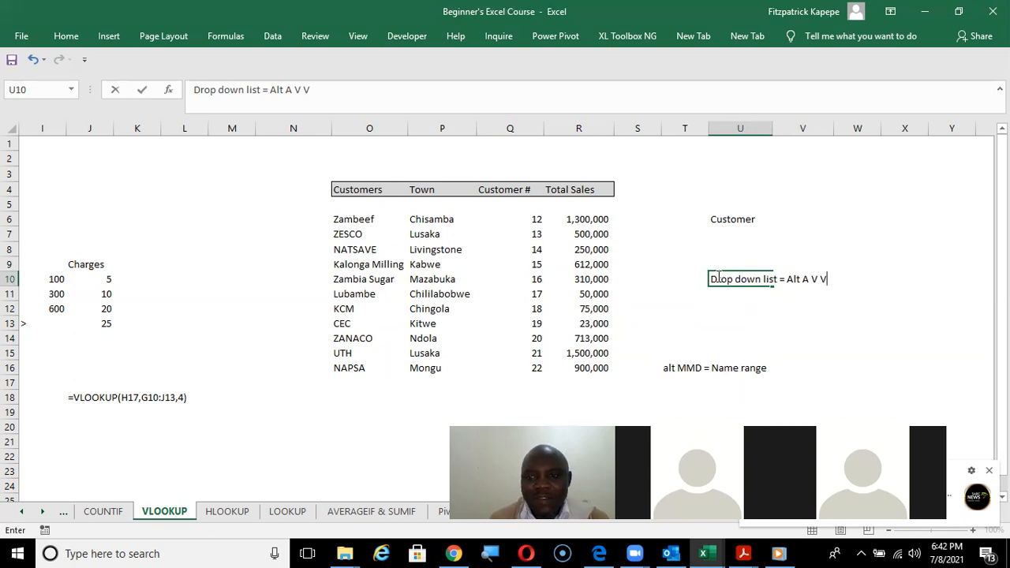
{"action": "left_click", "coordinate": [781, 319]}
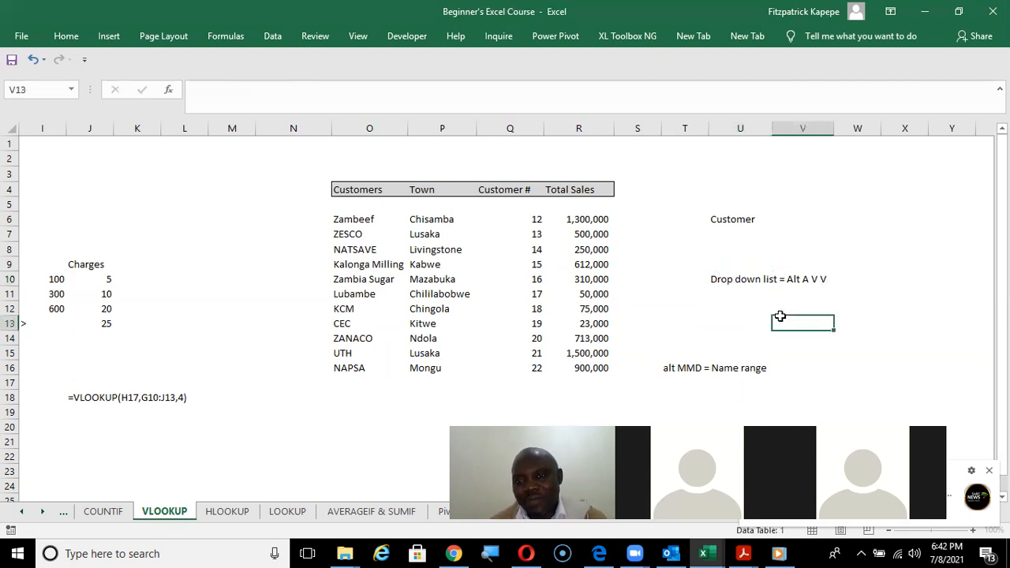
Try to set up data validation on cell V6 that allows a List with the source =customer.
{"action": "left_click", "coordinate": [784, 221]}
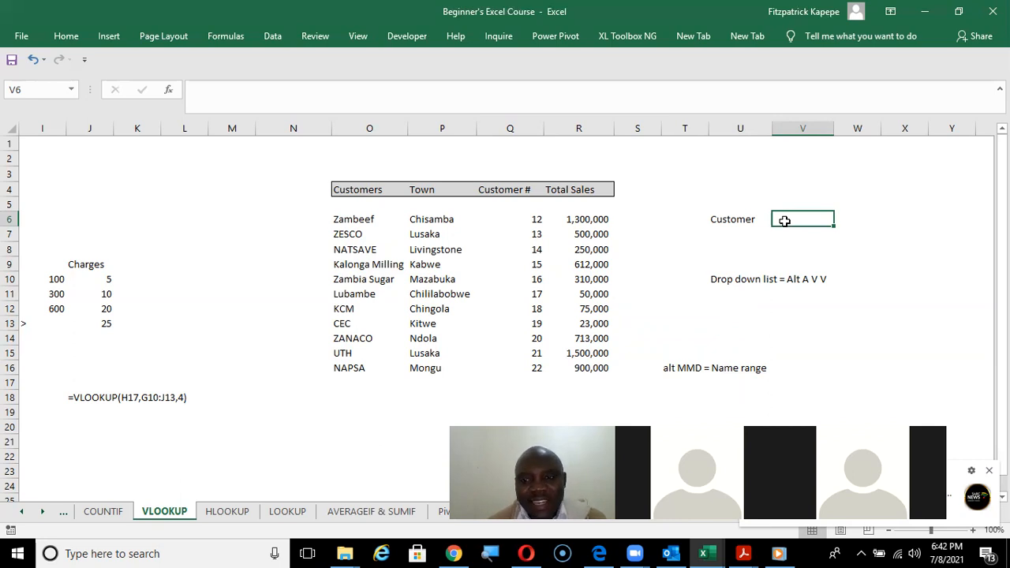
{"action": "left_click", "coordinate": [271, 37]}
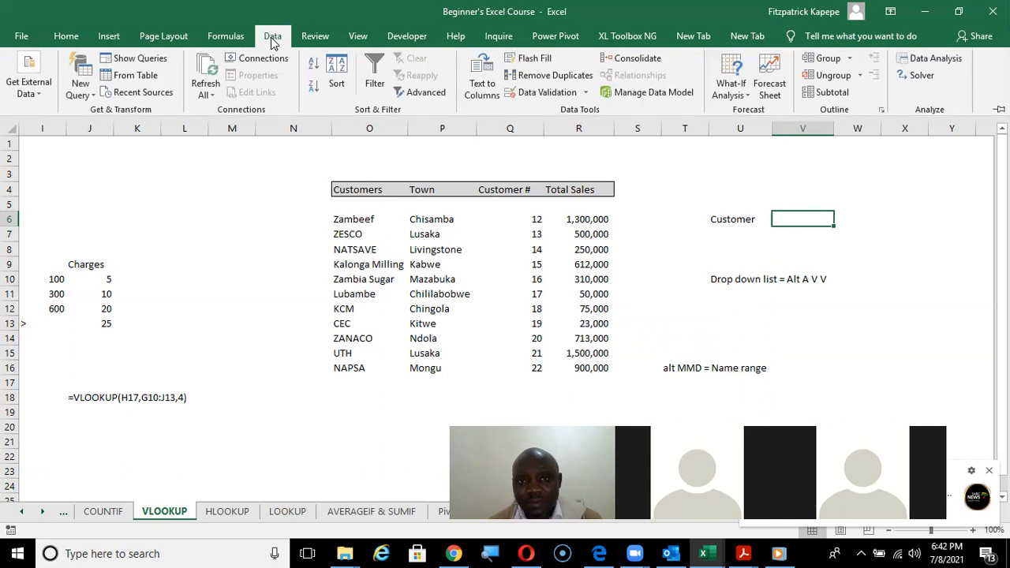
{"action": "left_click", "coordinate": [515, 98]}
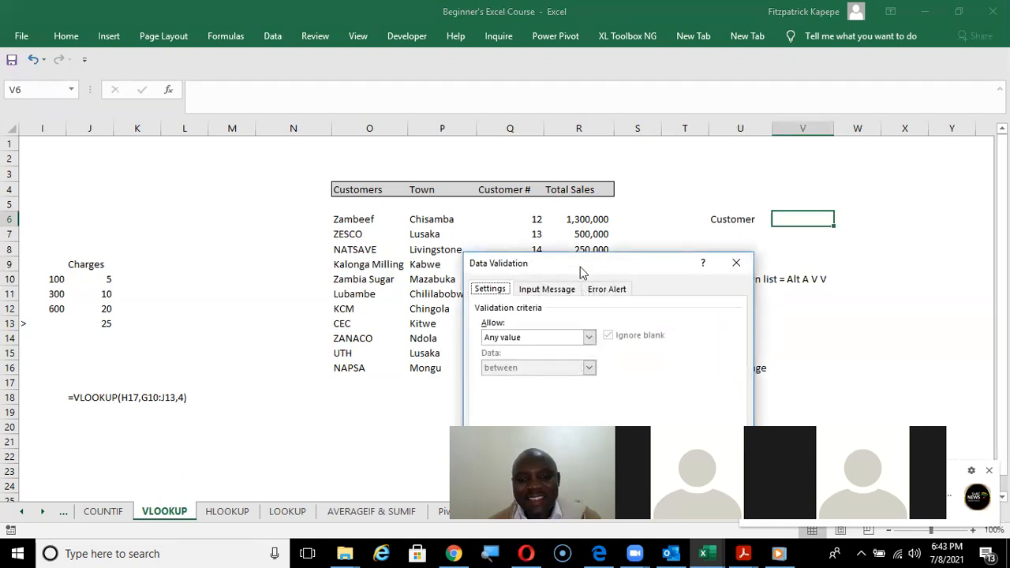
{"action": "left_click_drag", "start_coordinate": [580, 267], "coordinate": [671, 294]}
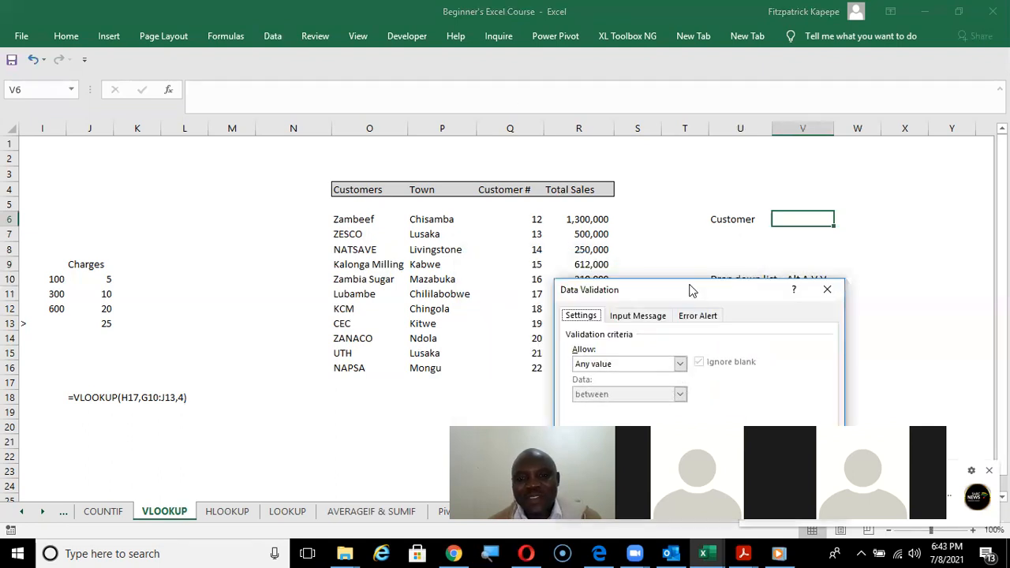
{"action": "left_click", "coordinate": [680, 365]}
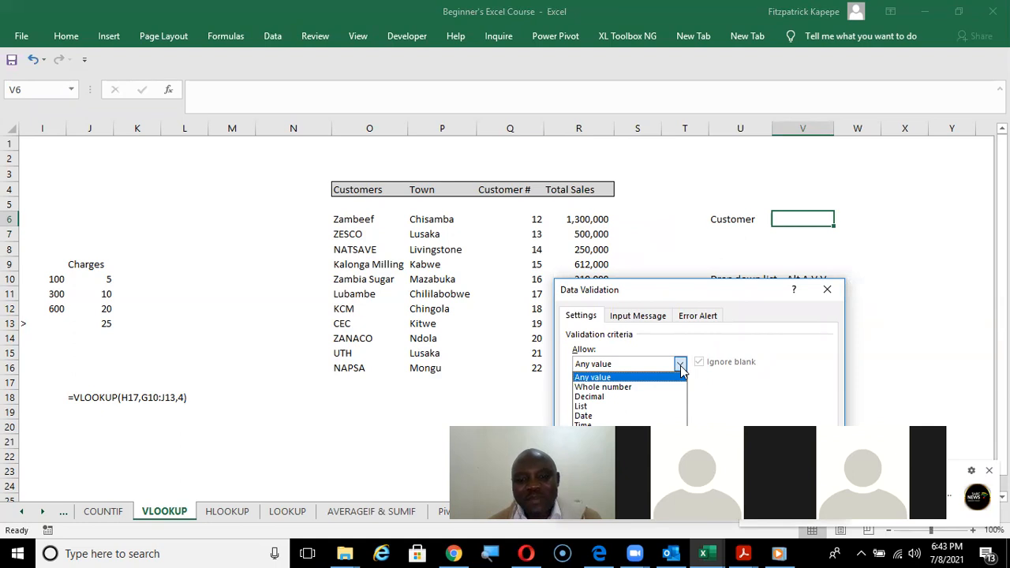
{"action": "left_click", "coordinate": [624, 407]}
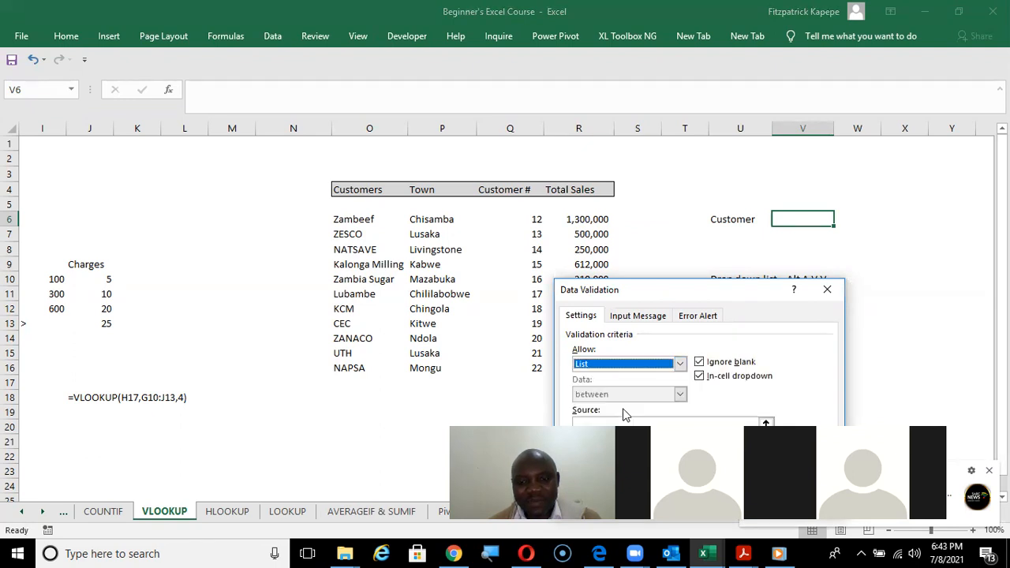
{"action": "left_click", "coordinate": [630, 423]}
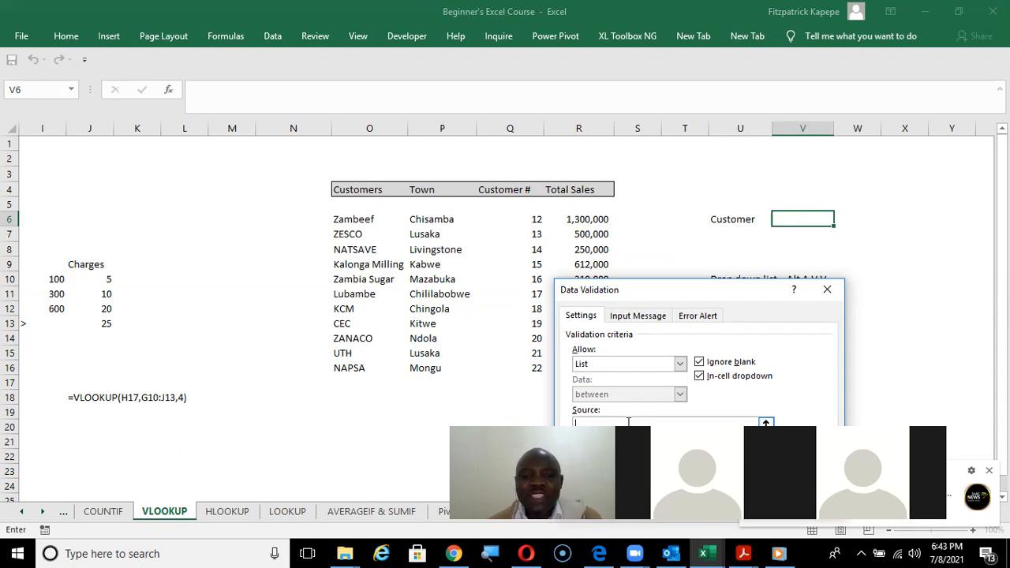
{"action": "type", "text": "=c"}
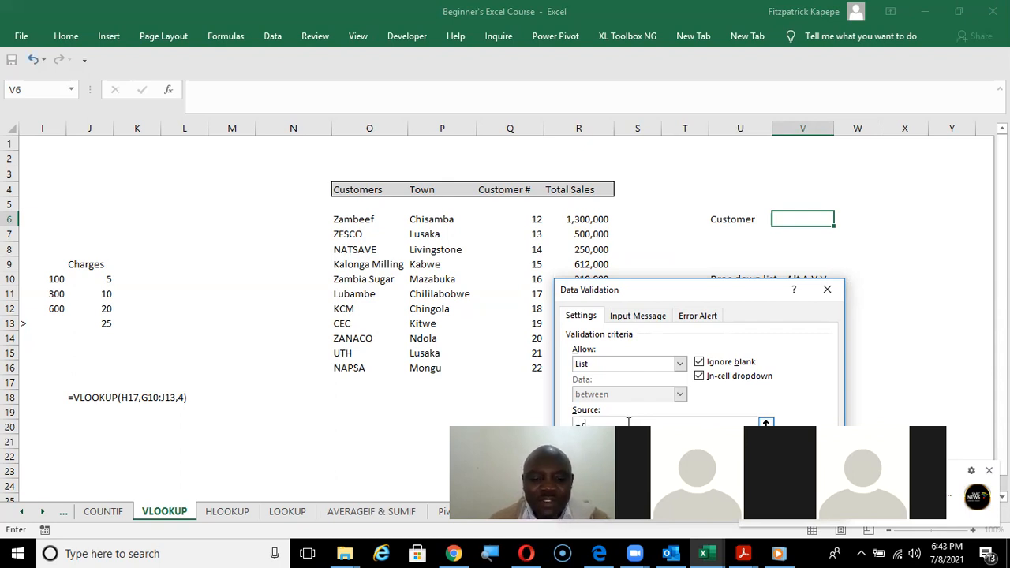
{"action": "type", "text": "ustomer"}
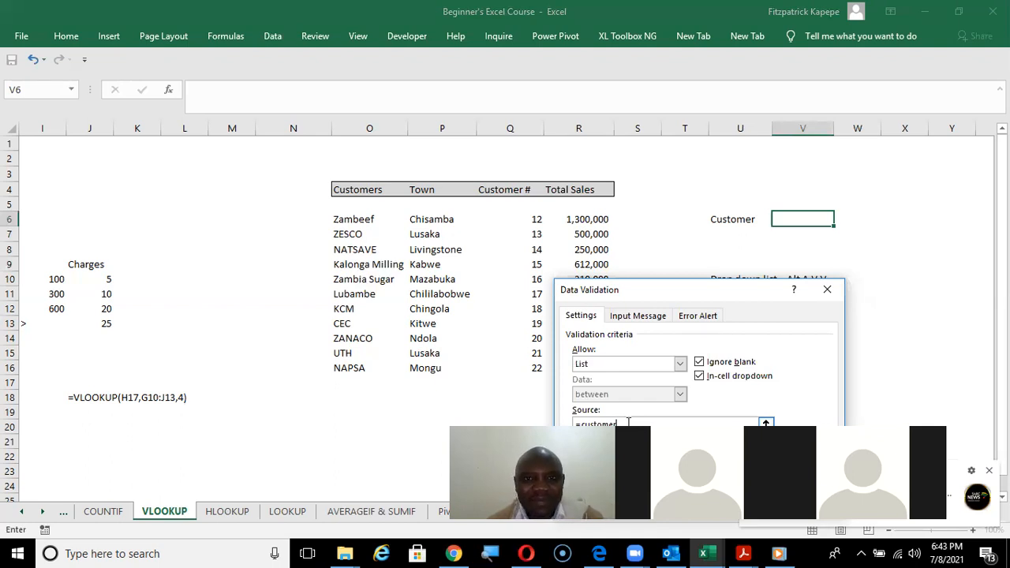
{"action": "left_click", "coordinate": [706, 68]}
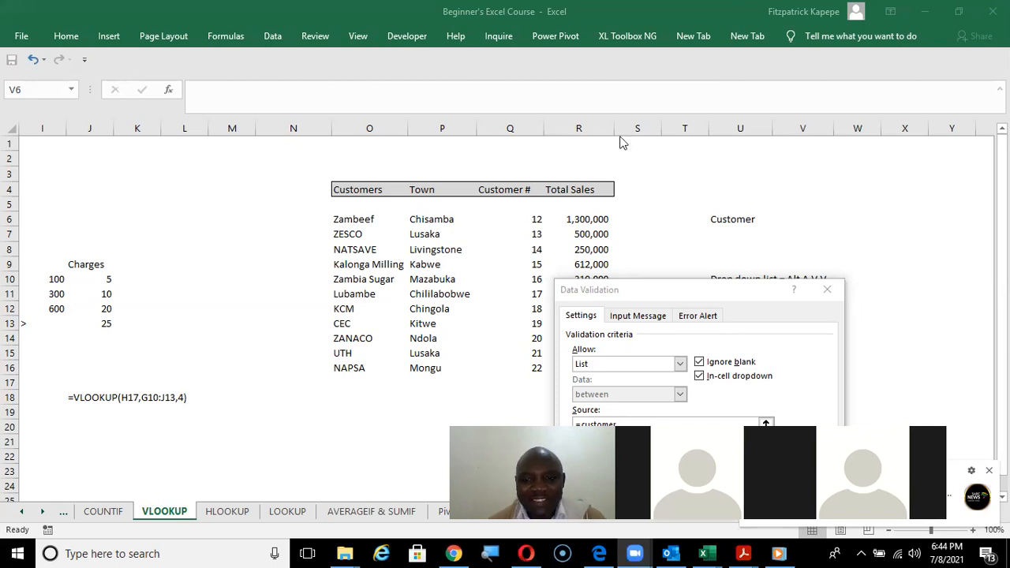
{"action": "left_click", "coordinate": [829, 290]}
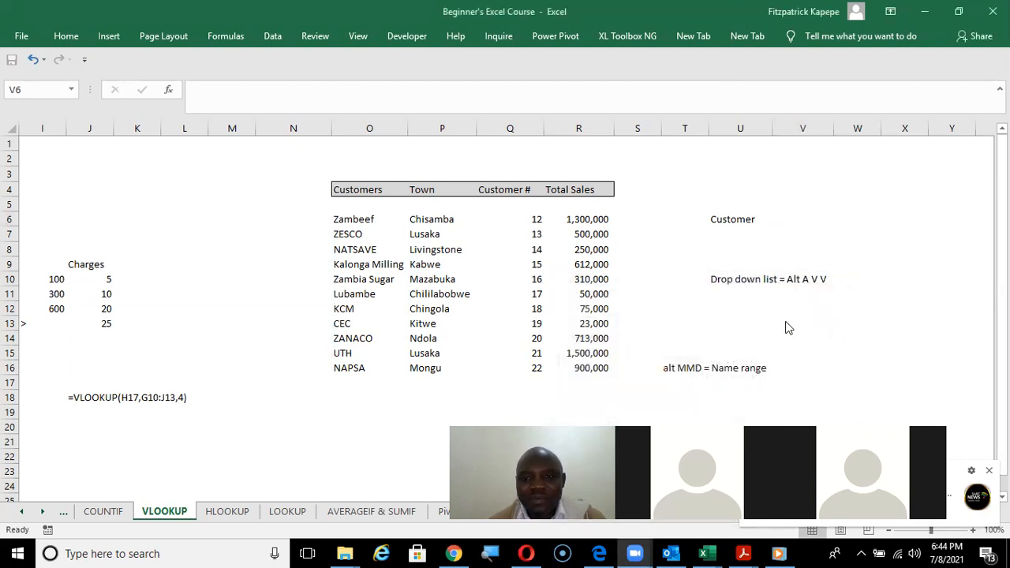
Make the Customer label in cell U6 bold.
{"action": "left_click", "coordinate": [740, 216]}
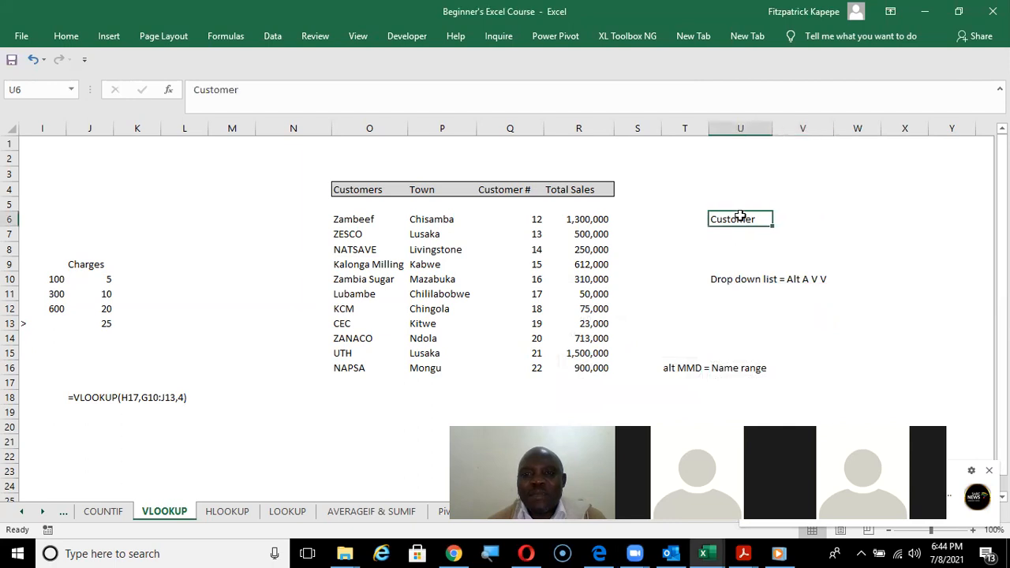
{"action": "key", "text": "ctrl+b"}
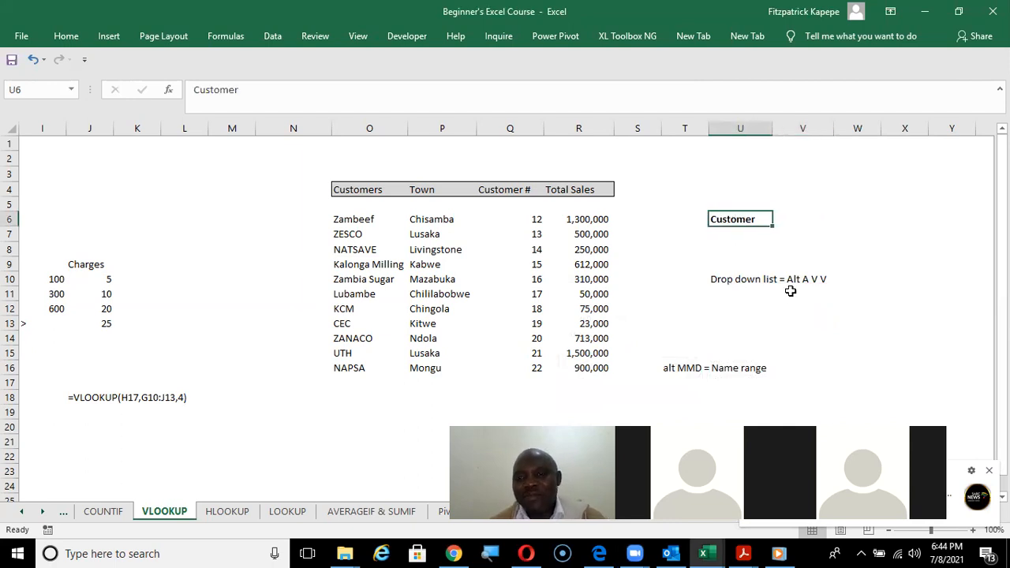
{"action": "left_click", "coordinate": [794, 216]}
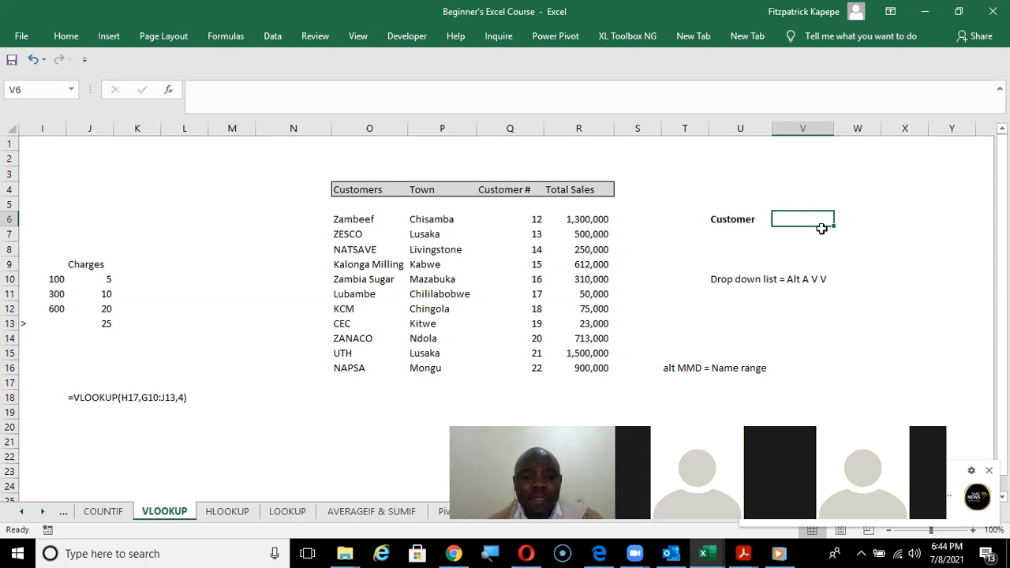
{"action": "left_click", "coordinate": [273, 36]}
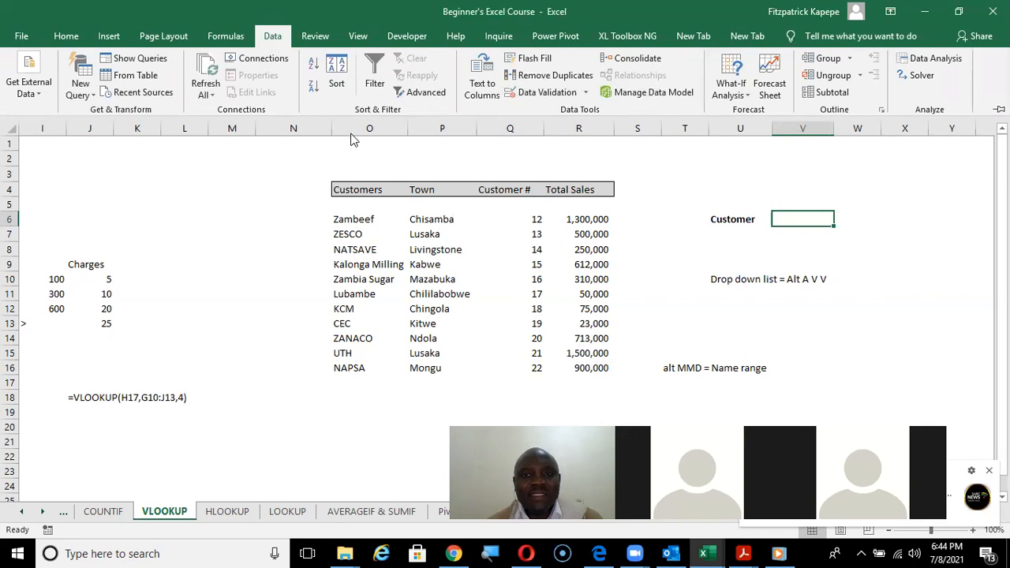
{"action": "left_click", "coordinate": [511, 94]}
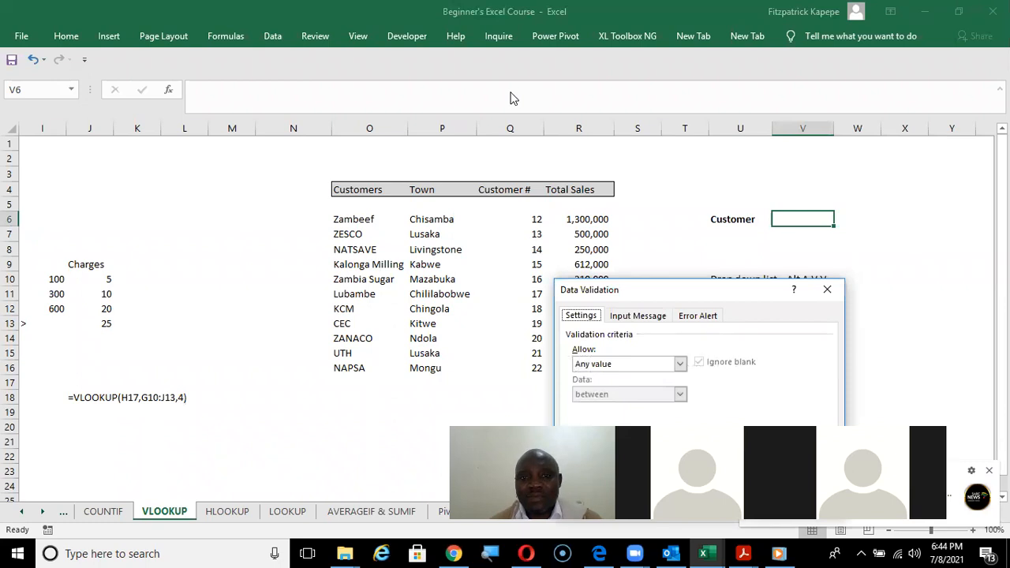
{"action": "left_click", "coordinate": [680, 365]}
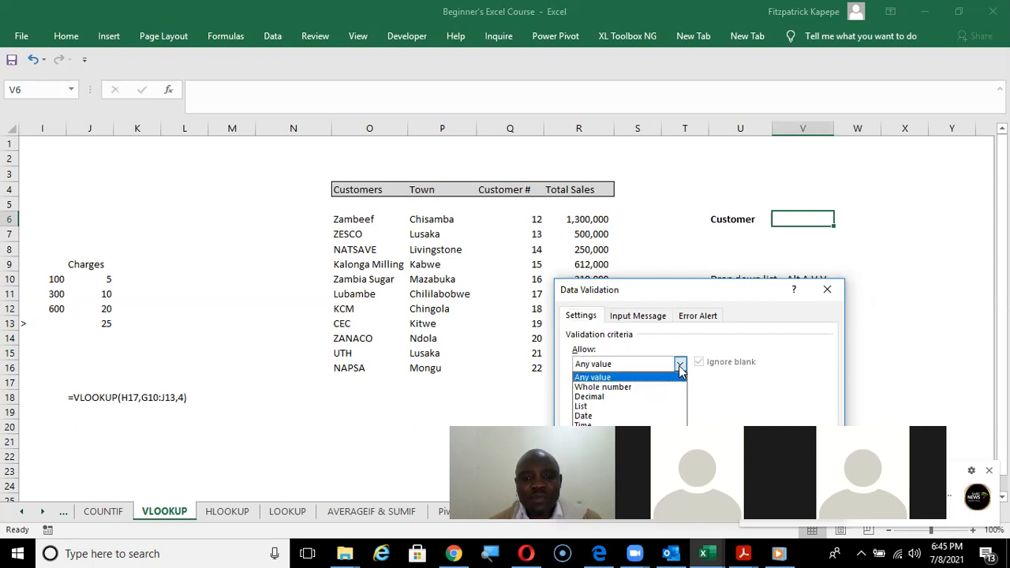
{"action": "left_click", "coordinate": [598, 406]}
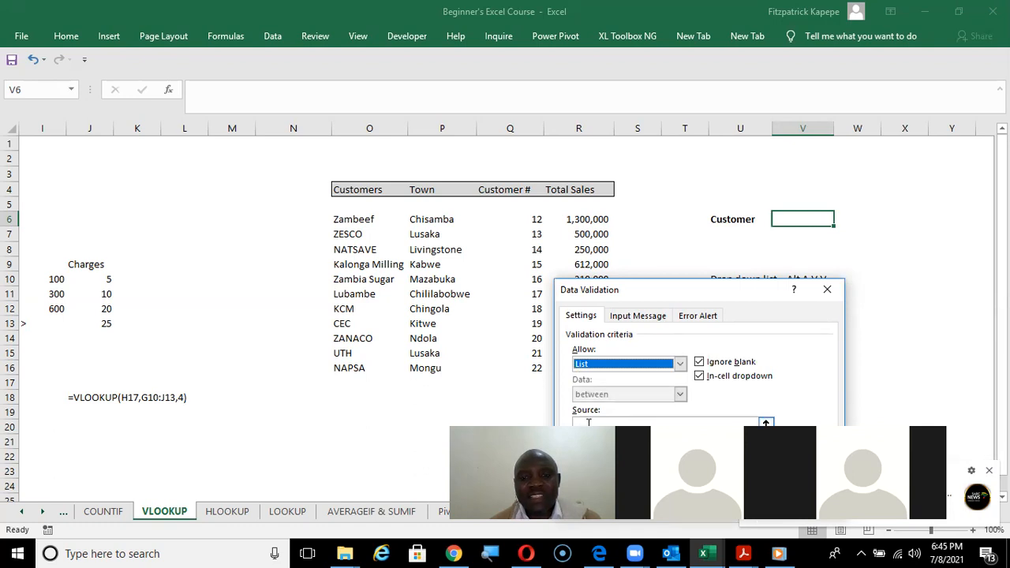
{"action": "left_click", "coordinate": [588, 422]}
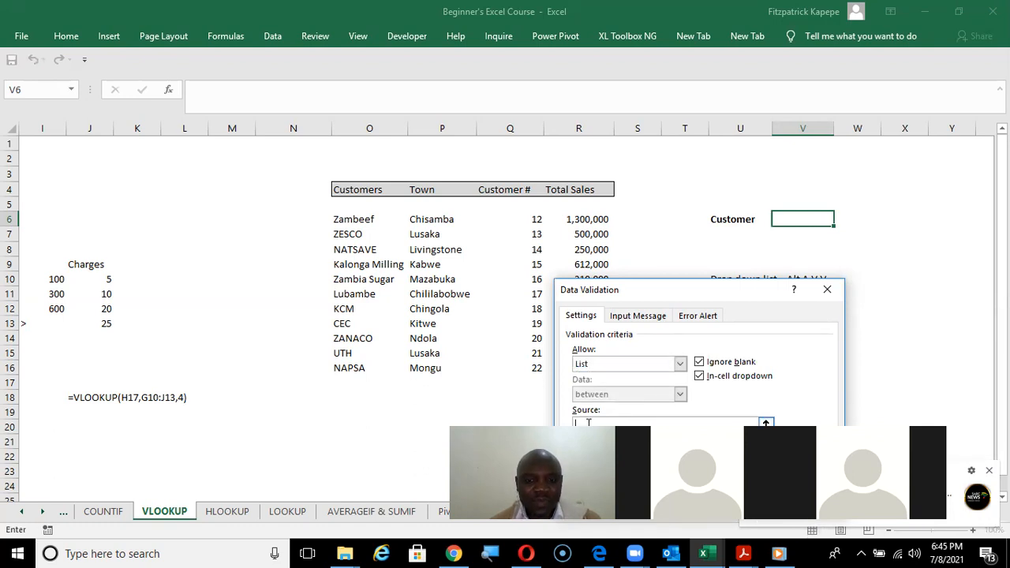
{"action": "left_click", "coordinate": [827, 292]}
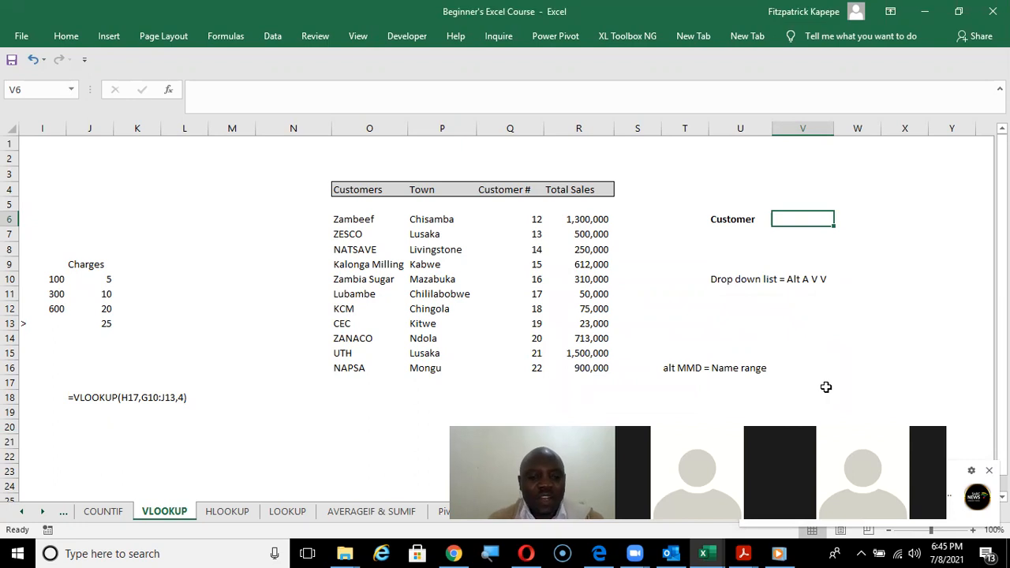
Open data validation for cell V6 and restrict the allowed entries to a List.
{"action": "key", "text": "alt+a"}
{"action": "key", "text": "v"}
{"action": "key", "text": "v"}
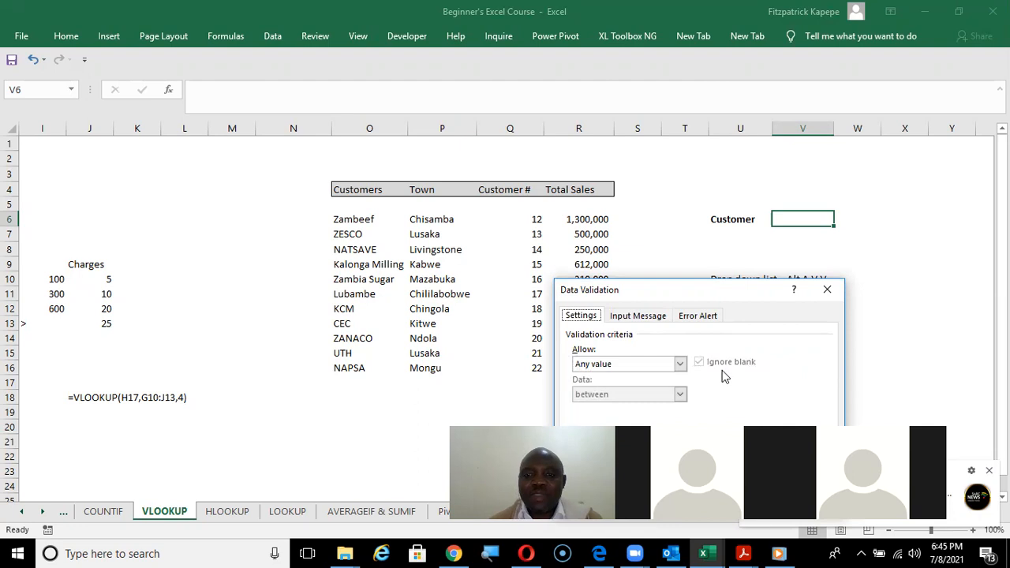
{"action": "left_click", "coordinate": [680, 364]}
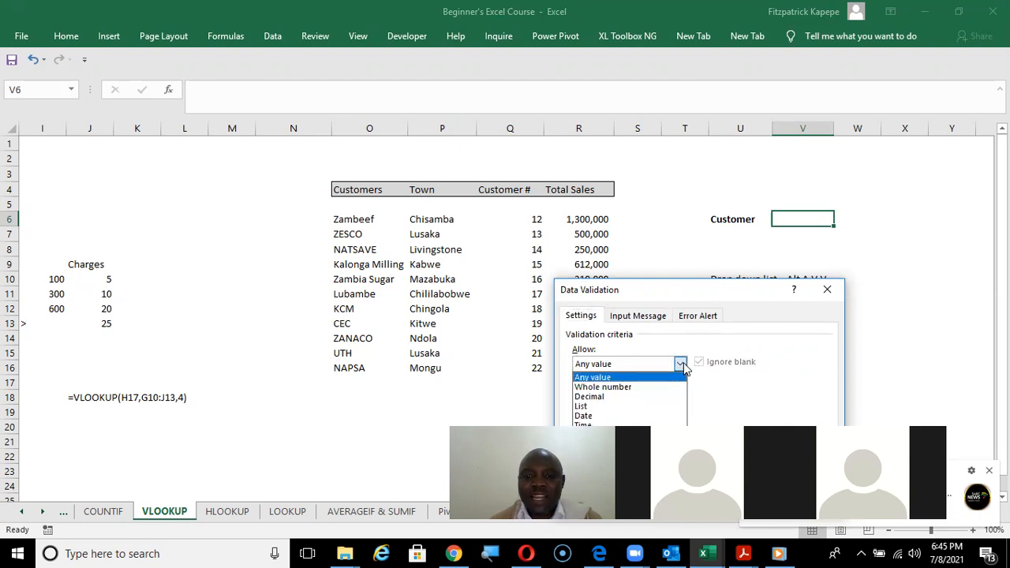
{"action": "left_click", "coordinate": [644, 408]}
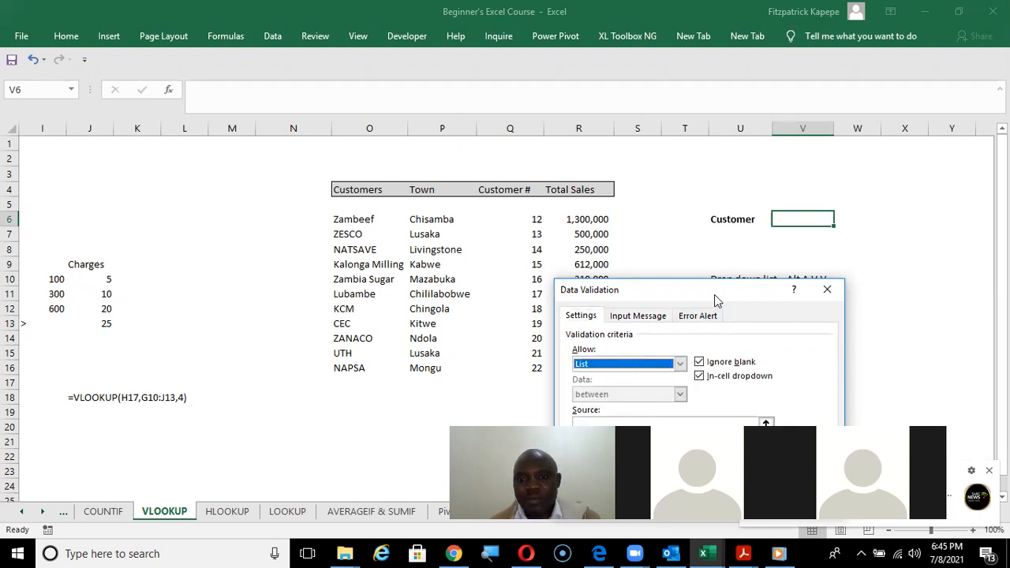
{"action": "left_click_drag", "start_coordinate": [714, 294], "coordinate": [822, 272]}
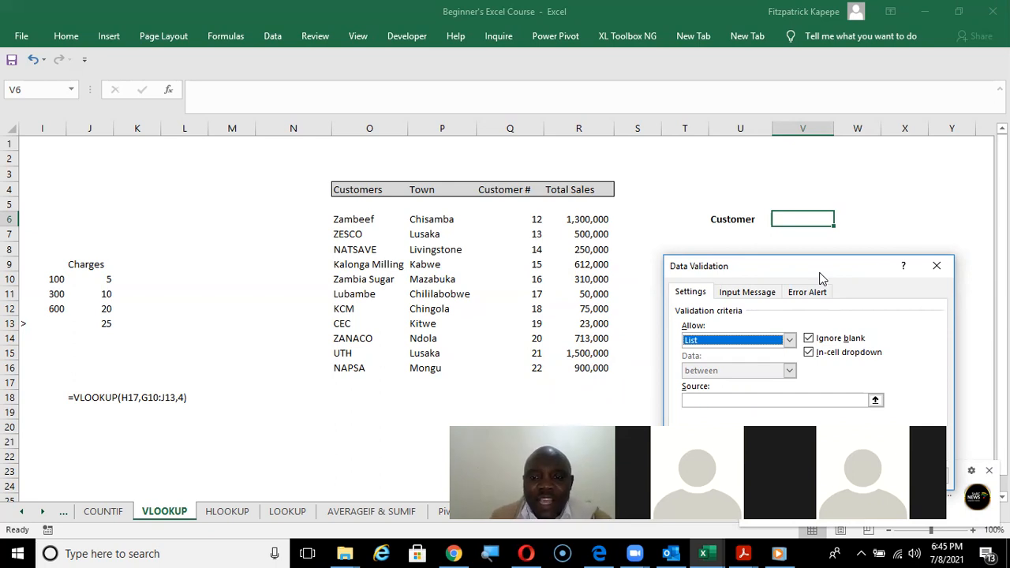
{"action": "key", "text": "alt+Down"}
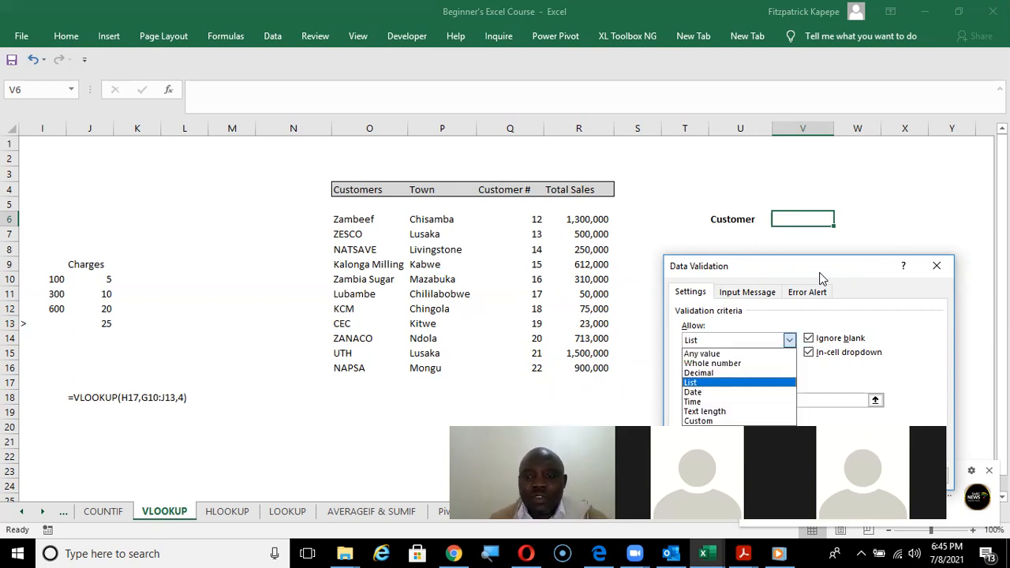
{"action": "left_click", "coordinate": [823, 402]}
{"action": "type", "text": "=customer"}
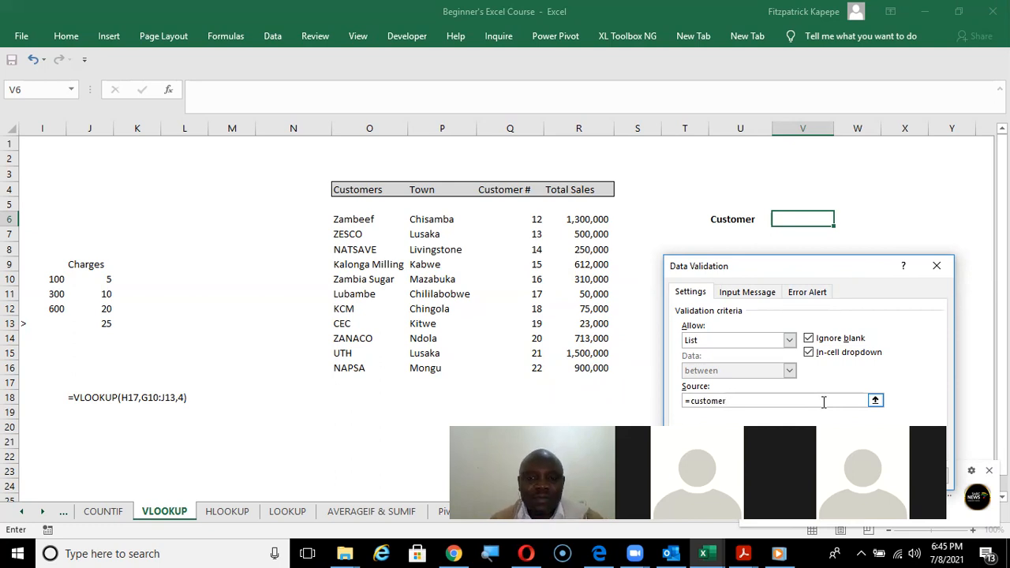
{"action": "key", "text": "BackSpace"}
{"action": "key", "text": "BackSpace"}
{"action": "key", "text": "BackSpace"}
{"action": "key", "text": "BackSpace"}
{"action": "key", "text": "BackSpace"}
{"action": "key", "text": "BackSpace"}
{"action": "key", "text": "BackSpace"}
{"action": "key", "text": "BackSpace"}
{"action": "key", "text": "BackSpace"}
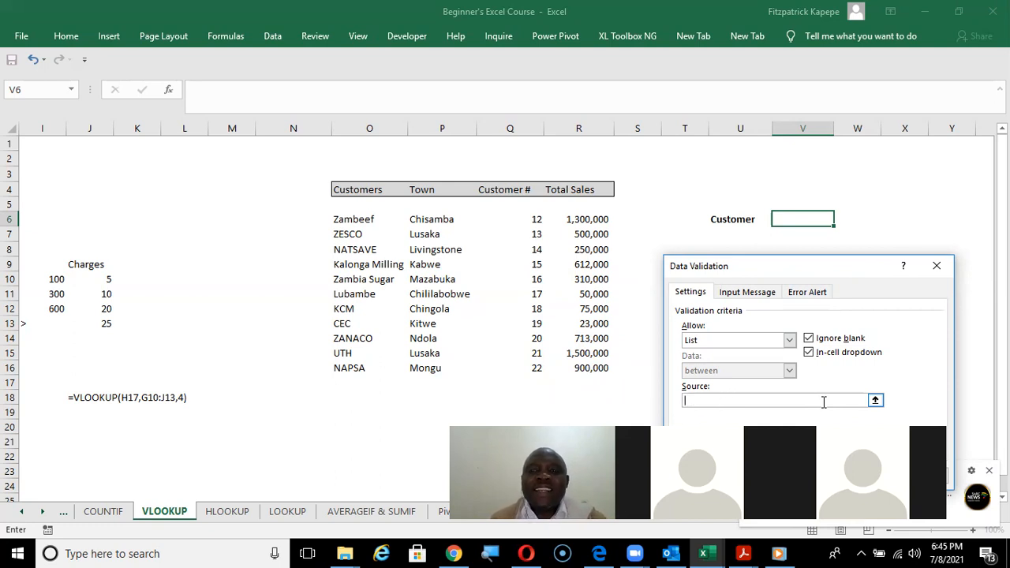
Set the validation list's source to =customer and apply the rule to cell V6.
{"action": "left_click", "coordinate": [359, 222]}
{"action": "left_click_drag", "start_coordinate": [359, 222], "coordinate": [359, 366]}
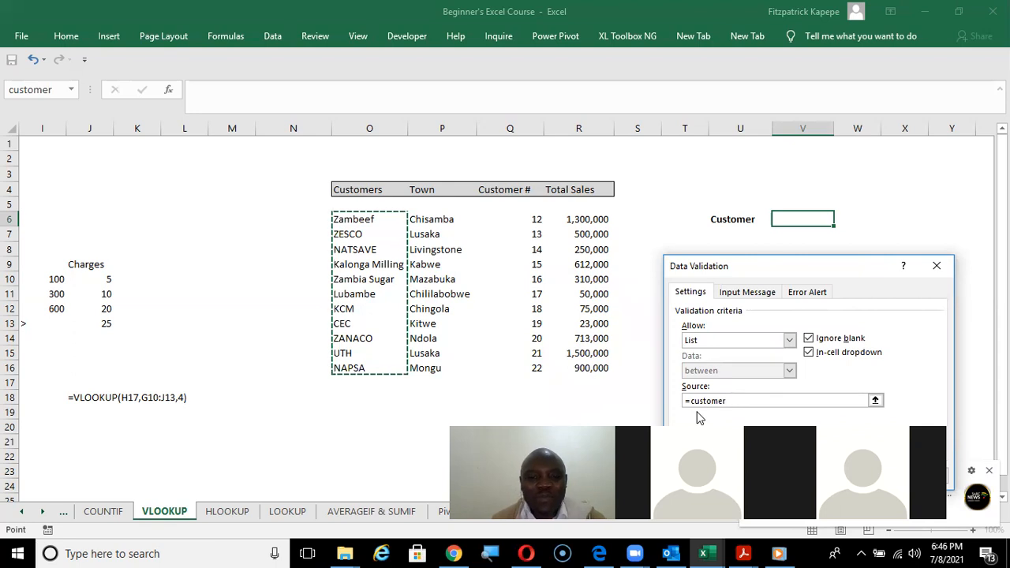
{"action": "key", "text": "BackSpace"}
{"action": "key", "text": "BackSpace"}
{"action": "key", "text": "BackSpace"}
{"action": "key", "text": "BackSpace"}
{"action": "key", "text": "BackSpace"}
{"action": "key", "text": "BackSpace"}
{"action": "key", "text": "BackSpace"}
{"action": "key", "text": "BackSpace"}
{"action": "type", "text": "customer"}
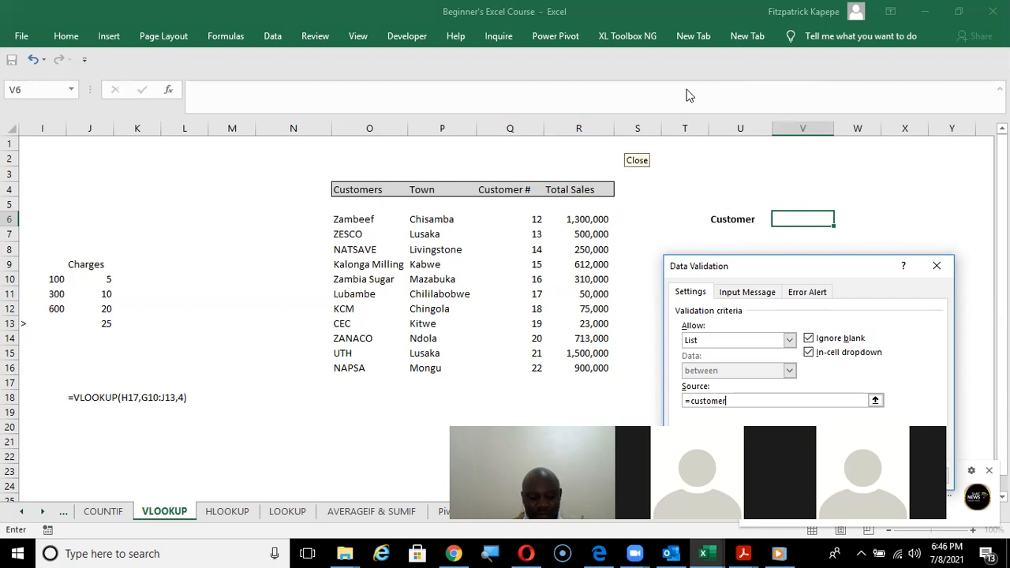
{"action": "left_click", "coordinate": [625, 140]}
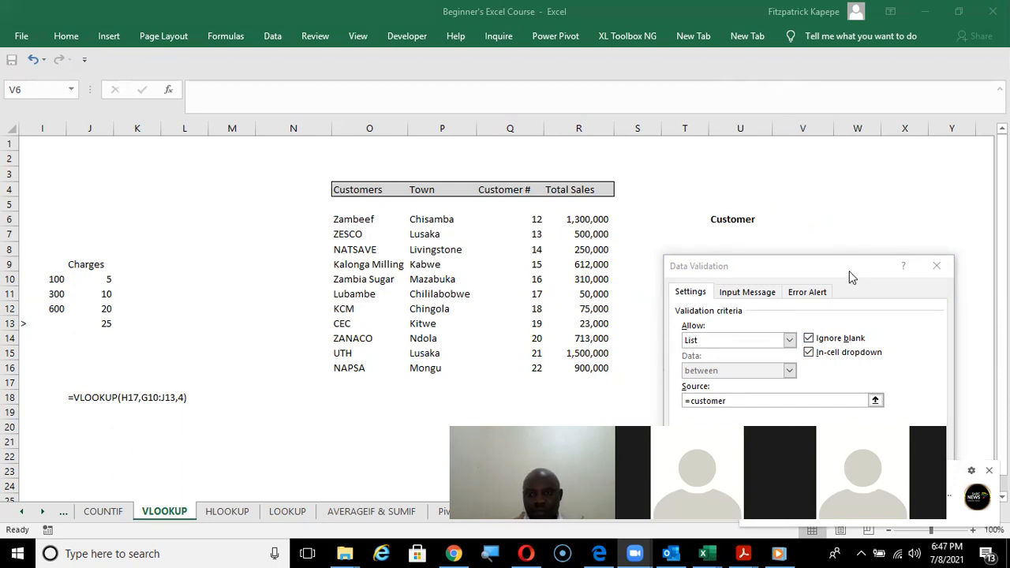
{"action": "left_click_drag", "start_coordinate": [850, 265], "coordinate": [839, 194]}
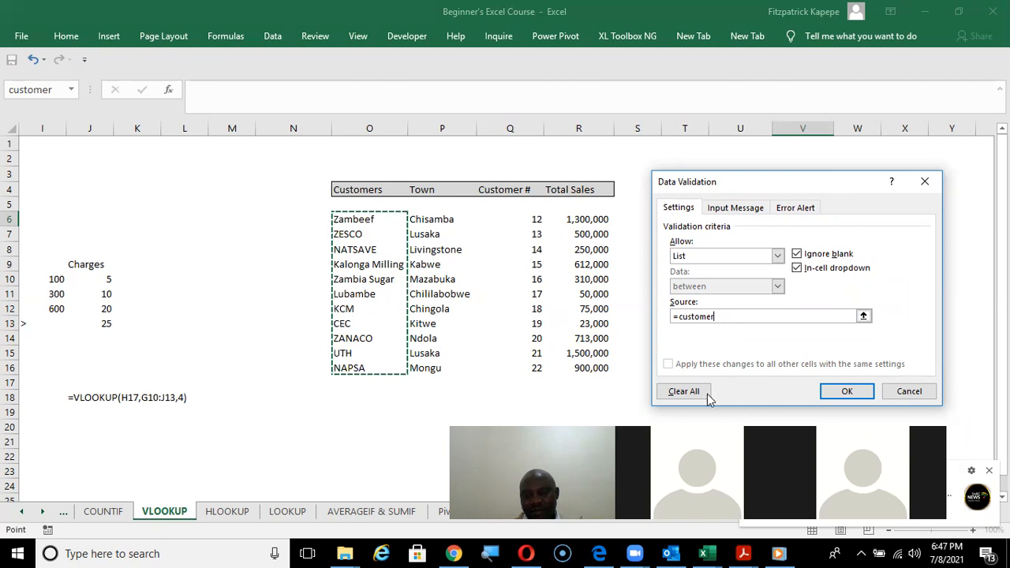
{"action": "left_click", "coordinate": [850, 391]}
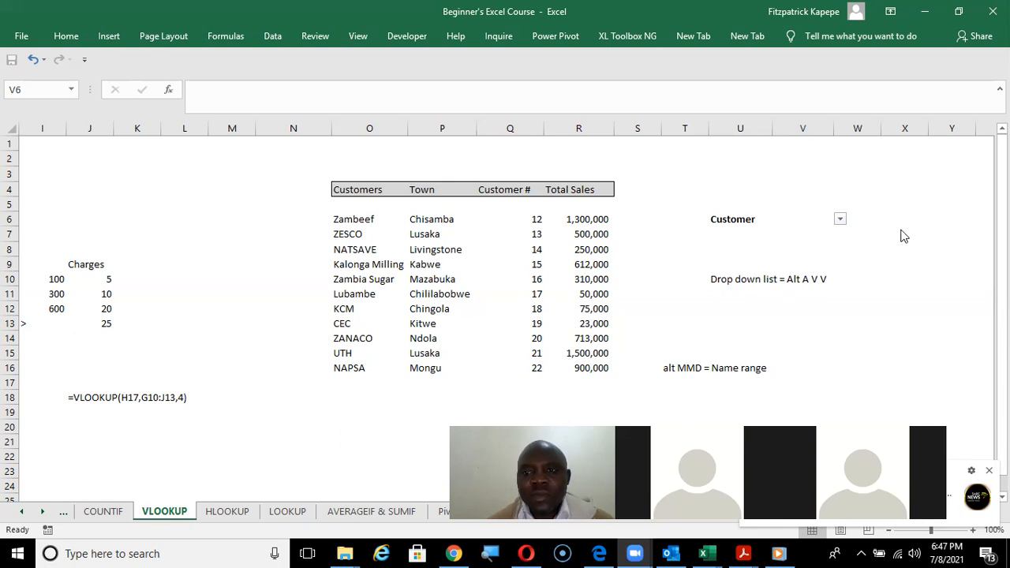
Choose NATSAVE from the drop-down list in cell V6.
{"action": "left_click", "coordinate": [816, 222]}
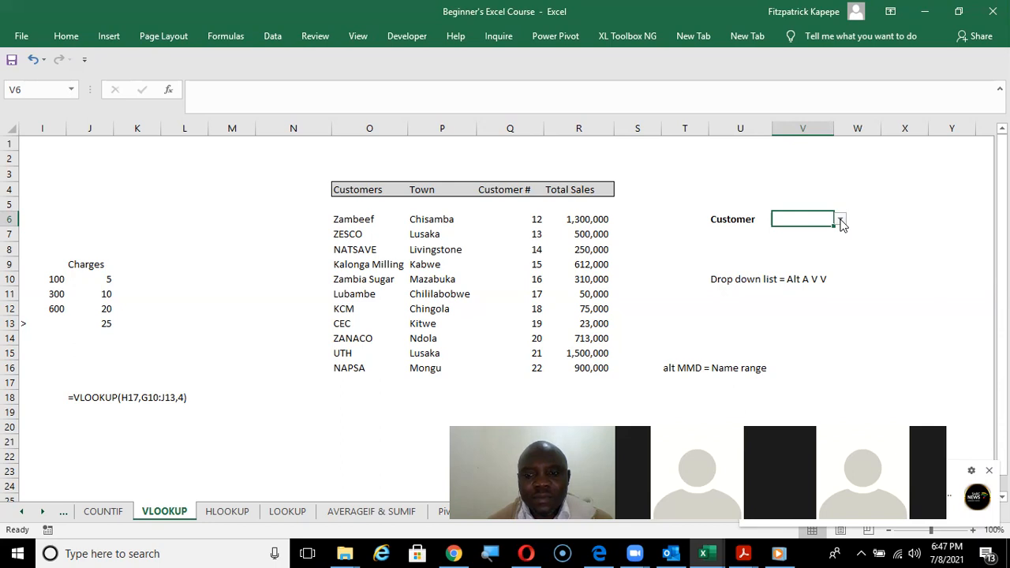
{"action": "left_click", "coordinate": [840, 221]}
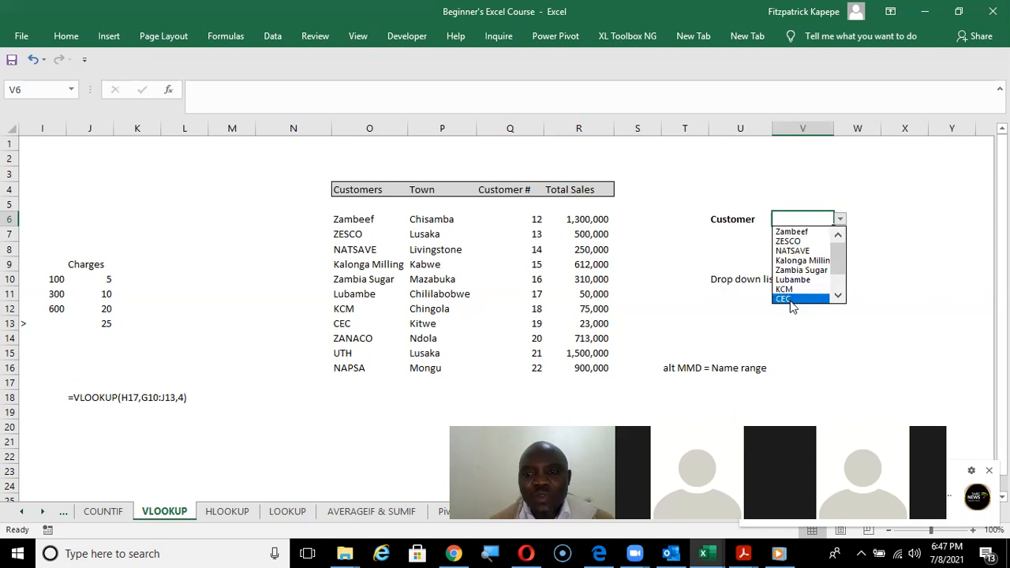
{"action": "left_click", "coordinate": [792, 250]}
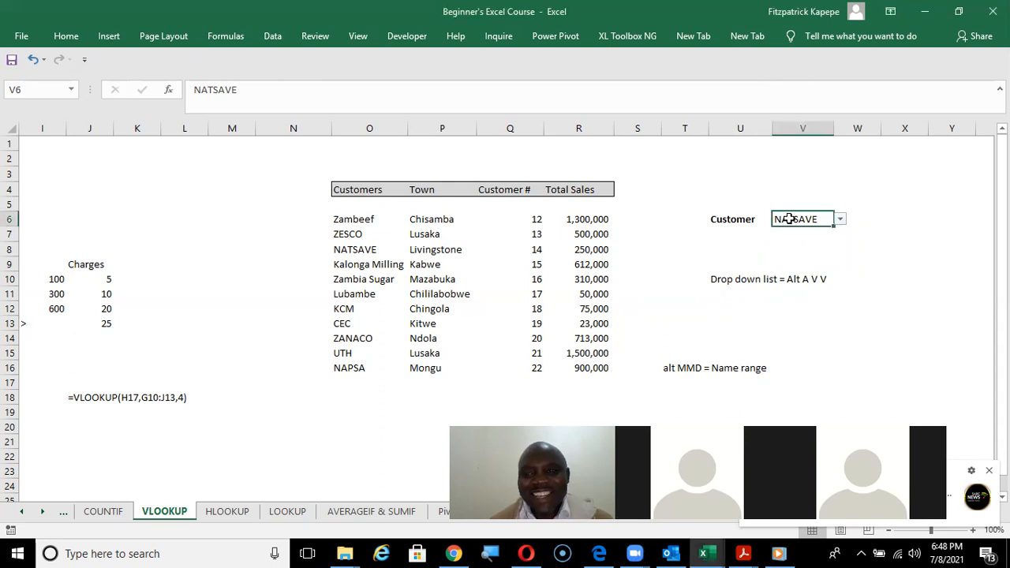
Move the note "Drop down list = Alt A V V" from cell U10 to T18.
{"action": "left_click", "coordinate": [733, 287]}
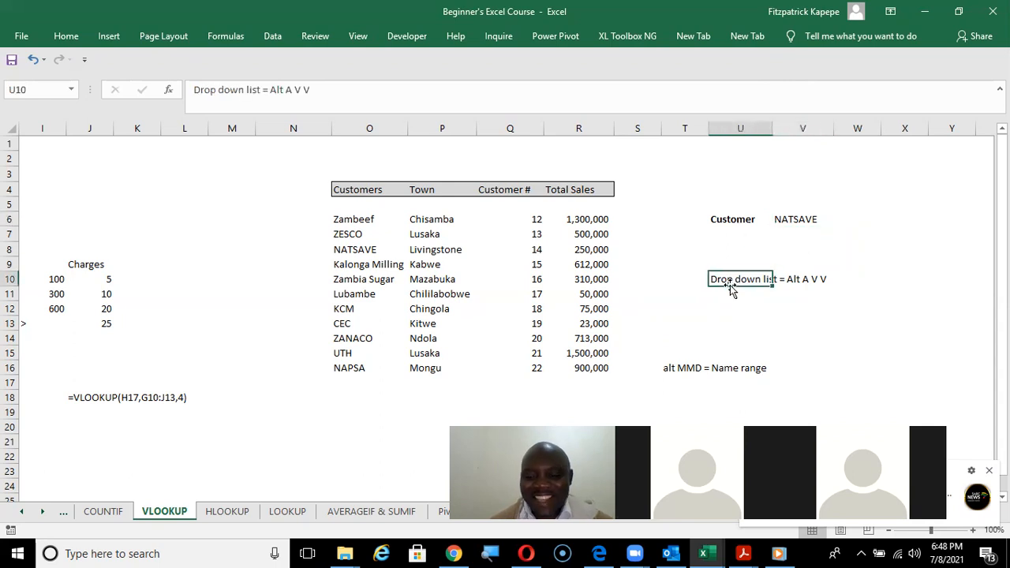
{"action": "key", "text": "ctrl+c"}
{"action": "key", "text": "Down"}
{"action": "key", "text": "Down"}
{"action": "key", "text": "Down"}
{"action": "key", "text": "Down"}
{"action": "key", "text": "Down"}
{"action": "key", "text": "Down"}
{"action": "key", "text": "Down"}
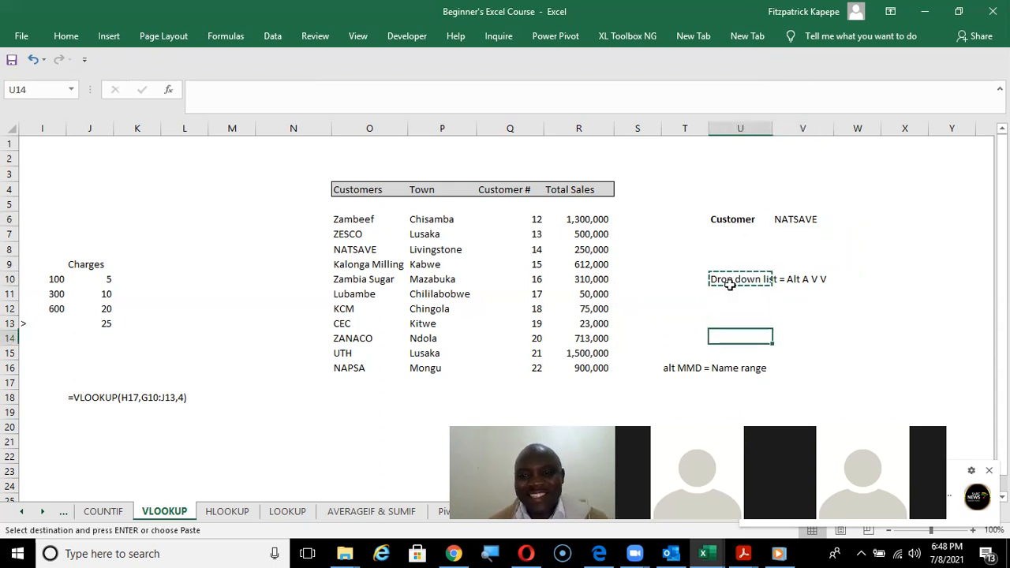
{"action": "key", "text": "Down"}
{"action": "key", "text": "Left"}
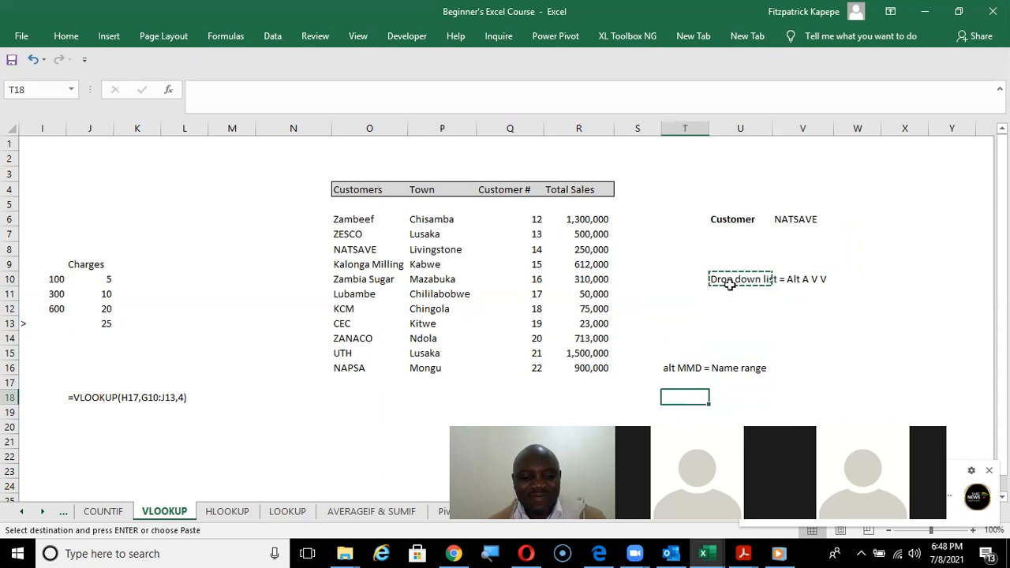
{"action": "key", "text": "Return"}
Widen column V slightly around the customer drop-down cell.
{"action": "key", "text": "Up"}
{"action": "key", "text": "Up"}
{"action": "key", "text": "Up"}
{"action": "key", "text": "Up"}
{"action": "key", "text": "Up"}
{"action": "key", "text": "Up"}
{"action": "key", "text": "Up"}
{"action": "key", "text": "Up"}
{"action": "key", "text": "Up"}
{"action": "key", "text": "Up"}
{"action": "key", "text": "Up"}
{"action": "key", "text": "Up"}
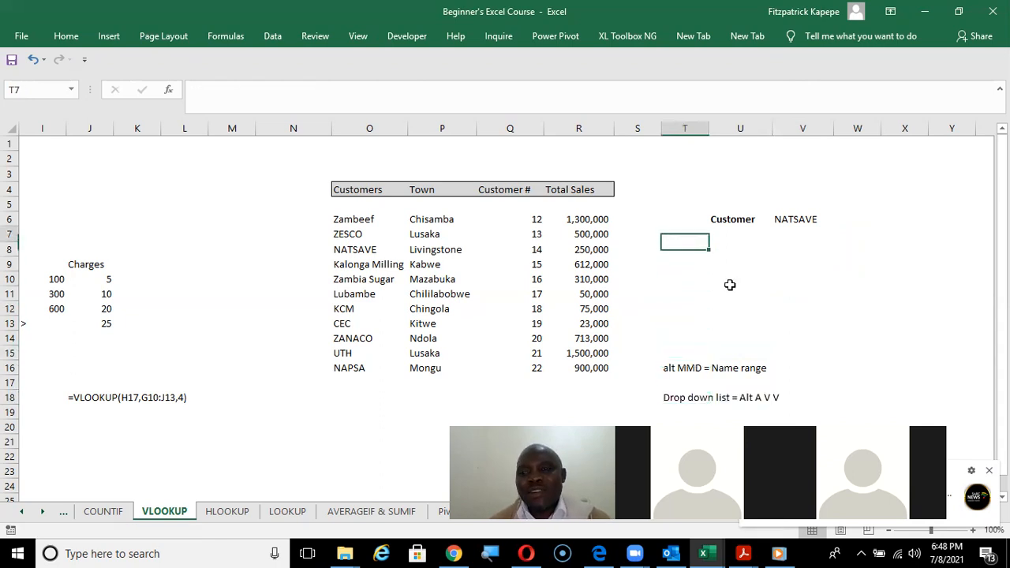
{"action": "key", "text": "Right"}
{"action": "key", "text": "Right"}
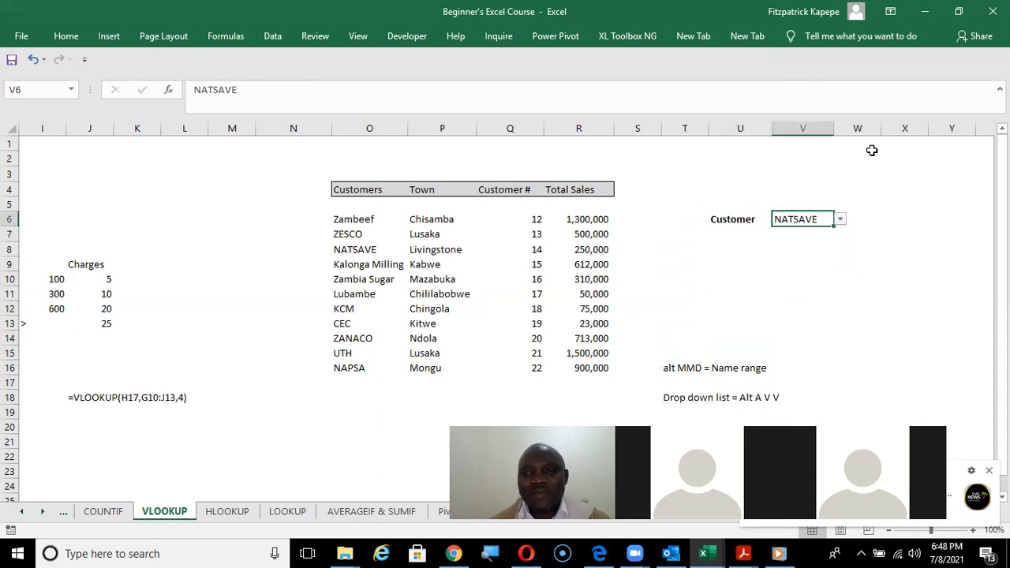
{"action": "left_click_drag", "start_coordinate": [834, 128], "coordinate": [848, 134]}
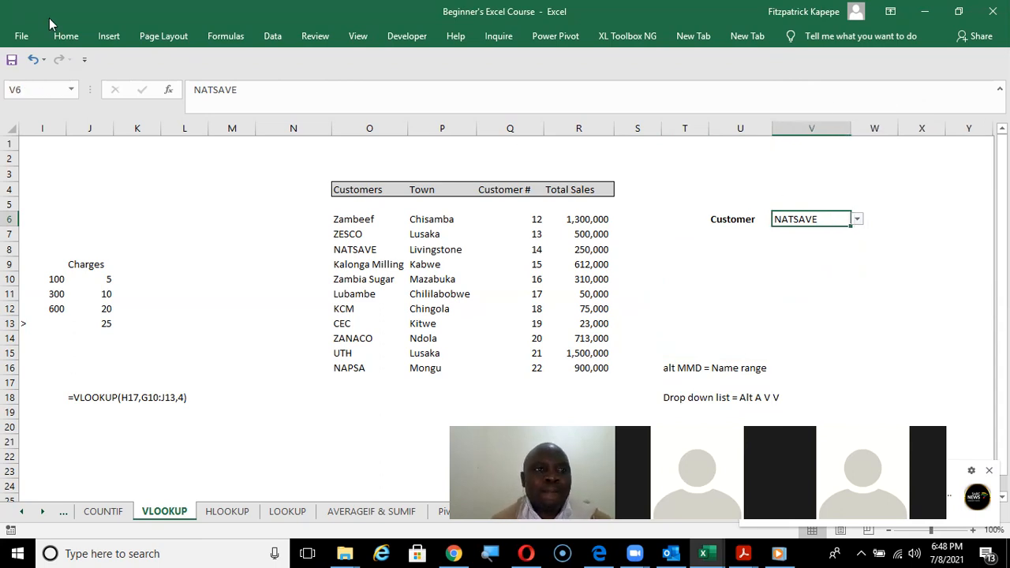
Give the customer drop-down cell V6 a light grey fill.
{"action": "left_click", "coordinate": [67, 35]}
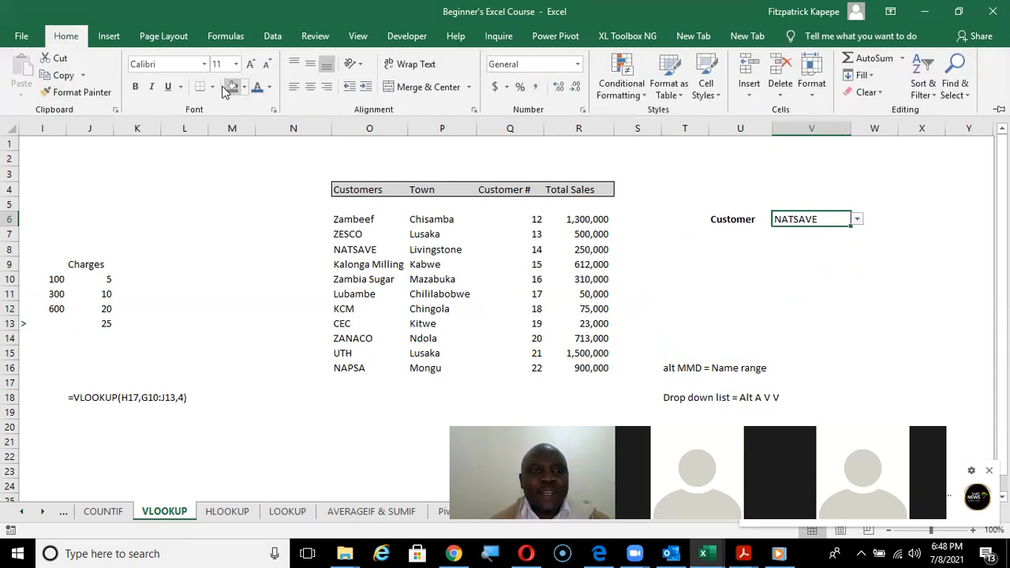
{"action": "left_click", "coordinate": [246, 86]}
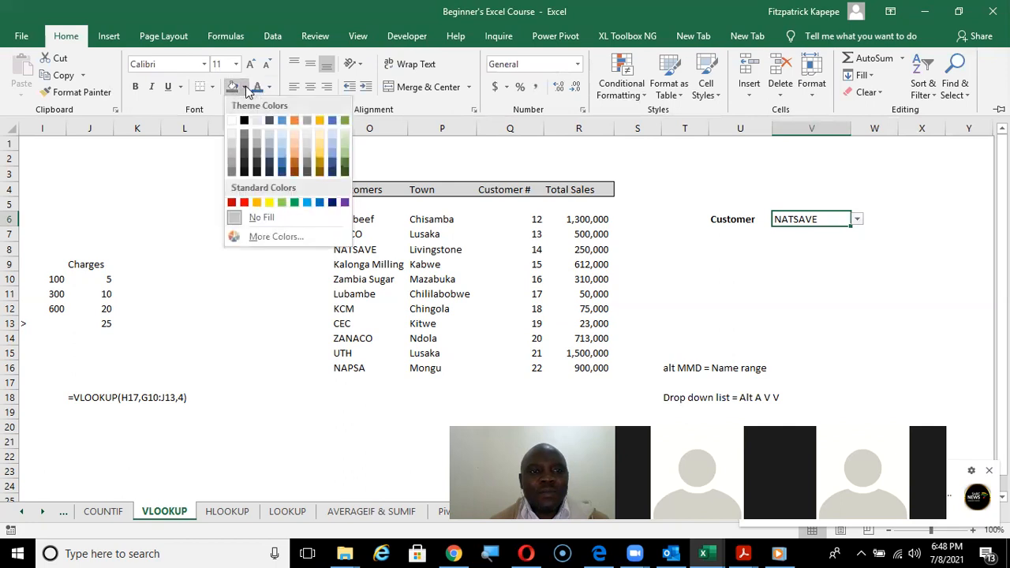
{"action": "key", "text": "Escape"}
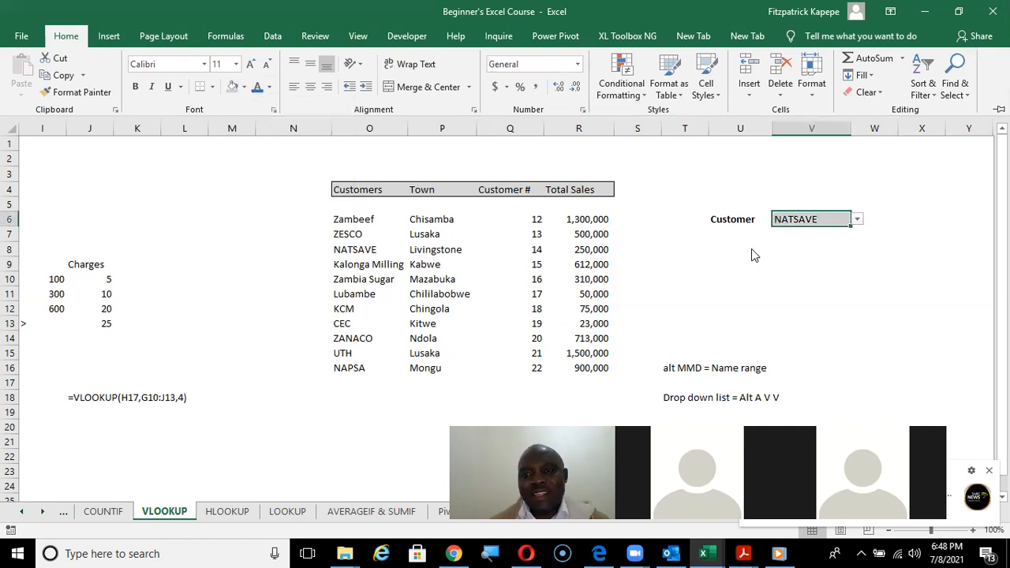
{"action": "key", "text": "Escape"}
Enter the label Town in cell U7 below the Customer label.
{"action": "left_click", "coordinate": [734, 238]}
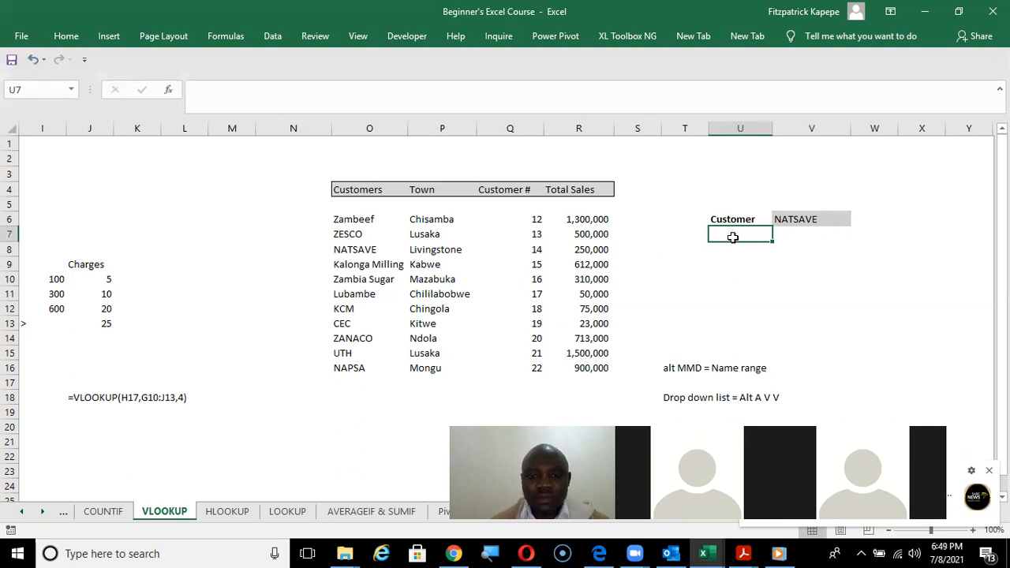
{"action": "type", "text": "To"}
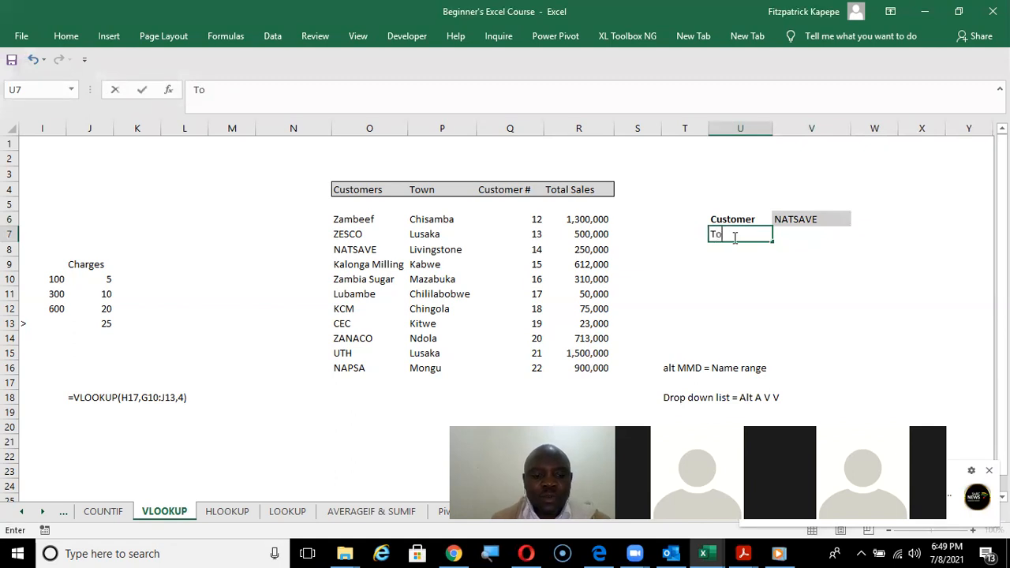
{"action": "type", "text": "wn"}
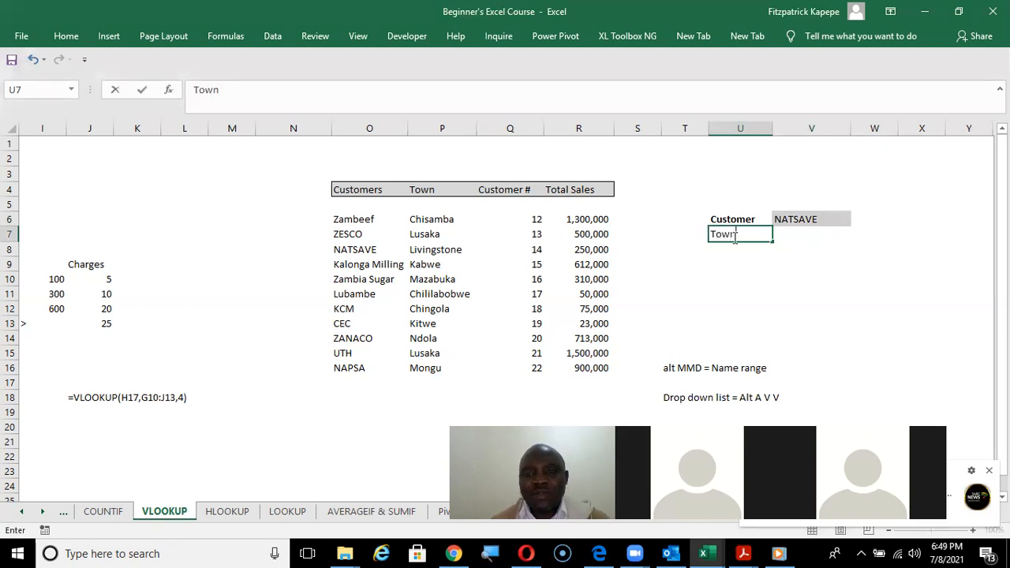
{"action": "left_click", "coordinate": [741, 224]}
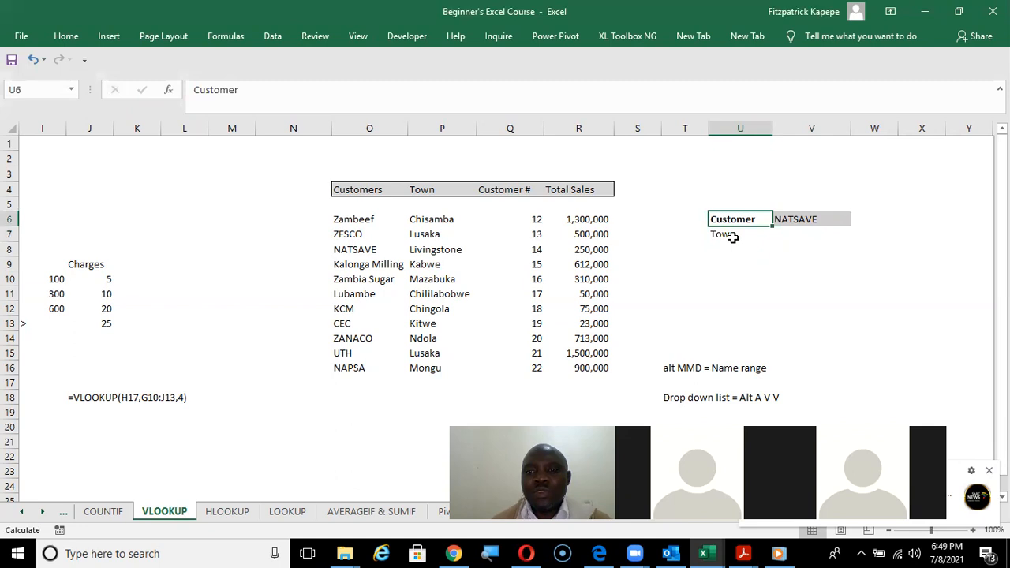
Copy the formatting of the Customer label in U6 to the Town label and the cells below it, through U10.
{"action": "right_click", "coordinate": [739, 222]}
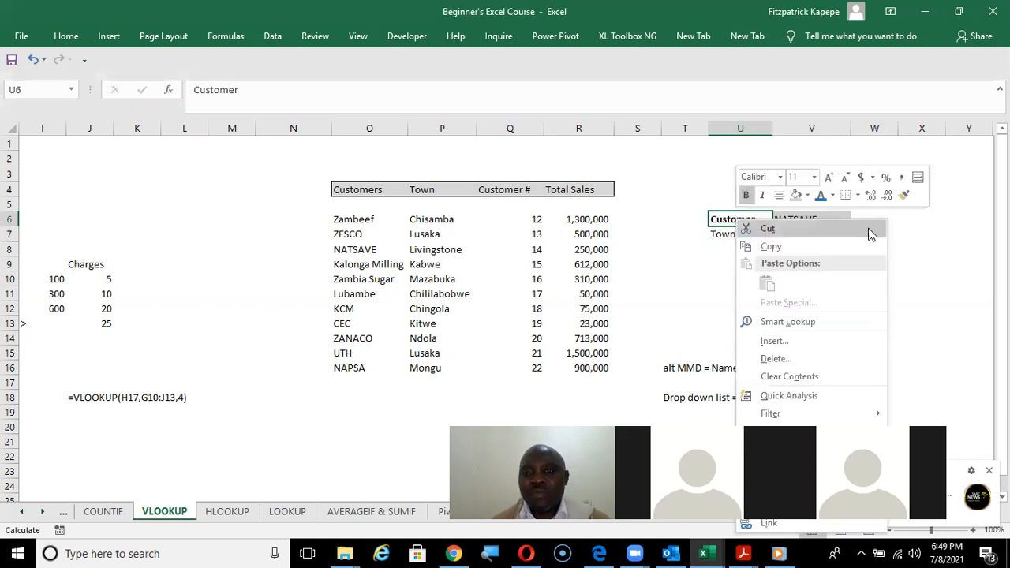
{"action": "left_click", "coordinate": [905, 195]}
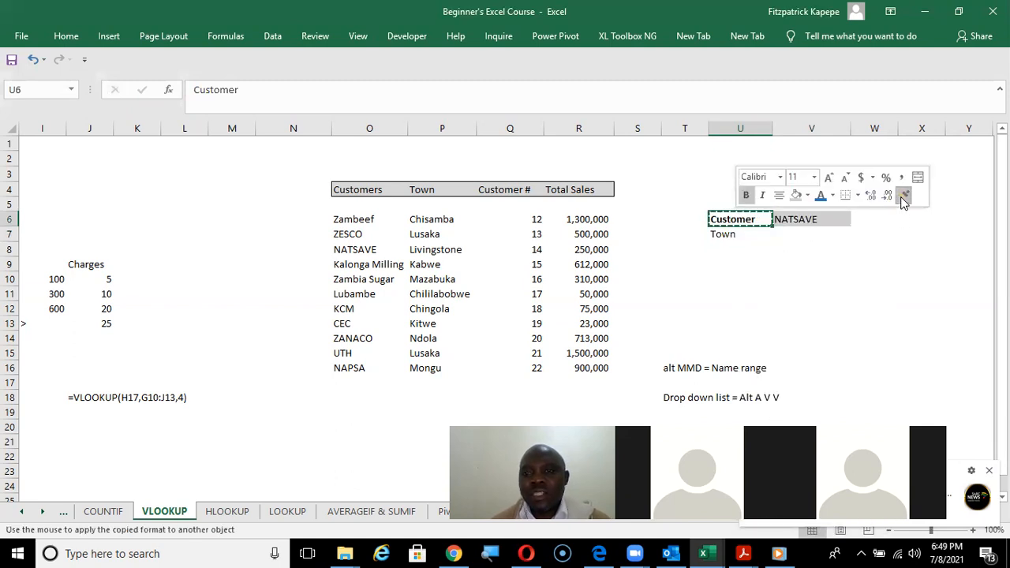
{"action": "left_click_drag", "start_coordinate": [726, 235], "coordinate": [734, 278]}
Start a VLOOKUP function in cell V7 with the customer drop-down cell V6 as its lookup value.
{"action": "left_click", "coordinate": [800, 241]}
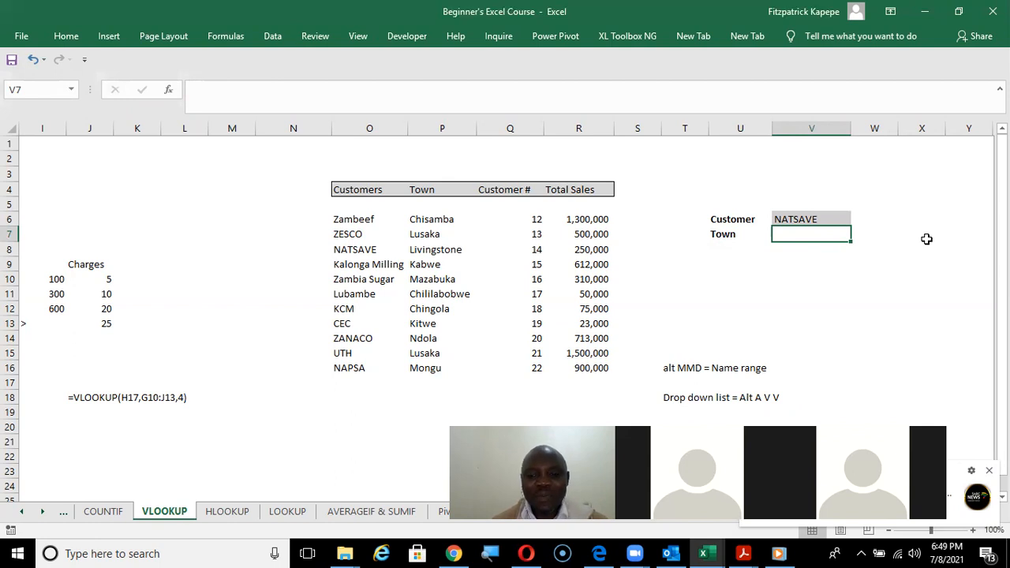
{"action": "type", "text": "=vl"}
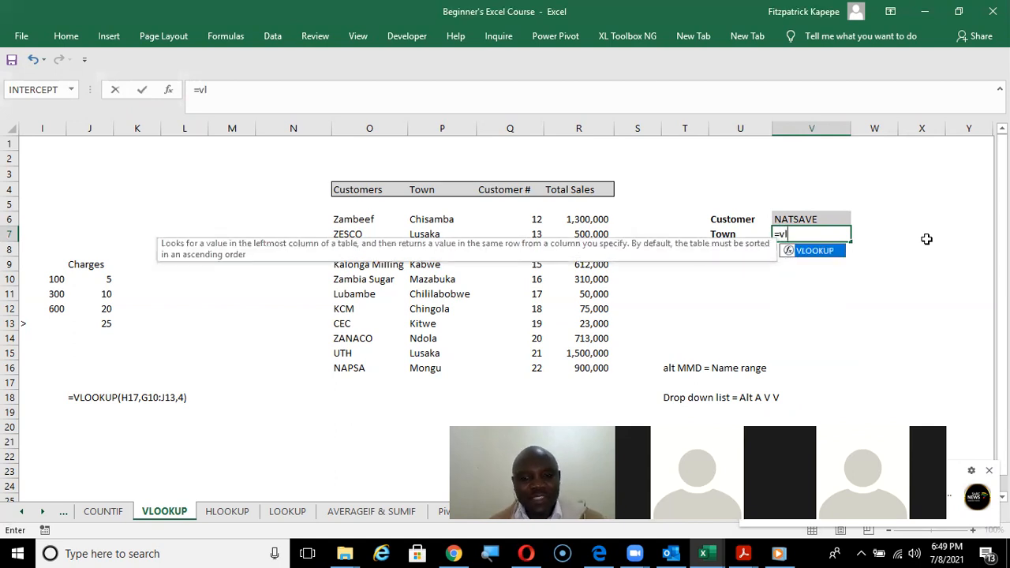
{"action": "key", "text": "Tab"}
{"action": "key", "text": "ctrl+a"}
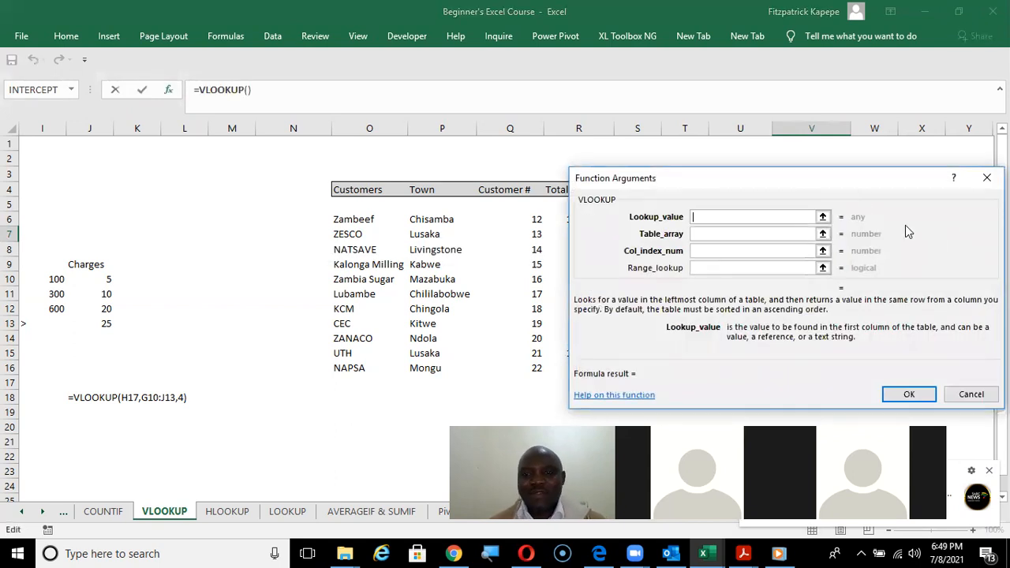
{"action": "left_click_drag", "start_coordinate": [818, 176], "coordinate": [809, 190]}
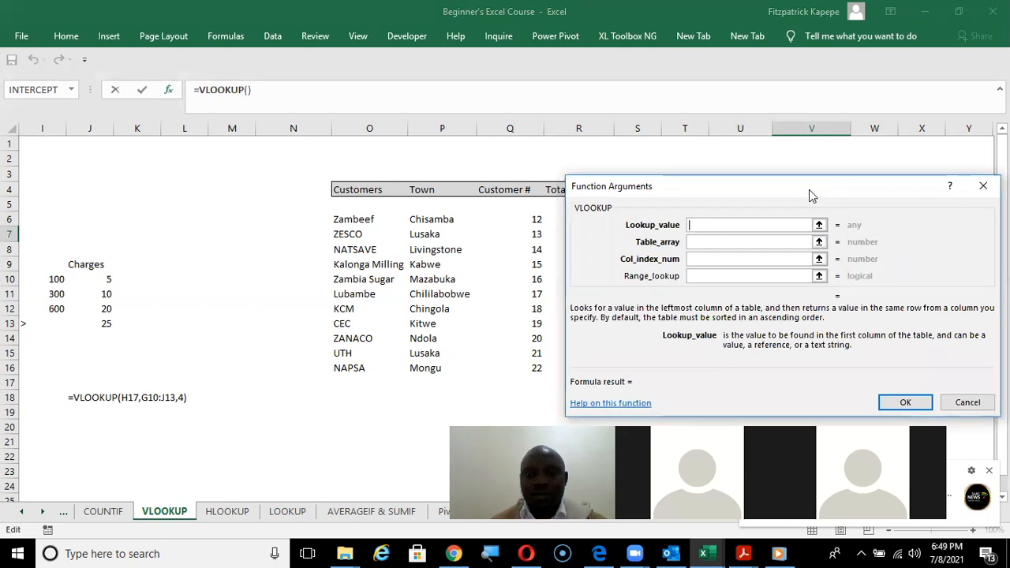
{"action": "left_click_drag", "start_coordinate": [809, 190], "coordinate": [533, 249]}
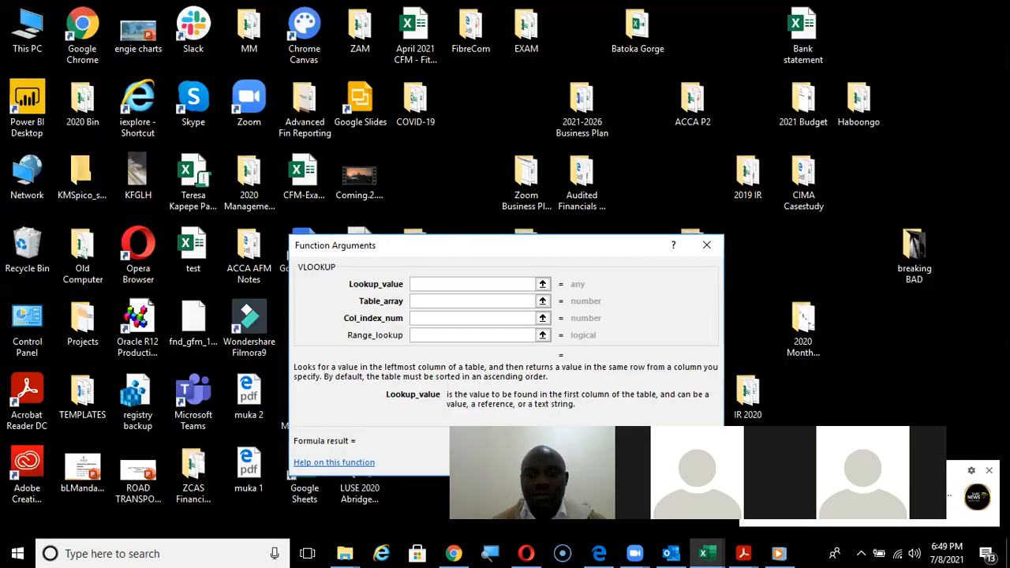
{"action": "left_click", "coordinate": [709, 552]}
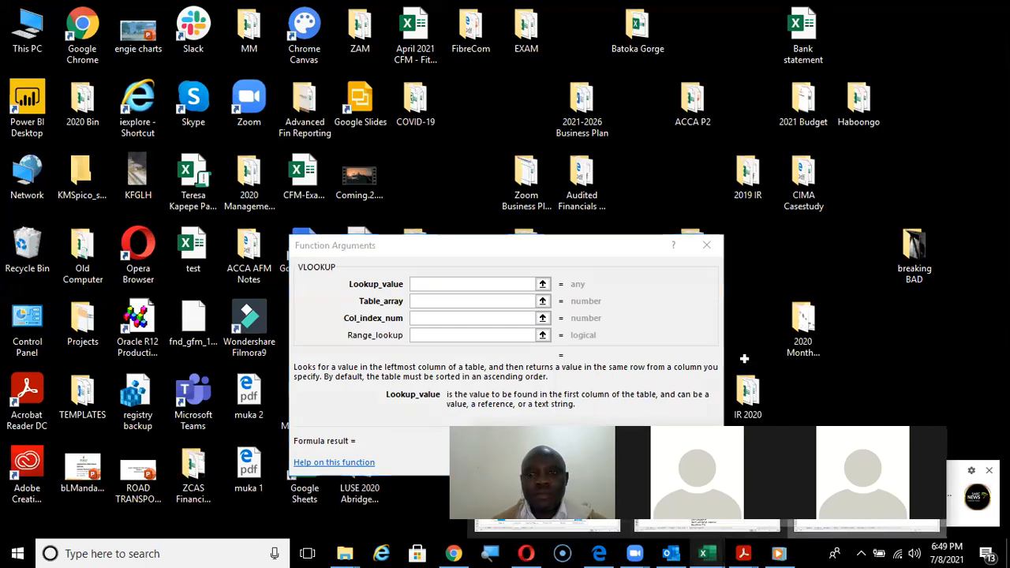
{"action": "left_click", "coordinate": [772, 527]}
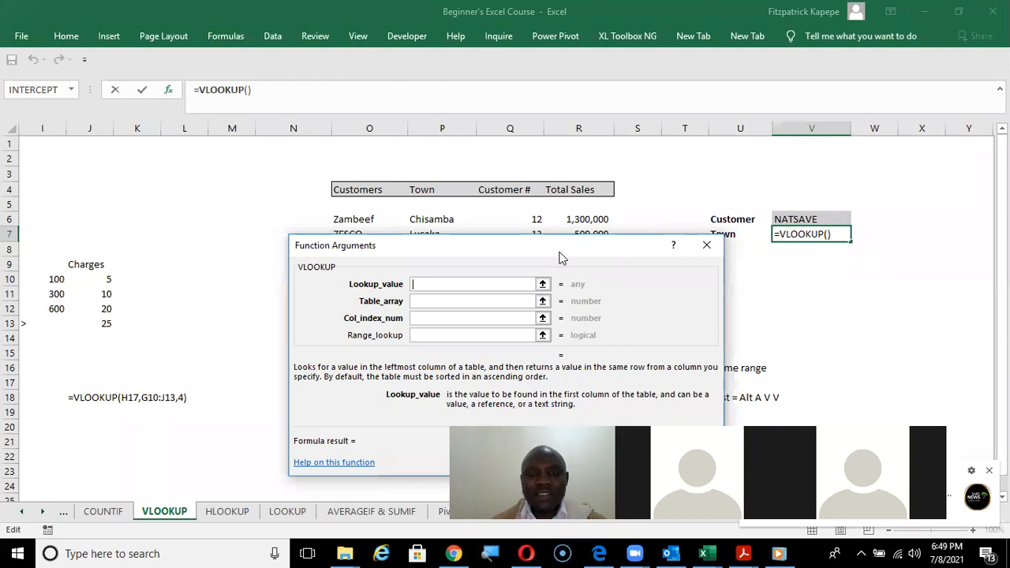
{"action": "left_click_drag", "start_coordinate": [561, 258], "coordinate": [537, 246]}
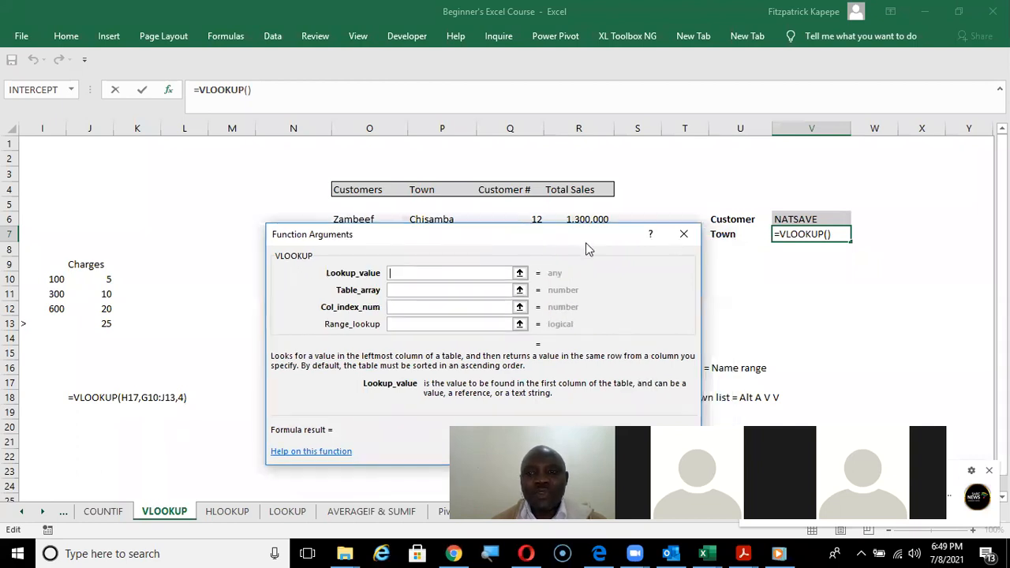
{"action": "left_click", "coordinate": [809, 220]}
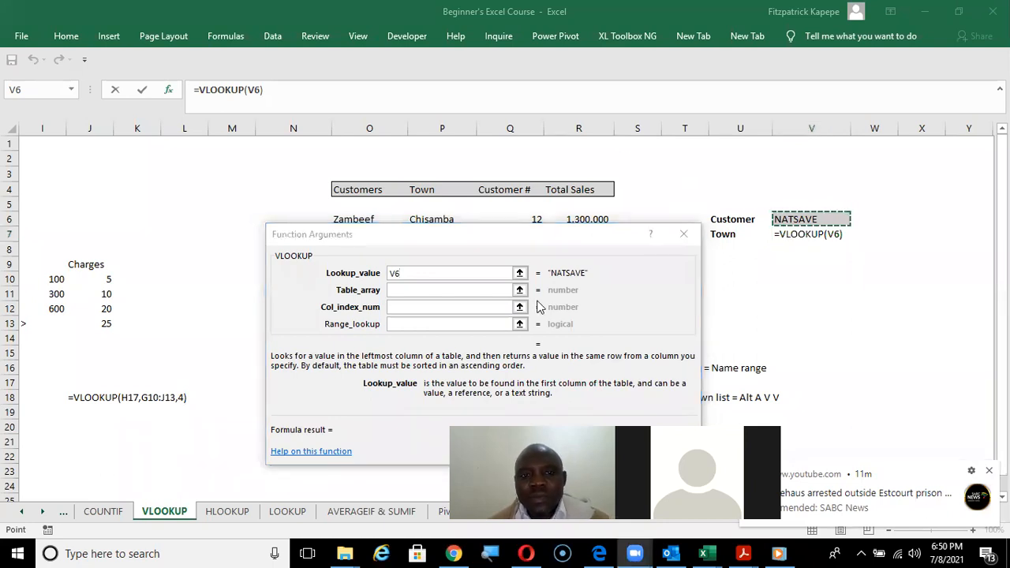
Set the VLOOKUP table array to the customer data range O6:R16.
{"action": "left_click", "coordinate": [451, 289]}
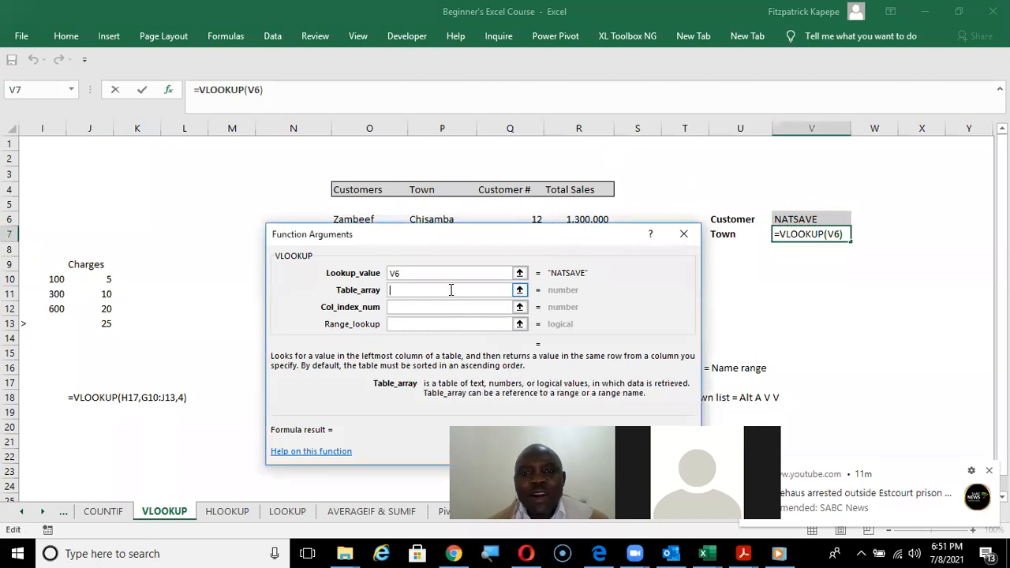
{"action": "left_click_drag", "start_coordinate": [530, 239], "coordinate": [919, 275]}
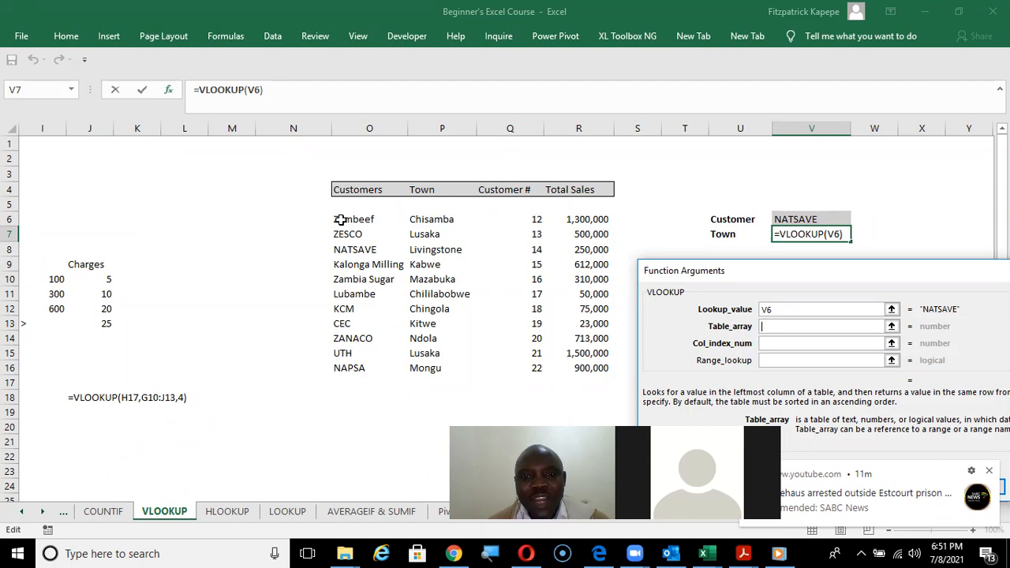
{"action": "left_click_drag", "start_coordinate": [340, 220], "coordinate": [580, 364]}
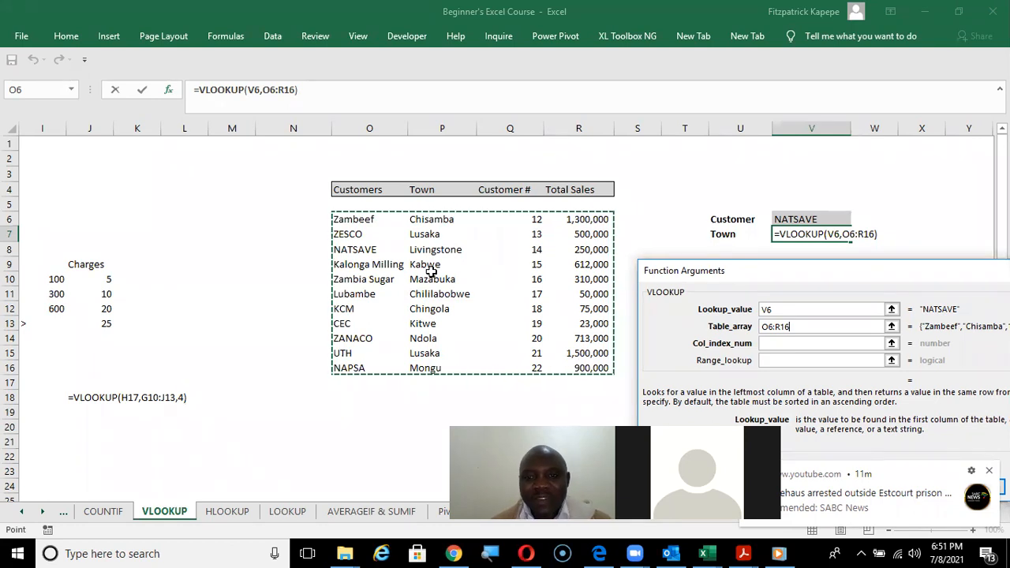
Set the VLOOKUP column index number to 2 and the range lookup to 0 for an exact match.
{"action": "left_click", "coordinate": [779, 344]}
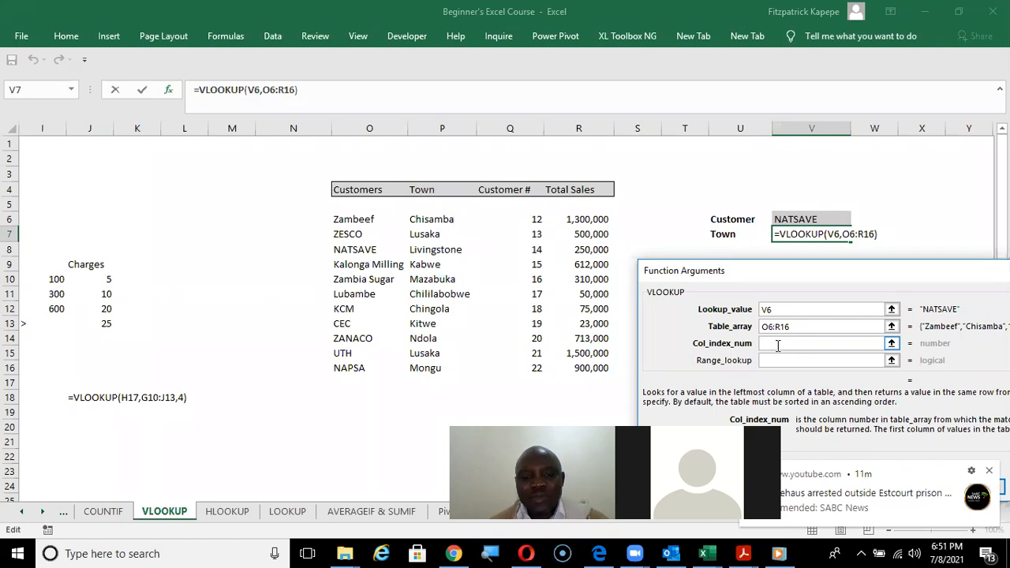
{"action": "type", "text": "2"}
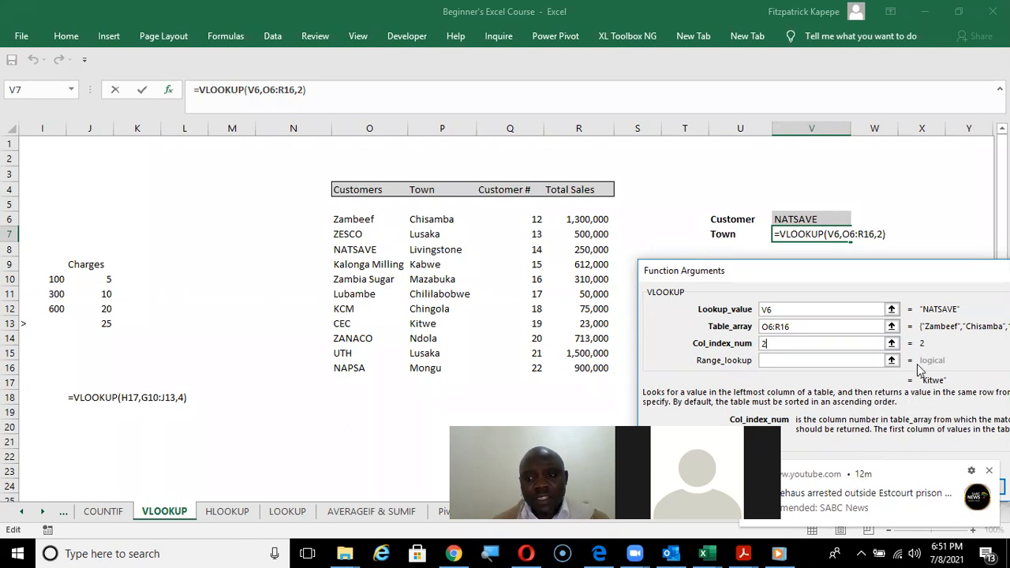
{"action": "left_click", "coordinate": [772, 360]}
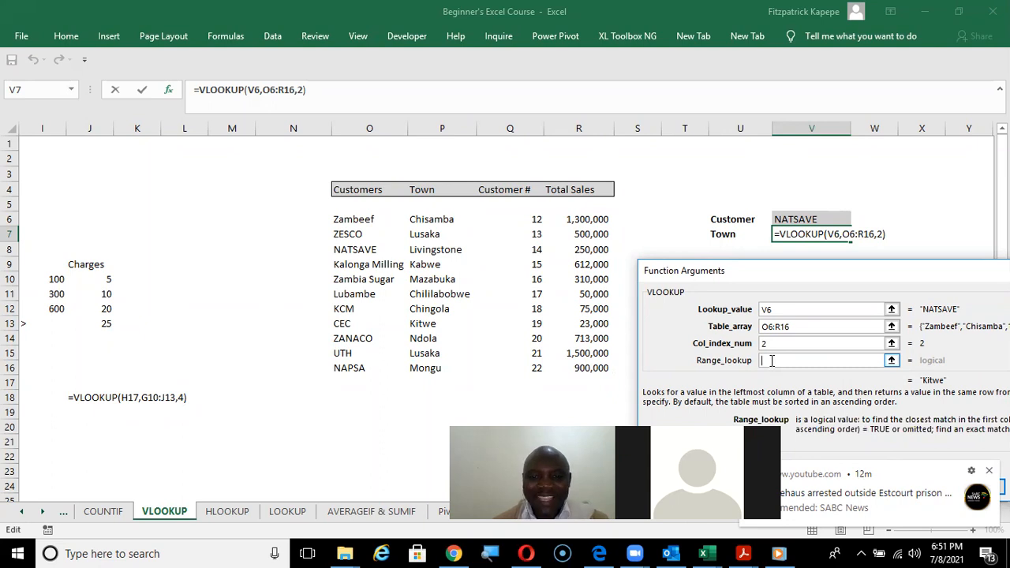
{"action": "type", "text": "0"}
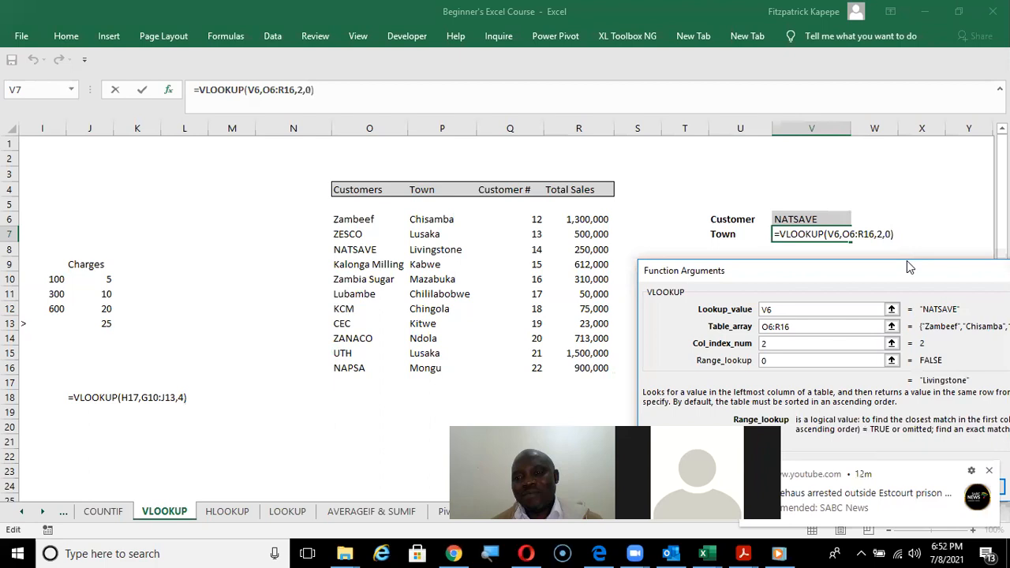
Clear the VLOOKUP table array and reselect the customer data range O6:R16 for it.
{"action": "left_click_drag", "start_coordinate": [900, 269], "coordinate": [334, 176]}
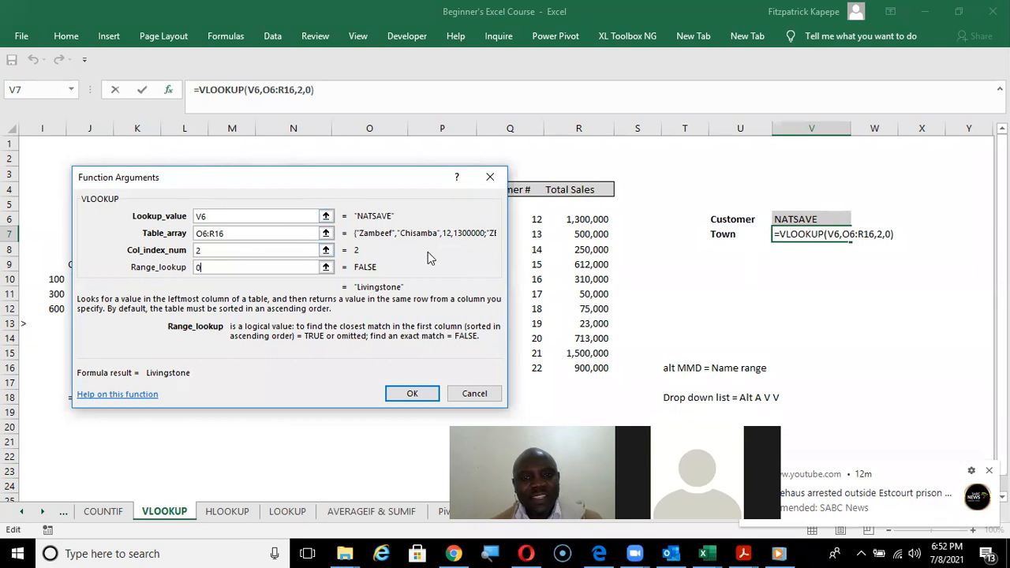
{"action": "left_click_drag", "start_coordinate": [377, 178], "coordinate": [979, 256]}
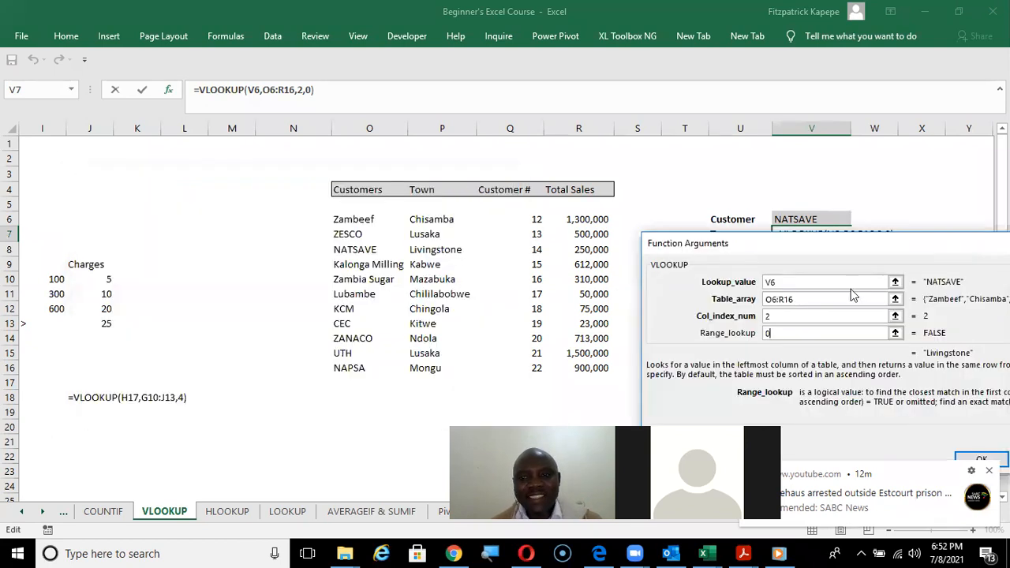
{"action": "left_click", "coordinate": [804, 298]}
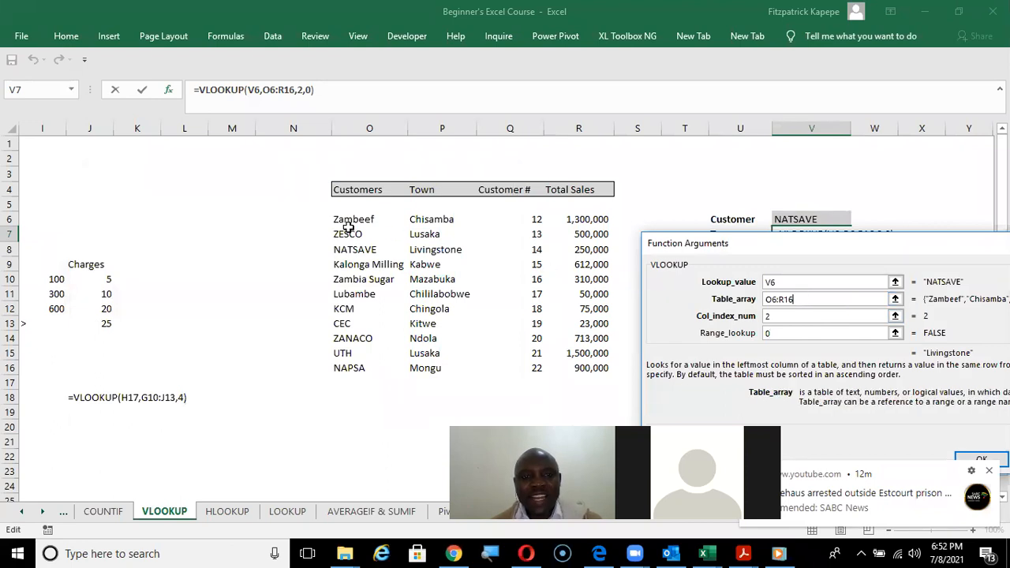
{"action": "key", "text": "BackSpace"}
{"action": "key", "text": "BackSpace"}
{"action": "key", "text": "BackSpace"}
{"action": "key", "text": "BackSpace"}
{"action": "key", "text": "BackSpace"}
{"action": "key", "text": "BackSpace"}
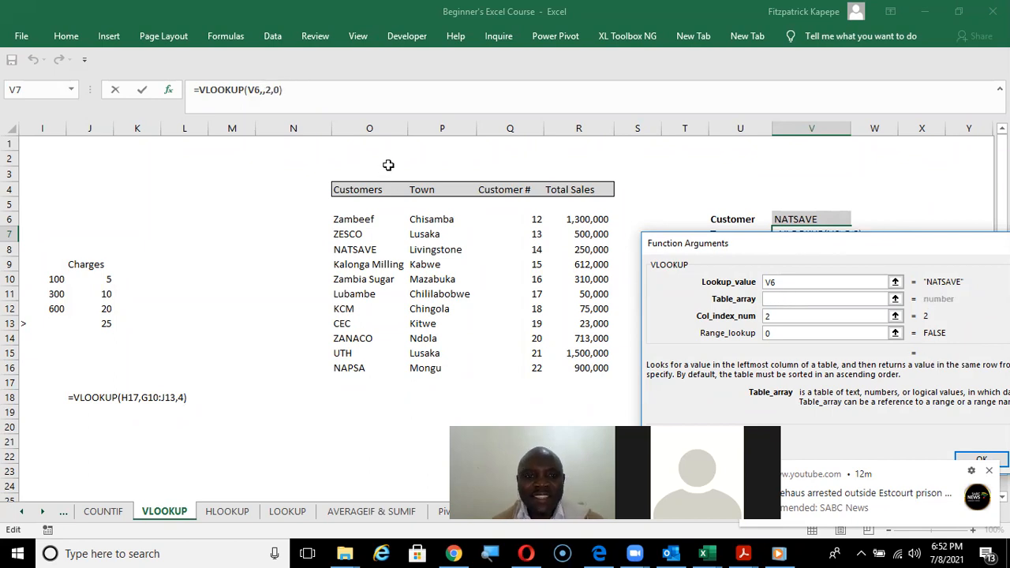
{"action": "left_click_drag", "start_coordinate": [356, 221], "coordinate": [581, 371]}
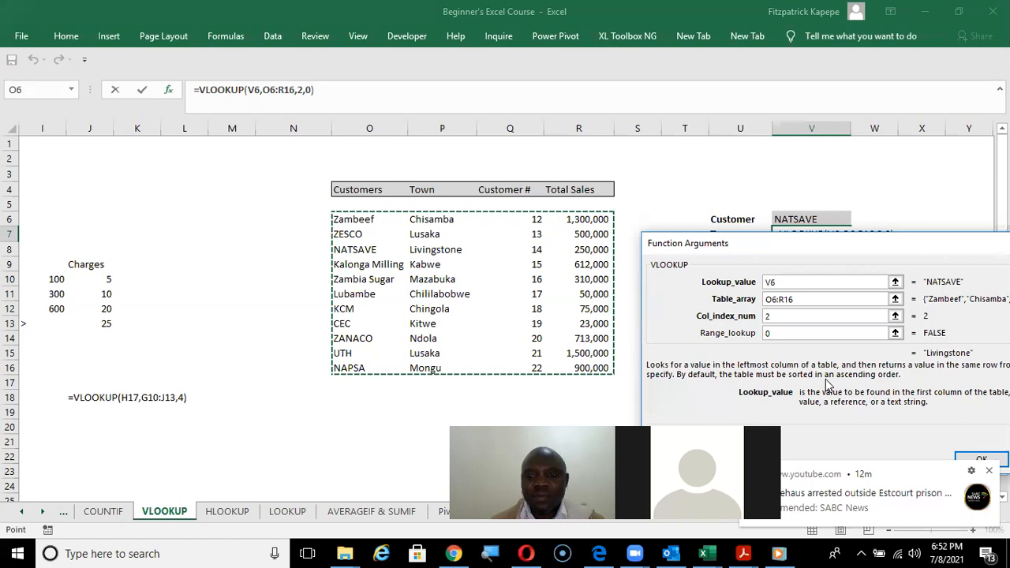
{"action": "key", "text": "BackSpace"}
{"action": "left_click", "coordinate": [355, 219]}
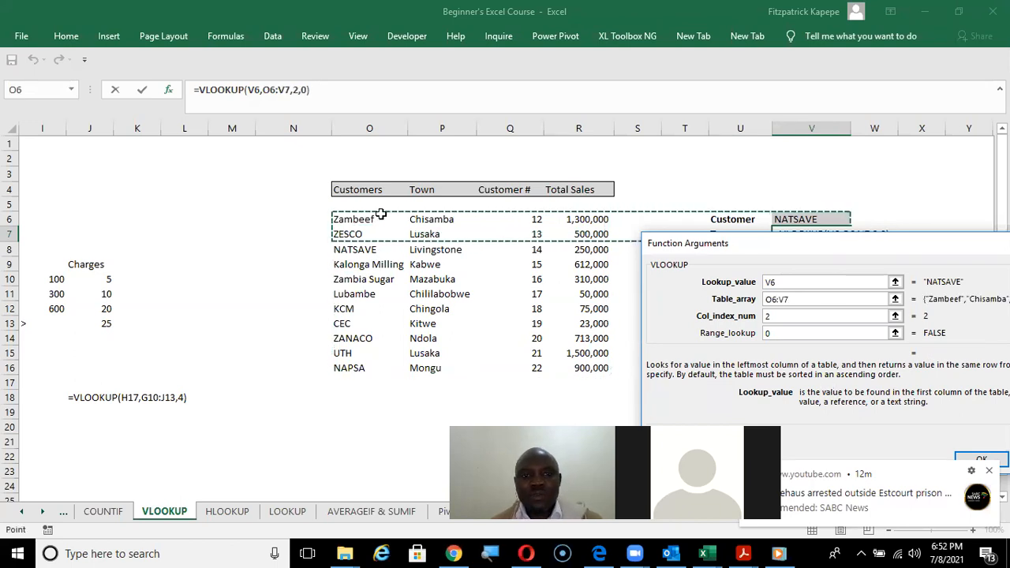
{"action": "left_click_drag", "start_coordinate": [343, 217], "coordinate": [588, 369]}
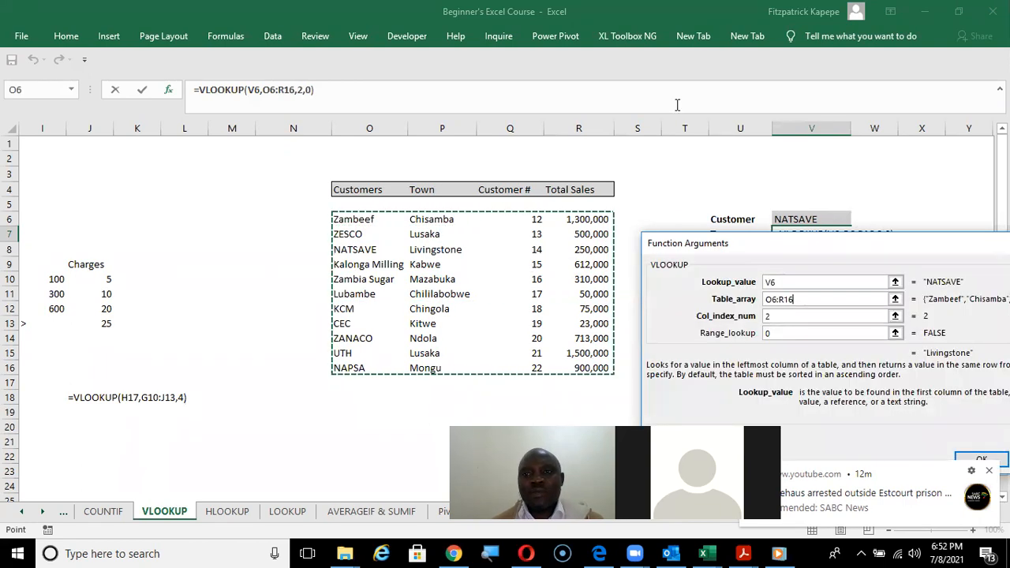
Move the function arguments dialog clear of the notification and accept the VLOOKUP formula for V7.
{"action": "left_click", "coordinate": [646, 243]}
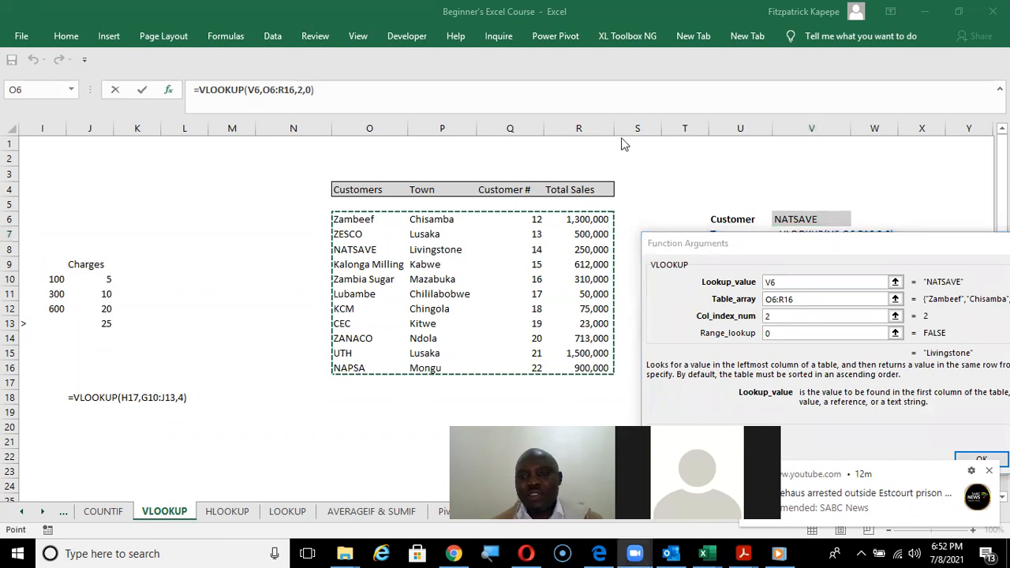
{"action": "left_click", "coordinate": [885, 252]}
{"action": "left_click_drag", "start_coordinate": [881, 252], "coordinate": [720, 148]}
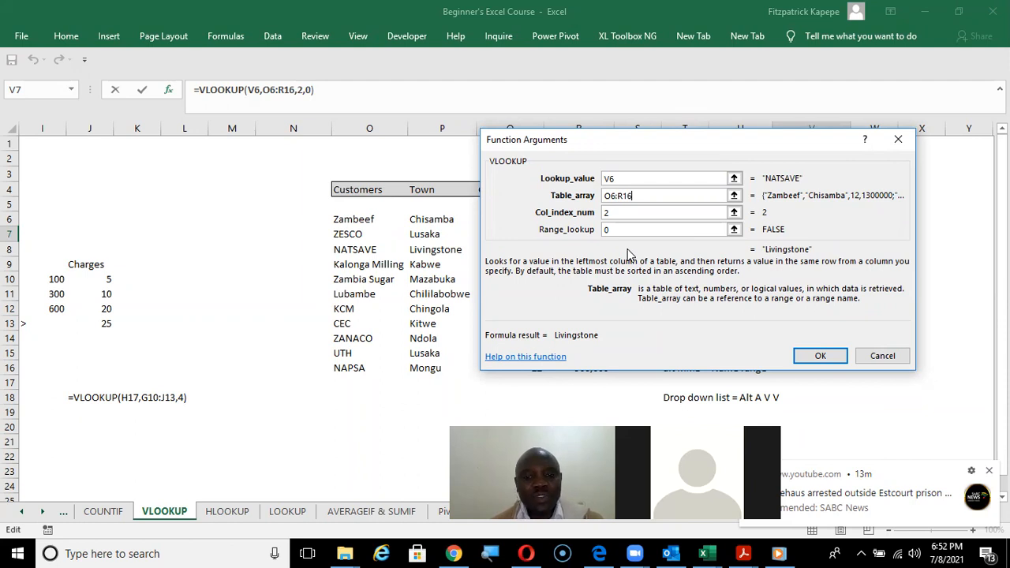
{"action": "left_click", "coordinate": [842, 357]}
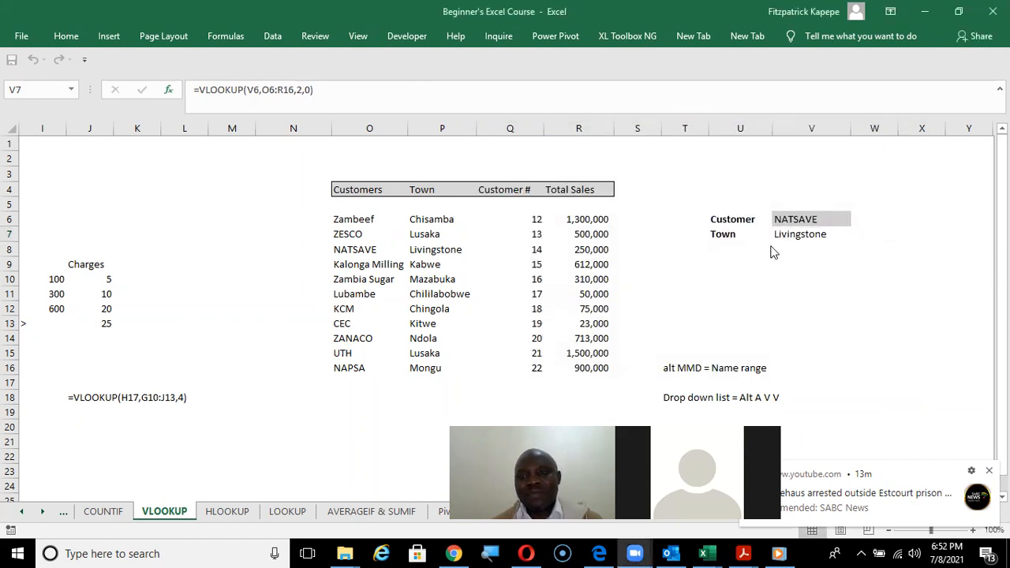
Enter the label Sales in cell U8 below the Town label.
{"action": "left_click", "coordinate": [717, 255]}
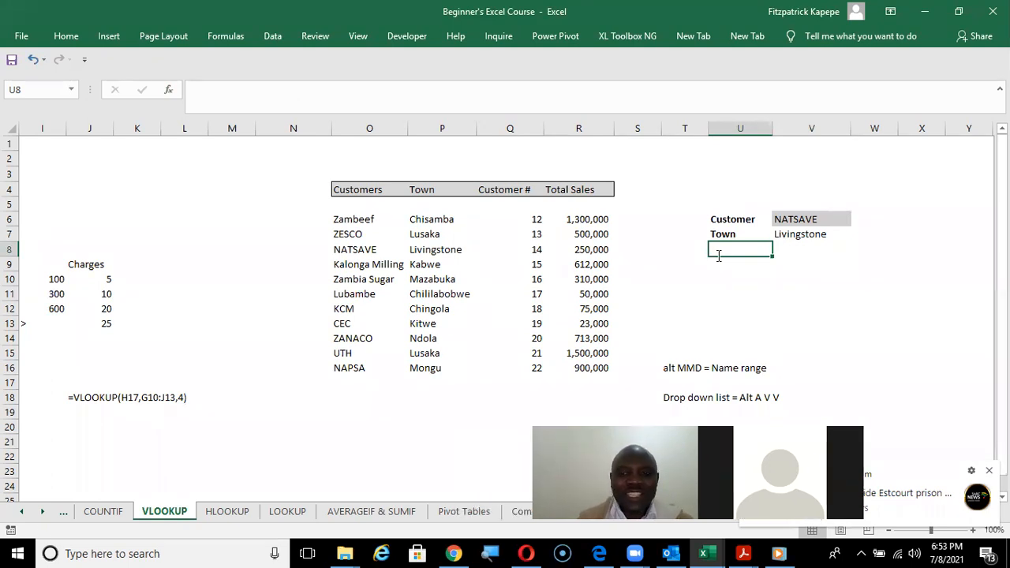
{"action": "type", "text": "Sales"}
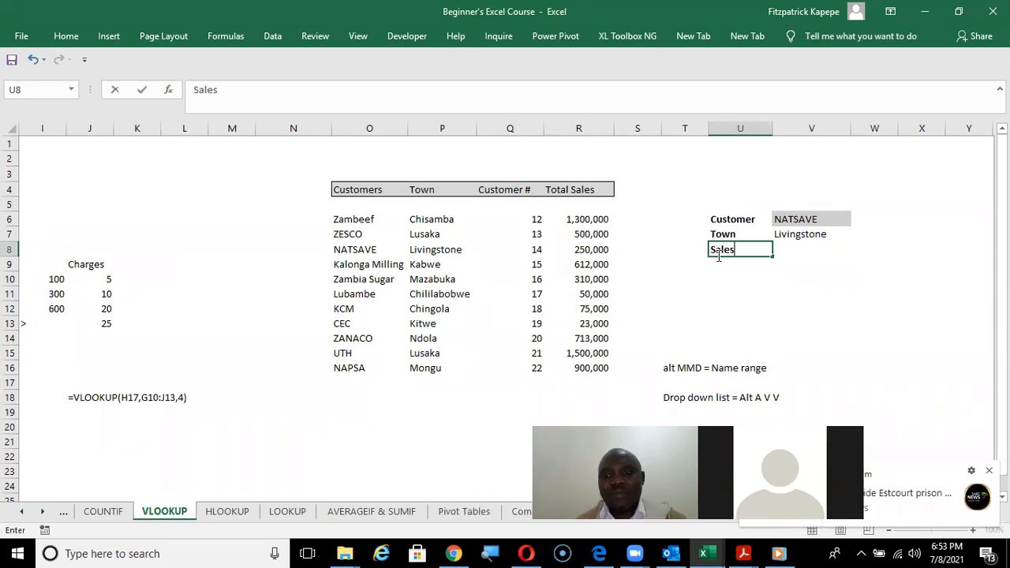
{"action": "left_click", "coordinate": [795, 253]}
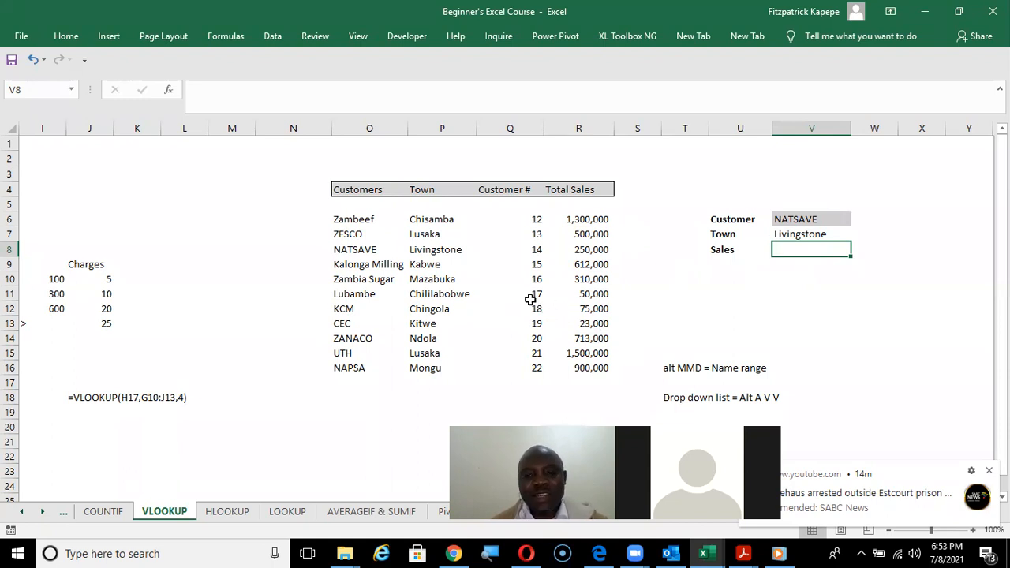
Name the customer data range O6:R16 as data.
{"action": "left_click_drag", "start_coordinate": [359, 221], "coordinate": [580, 361]}
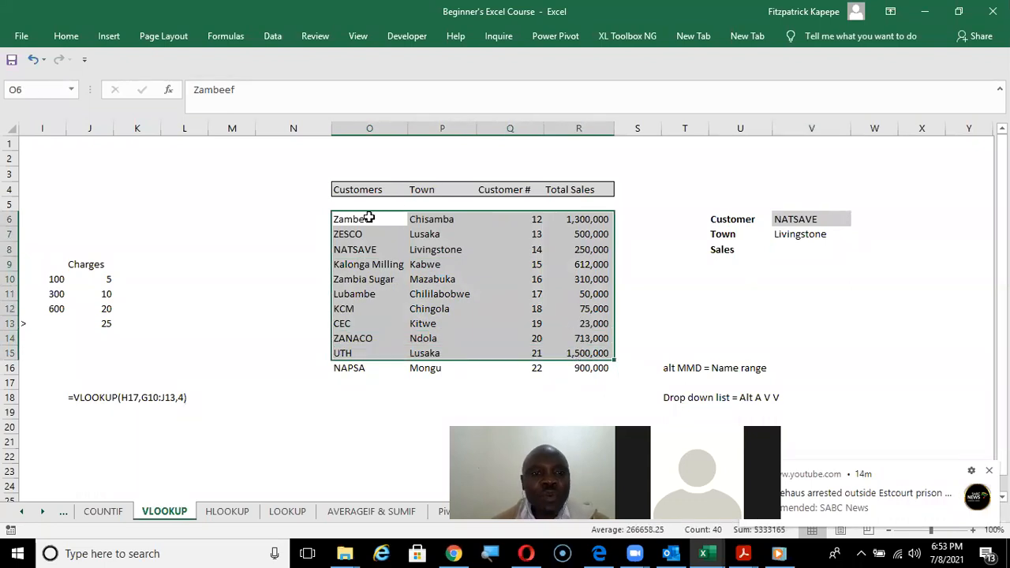
{"action": "left_click", "coordinate": [337, 222]}
{"action": "left_click_drag", "start_coordinate": [337, 222], "coordinate": [578, 367]}
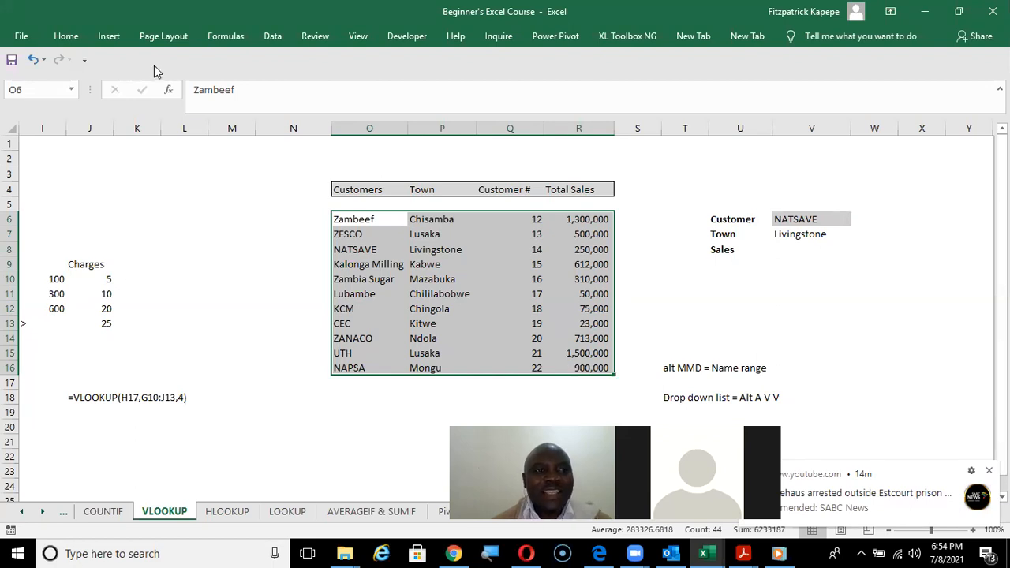
{"action": "left_click", "coordinate": [26, 88]}
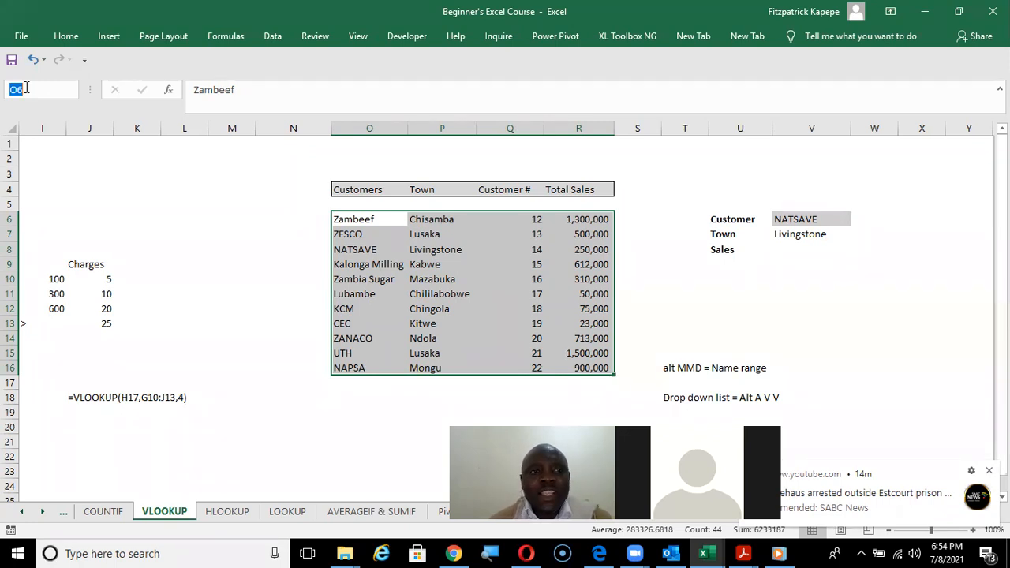
{"action": "type", "text": "data"}
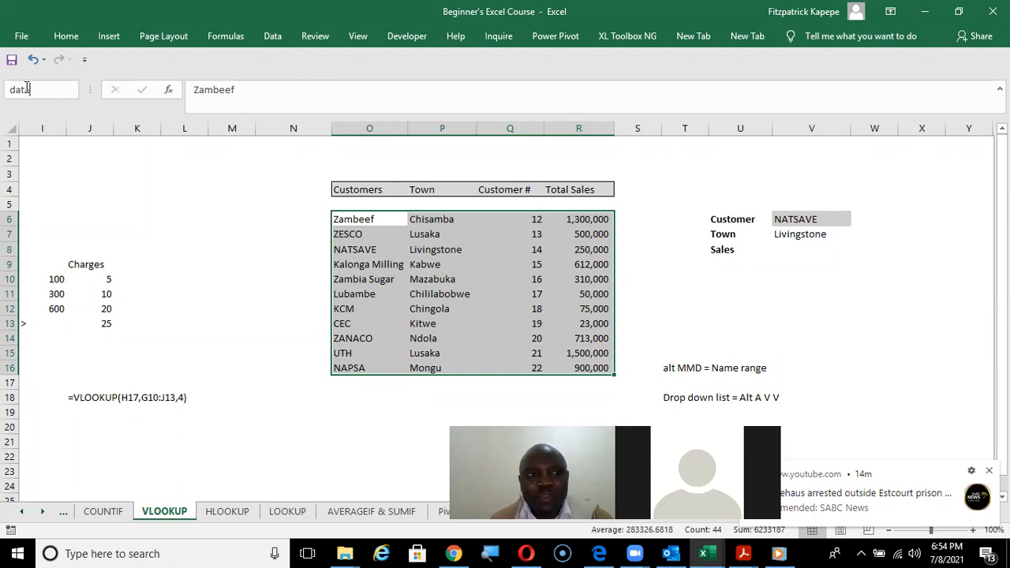
{"action": "key", "text": "Return"}
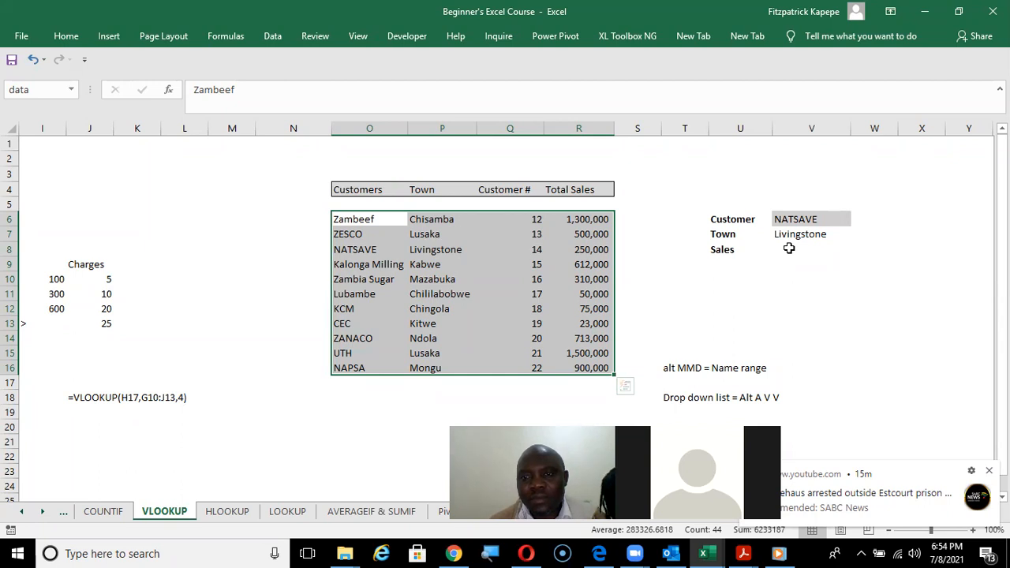
Start a VLOOKUP in V8 beside the Sales label, with the customer in V6 as the lookup value.
{"action": "left_click", "coordinate": [789, 249]}
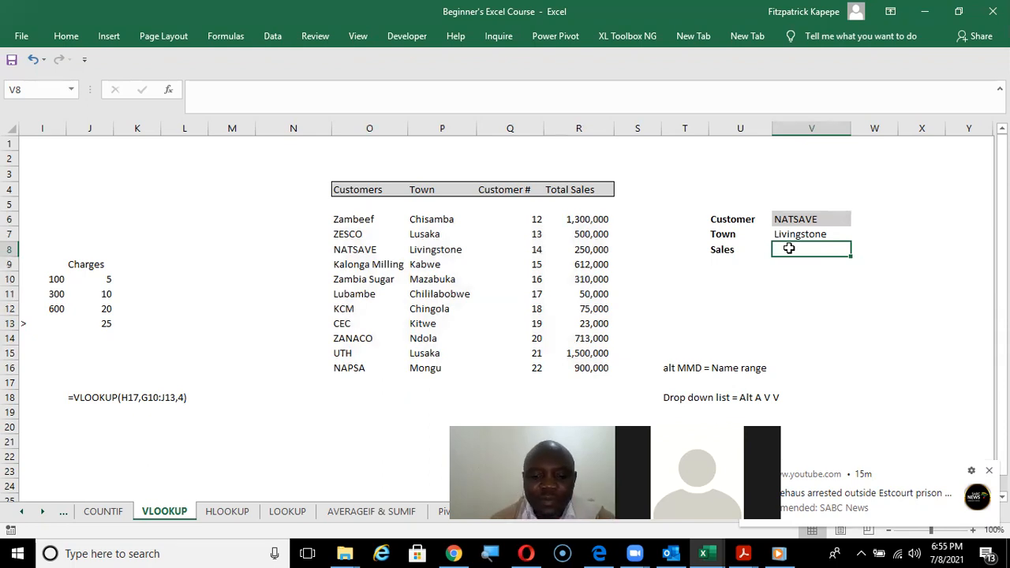
{"action": "type", "text": "=vl"}
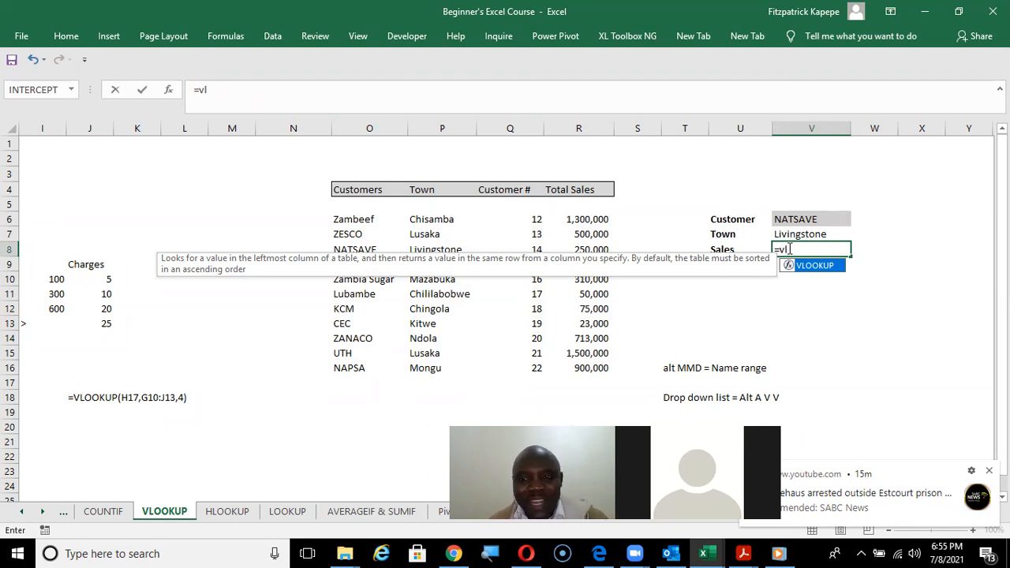
{"action": "key", "text": "Tab"}
{"action": "key", "text": "ctrl+a"}
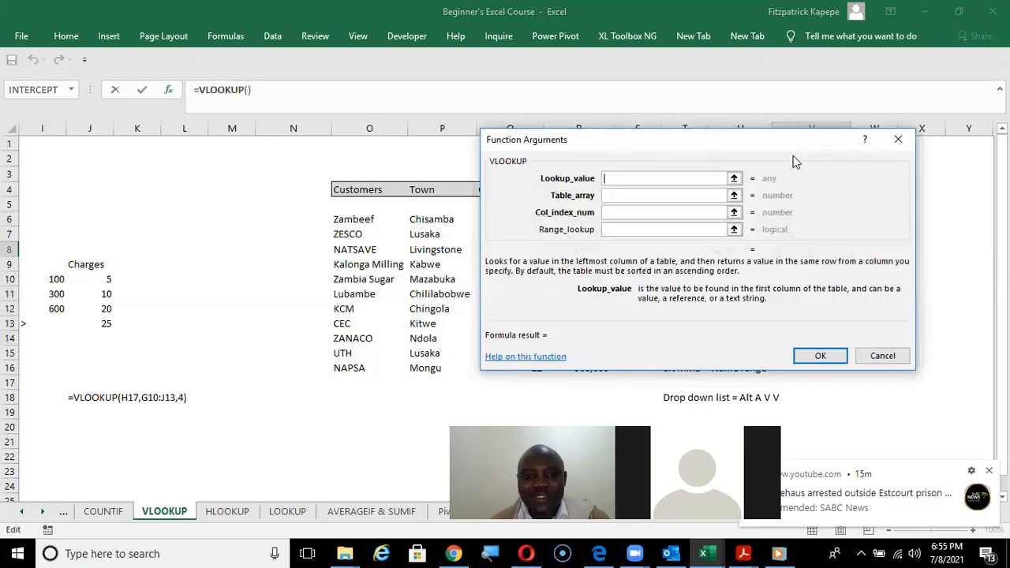
{"action": "left_click_drag", "start_coordinate": [796, 162], "coordinate": [431, 338]}
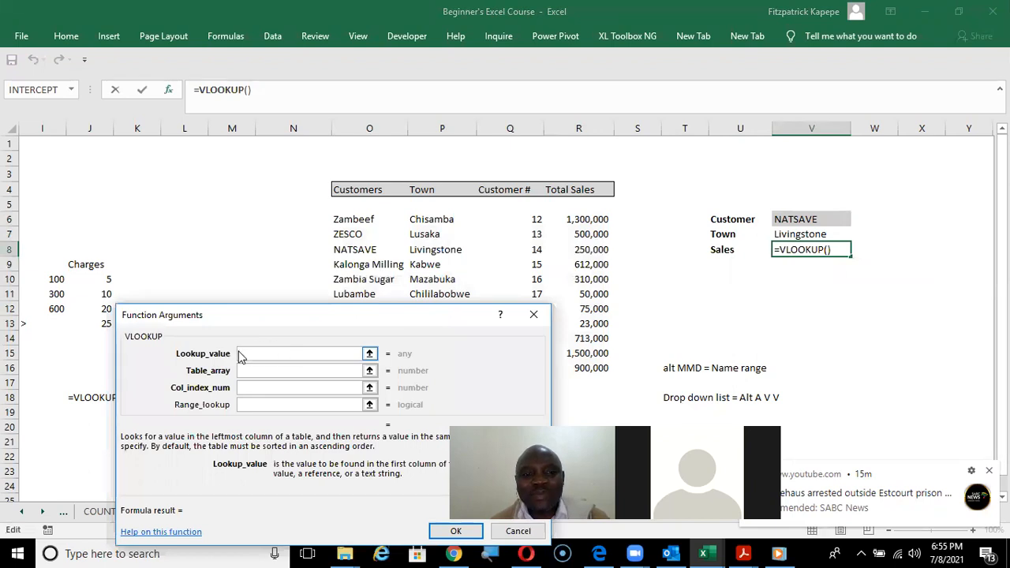
{"action": "left_click", "coordinate": [805, 219]}
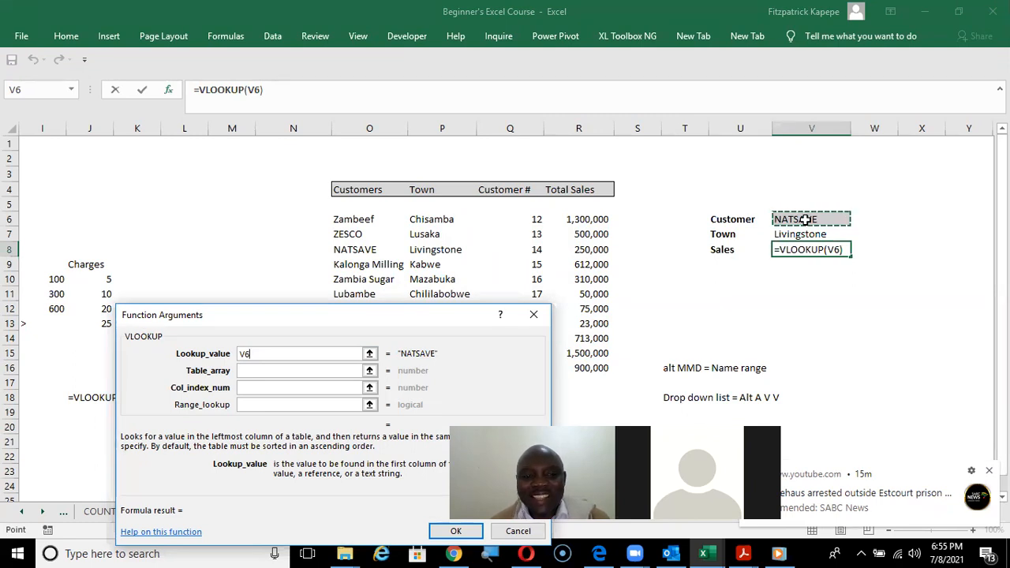
Set the VLOOKUP table array to the named range data.
{"action": "left_click", "coordinate": [283, 368]}
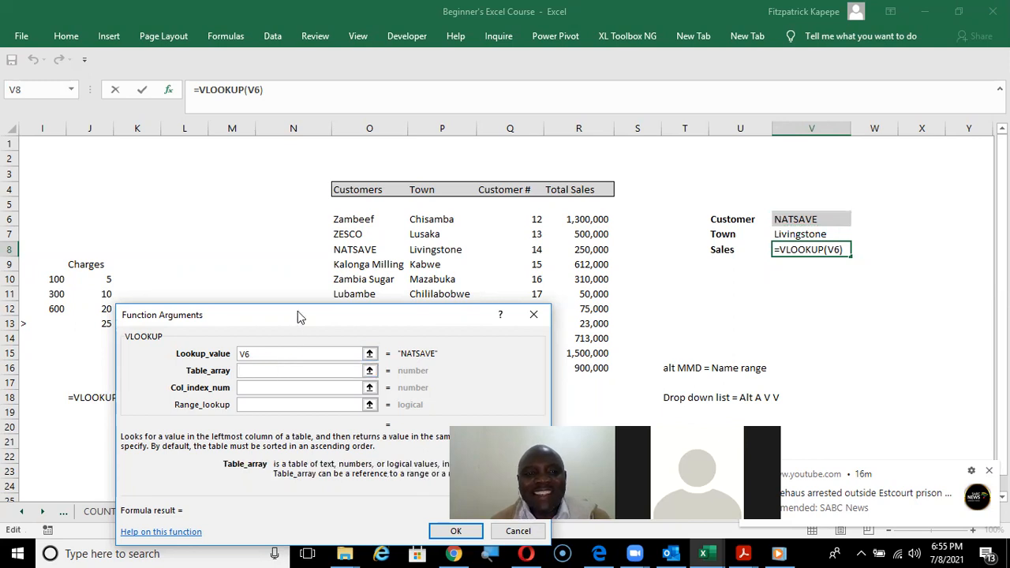
{"action": "left_click_drag", "start_coordinate": [298, 316], "coordinate": [323, 349]}
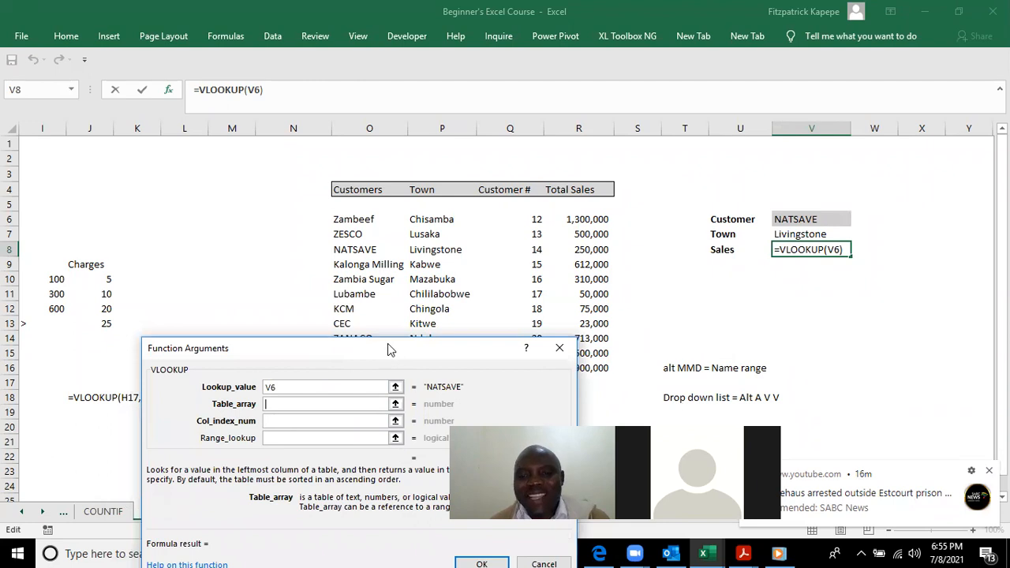
{"action": "left_click_drag", "start_coordinate": [388, 345], "coordinate": [398, 177]}
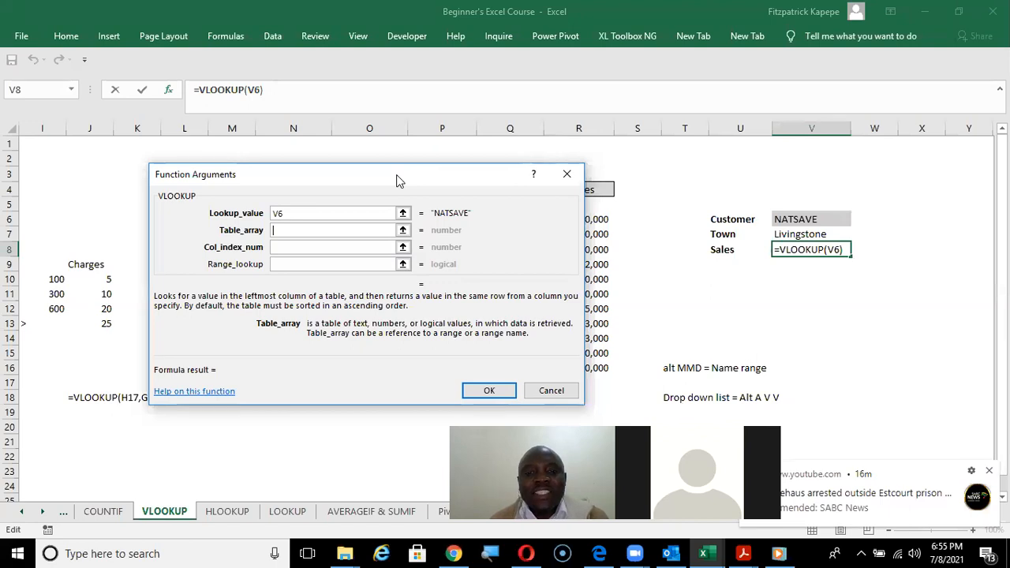
{"action": "type", "text": "d"}
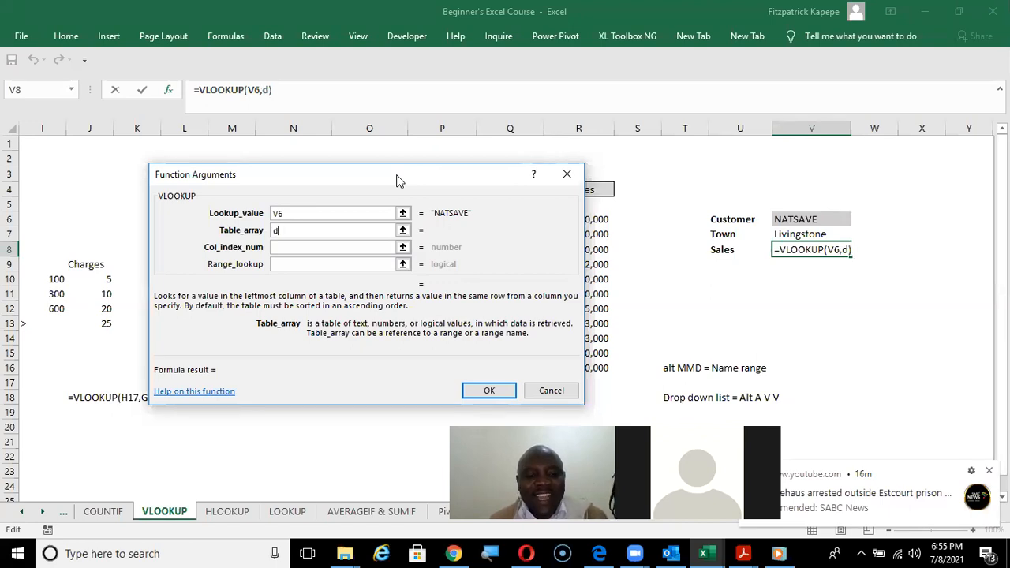
{"action": "type", "text": "ata"}
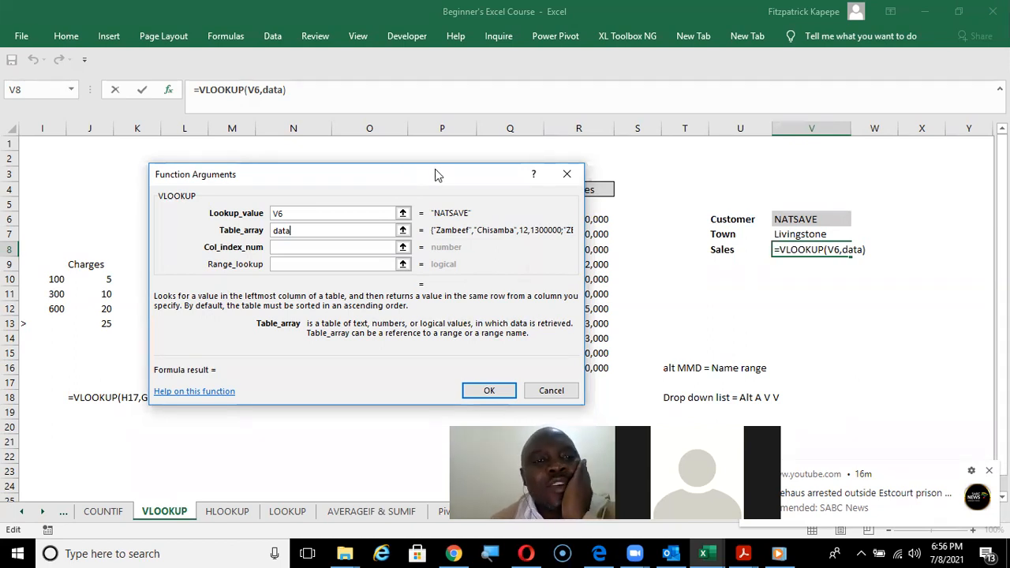
Try the column index number 4 for the Sales lookup, then discard the unfinished formula.
{"action": "left_click", "coordinate": [292, 247]}
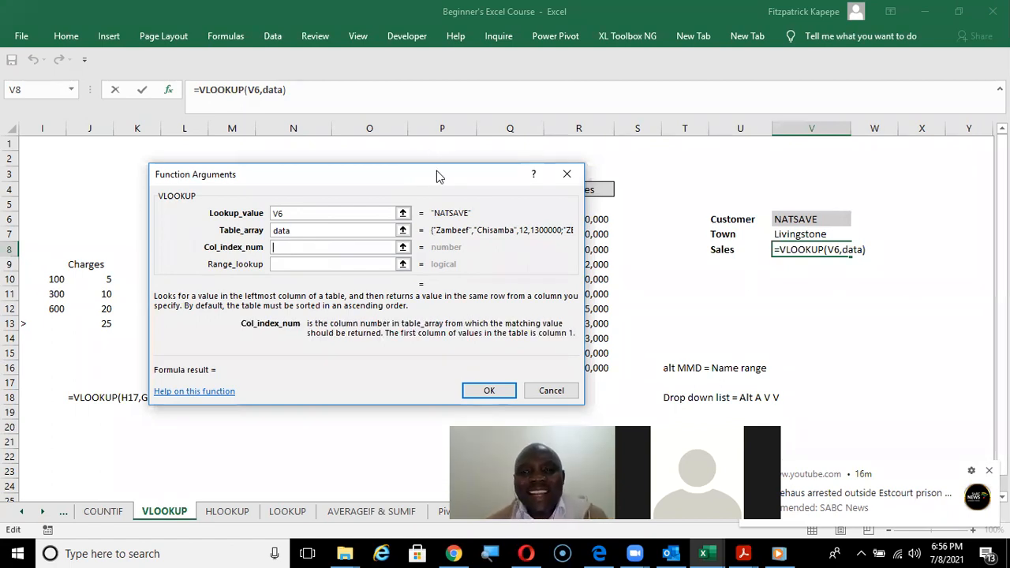
{"action": "left_click_drag", "start_coordinate": [432, 179], "coordinate": [313, 348]}
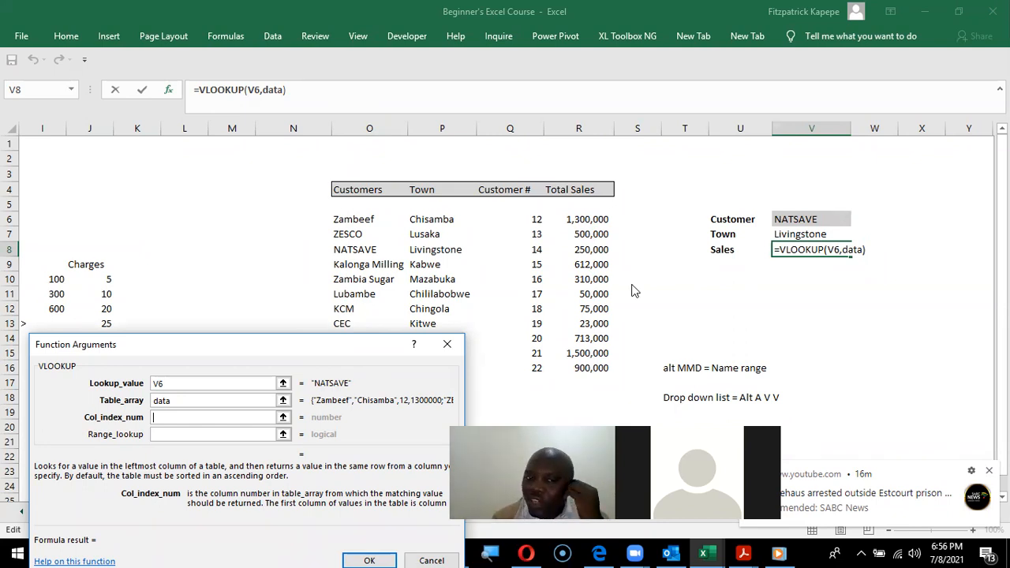
{"action": "type", "text": "4"}
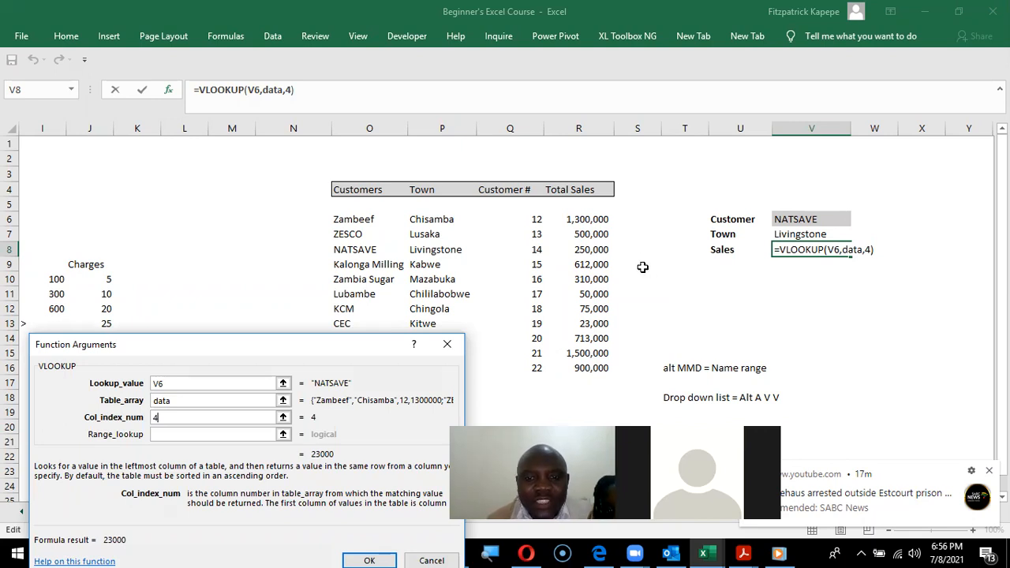
{"action": "key", "text": "Return"}
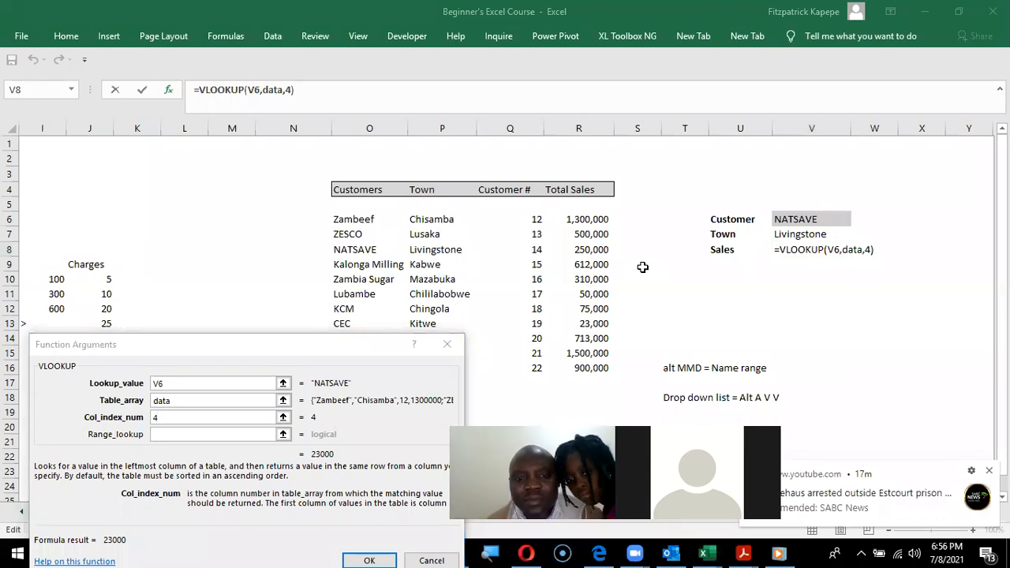
{"action": "left_click", "coordinate": [448, 345]}
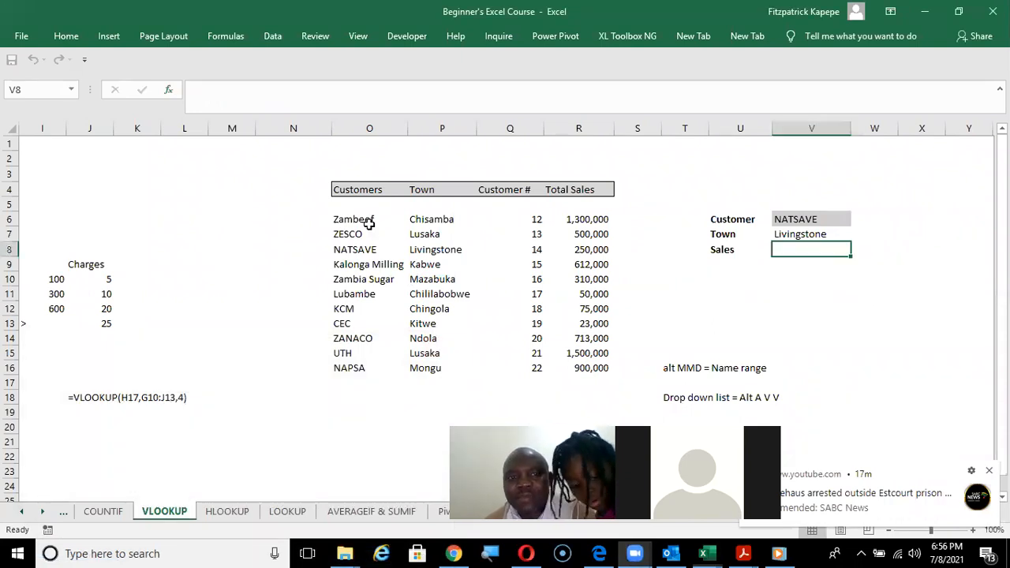
{"action": "left_click", "coordinate": [341, 219]}
{"action": "key", "text": "shift+Right"}
{"action": "key", "text": "shift+Right"}
{"action": "key", "text": "shift+Right"}
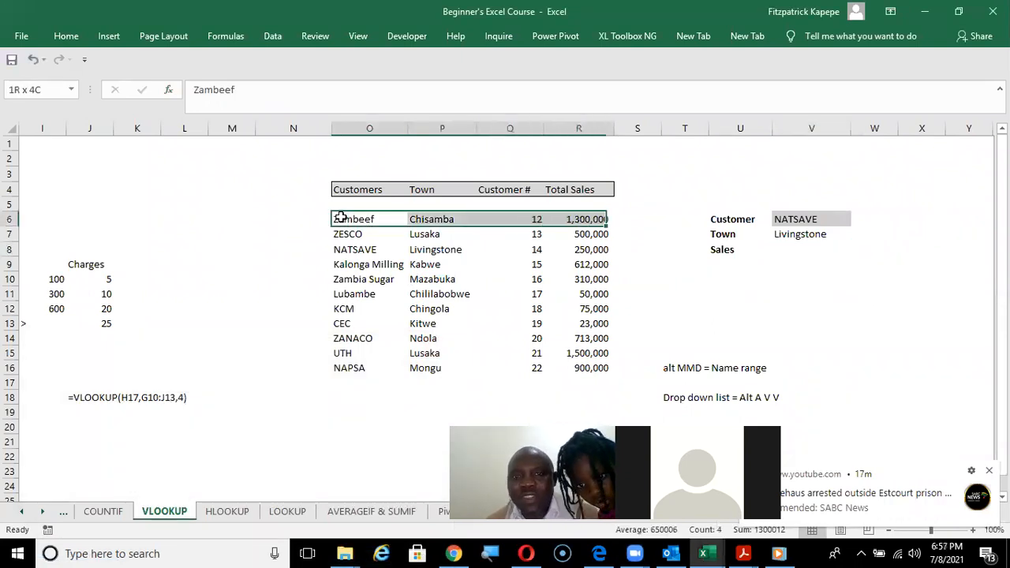
{"action": "key", "text": "shift+Down"}
{"action": "key", "text": "shift+Down"}
{"action": "key", "text": "shift+Down"}
{"action": "key", "text": "shift+Down"}
{"action": "key", "text": "shift+Down"}
{"action": "key", "text": "shift+Down"}
{"action": "key", "text": "shift+Down"}
{"action": "key", "text": "shift+Down"}
{"action": "key", "text": "shift+Down"}
{"action": "key", "text": "shift+Down"}
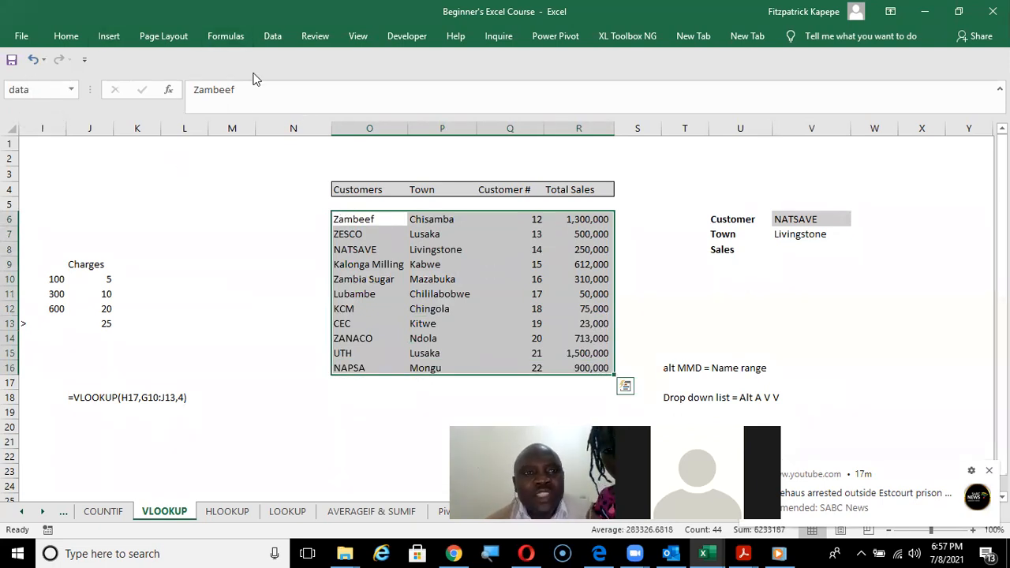
{"action": "left_click", "coordinate": [226, 36]}
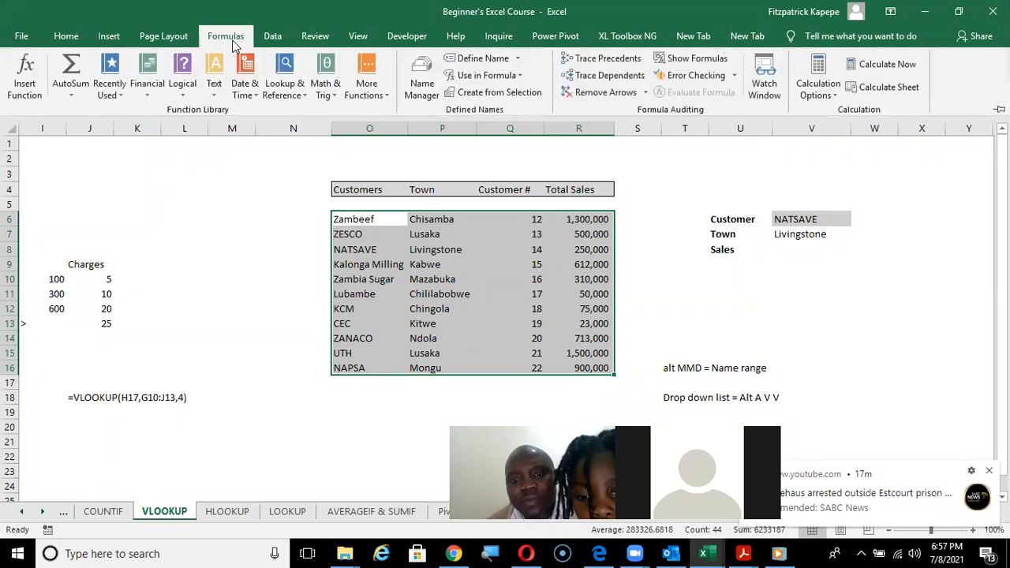
{"action": "left_click", "coordinate": [482, 58]}
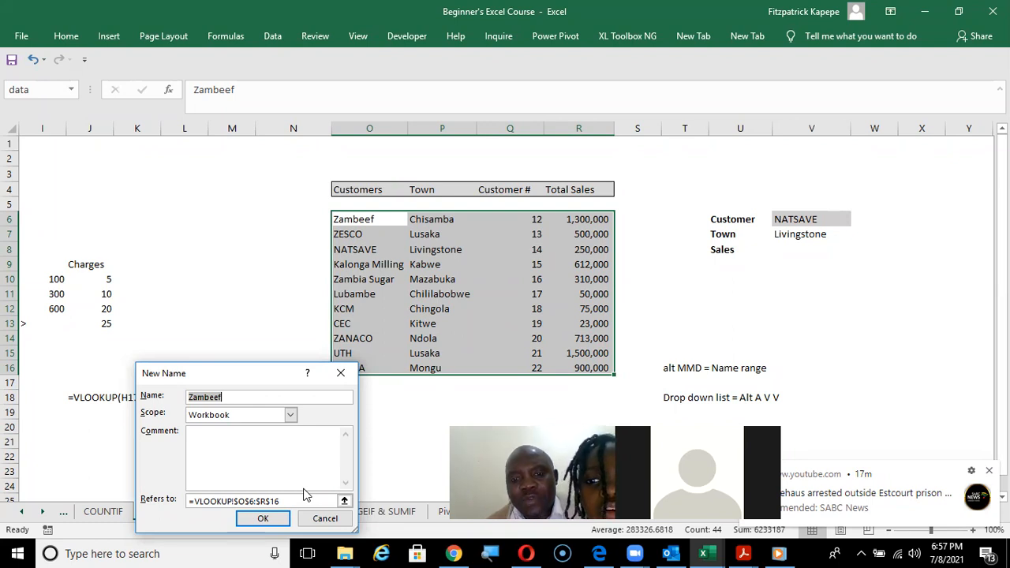
{"action": "left_click", "coordinate": [342, 374]}
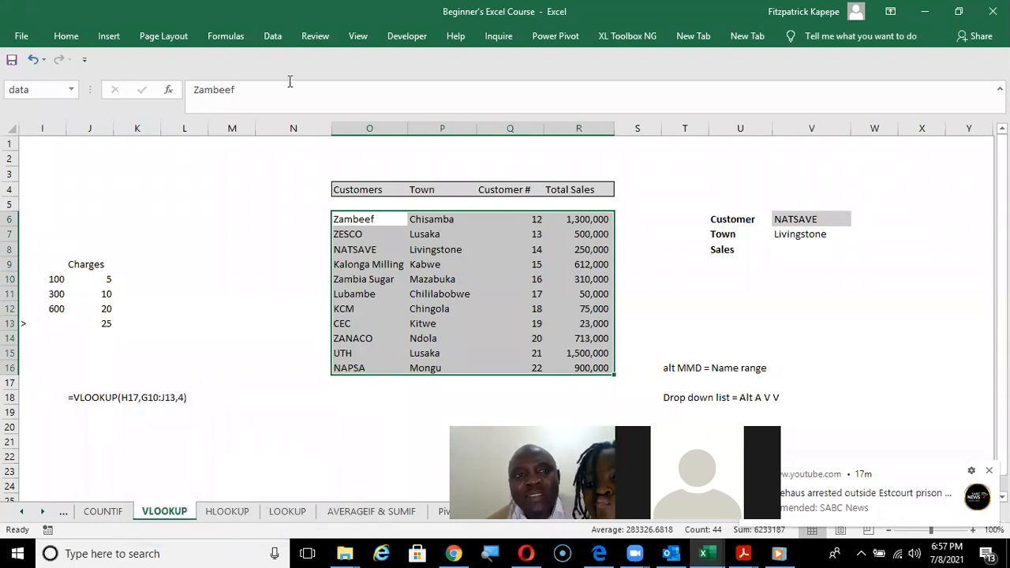
Delete the defined name data from the workbook's list of names.
{"action": "left_click", "coordinate": [229, 40]}
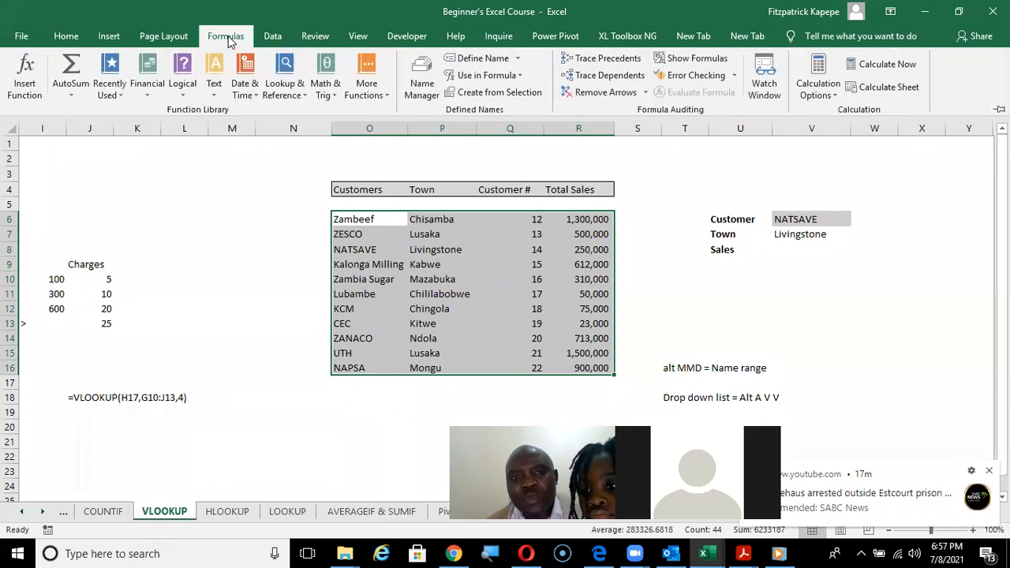
{"action": "left_click", "coordinate": [416, 87]}
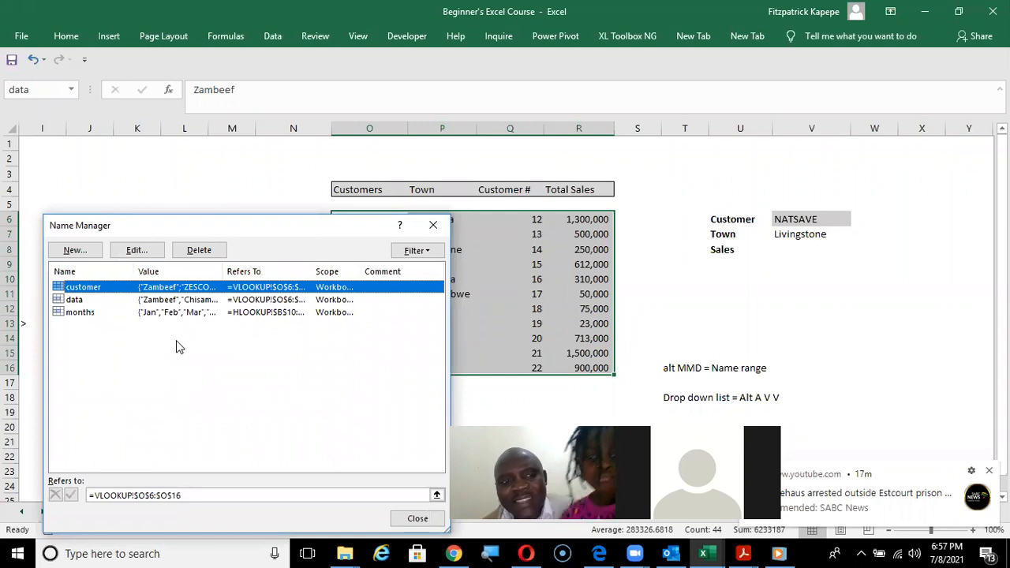
{"action": "left_click", "coordinate": [177, 302]}
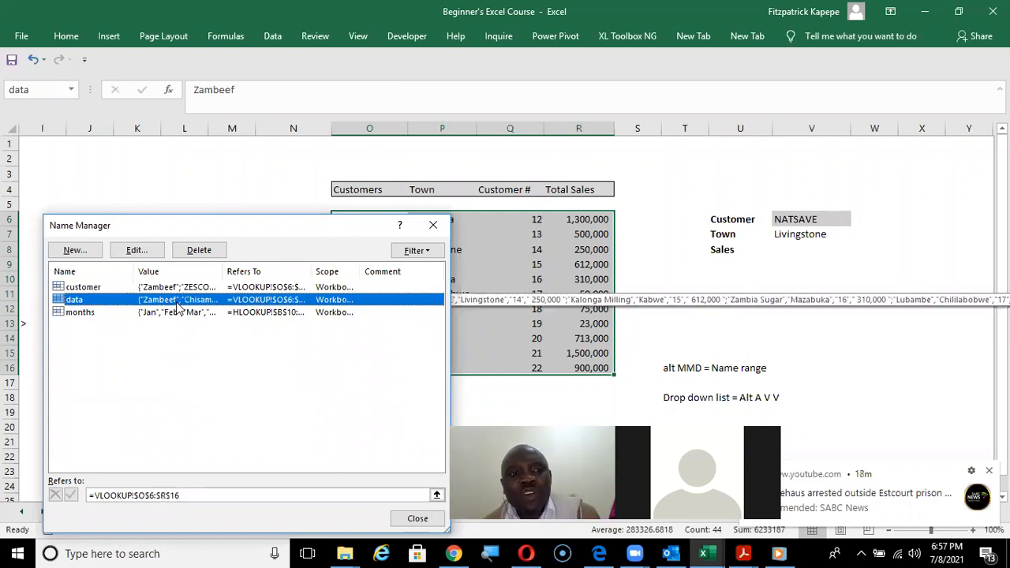
{"action": "left_click", "coordinate": [202, 252]}
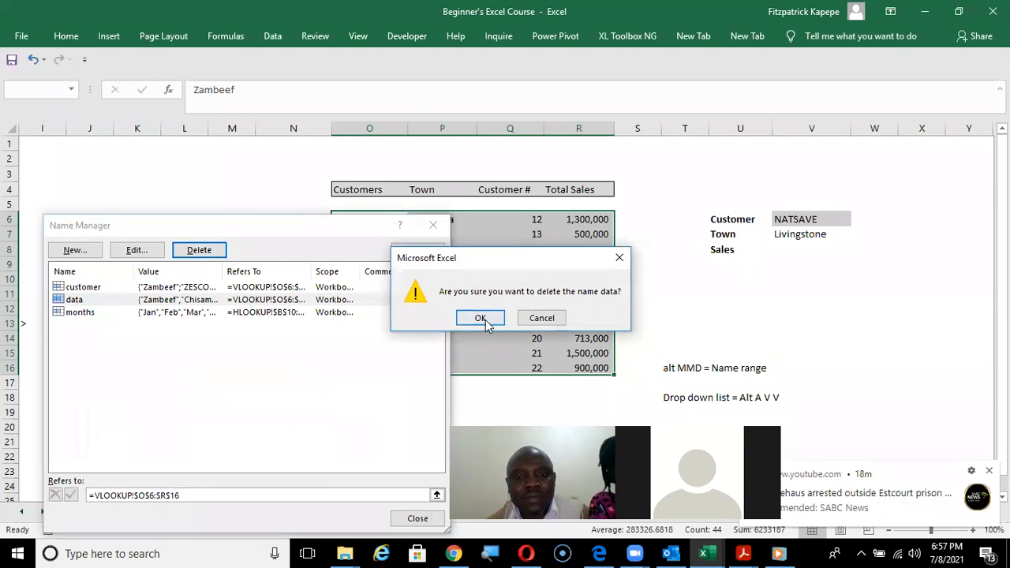
{"action": "left_click", "coordinate": [483, 319]}
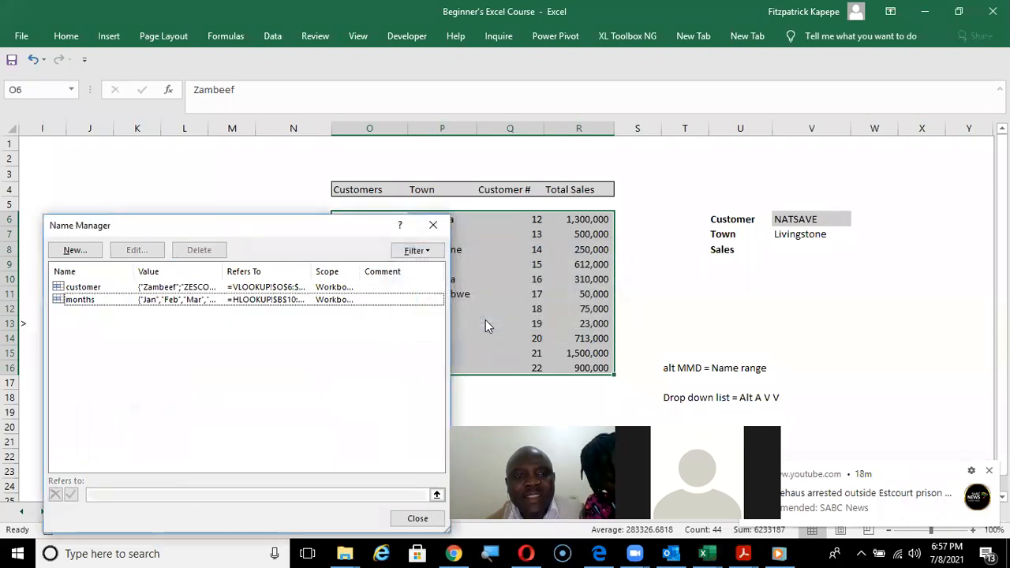
{"action": "left_click", "coordinate": [435, 227]}
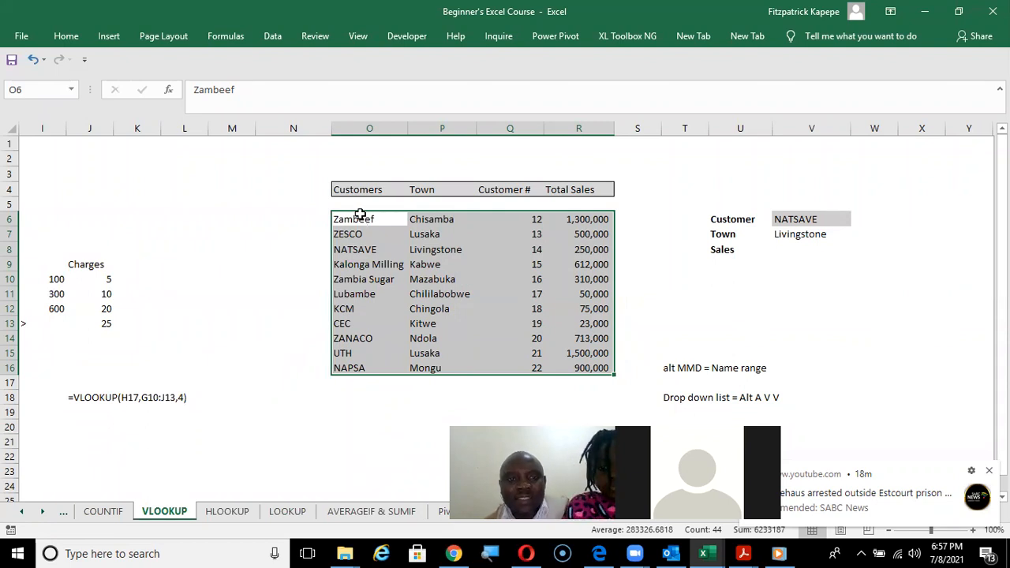
Define the workbook-scope name data for the customer table range O6:R16.
{"action": "left_click_drag", "start_coordinate": [354, 219], "coordinate": [593, 368]}
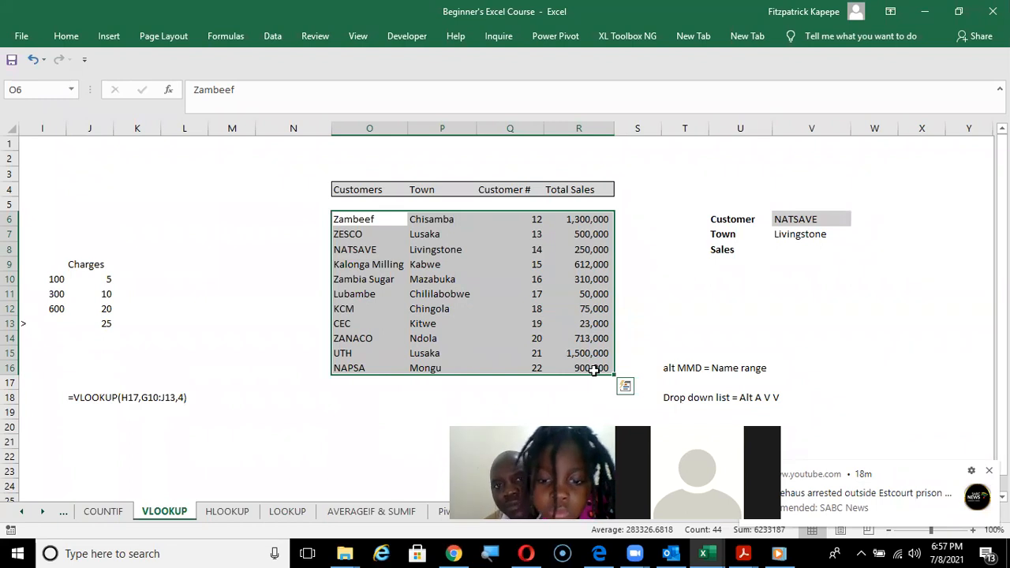
{"action": "right_click", "coordinate": [497, 322]}
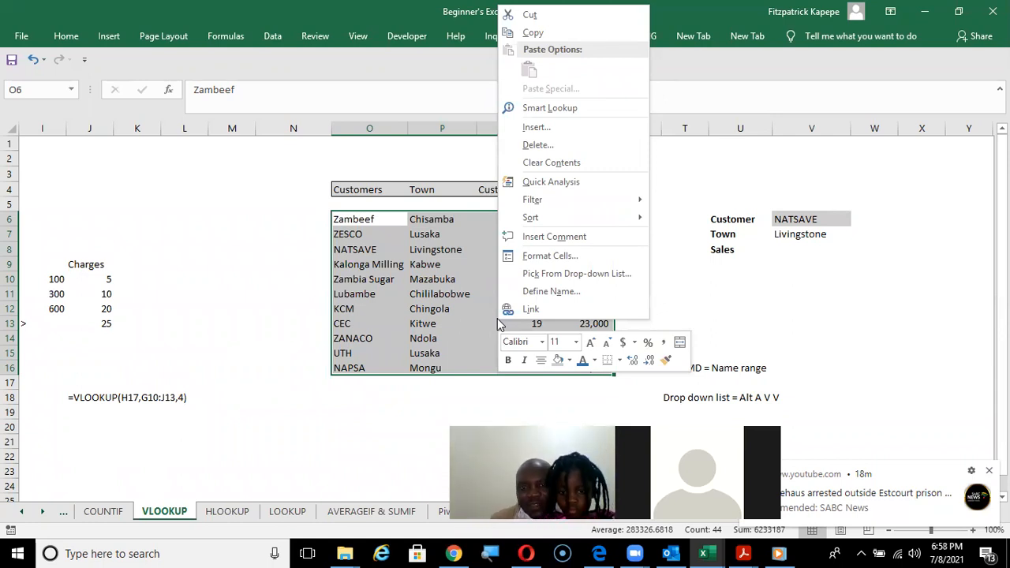
{"action": "left_click", "coordinate": [572, 301]}
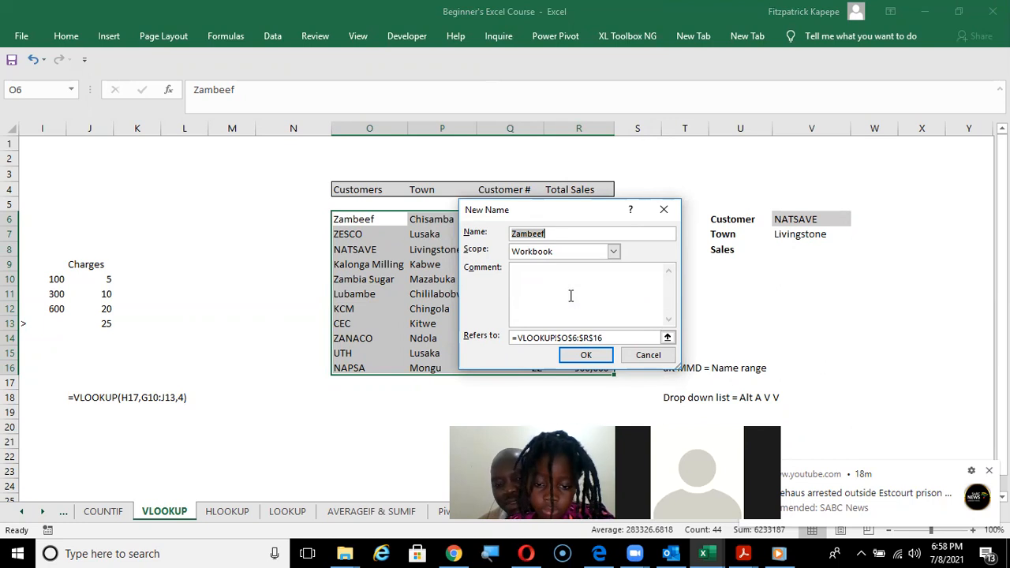
{"action": "type", "text": "data"}
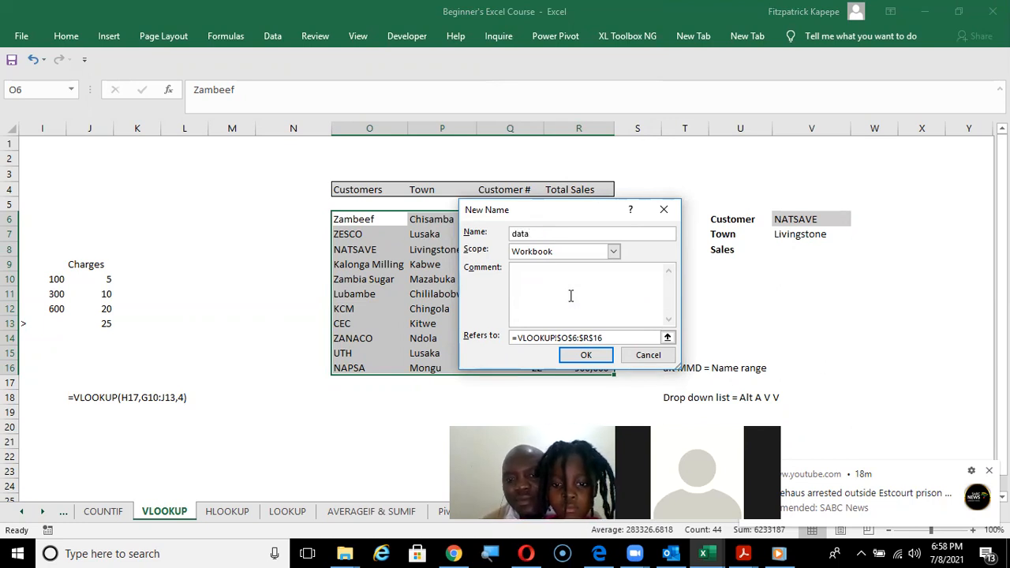
{"action": "left_click", "coordinate": [587, 355]}
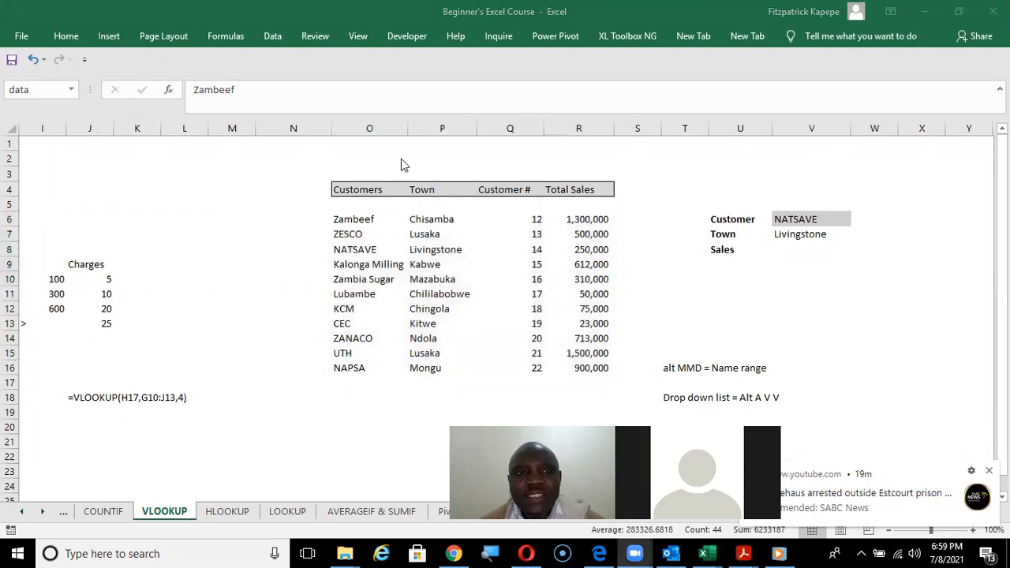
Examine the defined name data and the range it refers to in the workbook's list of names.
{"action": "left_click", "coordinate": [235, 42]}
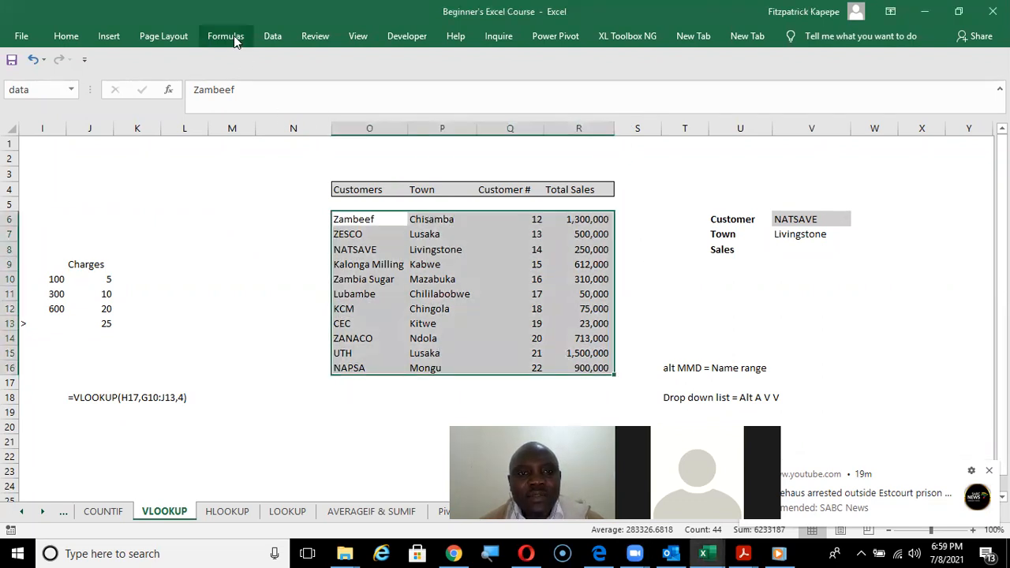
{"action": "left_click", "coordinate": [235, 42]}
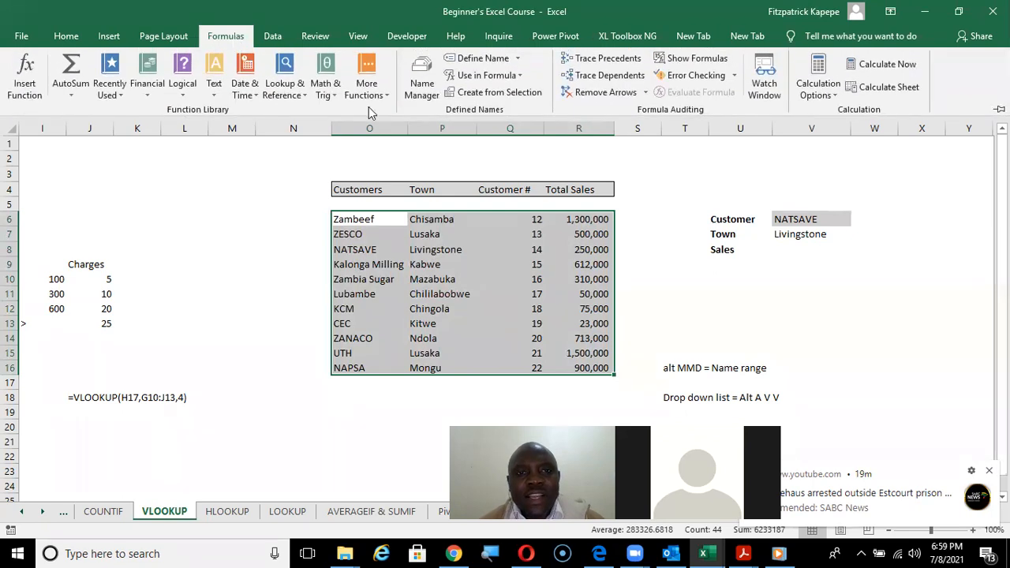
{"action": "left_click", "coordinate": [421, 81]}
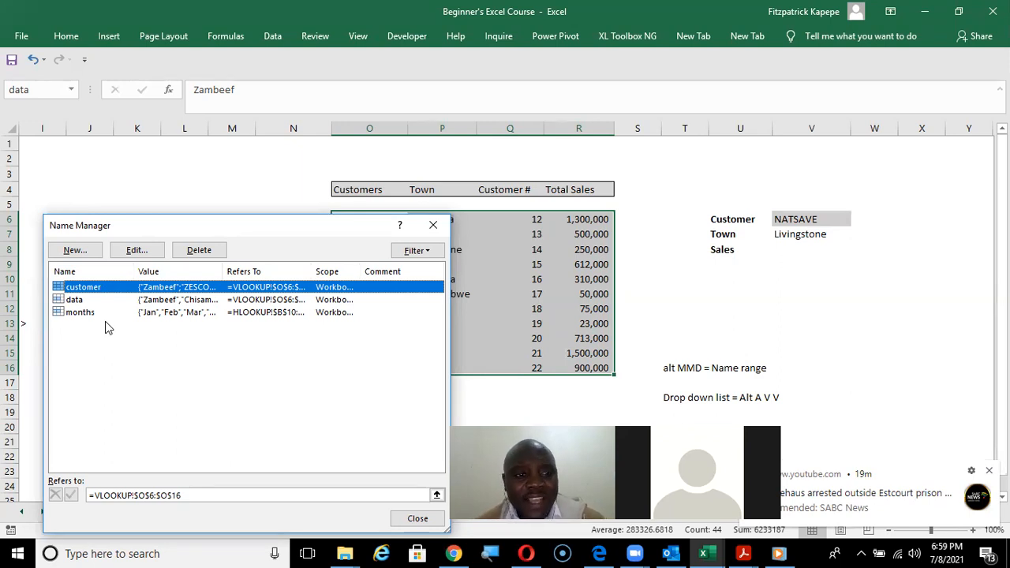
{"action": "left_click", "coordinate": [147, 305]}
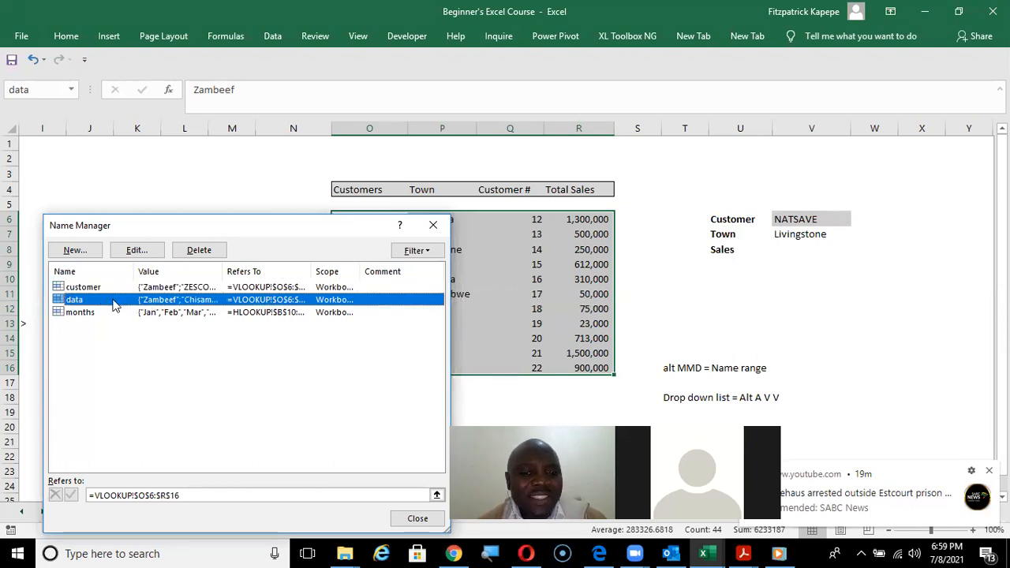
{"action": "left_click", "coordinate": [138, 250]}
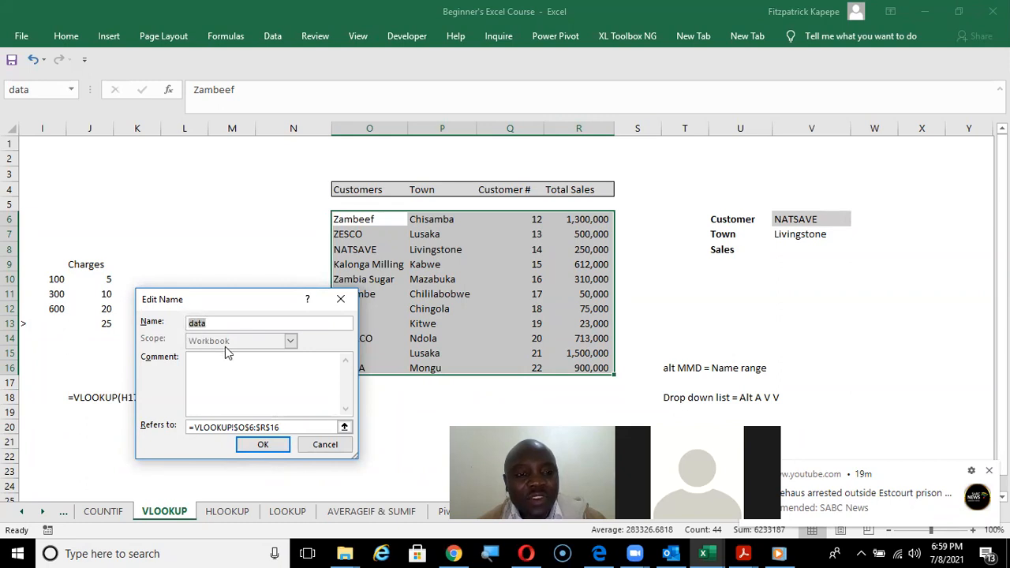
{"action": "left_click", "coordinate": [273, 448]}
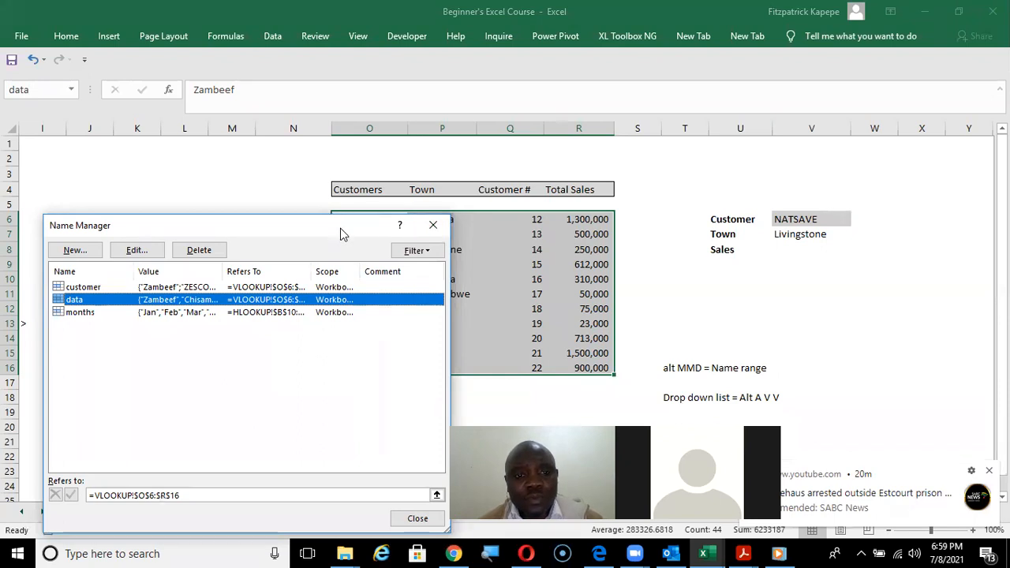
{"action": "left_click_drag", "start_coordinate": [340, 229], "coordinate": [327, 396]}
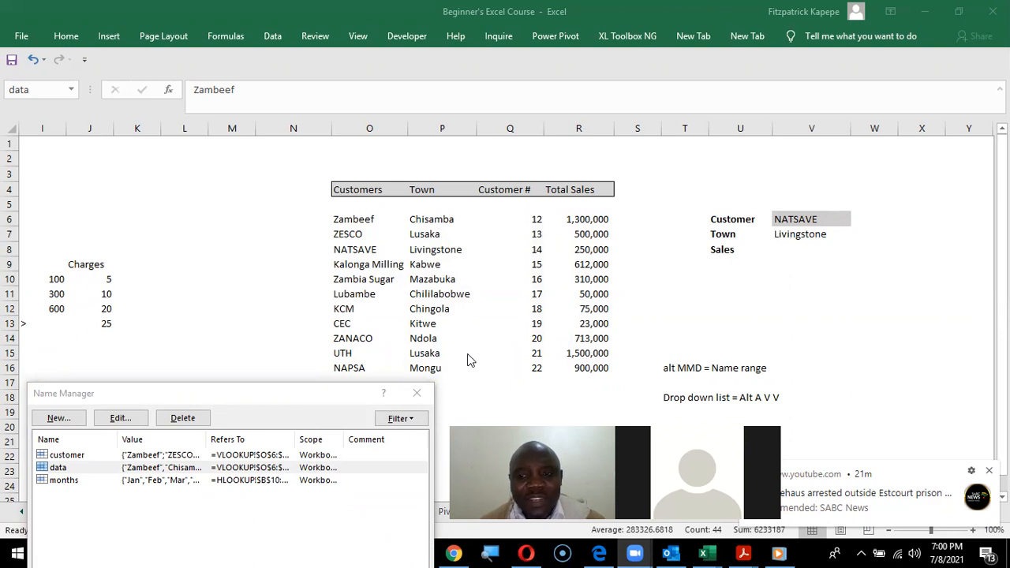
{"action": "left_click", "coordinate": [417, 393]}
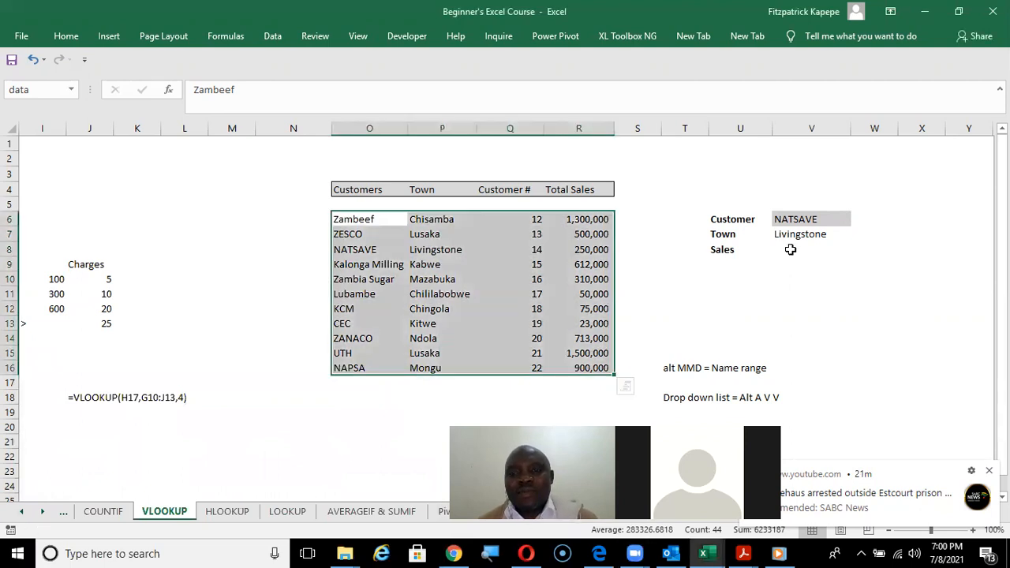
Start a VLOOKUP in V8 beside the Sales label and set its lookup value to T6.
{"action": "left_click", "coordinate": [790, 250]}
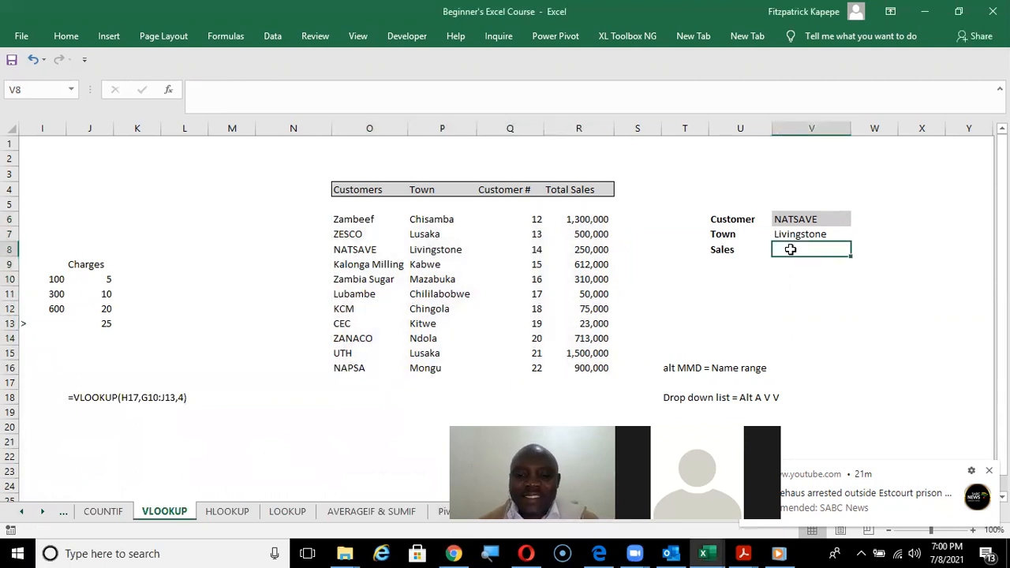
{"action": "type", "text": "=vl"}
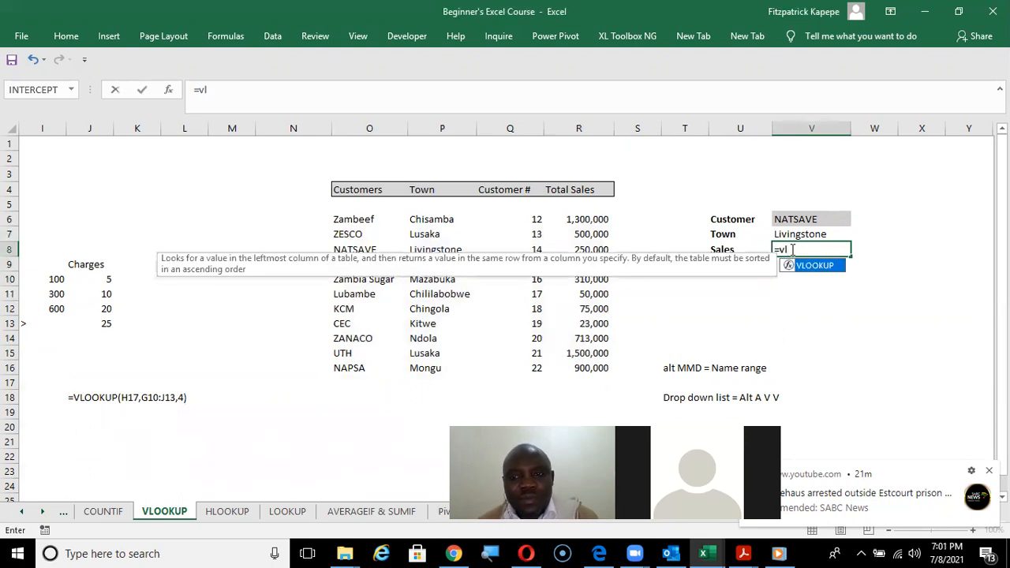
{"action": "key", "text": "Tab"}
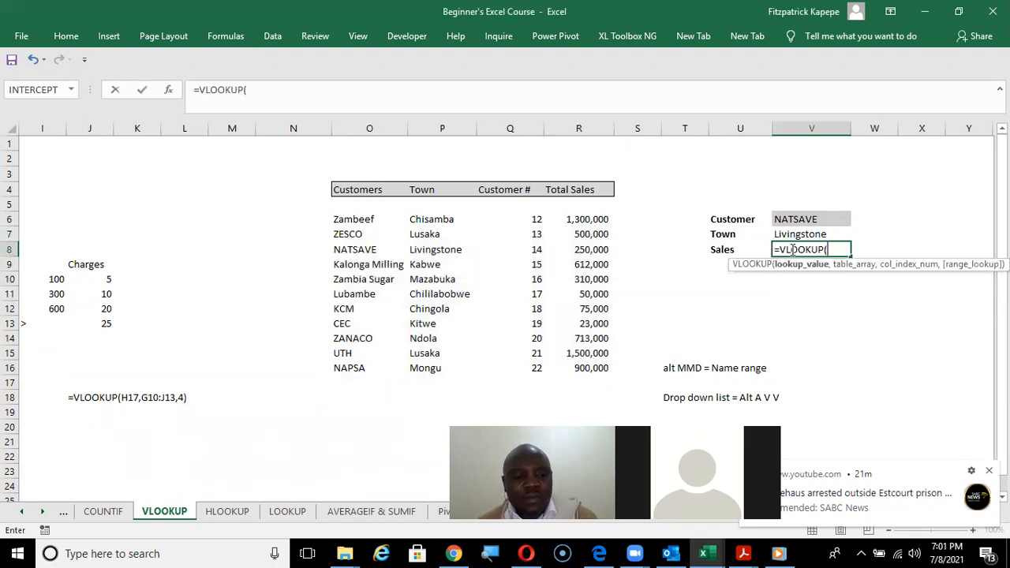
{"action": "key", "text": "ctrl+a"}
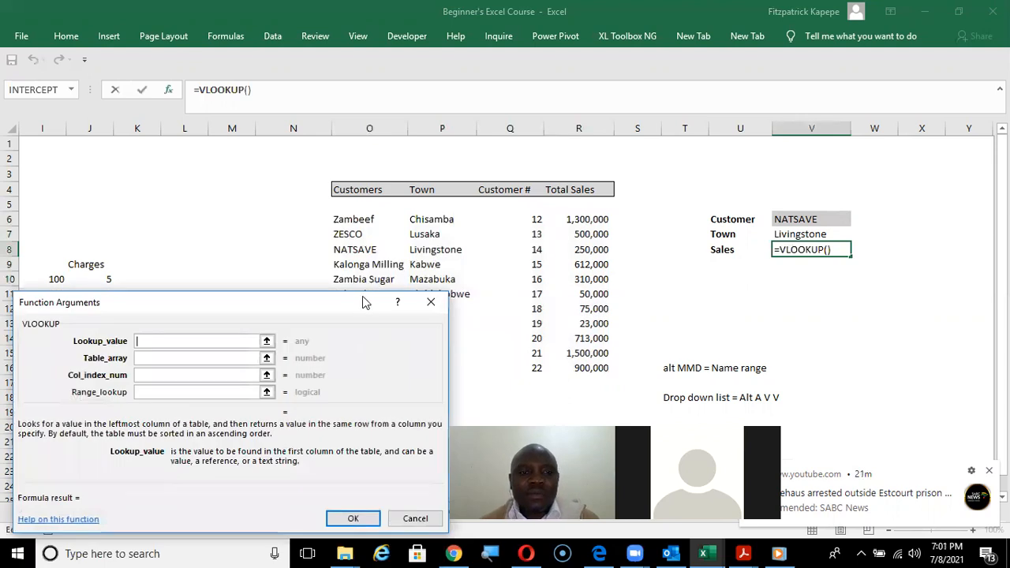
{"action": "left_click_drag", "start_coordinate": [342, 297], "coordinate": [466, 206]}
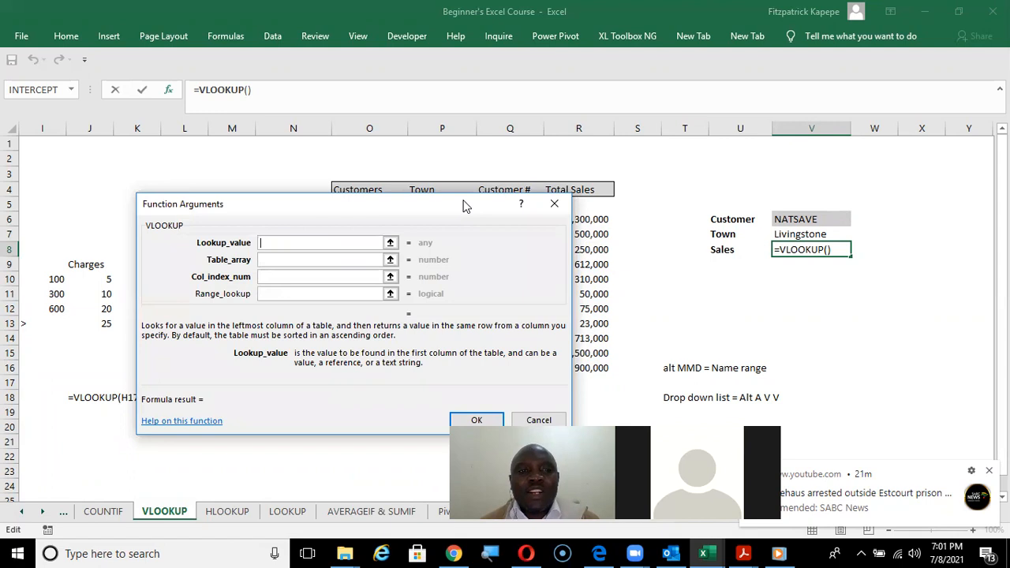
{"action": "left_click", "coordinate": [809, 222]}
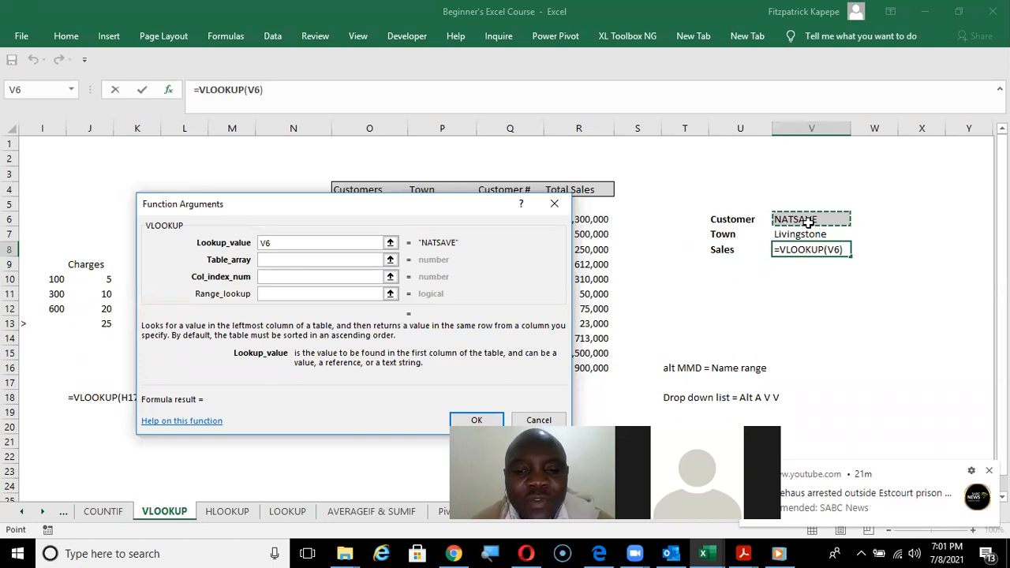
{"action": "left_click_drag", "start_coordinate": [810, 222], "coordinate": [670, 234]}
{"action": "key", "text": "BackSpace"}
{"action": "key", "text": "BackSpace"}
{"action": "key", "text": "BackSpace"}
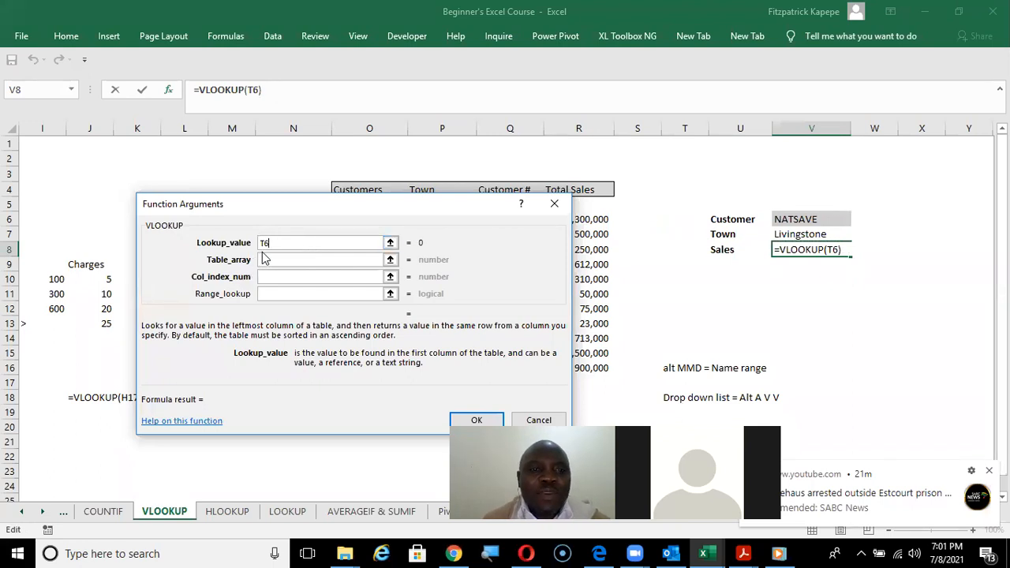
Set the VLOOKUP table array to data, the column index number to 4 and the range lookup to 0.
{"action": "left_click", "coordinate": [268, 259]}
{"action": "type", "text": "data"}
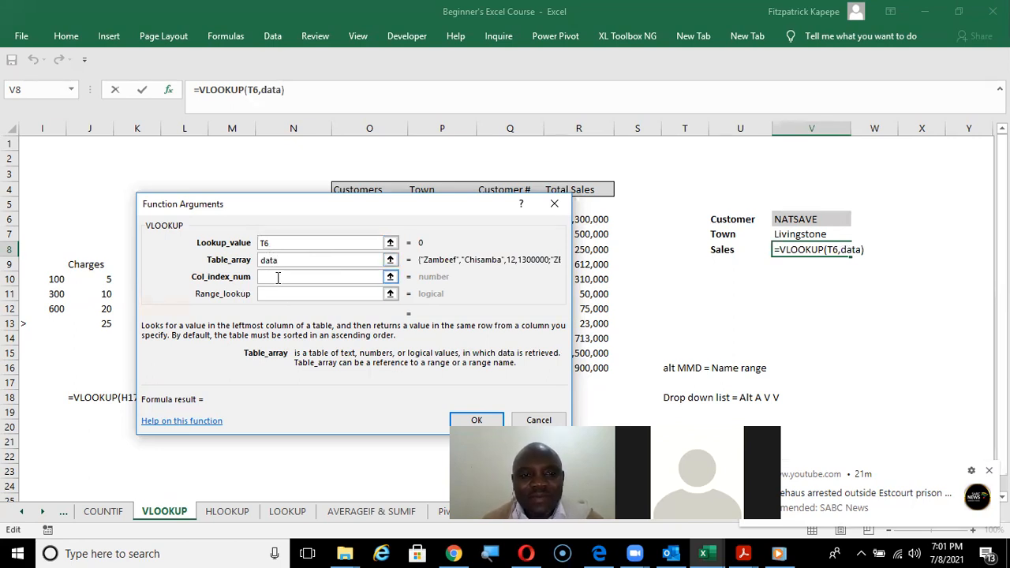
{"action": "left_click", "coordinate": [278, 276]}
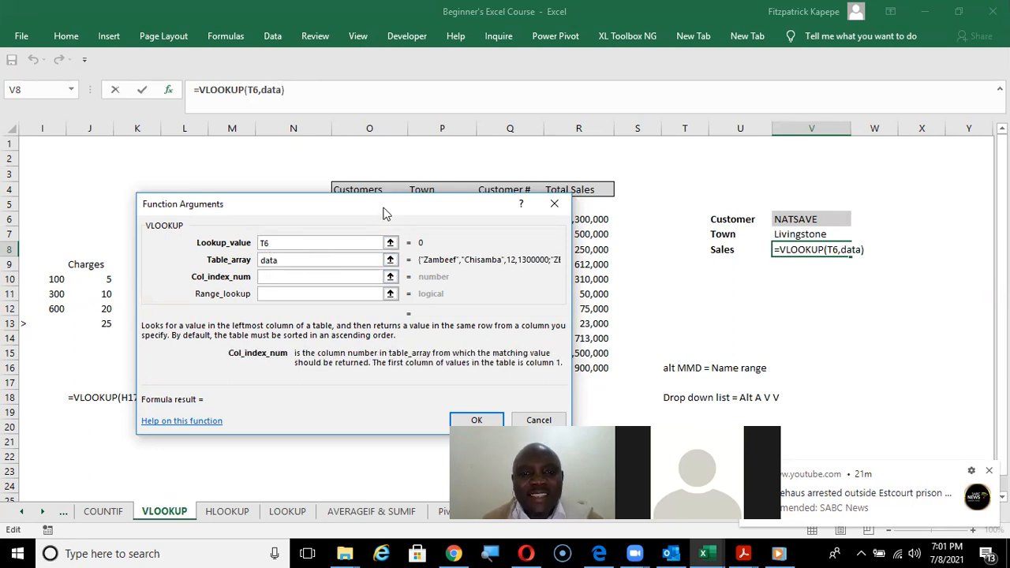
{"action": "left_click_drag", "start_coordinate": [389, 222], "coordinate": [402, 296]}
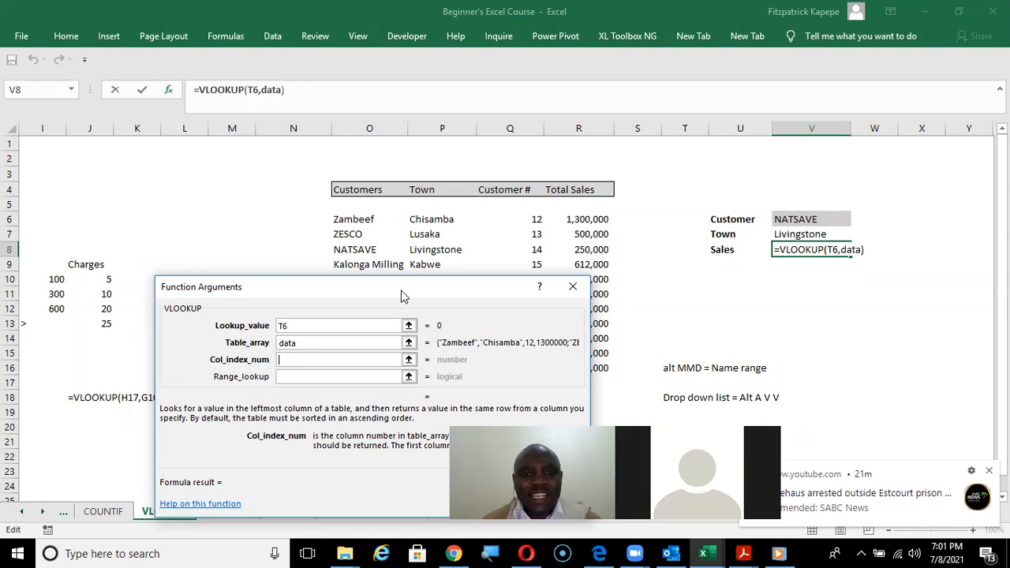
{"action": "type", "text": "4"}
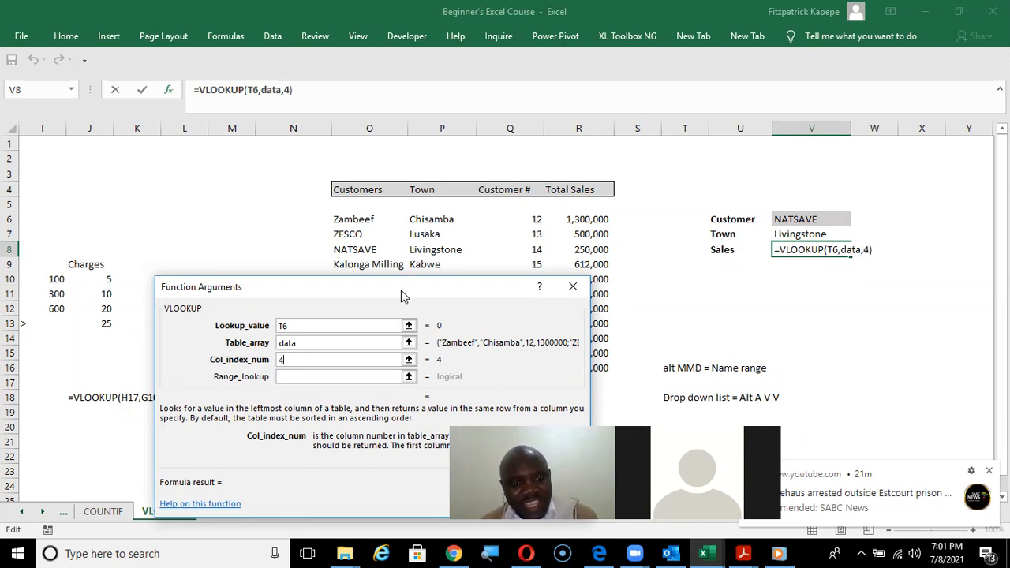
{"action": "left_click", "coordinate": [291, 377]}
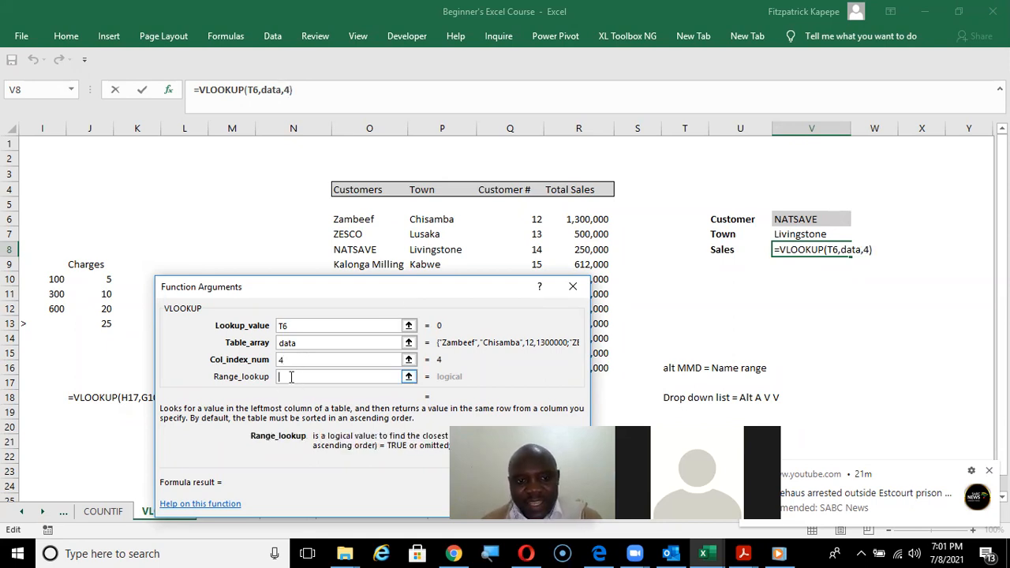
{"action": "type", "text": "0"}
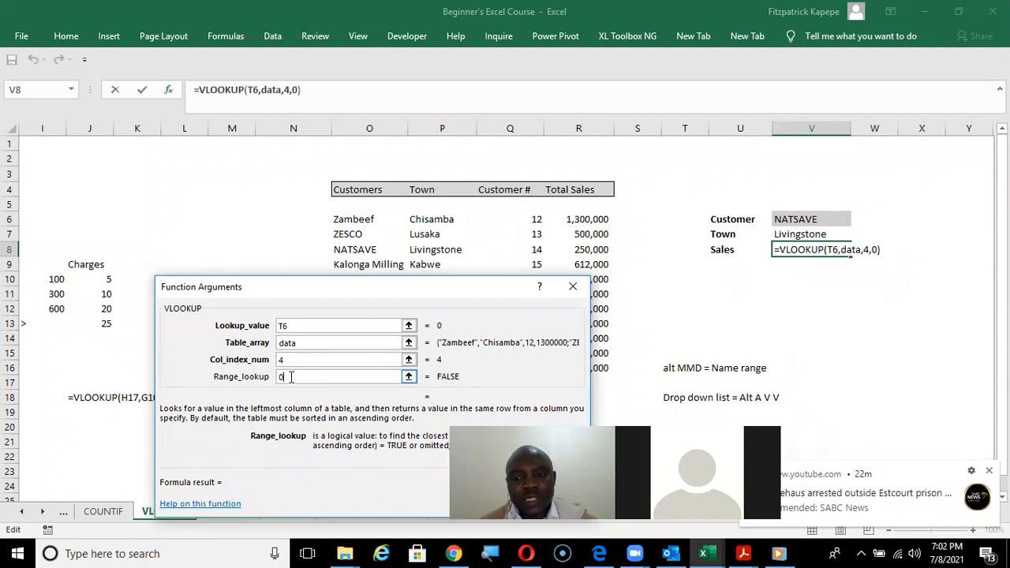
Discard the unfinished Sales VLOOKUP in V8.
{"action": "left_click", "coordinate": [333, 342]}
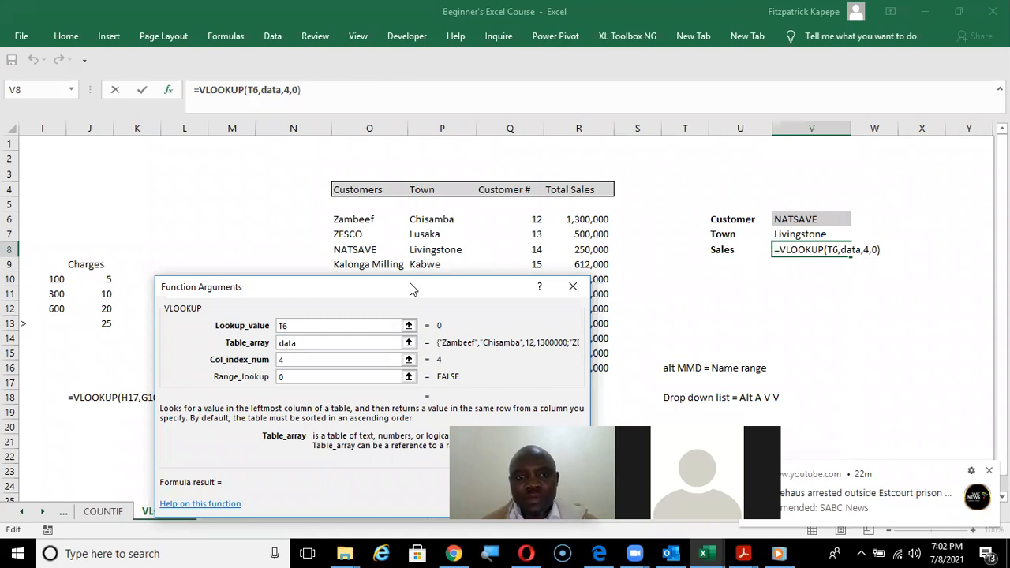
{"action": "left_click_drag", "start_coordinate": [410, 284], "coordinate": [401, 319]}
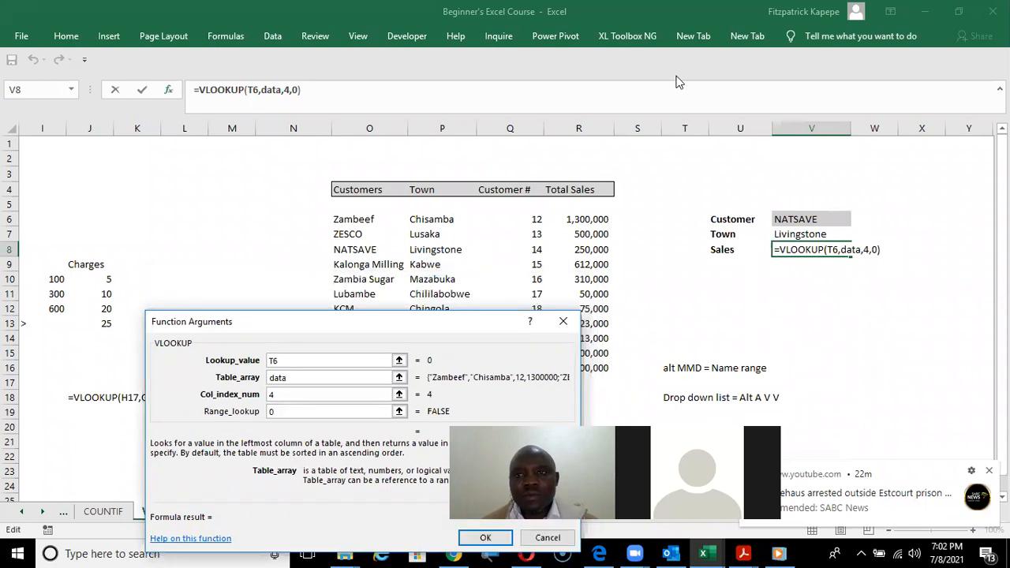
{"action": "left_click", "coordinate": [680, 82]}
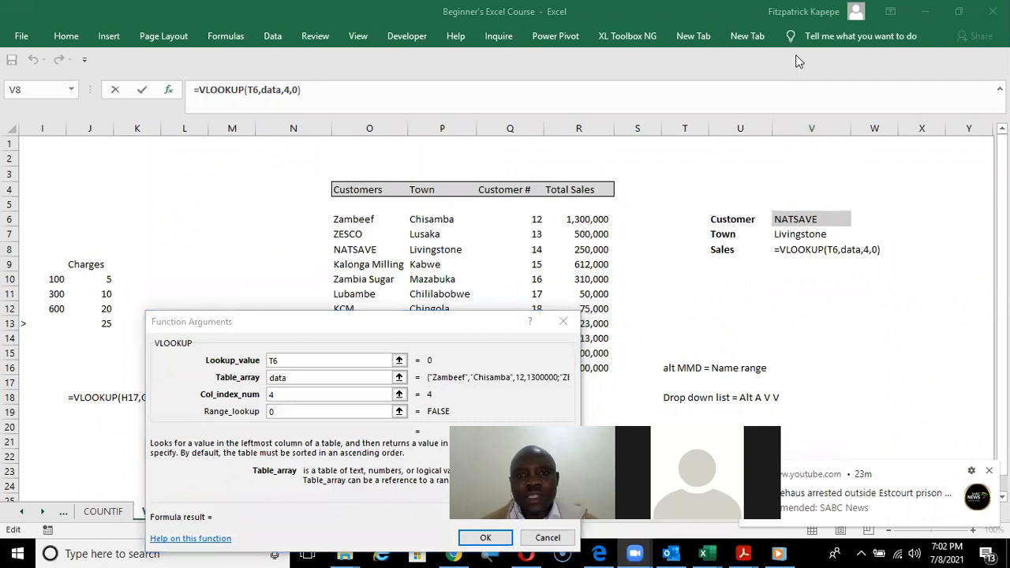
{"action": "left_click", "coordinate": [563, 321]}
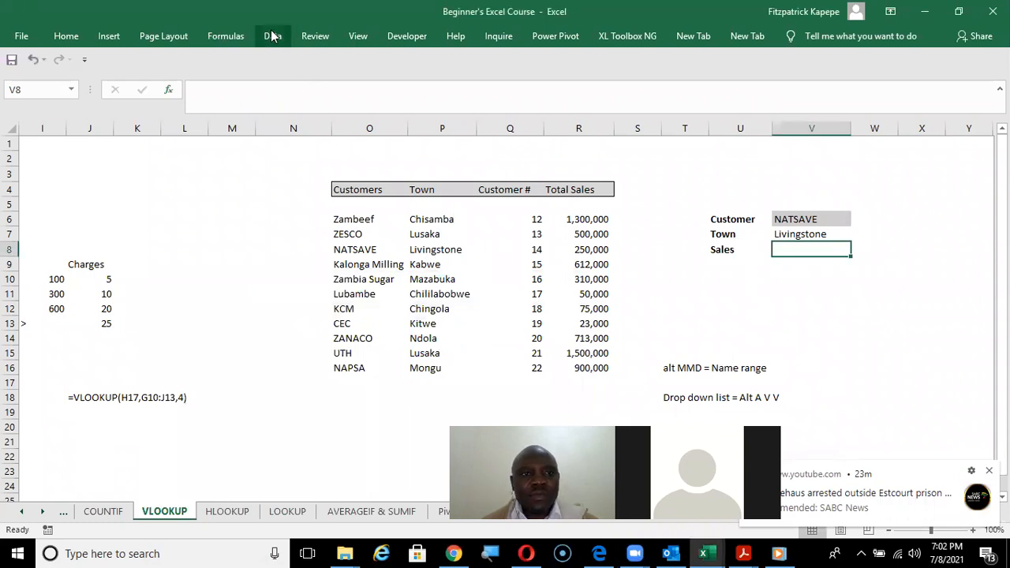
{"action": "left_click", "coordinate": [235, 36]}
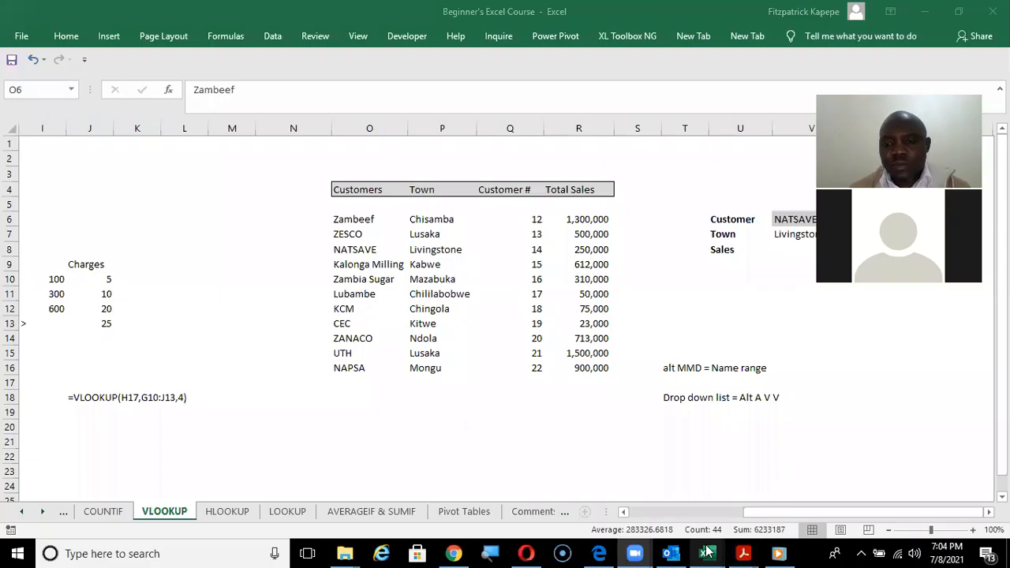
Select the customer table O6:R16 and define it as a named range called data with workbook scope.
{"action": "mouse_move", "coordinate": [708, 554]}
{"action": "left_click", "coordinate": [866, 490]}
{"action": "key", "text": "ctrl+a"}
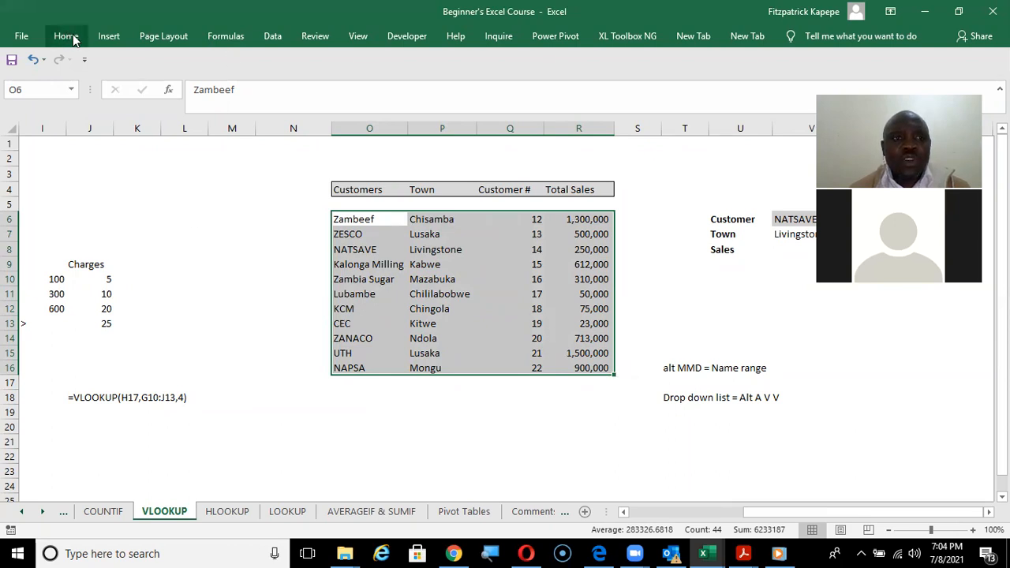
{"action": "right_click", "coordinate": [441, 280]}
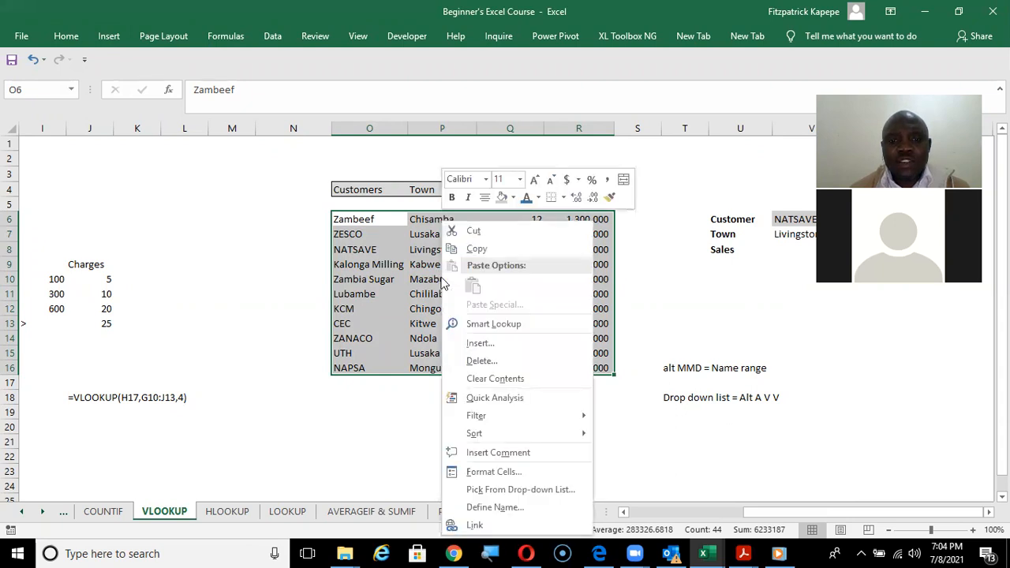
{"action": "left_click", "coordinate": [234, 34]}
{"action": "left_click", "coordinate": [234, 36]}
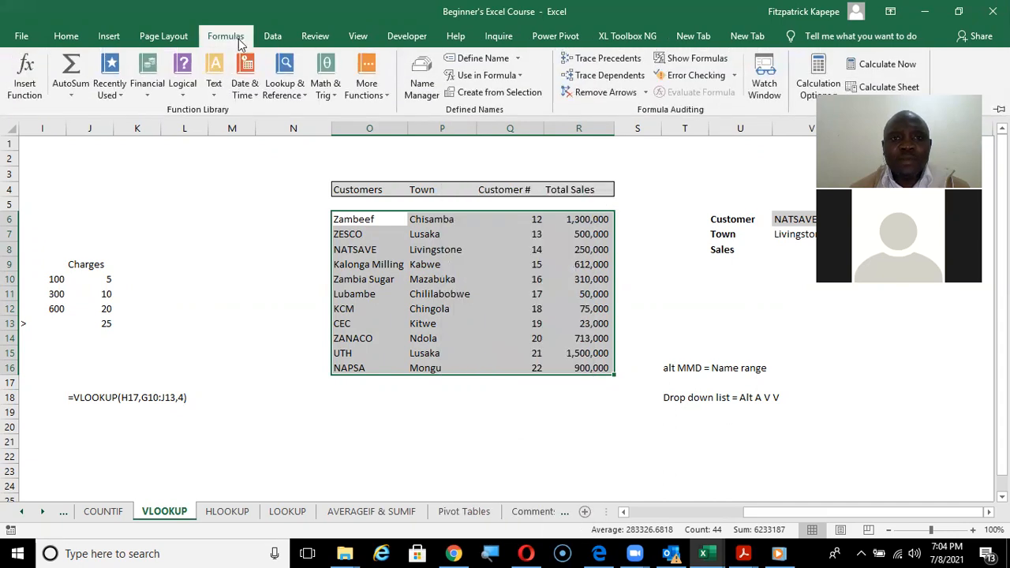
{"action": "left_click", "coordinate": [483, 59]}
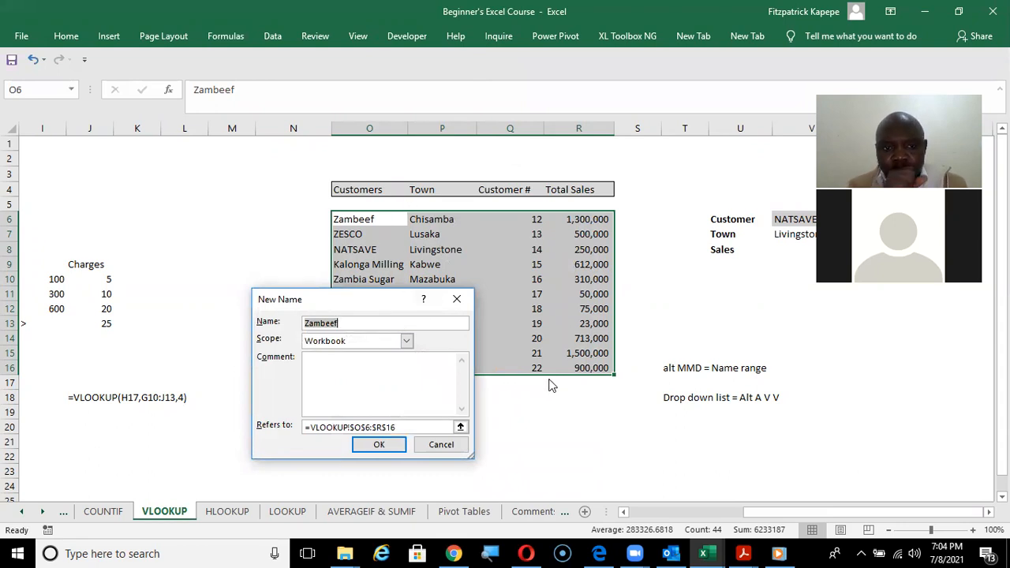
{"action": "type", "text": "data"}
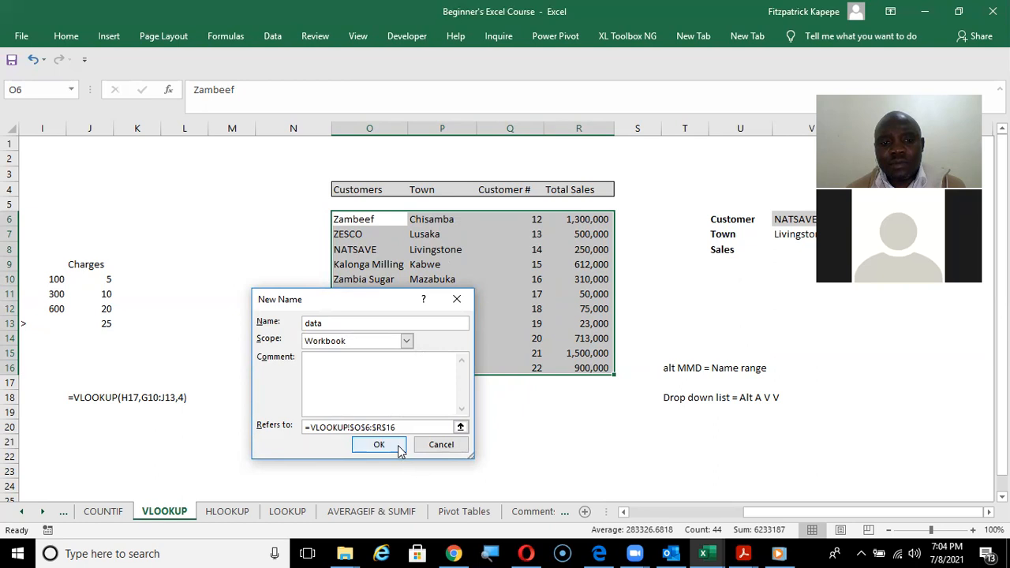
{"action": "left_click", "coordinate": [398, 446]}
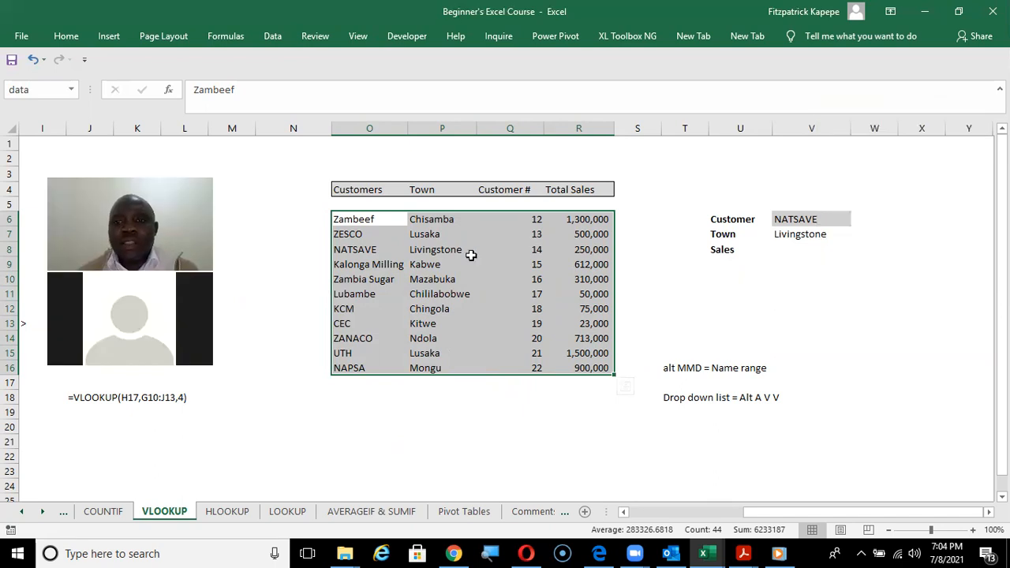
Start a VLOOKUP in V8 beside the Sales label and set its lookup value to V6.
{"action": "left_click", "coordinate": [811, 249]}
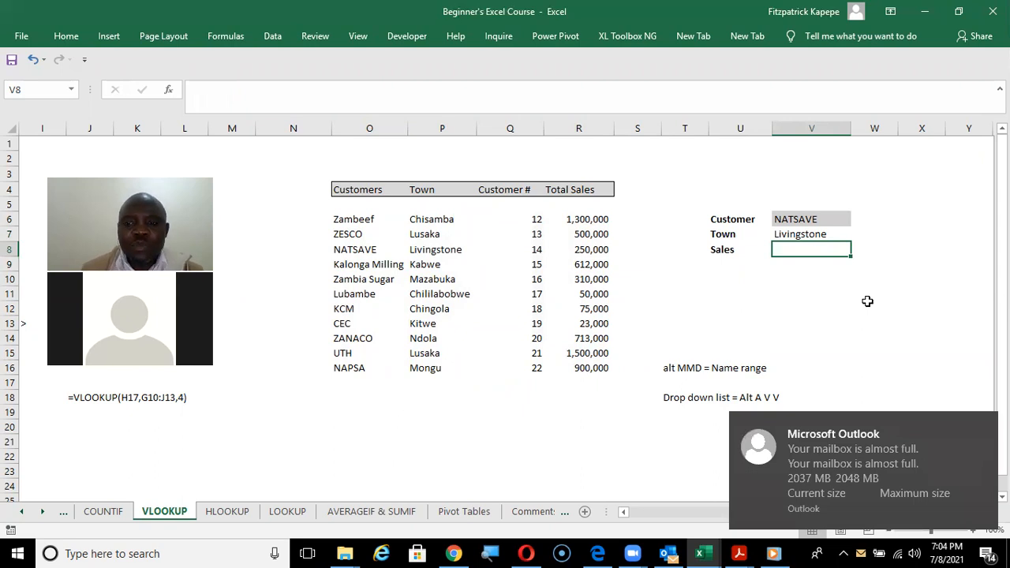
{"action": "type", "text": "=vl"}
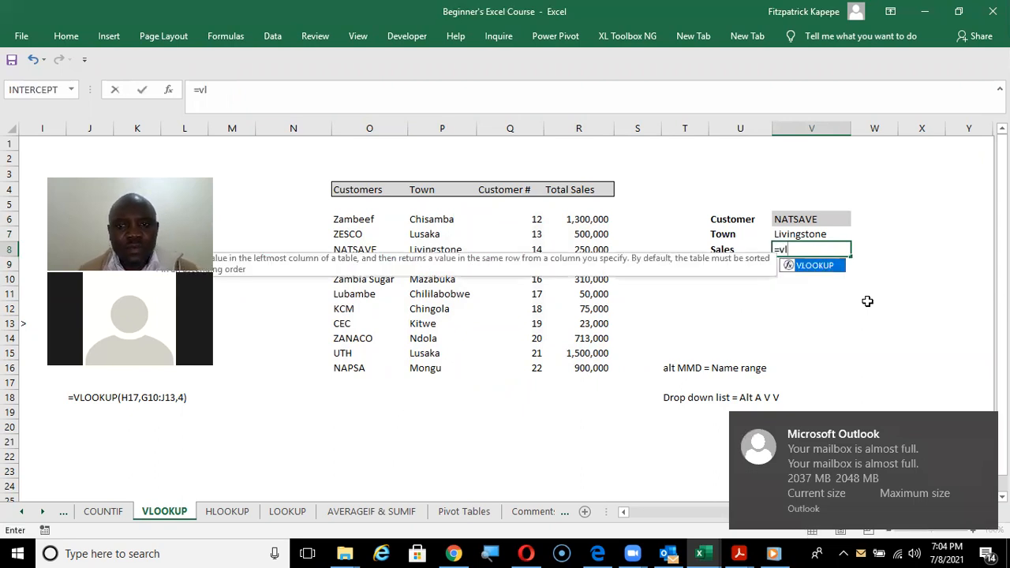
{"action": "key", "text": "Tab"}
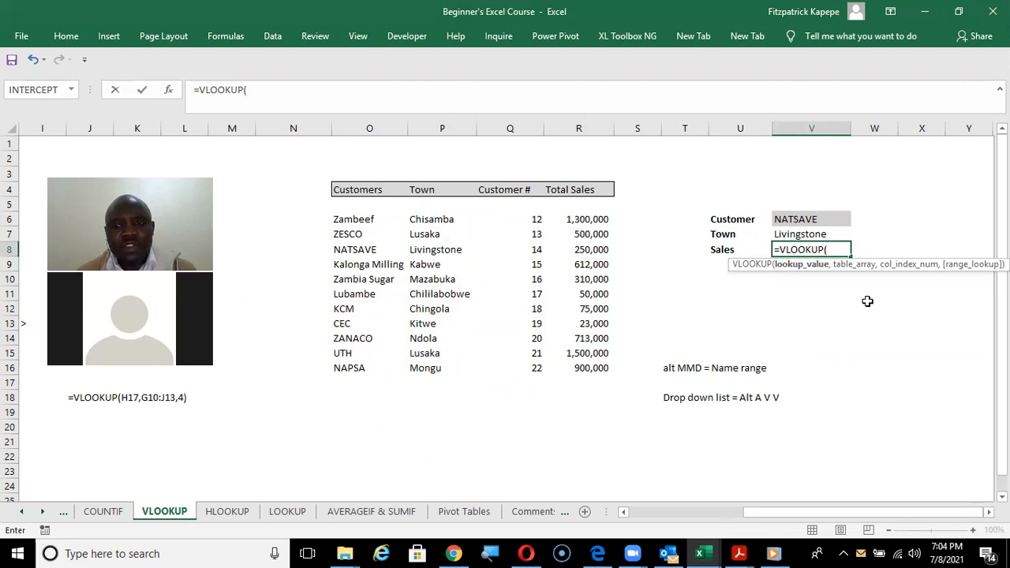
{"action": "key", "text": "ctrl+a"}
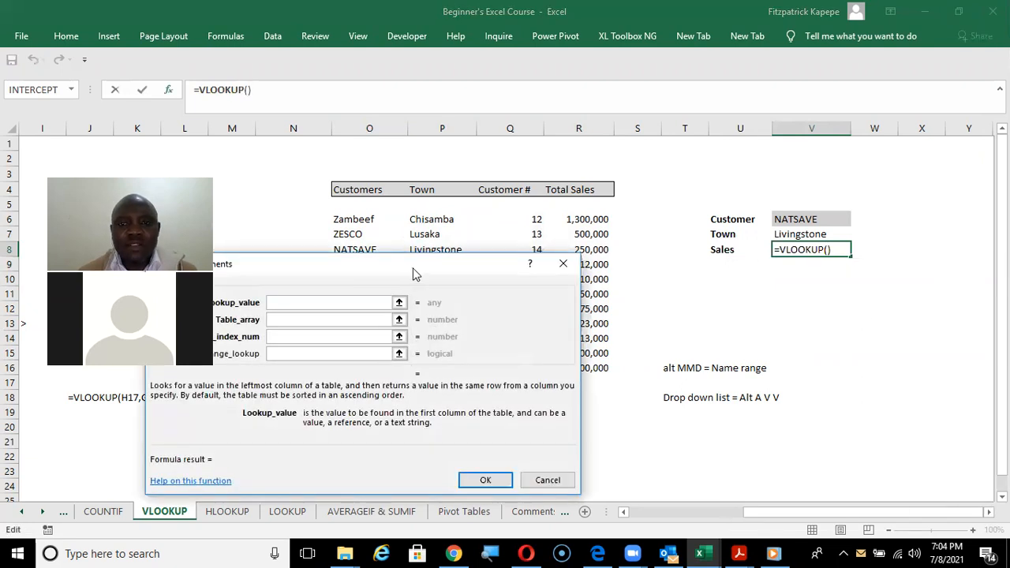
{"action": "left_click_drag", "start_coordinate": [416, 274], "coordinate": [784, 314]}
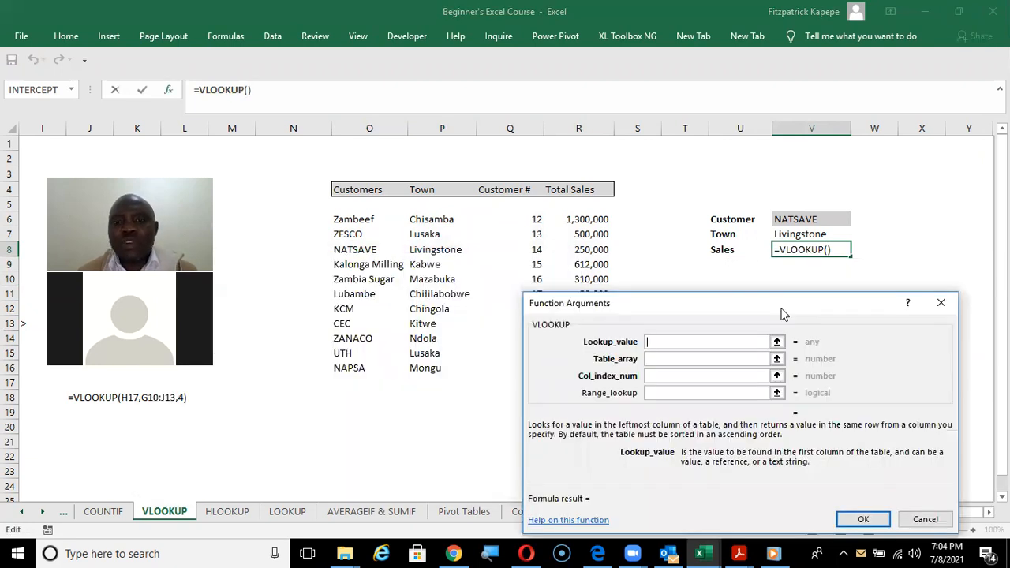
{"action": "left_click", "coordinate": [795, 216]}
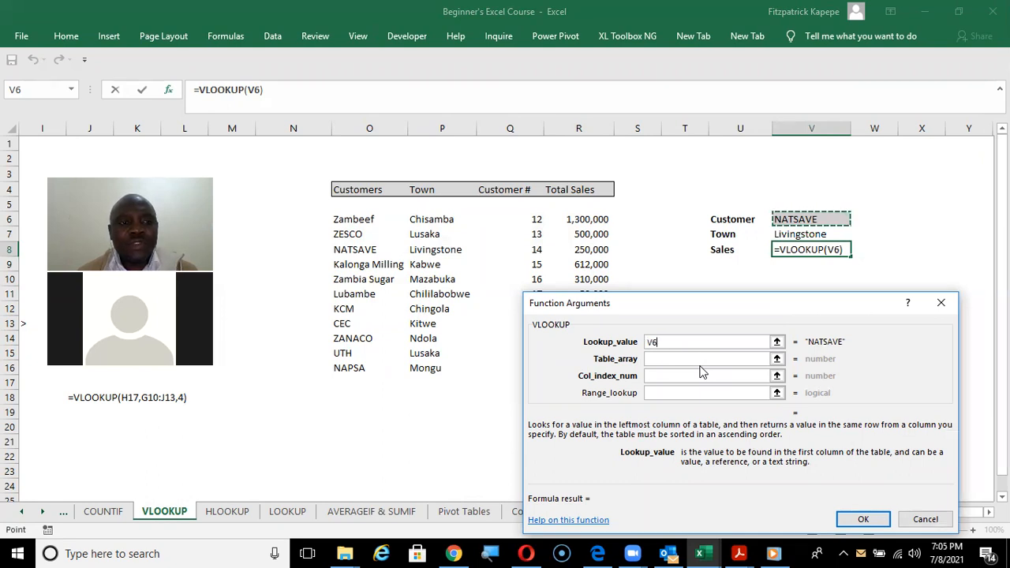
Set the VLOOKUP table array to data and the column index number to 4, and discard the unfinished formula.
{"action": "left_click", "coordinate": [654, 359]}
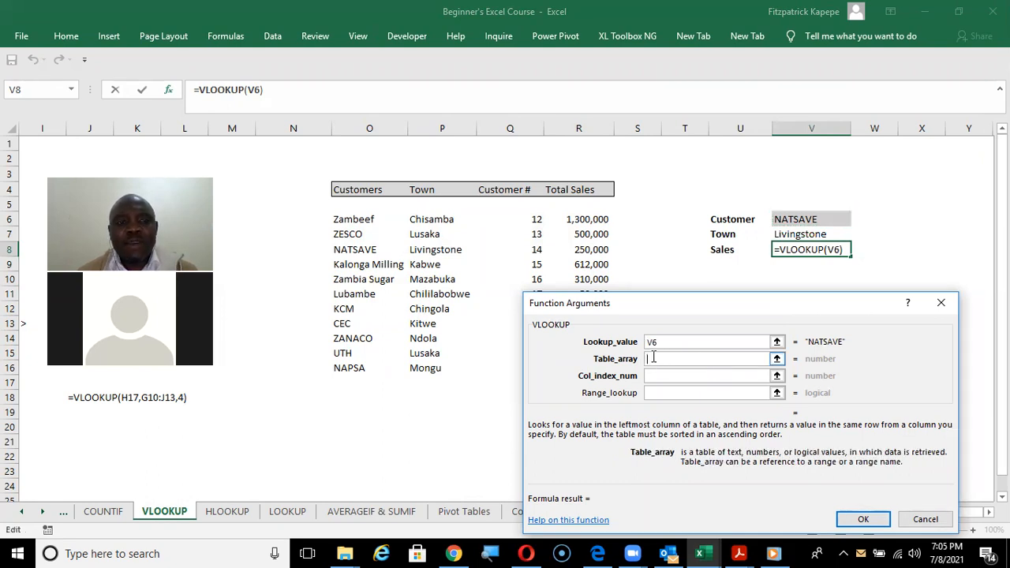
{"action": "type", "text": "data"}
{"action": "left_click", "coordinate": [652, 375]}
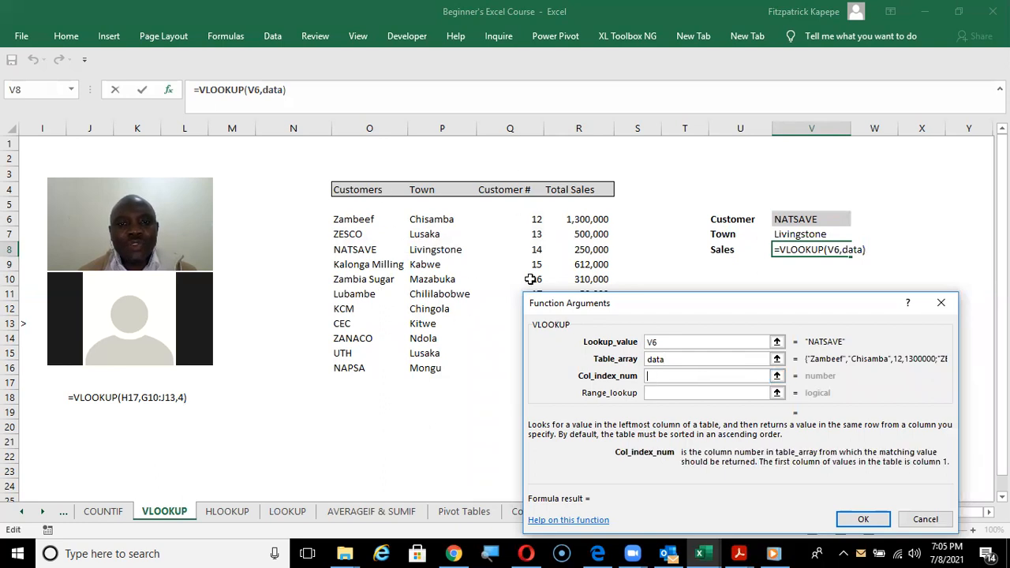
{"action": "type", "text": "4"}
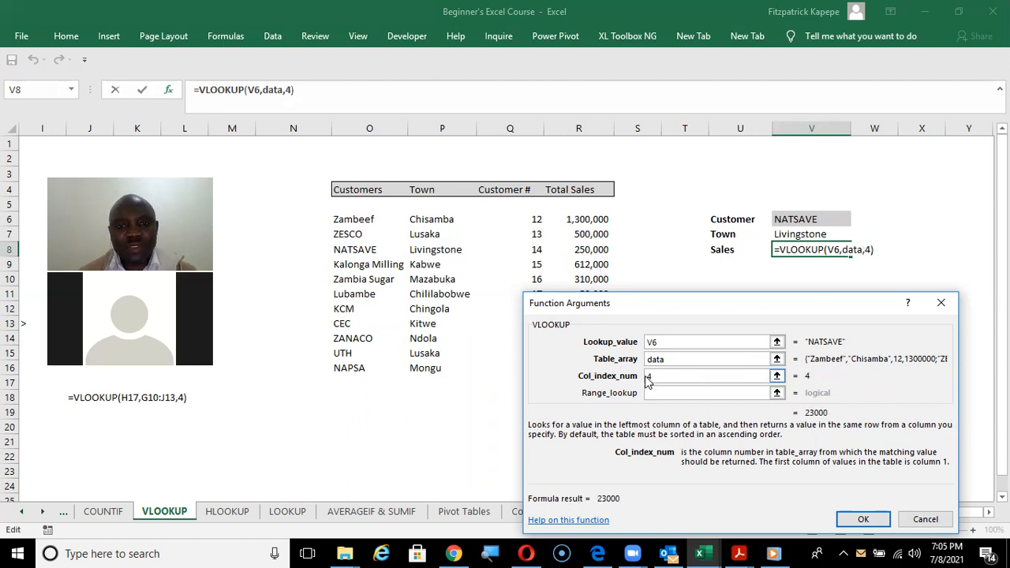
{"action": "left_click", "coordinate": [707, 106]}
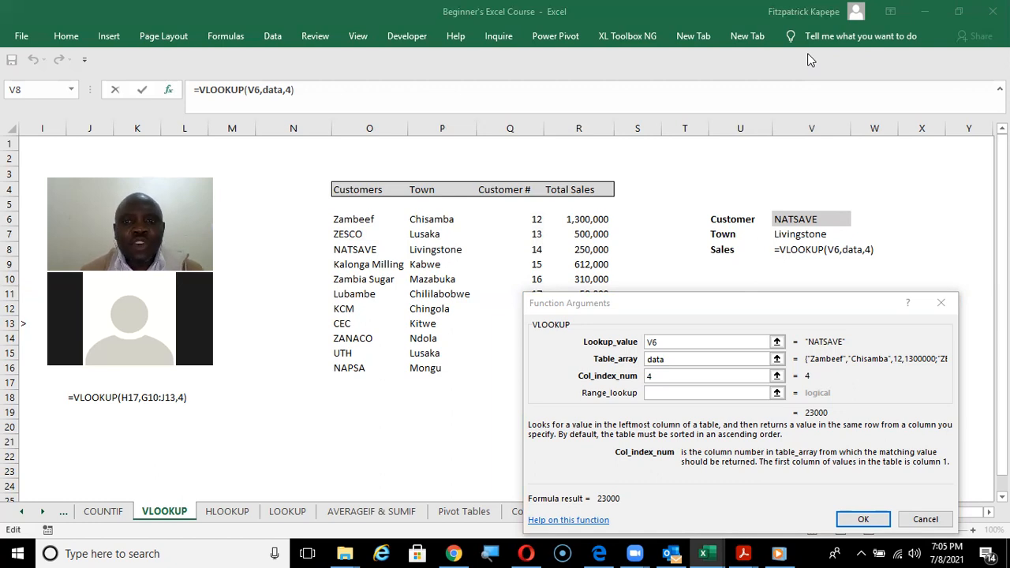
{"action": "left_click", "coordinate": [942, 302]}
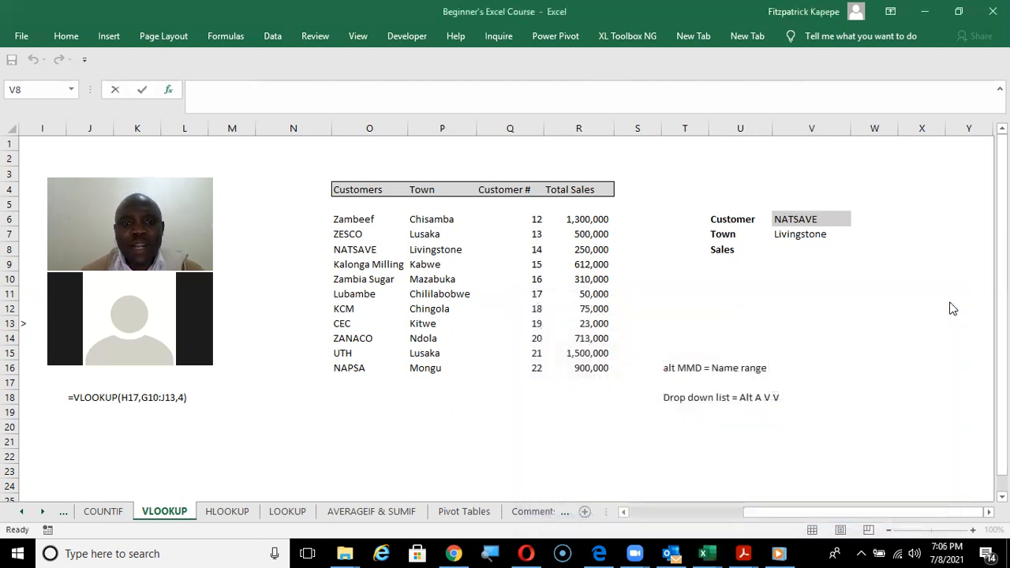
Delete the defined name data from the workbook's list of names.
{"action": "left_click", "coordinate": [226, 37]}
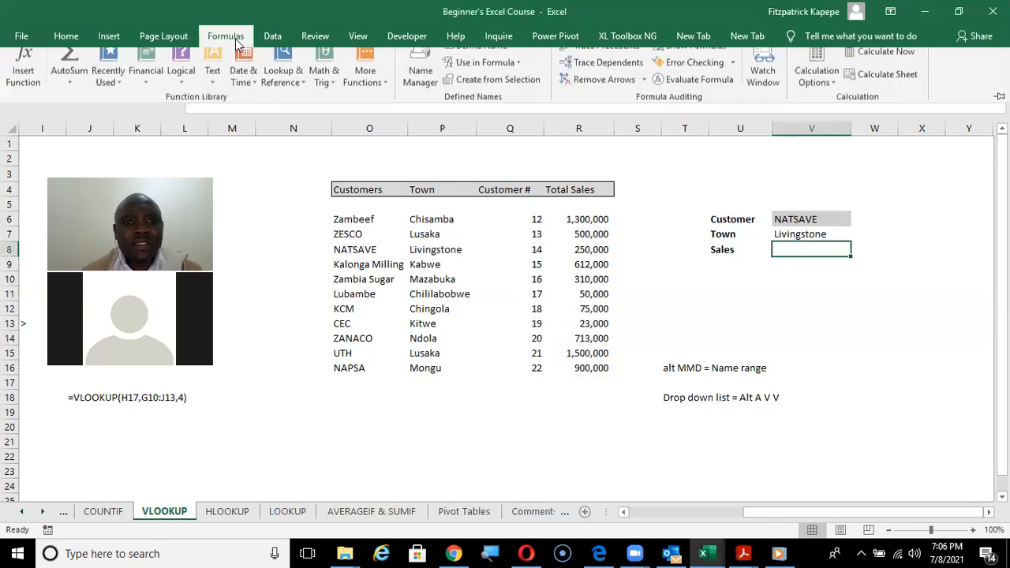
{"action": "left_click", "coordinate": [423, 82]}
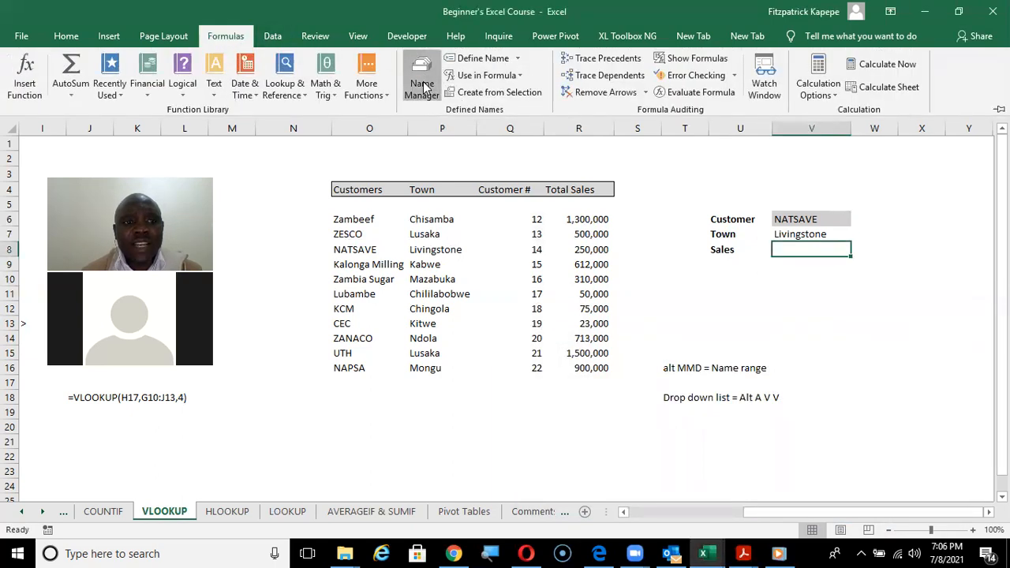
{"action": "left_click", "coordinate": [574, 301]}
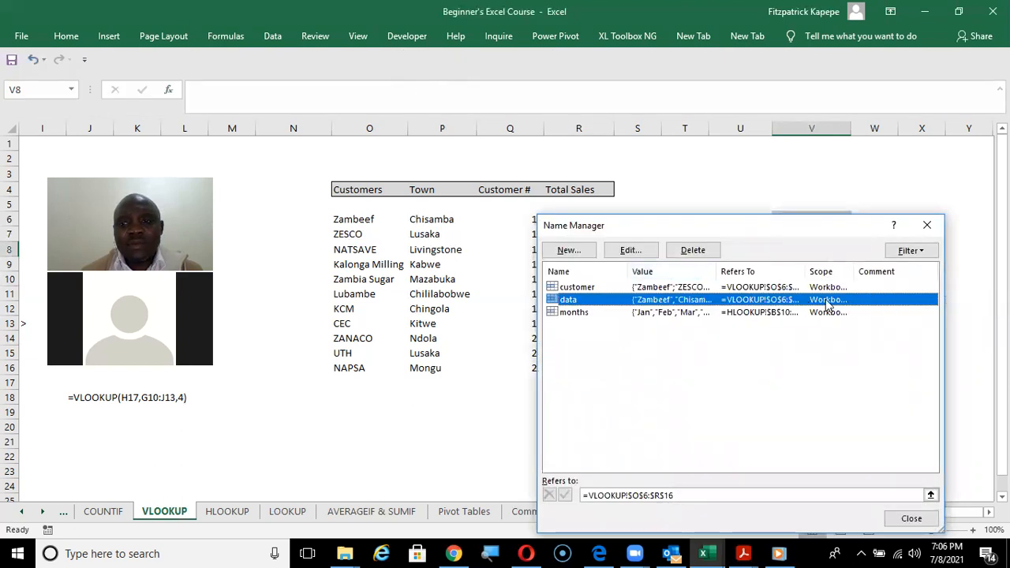
{"action": "left_click", "coordinate": [693, 250]}
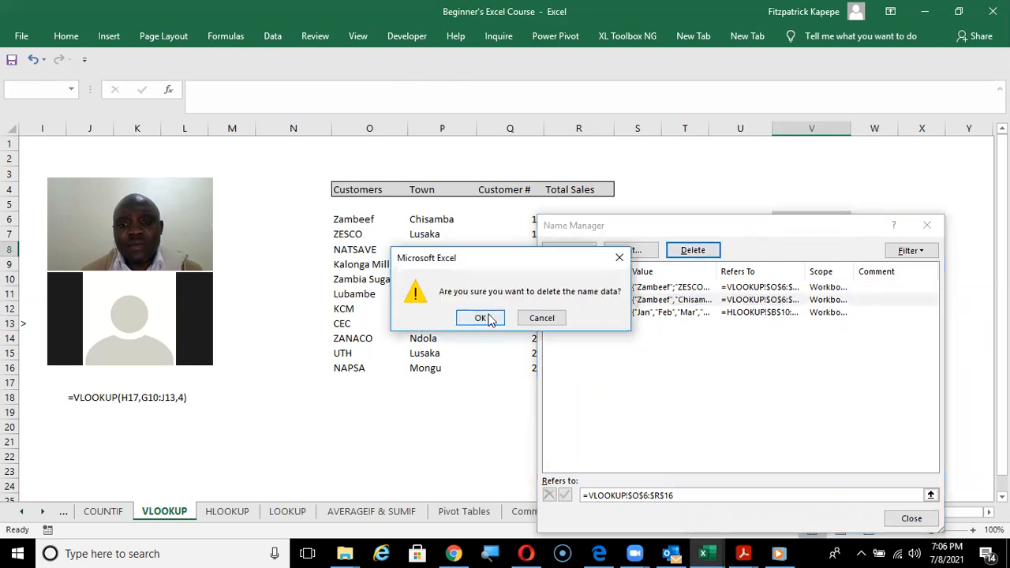
{"action": "left_click", "coordinate": [489, 319]}
{"action": "left_click", "coordinate": [928, 225]}
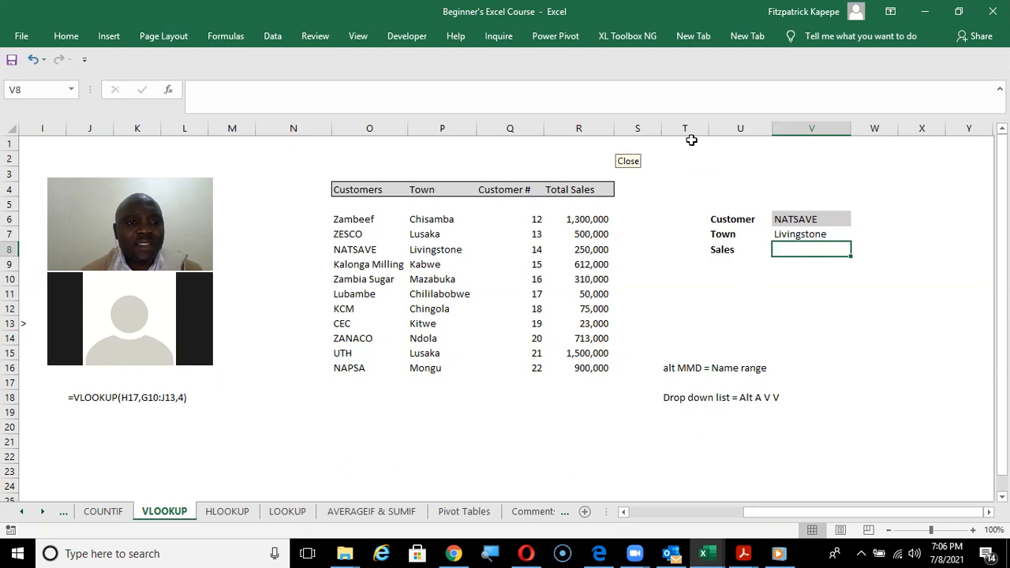
Select the customer table O6:R16 without its headers and open a new name definition for that range.
{"action": "left_click", "coordinate": [615, 142]}
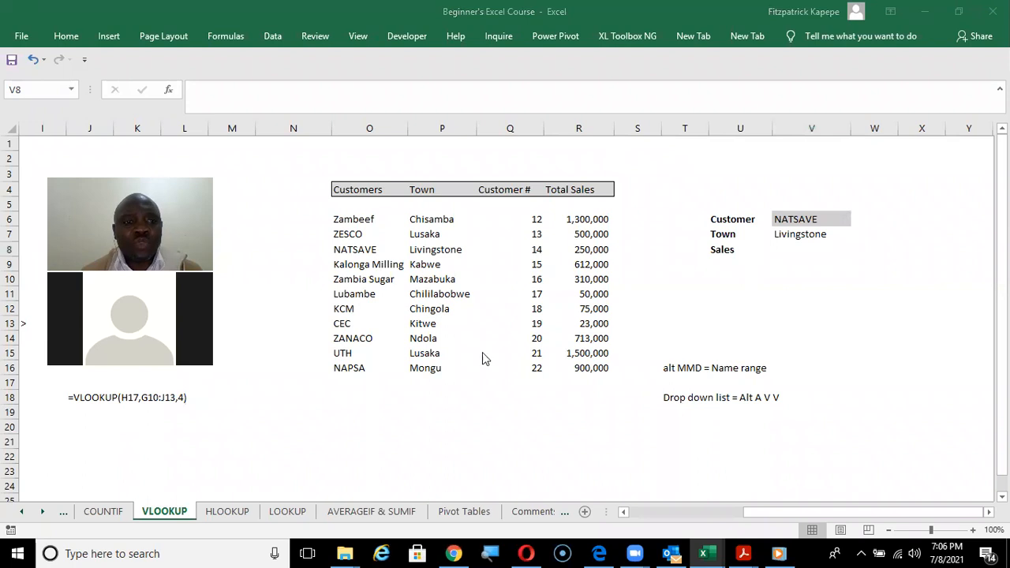
{"action": "left_click", "coordinate": [344, 222]}
{"action": "left_click", "coordinate": [344, 222]}
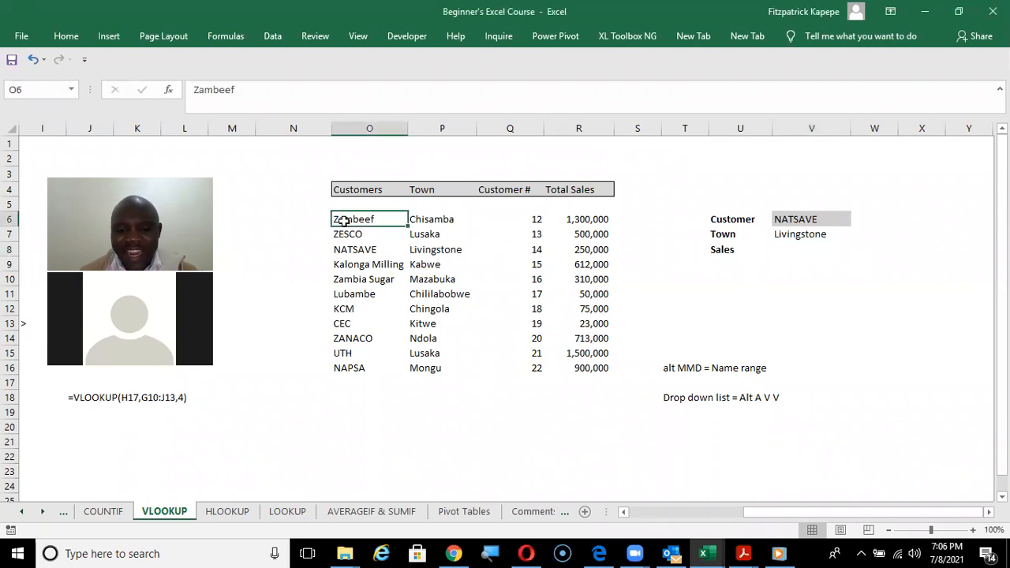
{"action": "key", "text": "shift+Down"}
{"action": "key", "text": "shift+Down"}
{"action": "key", "text": "shift+Down"}
{"action": "key", "text": "shift+Down"}
{"action": "key", "text": "shift+Down"}
{"action": "key", "text": "shift+Down"}
{"action": "key", "text": "shift+Down"}
{"action": "key", "text": "shift+Down"}
{"action": "key", "text": "shift+Down"}
{"action": "key", "text": "shift+Down"}
{"action": "key", "text": "shift+Right"}
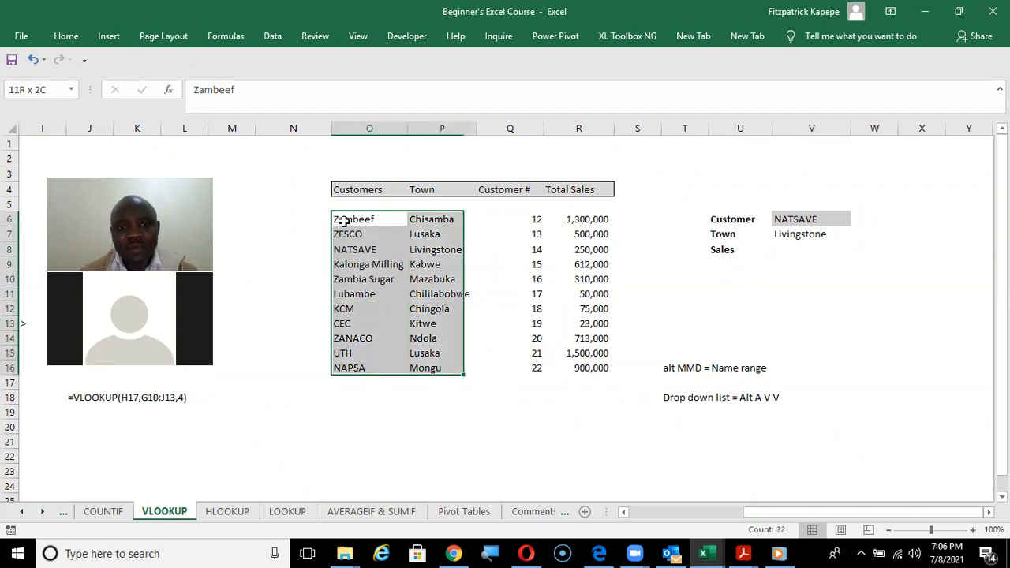
{"action": "key", "text": "shift+Right"}
{"action": "key", "text": "shift+Right"}
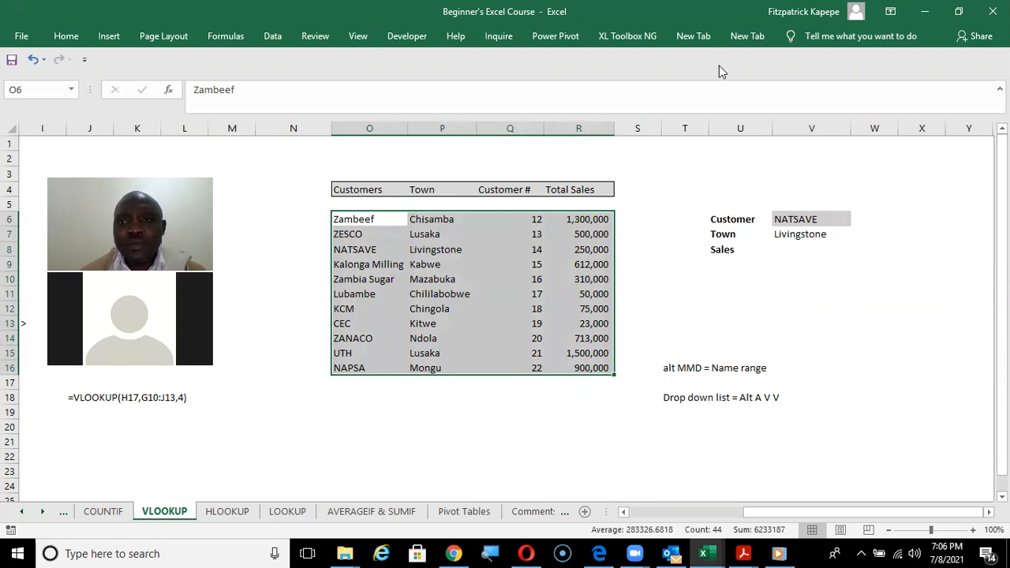
{"action": "key", "text": "alt+m"}
{"action": "key", "text": "m"}
{"action": "key", "text": "d"}
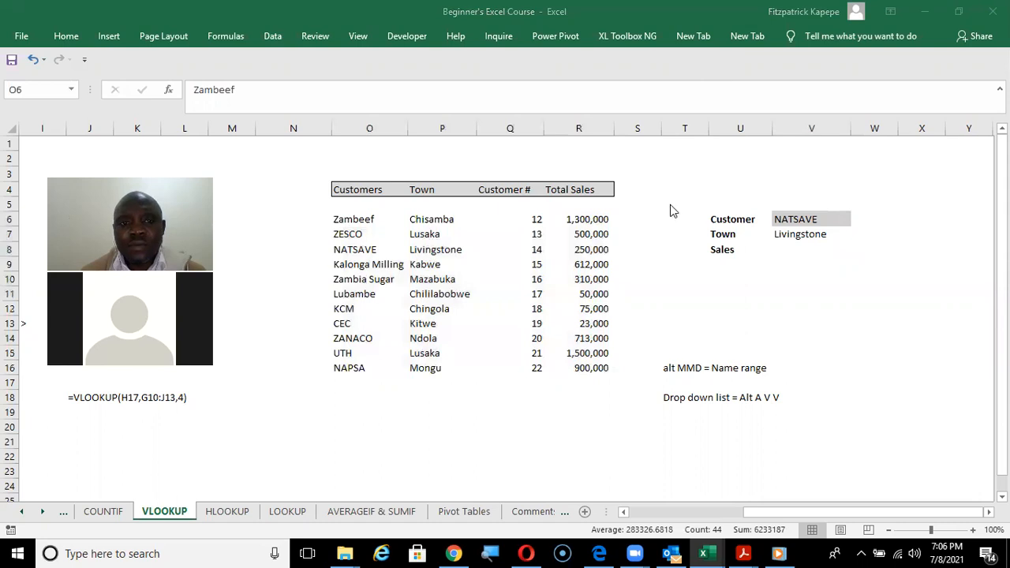
{"action": "left_click", "coordinate": [377, 232]}
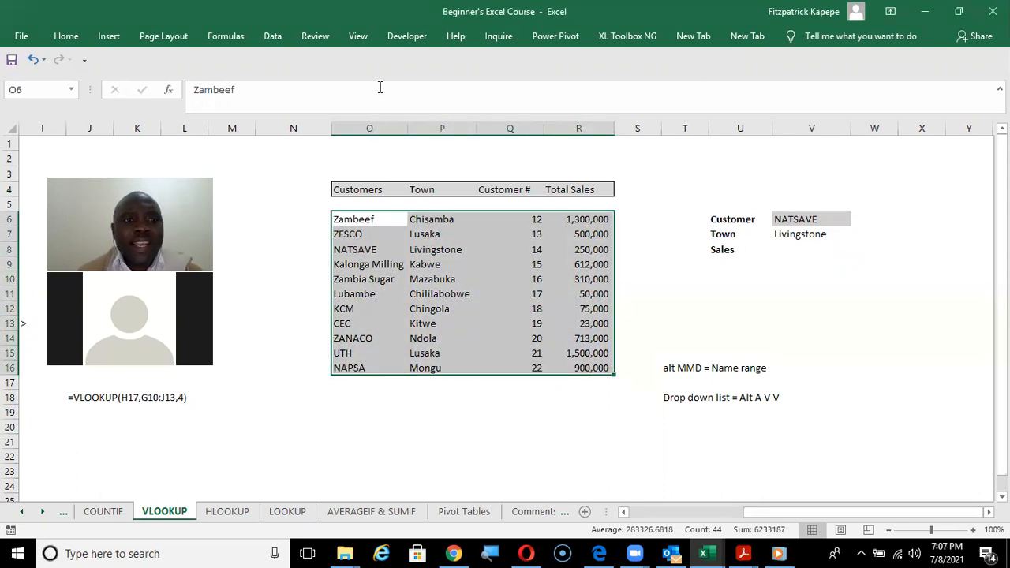
{"action": "left_click", "coordinate": [228, 37]}
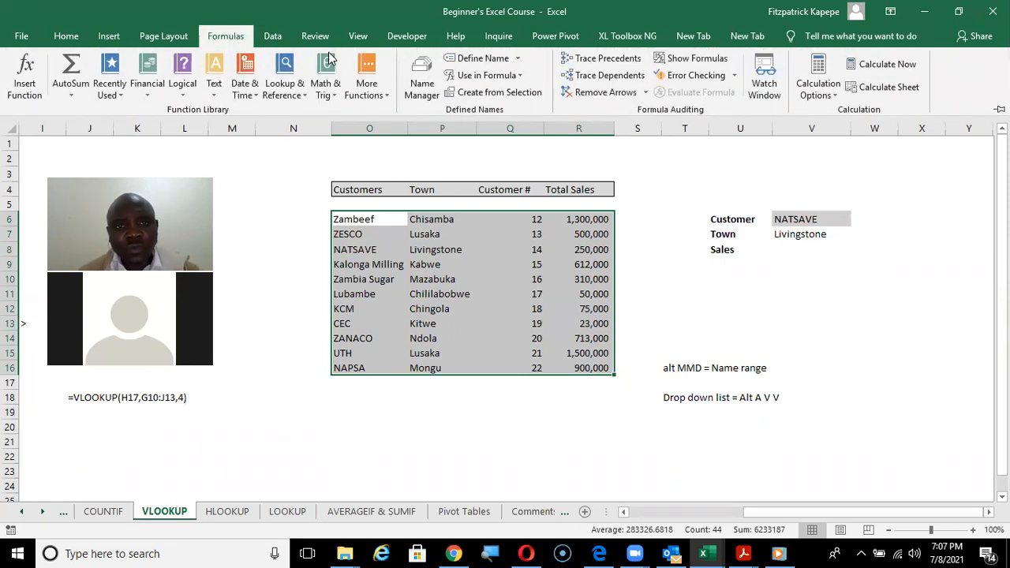
{"action": "left_click", "coordinate": [478, 59]}
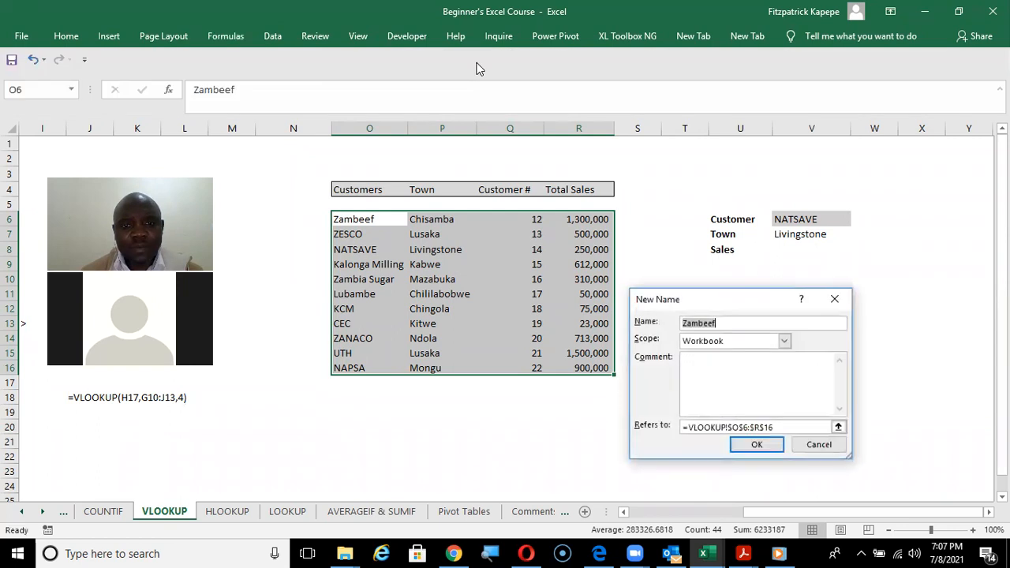
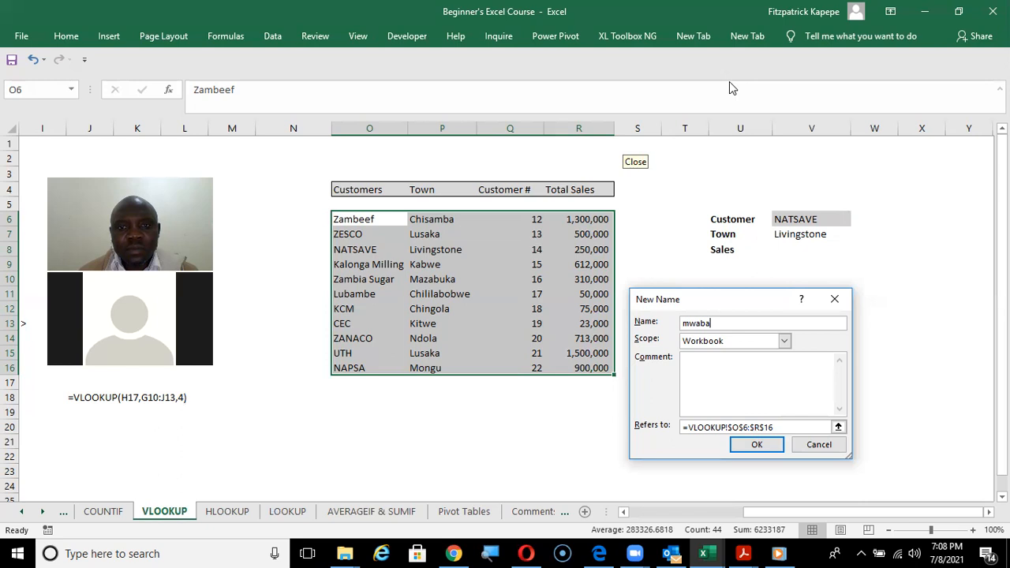
Name the customer range O6:R16 mwaba with workbook scope and save the definition.
{"action": "left_click", "coordinate": [729, 81]}
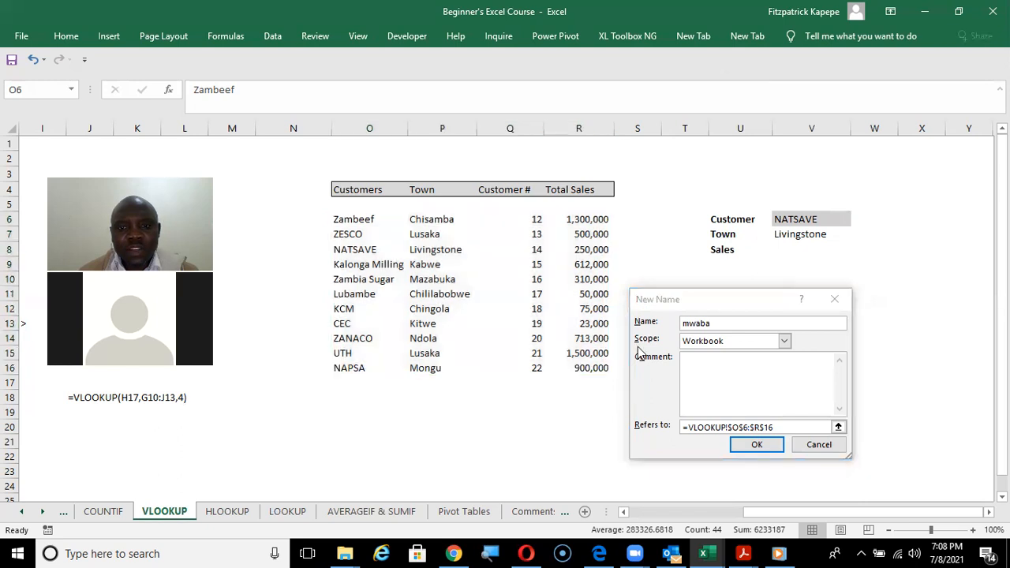
{"action": "left_click", "coordinate": [759, 445]}
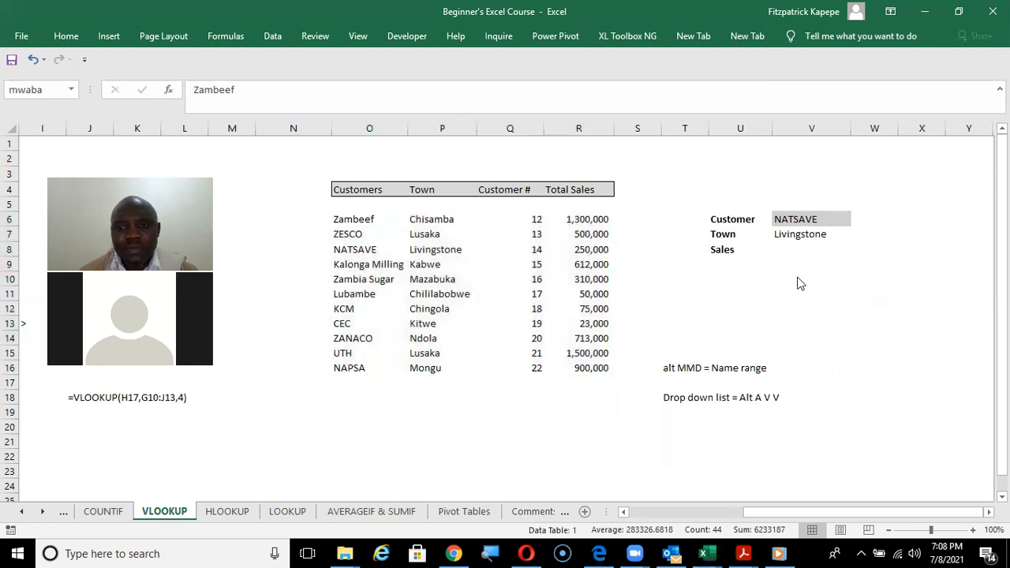
Start a VLOOKUP in the Sales cell V8 through its function arguments, with V6 as the lookup value.
{"action": "left_click", "coordinate": [788, 254]}
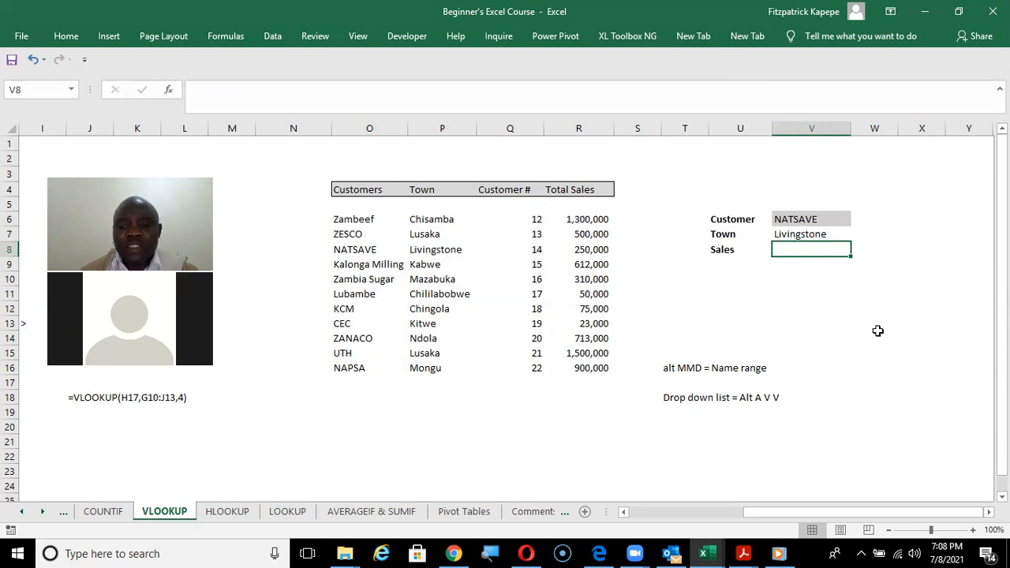
{"action": "type", "text": "=vl"}
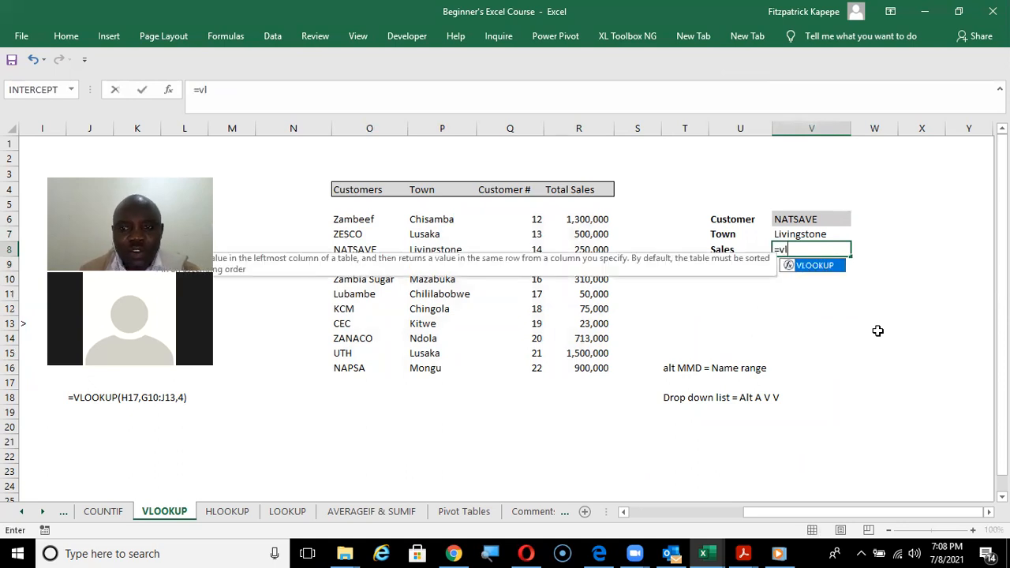
{"action": "key", "text": "Tab"}
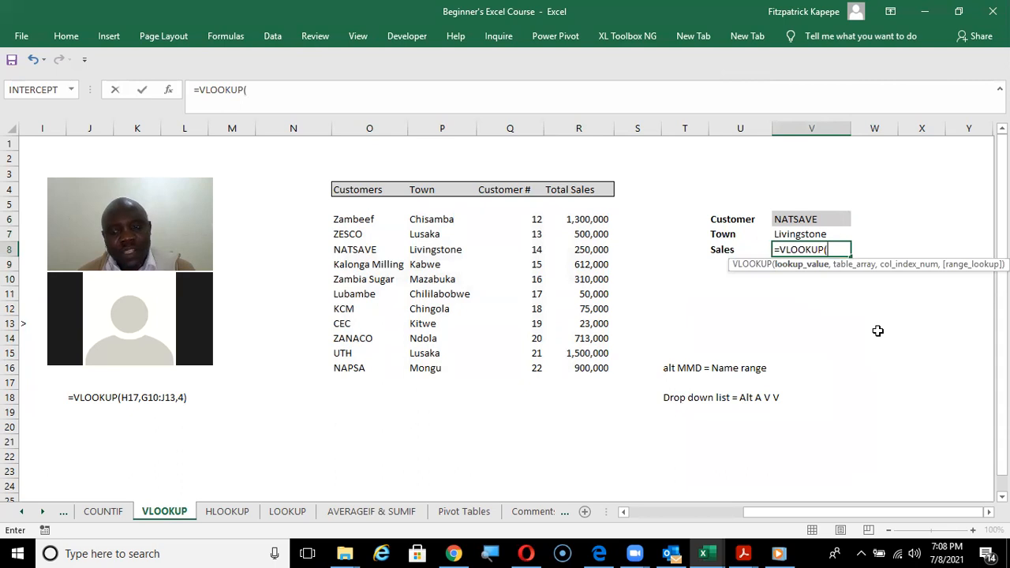
{"action": "key", "text": "ctrl+a"}
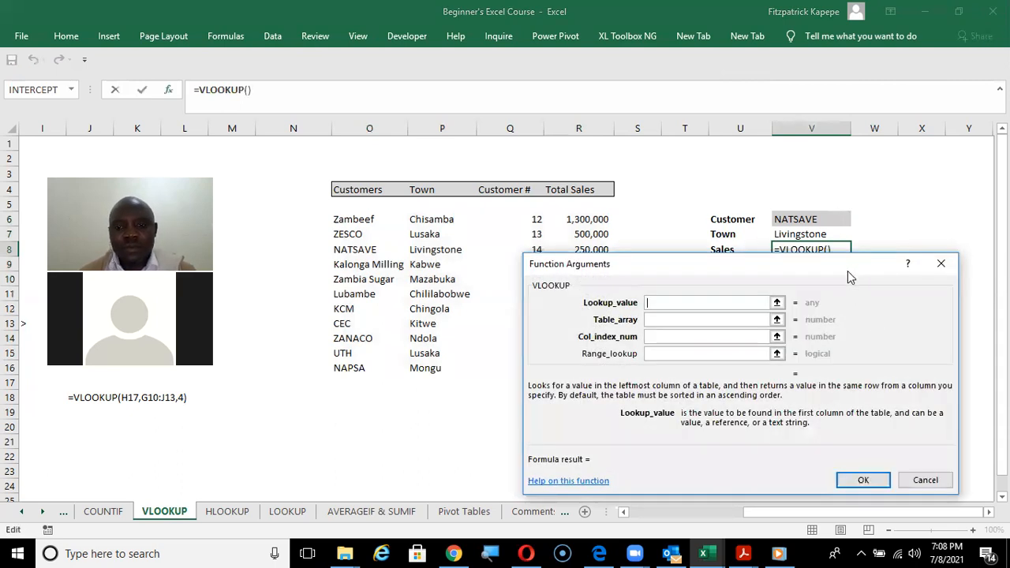
{"action": "left_click_drag", "start_coordinate": [848, 271], "coordinate": [859, 350]}
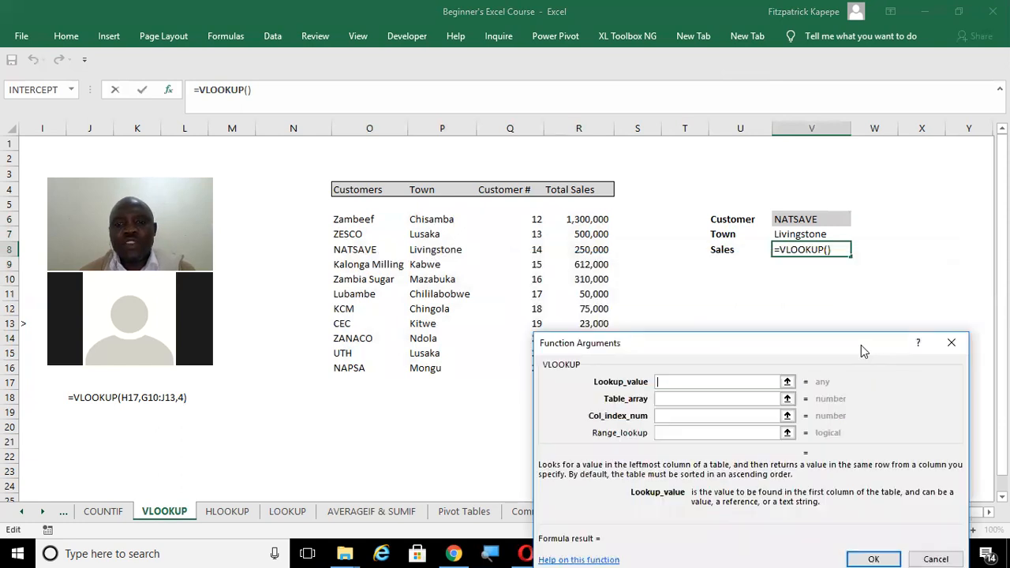
{"action": "left_click", "coordinate": [805, 219]}
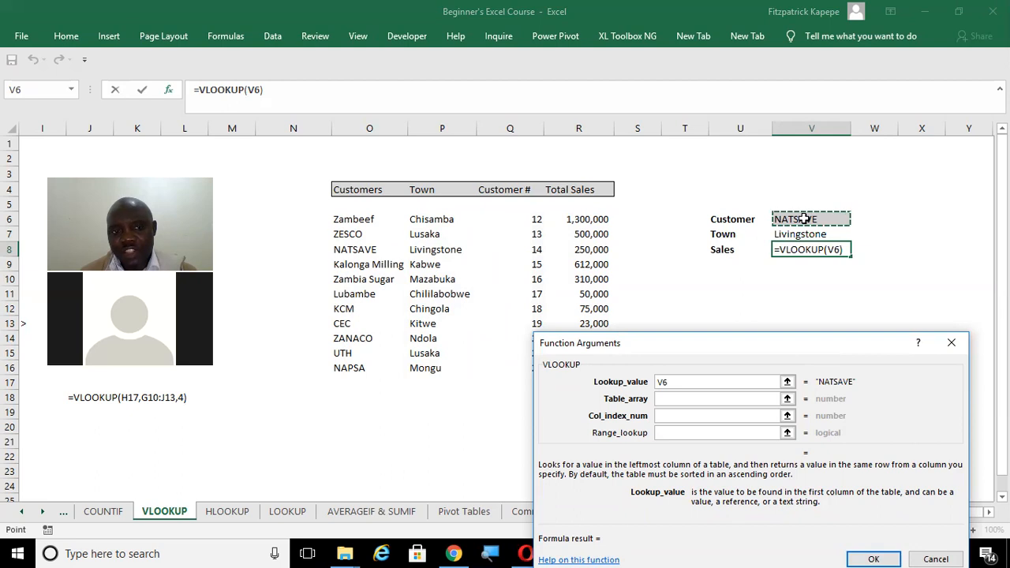
Complete the VLOOKUP with table array mwaba, column index number 4 and range lookup 0, and insert it in V8.
{"action": "left_click", "coordinate": [682, 400]}
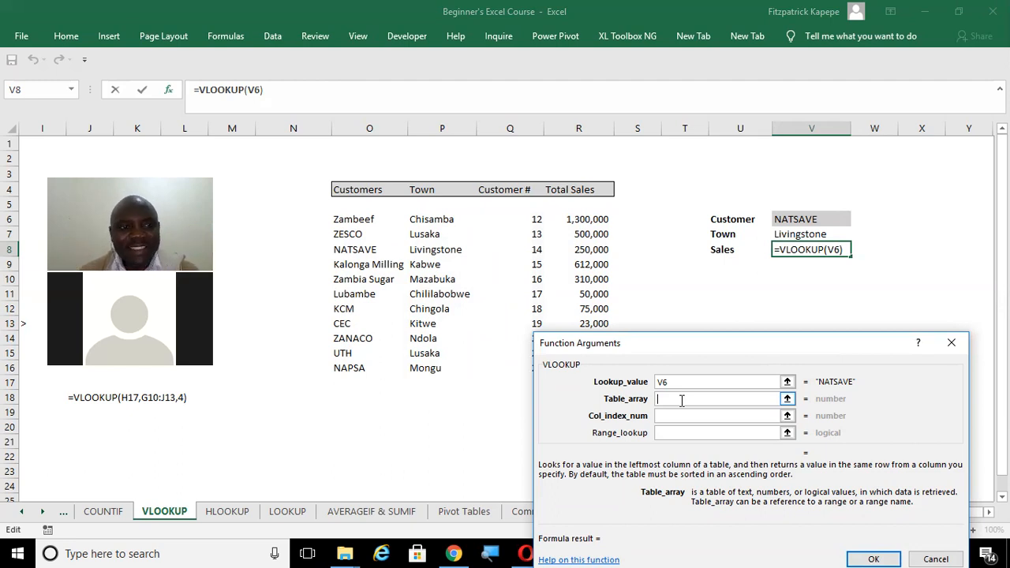
{"action": "type", "text": "mwa"}
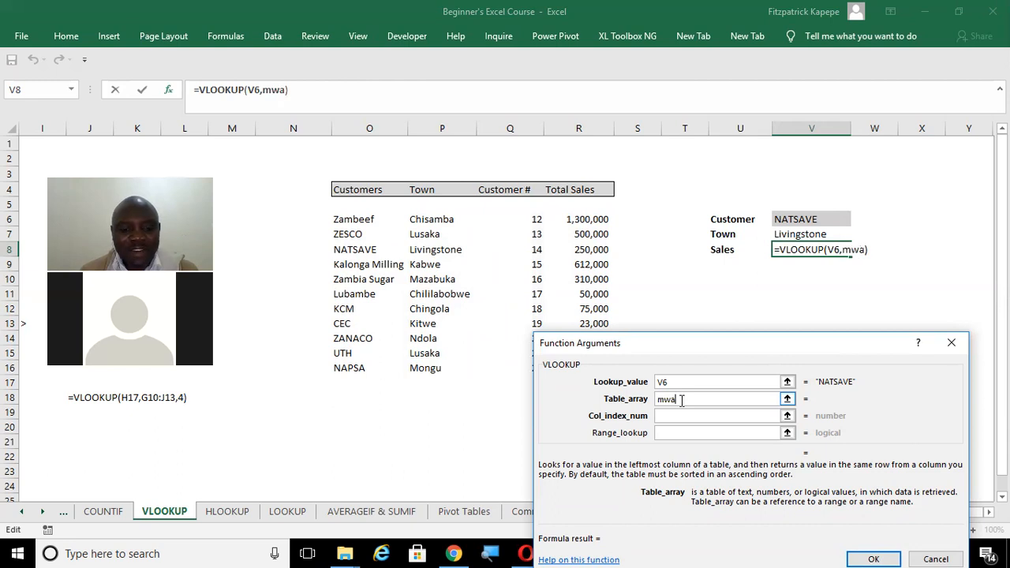
{"action": "type", "text": "ba"}
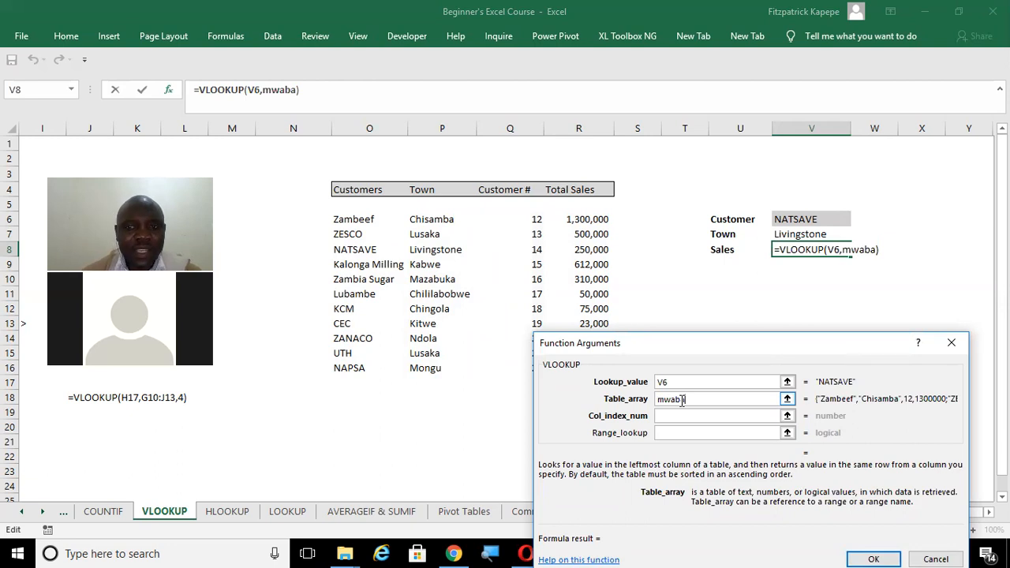
{"action": "left_click", "coordinate": [665, 418]}
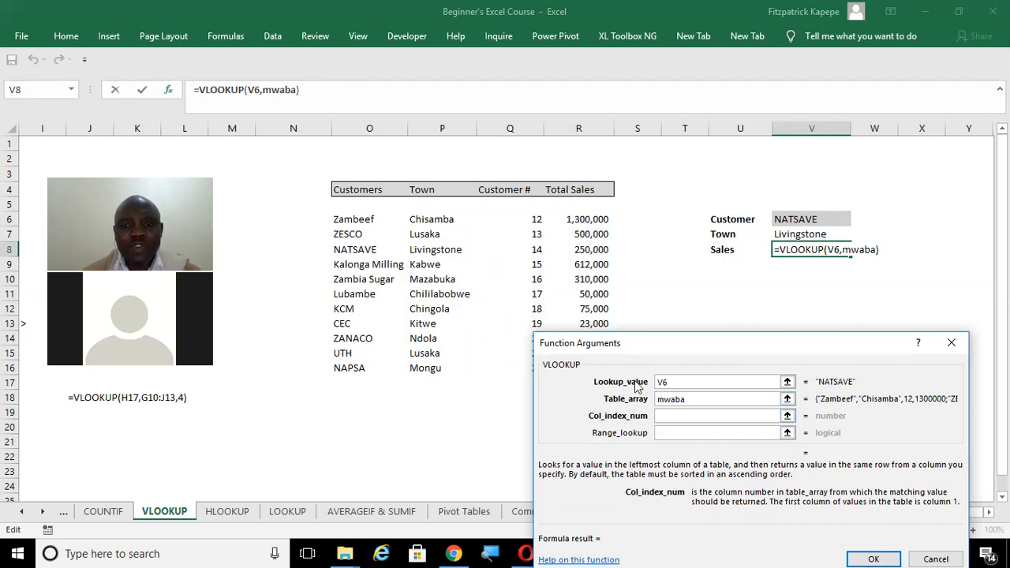
{"action": "type", "text": "4"}
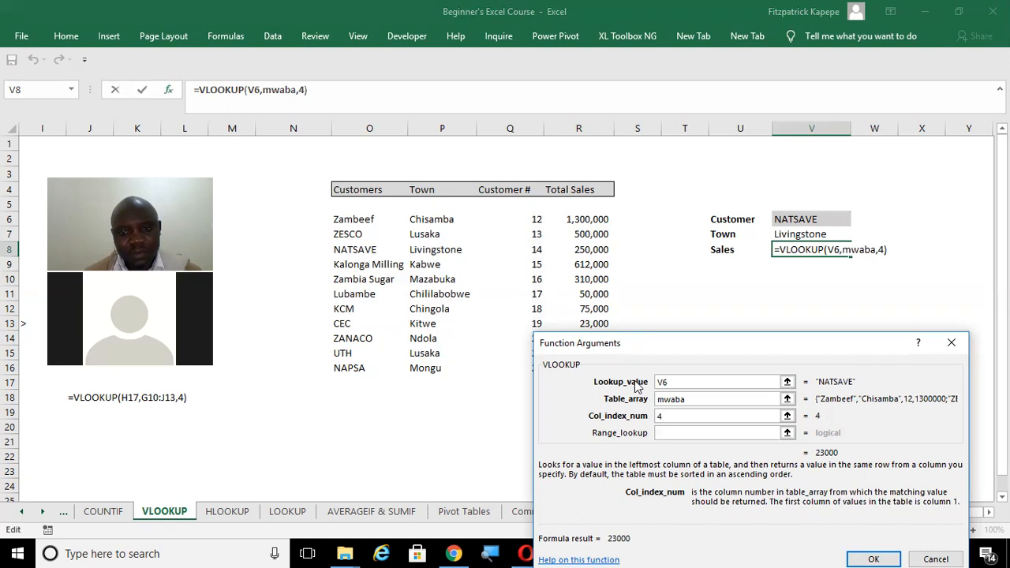
{"action": "left_click", "coordinate": [673, 432]}
{"action": "type", "text": "0"}
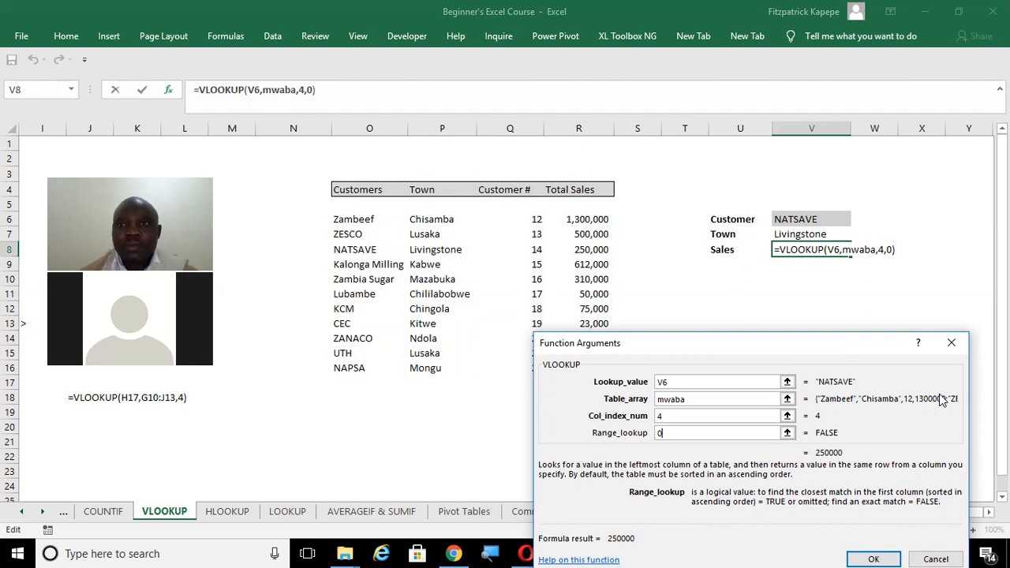
{"action": "left_click", "coordinate": [819, 19]}
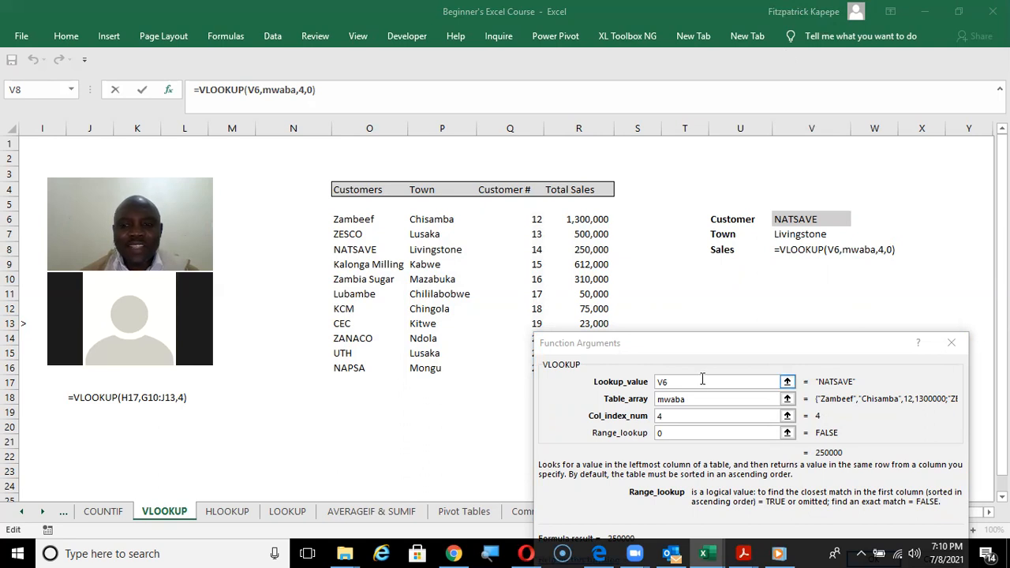
{"action": "left_click_drag", "start_coordinate": [785, 355], "coordinate": [777, 241]}
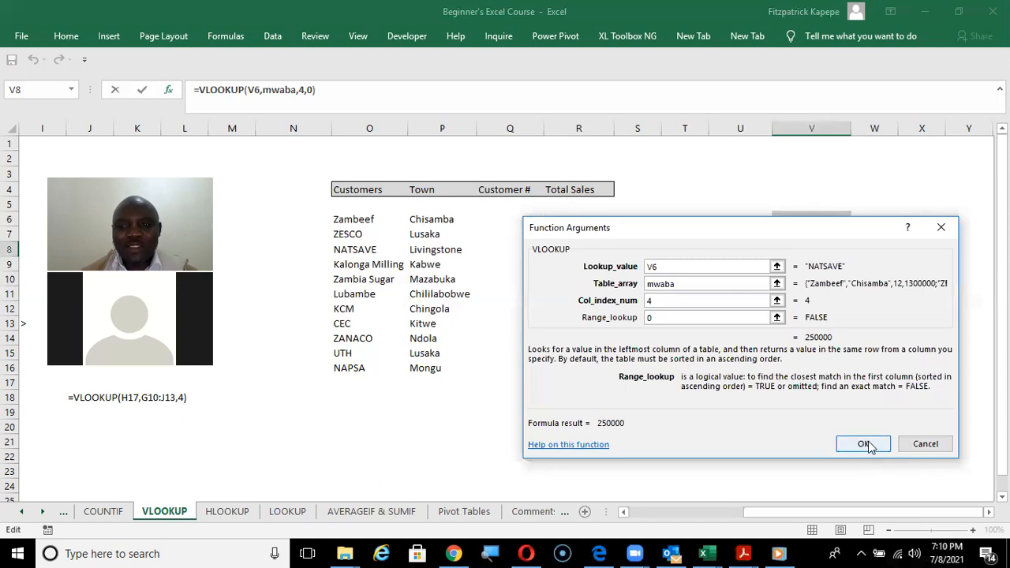
{"action": "left_click", "coordinate": [868, 447]}
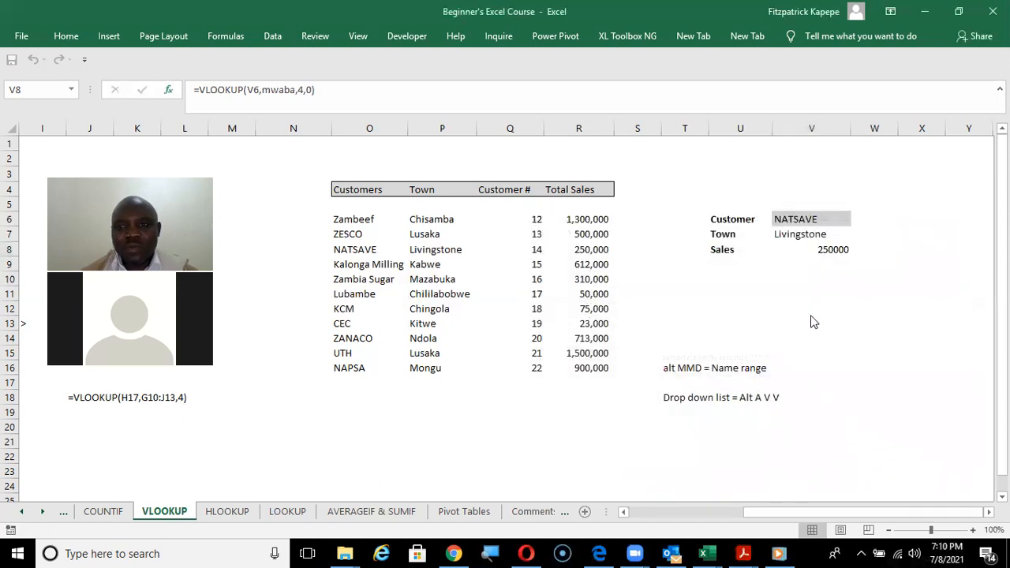
Format the Sales result in V8 with thousands separators and no decimal places.
{"action": "right_click", "coordinate": [826, 248]}
{"action": "left_click", "coordinate": [948, 180]}
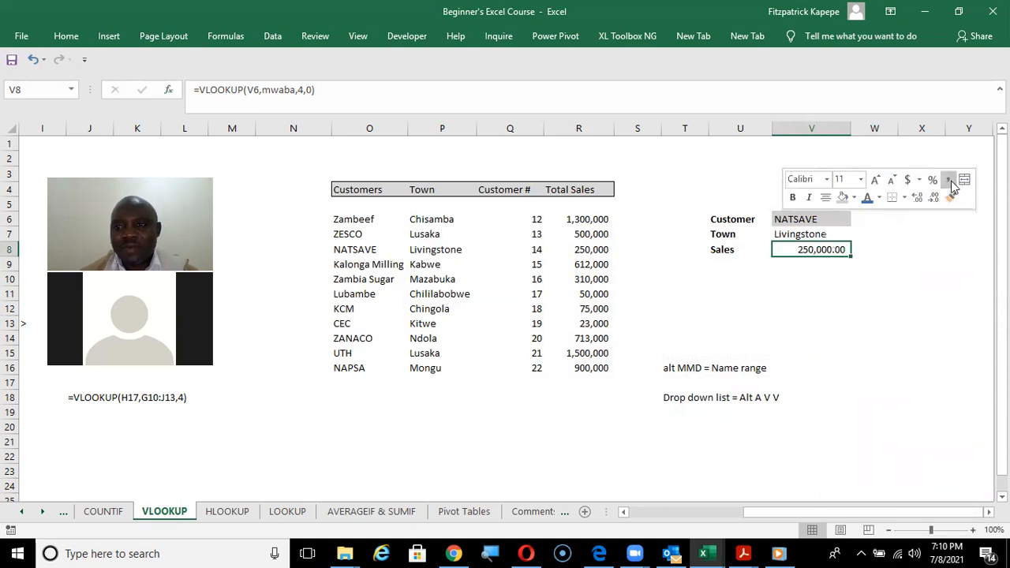
{"action": "left_click", "coordinate": [934, 199]}
{"action": "left_click", "coordinate": [934, 199]}
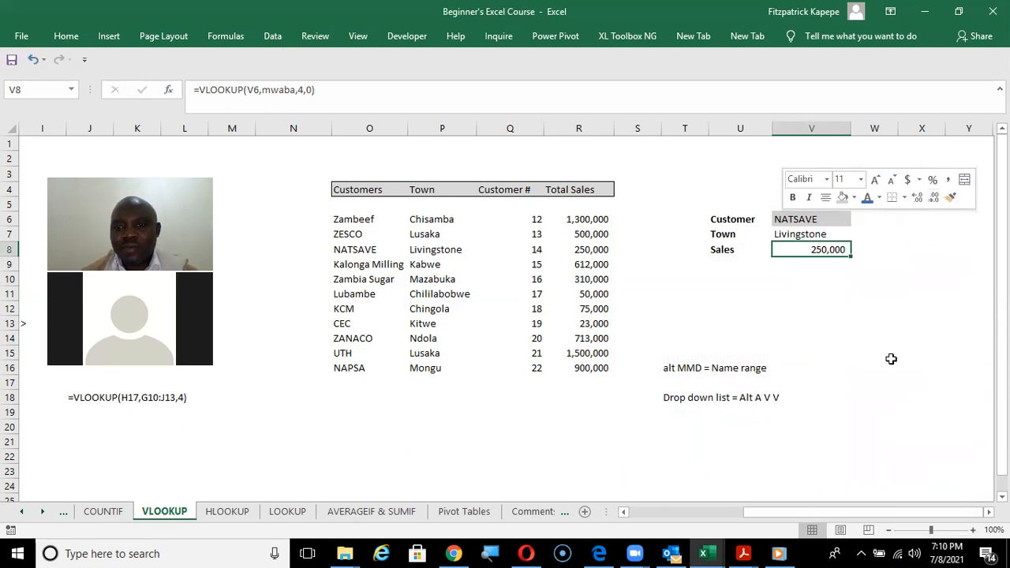
{"action": "key", "text": "alt+h"}
{"action": "key", "text": "Escape"}
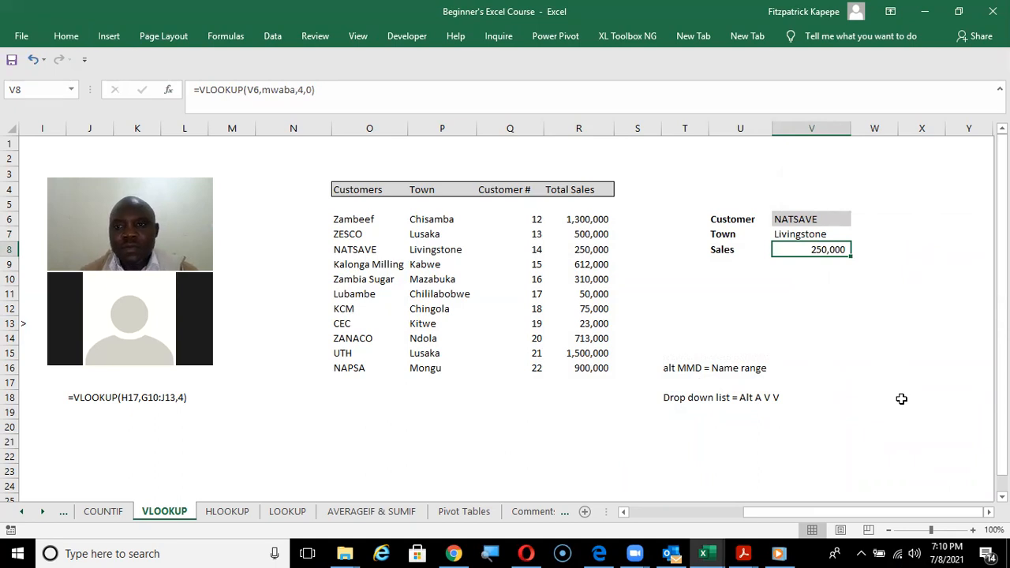
{"action": "left_click", "coordinate": [820, 297]}
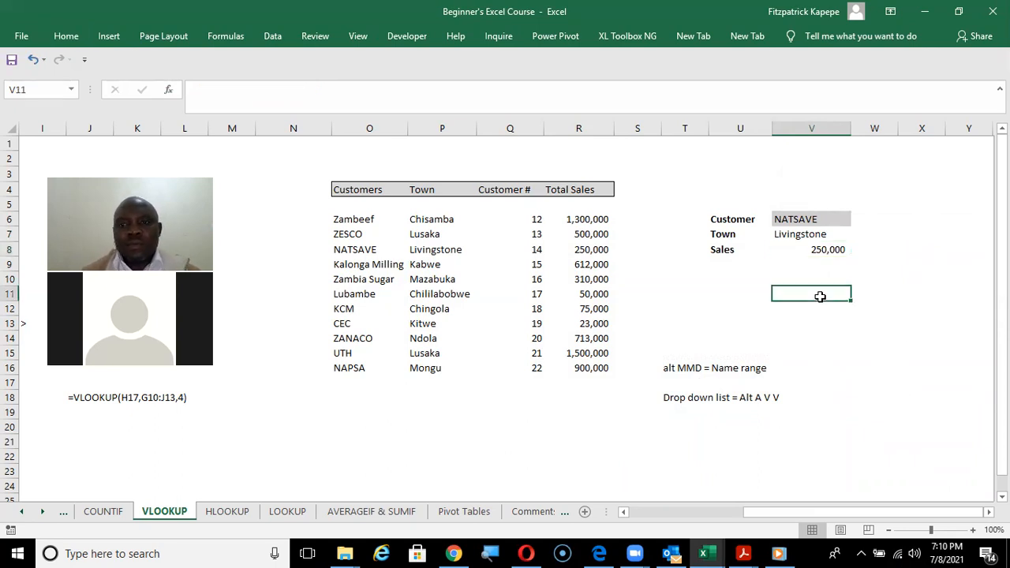
Check the Sales result in V8 against the NATSAVE row of the customer table, moving across its town, number and sales.
{"action": "left_click", "coordinate": [814, 253]}
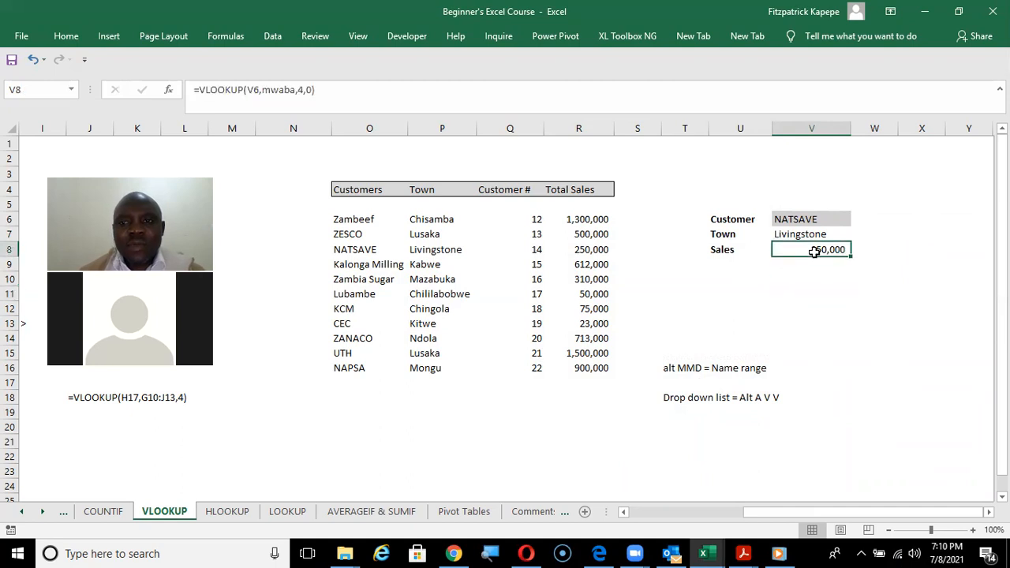
{"action": "left_click", "coordinate": [364, 262]}
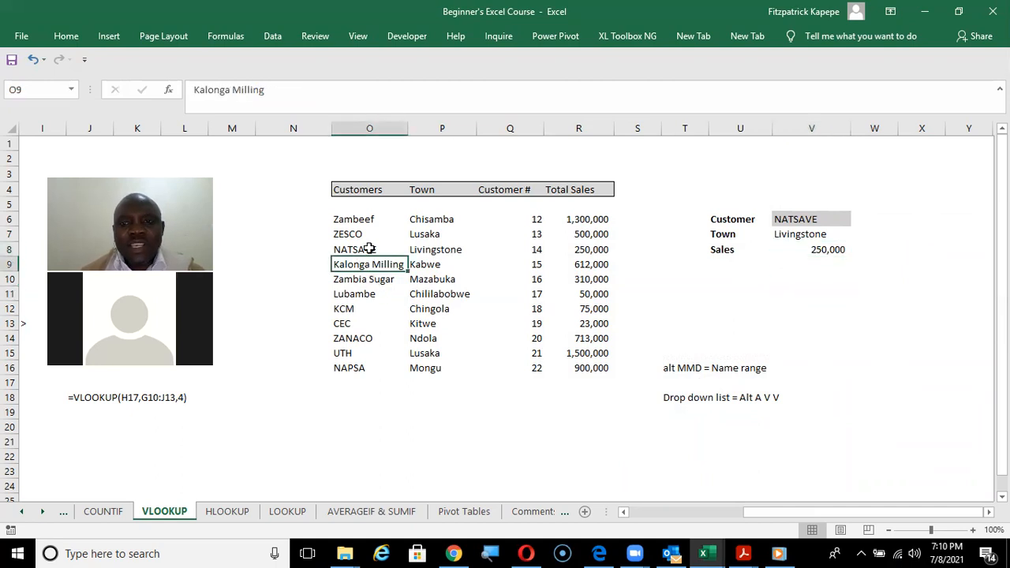
{"action": "left_click", "coordinate": [369, 248]}
{"action": "key", "text": "Right"}
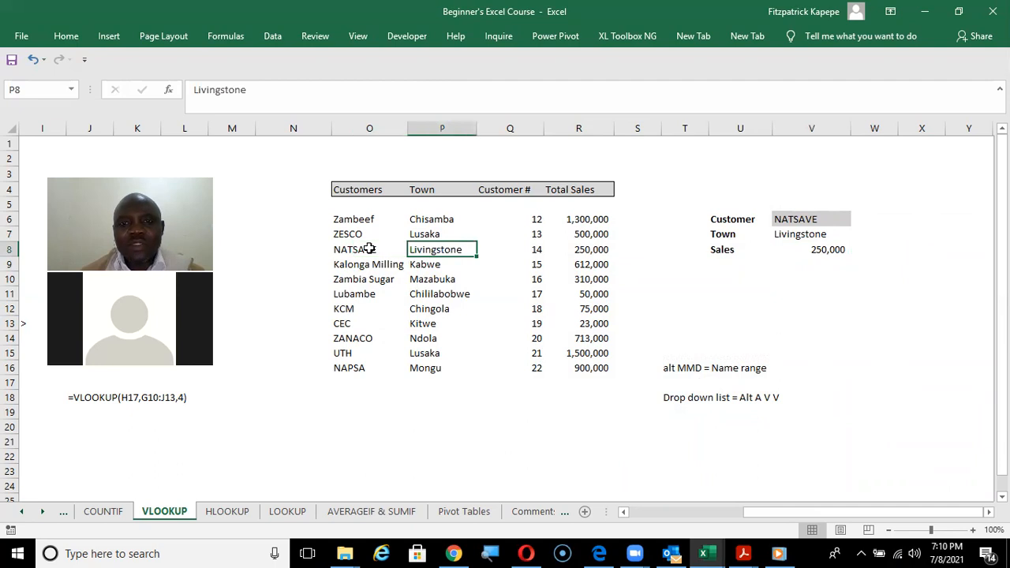
{"action": "key", "text": "Right"}
{"action": "key", "text": "Right"}
{"action": "key", "text": "Right"}
{"action": "key", "text": "Left"}
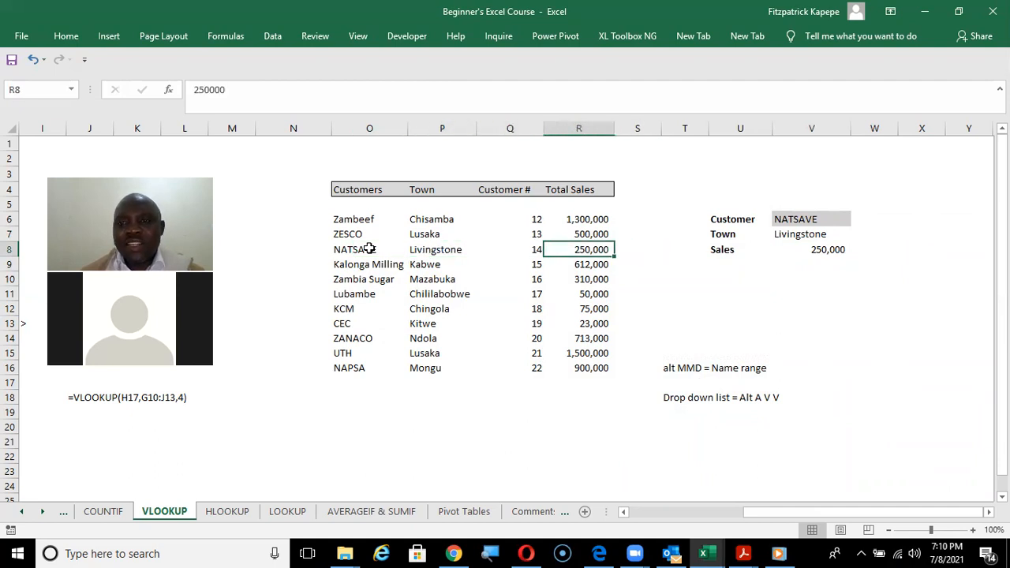
{"action": "key", "text": "Right"}
{"action": "key", "text": "Right"}
{"action": "key", "text": "Right"}
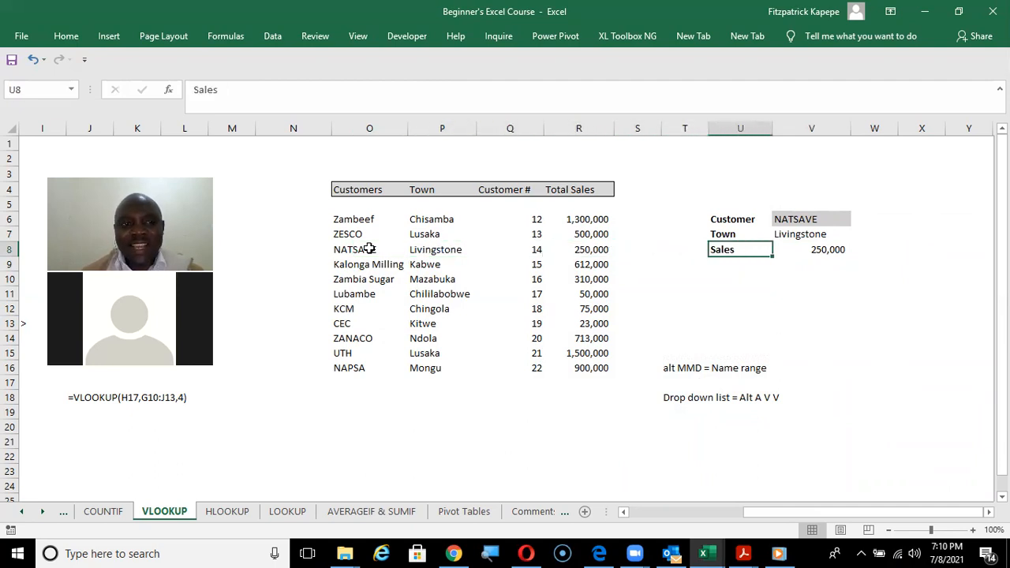
Choose Zambeef from the customer list in V6 and compare the results with its town and total sales in the table.
{"action": "left_click", "coordinate": [790, 224]}
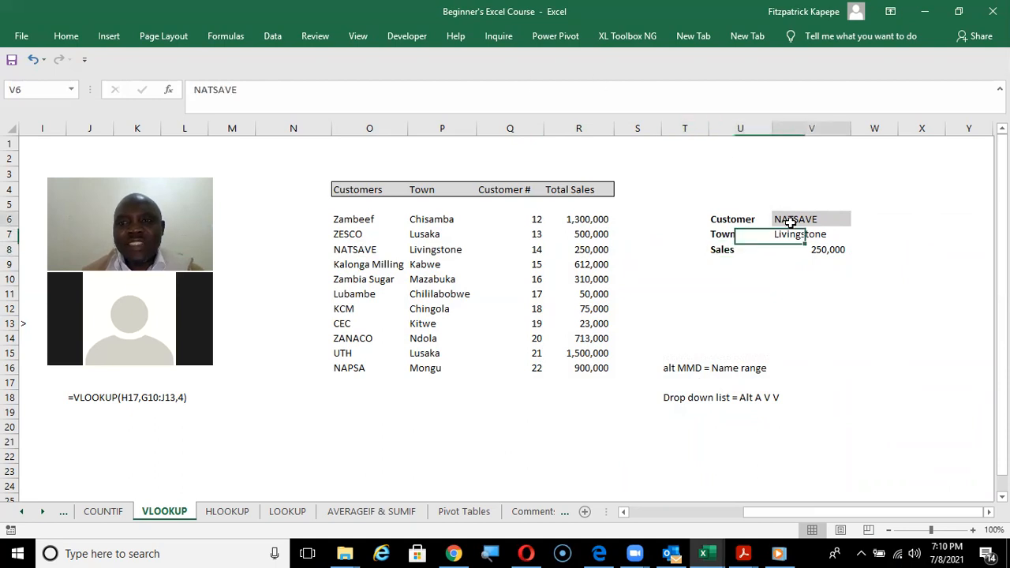
{"action": "left_click", "coordinate": [859, 222]}
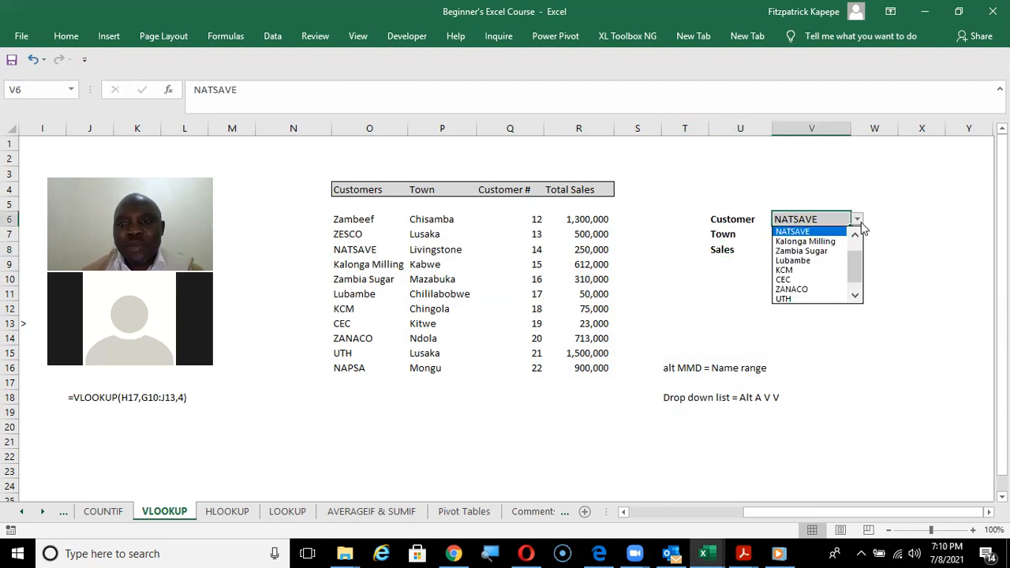
{"action": "left_click", "coordinate": [855, 236]}
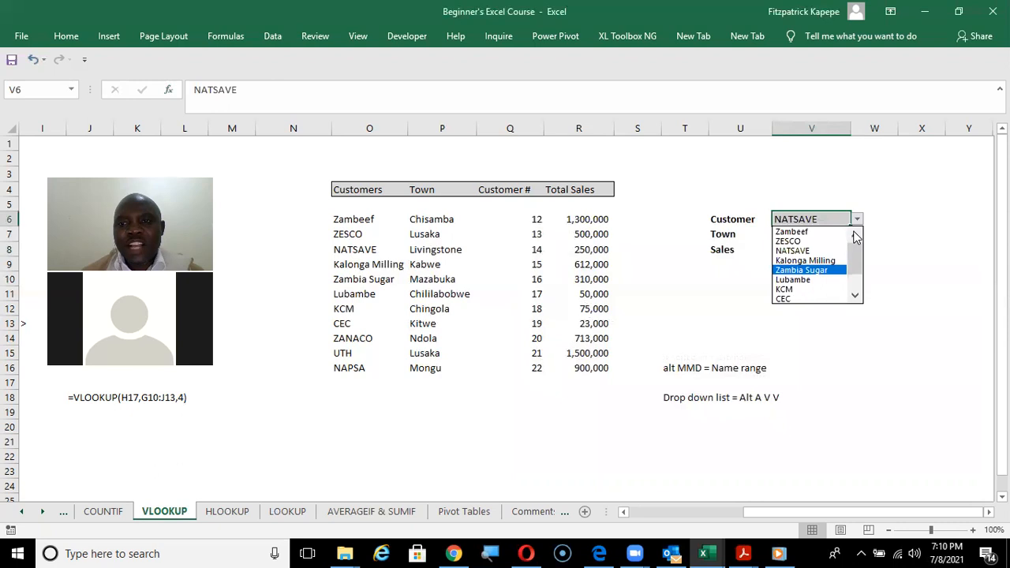
{"action": "left_click", "coordinate": [821, 231]}
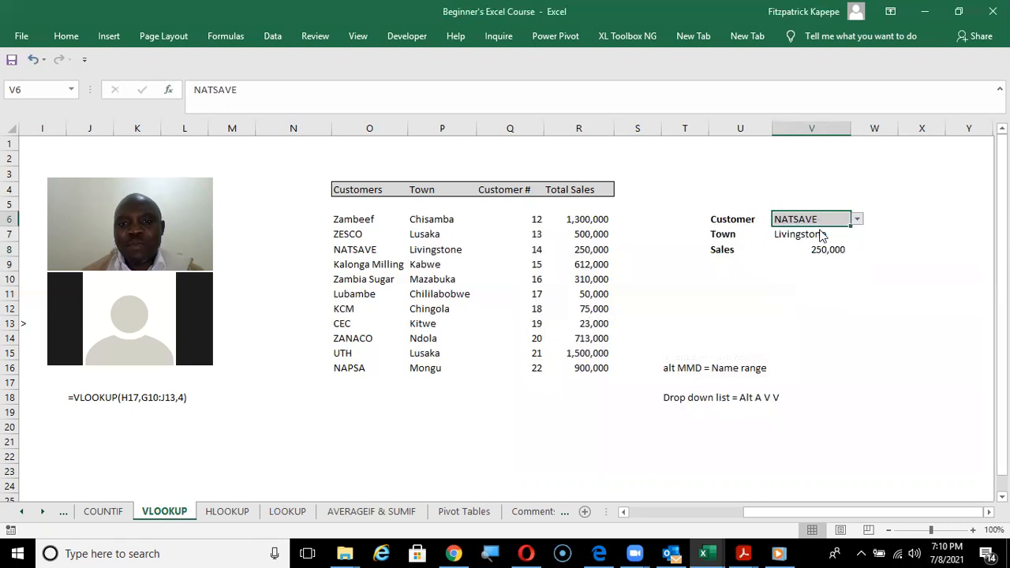
{"action": "left_click", "coordinate": [772, 334]}
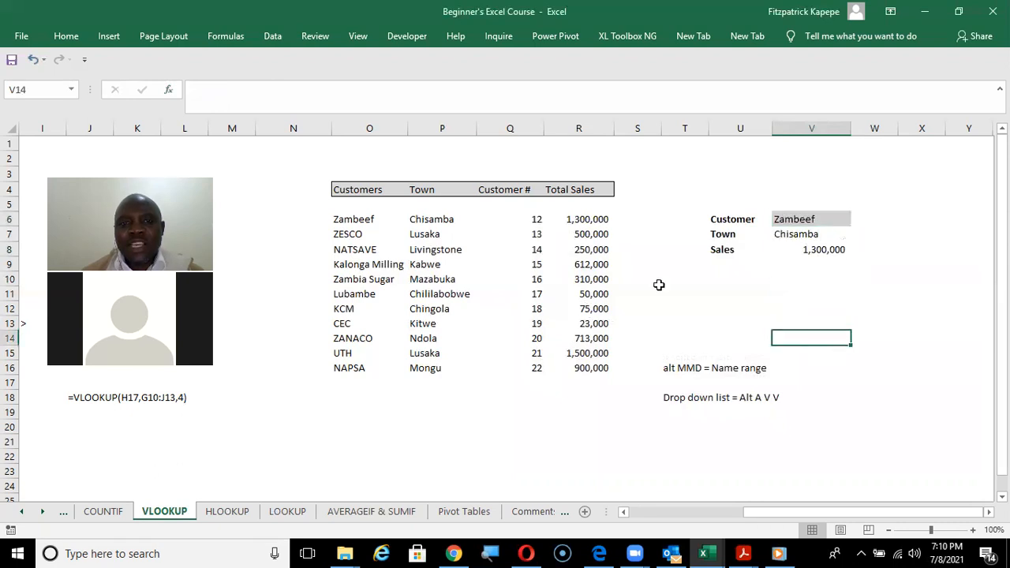
{"action": "left_click", "coordinate": [416, 220]}
{"action": "left_click", "coordinate": [591, 219]}
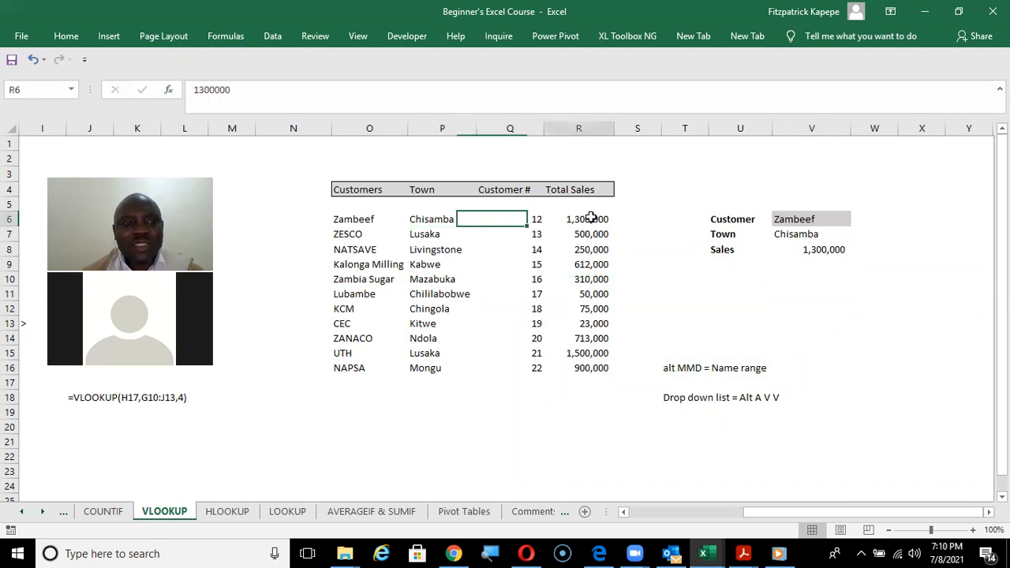
Change the customer in V6 to UTH from its list and select the Town result in V7.
{"action": "left_click", "coordinate": [802, 222]}
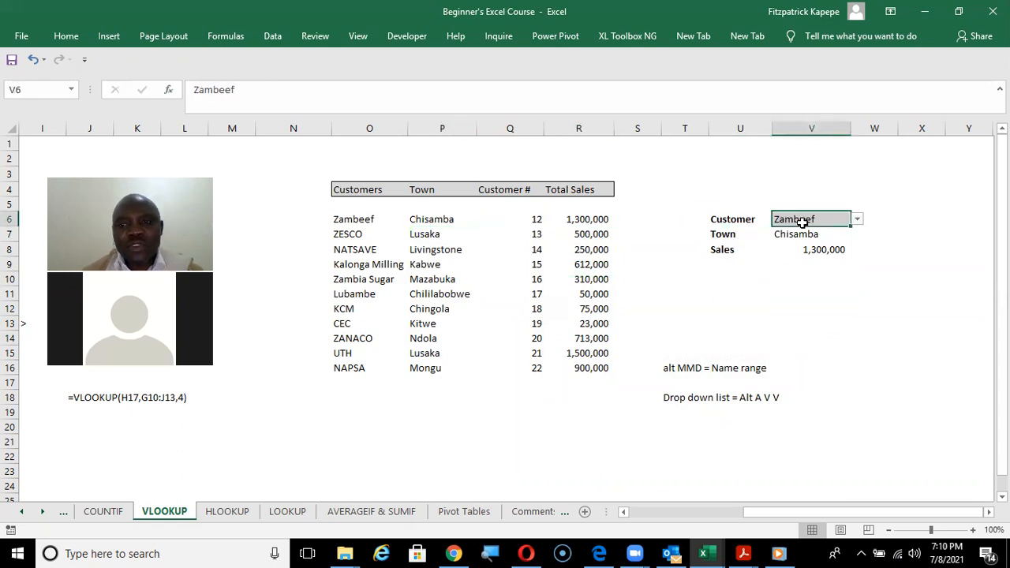
{"action": "left_click", "coordinate": [858, 219]}
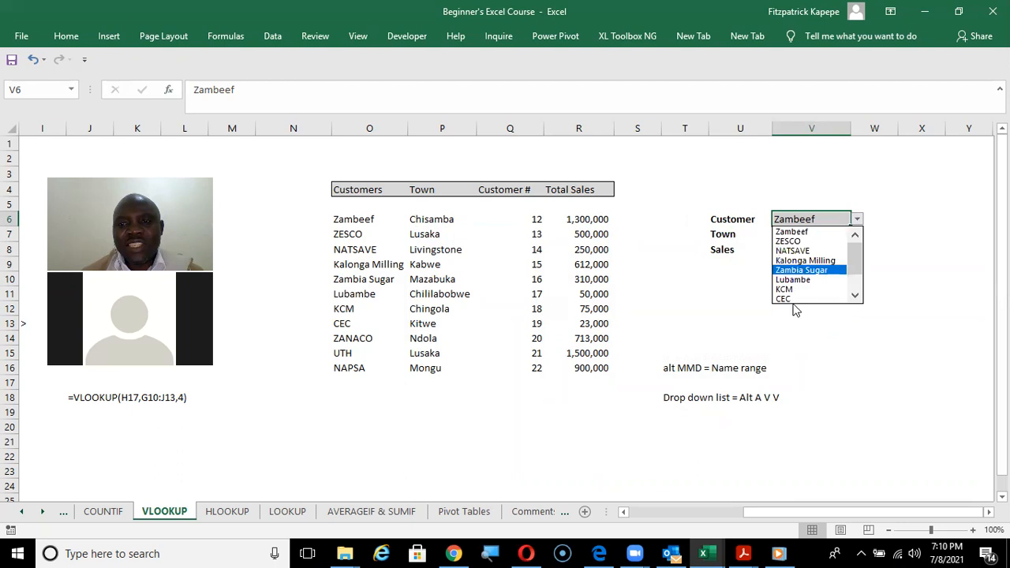
{"action": "left_click", "coordinate": [855, 296]}
{"action": "left_click", "coordinate": [856, 297]}
{"action": "left_click", "coordinate": [856, 297]}
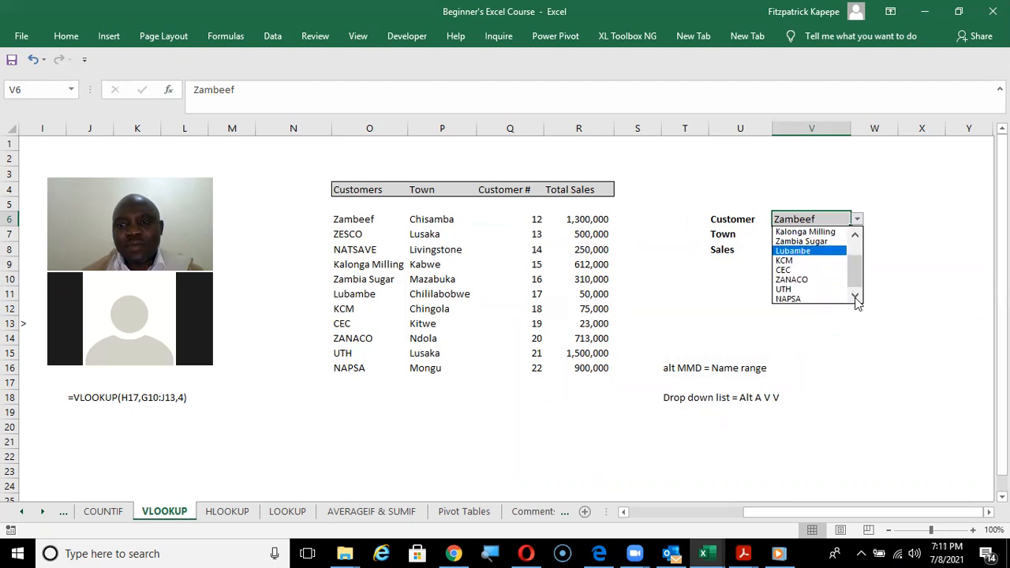
{"action": "left_click", "coordinate": [802, 290]}
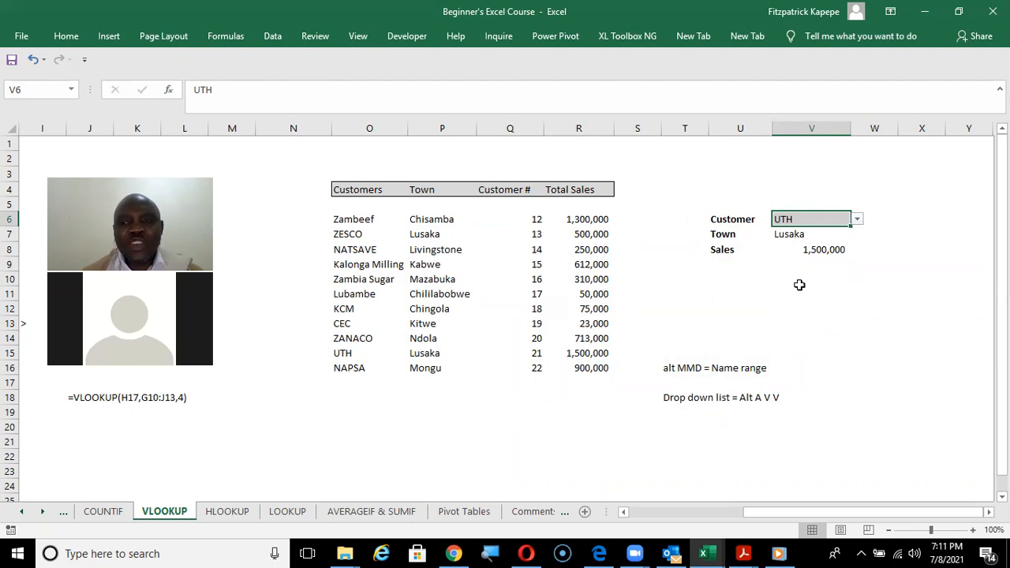
{"action": "left_click", "coordinate": [781, 236]}
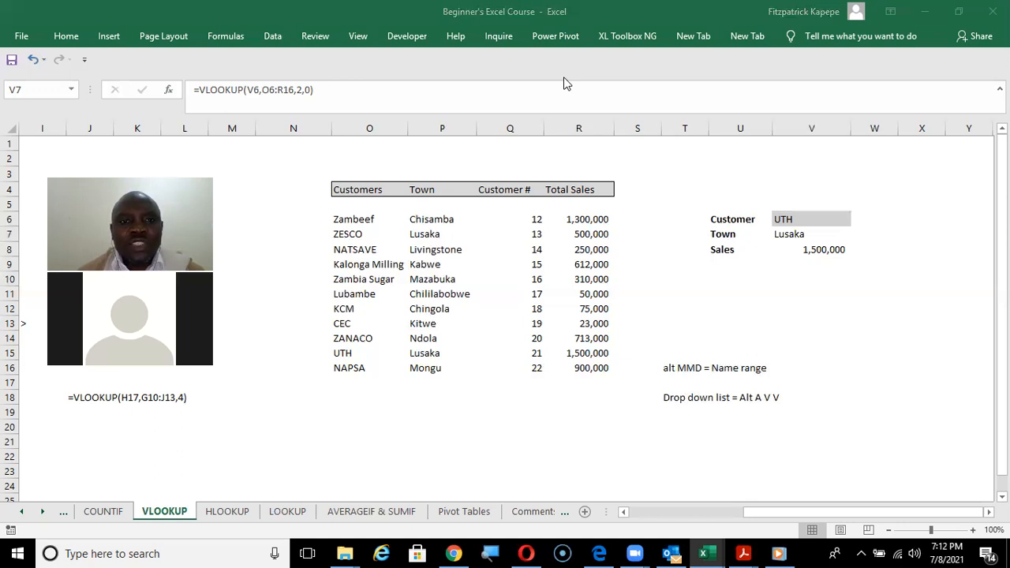
{"action": "left_click", "coordinate": [830, 75]}
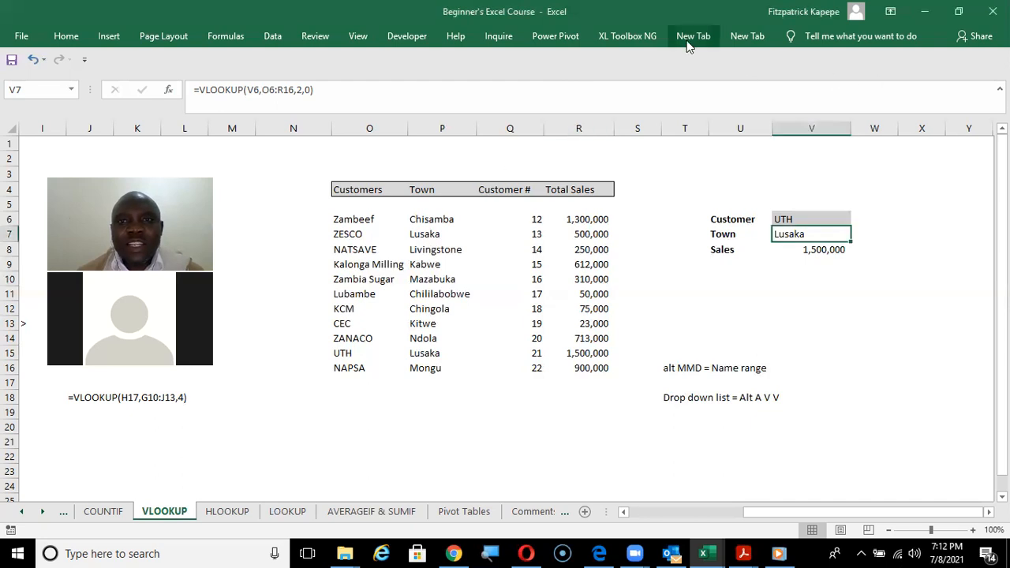
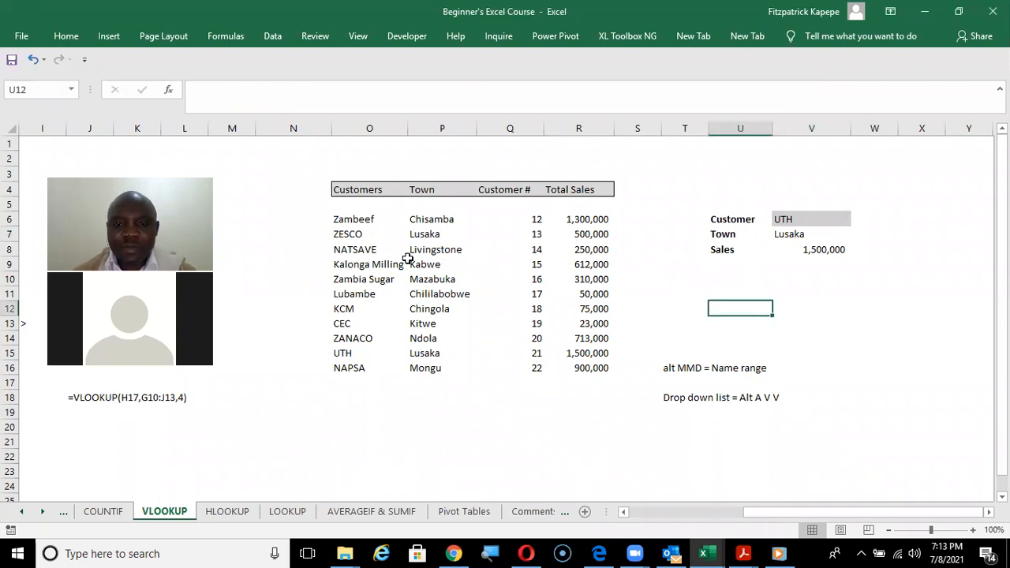
Return to the sending-cash example near the start of the sheet and select the Charge cell H18.
{"action": "key", "text": "Left"}
{"action": "key", "text": "Left"}
{"action": "key", "text": "Left"}
{"action": "key", "text": "Left"}
{"action": "key", "text": "Left"}
{"action": "key", "text": "Left"}
{"action": "key", "text": "Left"}
{"action": "key", "text": "Left"}
{"action": "key", "text": "Left"}
{"action": "key", "text": "Left"}
{"action": "key", "text": "Left"}
{"action": "key", "text": "Left"}
{"action": "key", "text": "Left"}
{"action": "key", "text": "Left"}
{"action": "key", "text": "Left"}
{"action": "key", "text": "Left"}
{"action": "key", "text": "Left"}
{"action": "key", "text": "Left"}
{"action": "key", "text": "Left"}
{"action": "key", "text": "Left"}
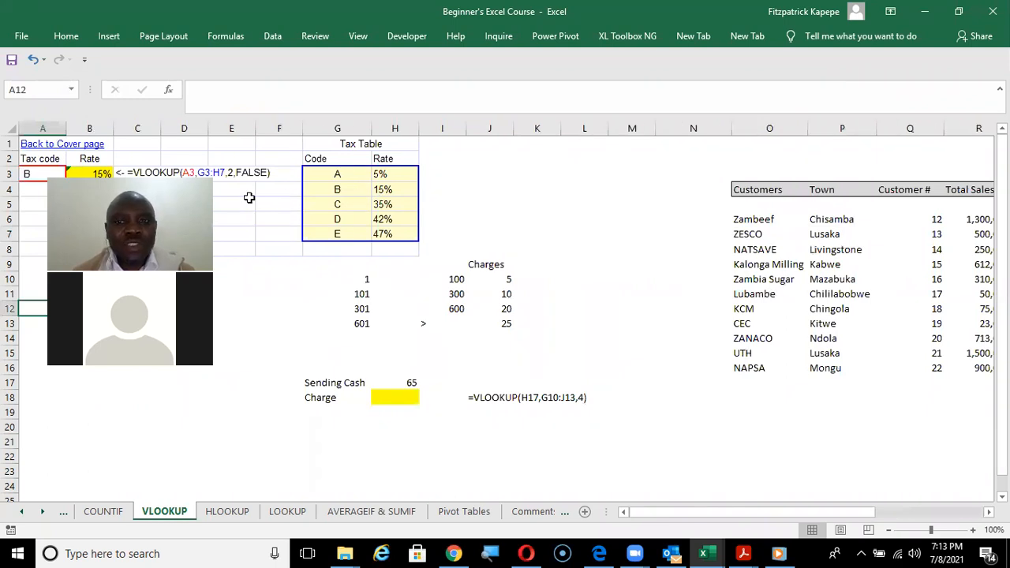
{"action": "left_click", "coordinate": [403, 396]}
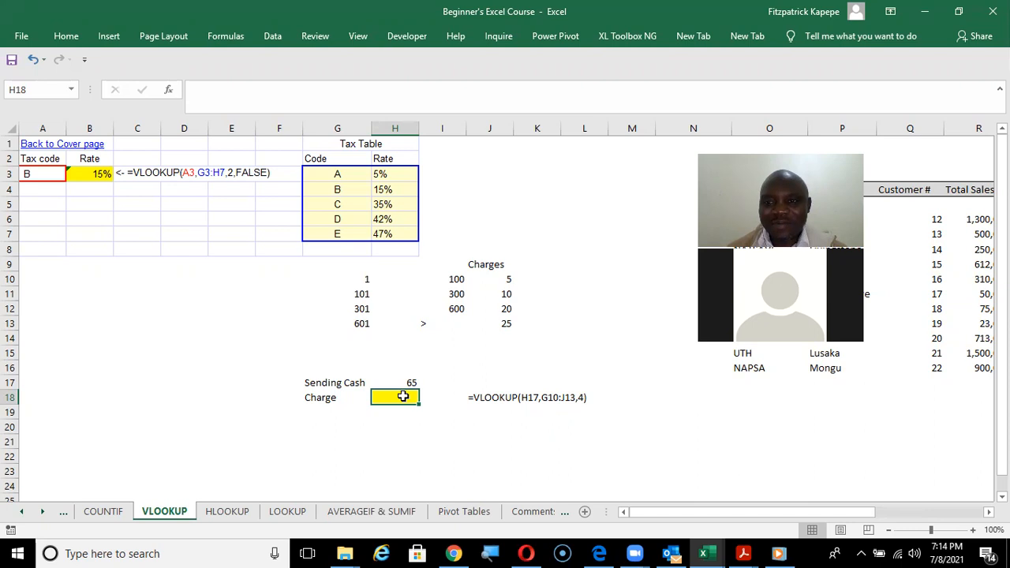
Examine the first bracket of the charges table in row 10, from its lower limit across to its upper limit and charge.
{"action": "key", "text": "Down"}
{"action": "key", "text": "Down"}
{"action": "key", "text": "Up"}
{"action": "key", "text": "Up"}
{"action": "key", "text": "Up"}
{"action": "key", "text": "Up"}
{"action": "key", "text": "Up"}
{"action": "key", "text": "Up"}
{"action": "key", "text": "Up"}
{"action": "key", "text": "Up"}
{"action": "key", "text": "Up"}
{"action": "key", "text": "Up"}
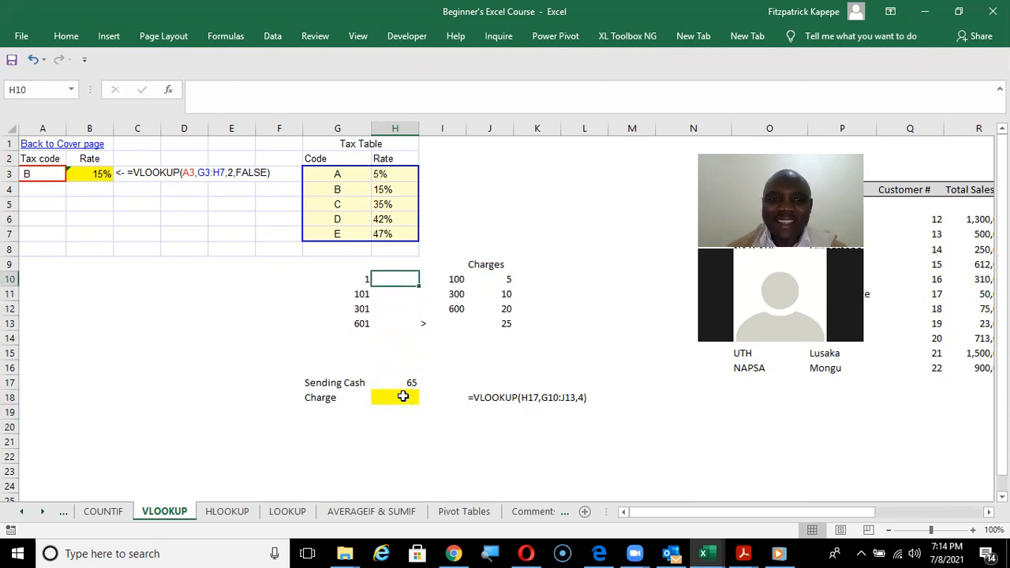
{"action": "key", "text": "Left"}
{"action": "key", "text": "Right"}
{"action": "key", "text": "Right"}
{"action": "key", "text": "Left"}
{"action": "key", "text": "Left"}
{"action": "key", "text": "Left"}
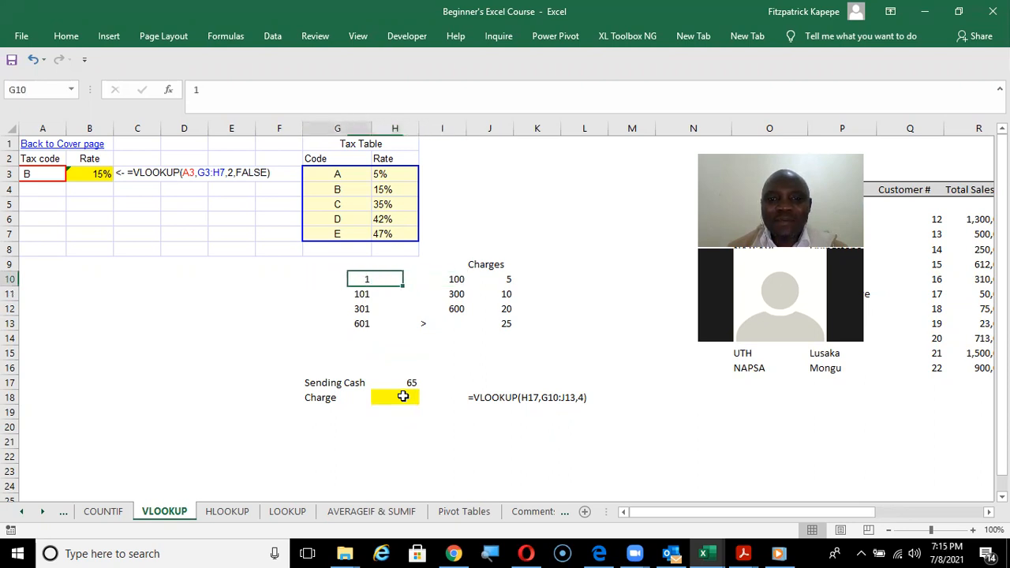
{"action": "key", "text": "Right"}
{"action": "key", "text": "Right"}
{"action": "key", "text": "Left"}
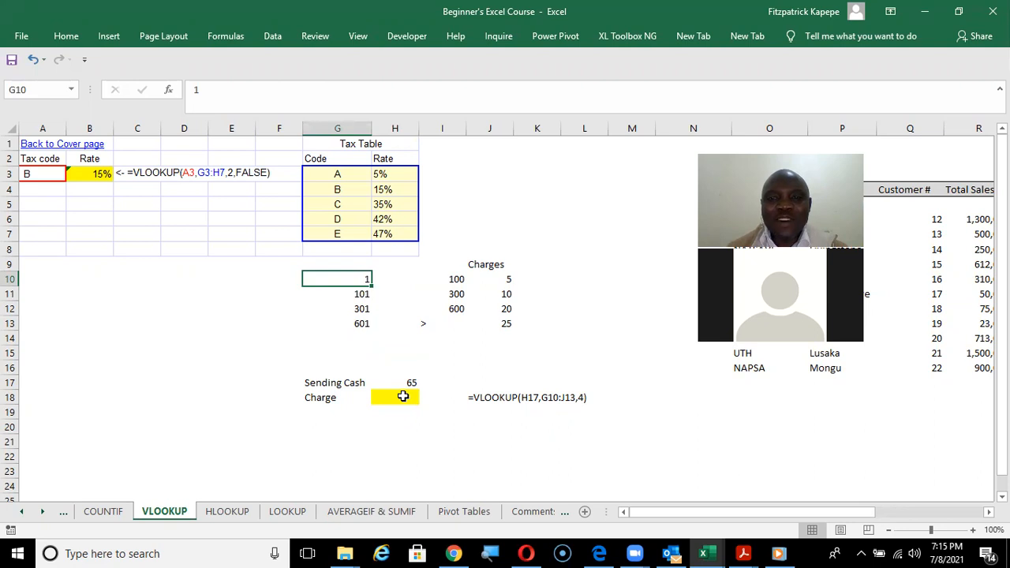
{"action": "key", "text": "Right"}
{"action": "key", "text": "Right"}
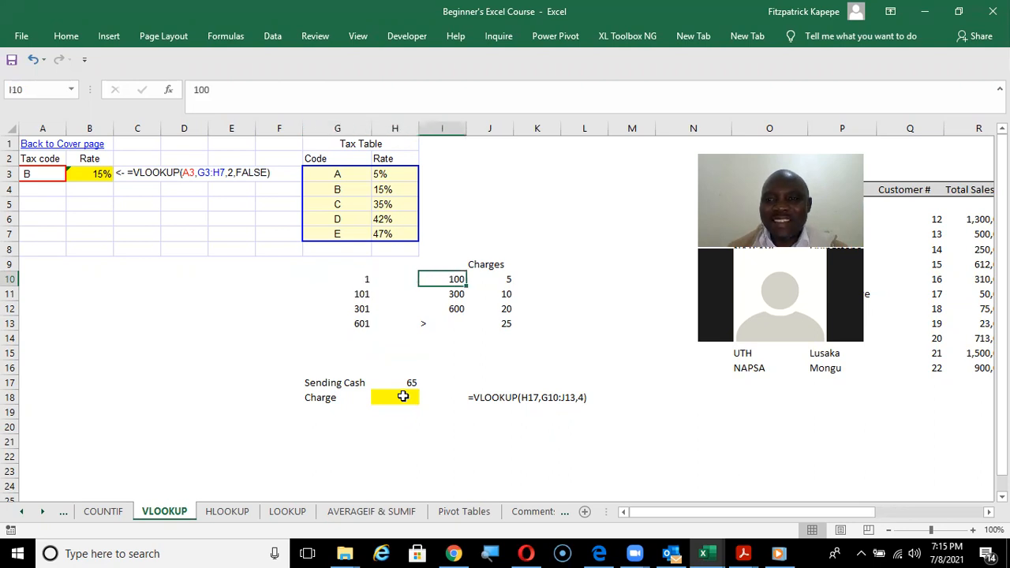
{"action": "key", "text": "Right"}
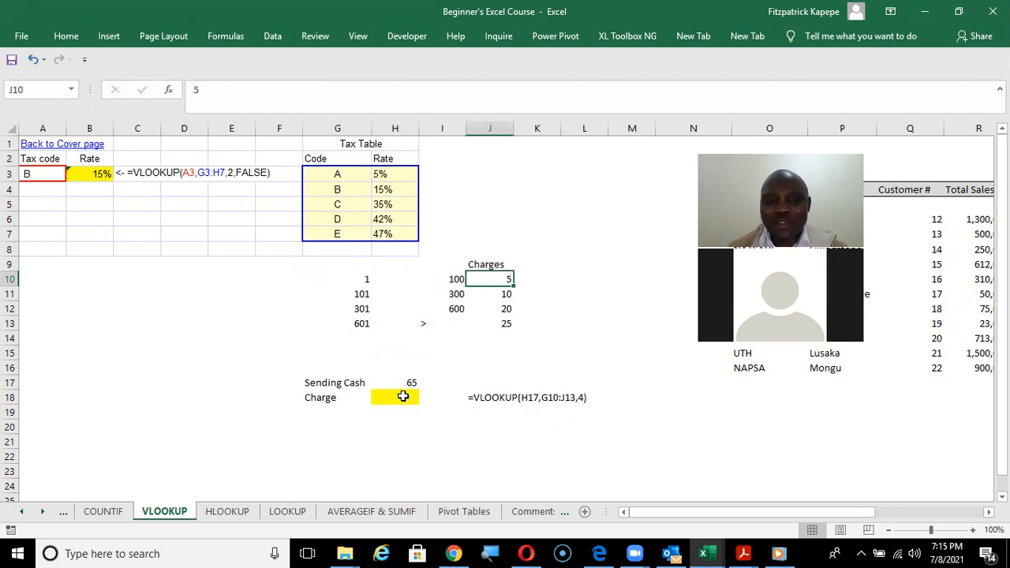
Examine the second bracket in row 11, the remaining charges down to J13, and the sample VLOOKUP formula in J18.
{"action": "key", "text": "Down"}
{"action": "key", "text": "Left"}
{"action": "key", "text": "Left"}
{"action": "key", "text": "Left"}
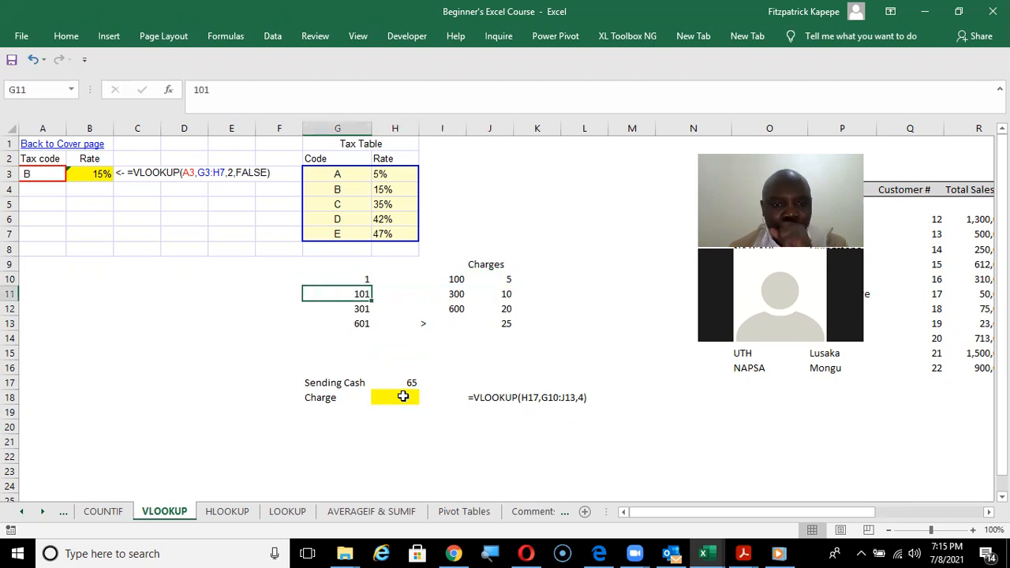
{"action": "key", "text": "Right"}
{"action": "key", "text": "Right"}
{"action": "key", "text": "Right"}
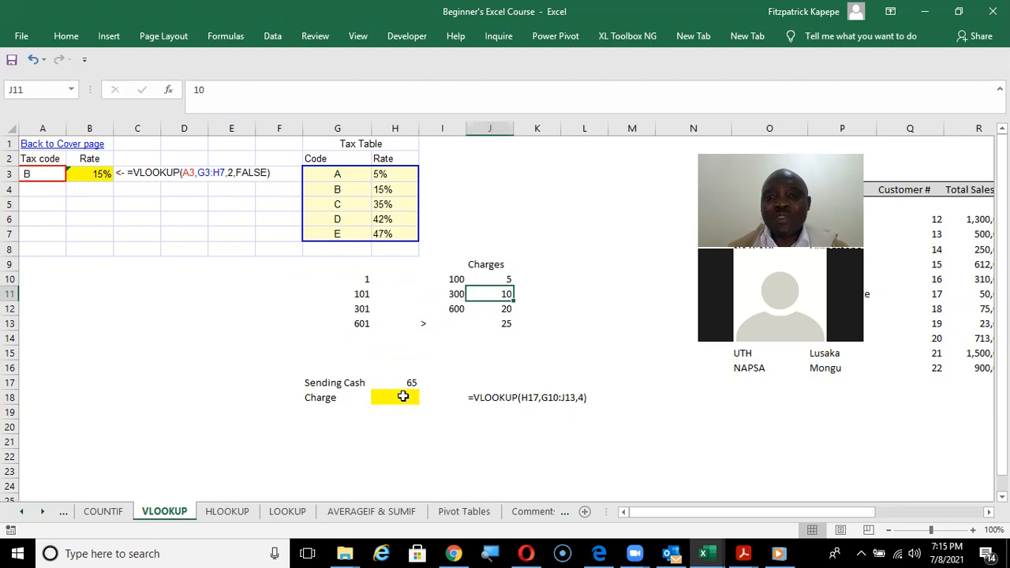
{"action": "key", "text": "Down"}
{"action": "key", "text": "Down"}
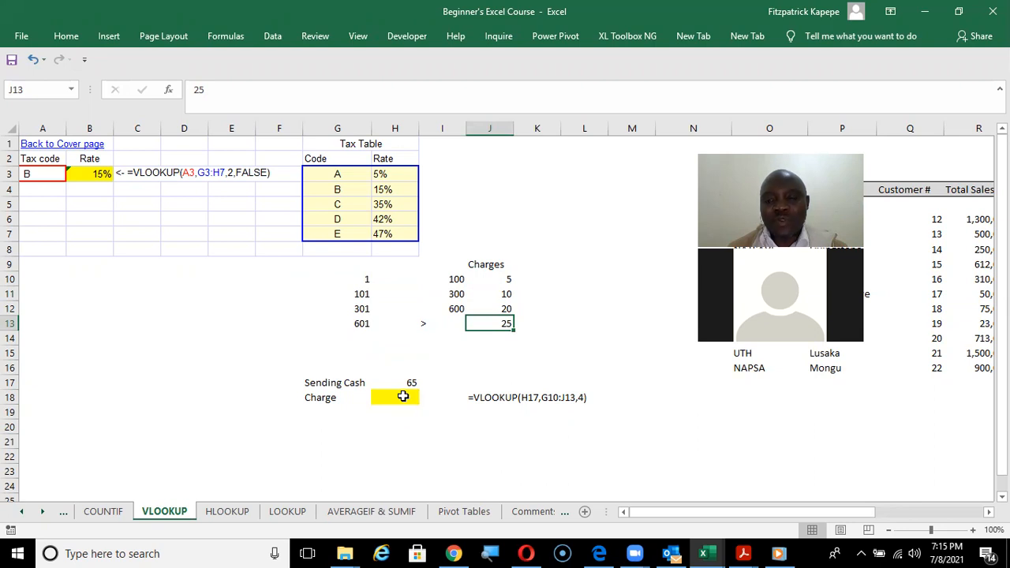
{"action": "key", "text": "Down"}
{"action": "key", "text": "Down"}
{"action": "key", "text": "Down"}
{"action": "key", "text": "Down"}
{"action": "key", "text": "Down"}
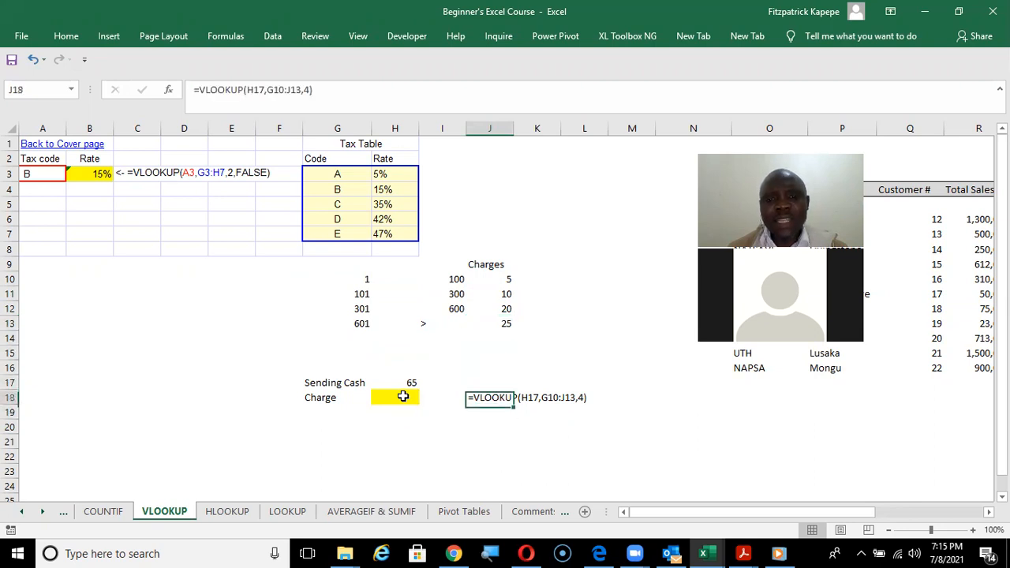
Start a VLOOKUP in the Charge cell H18 with its function arguments open, using Sending Cash H17 as the lookup value.
{"action": "key", "text": "Up"}
{"action": "key", "text": "Left"}
{"action": "key", "text": "Left"}
{"action": "key", "text": "Left"}
{"action": "key", "text": "Right"}
{"action": "key", "text": "Down"}
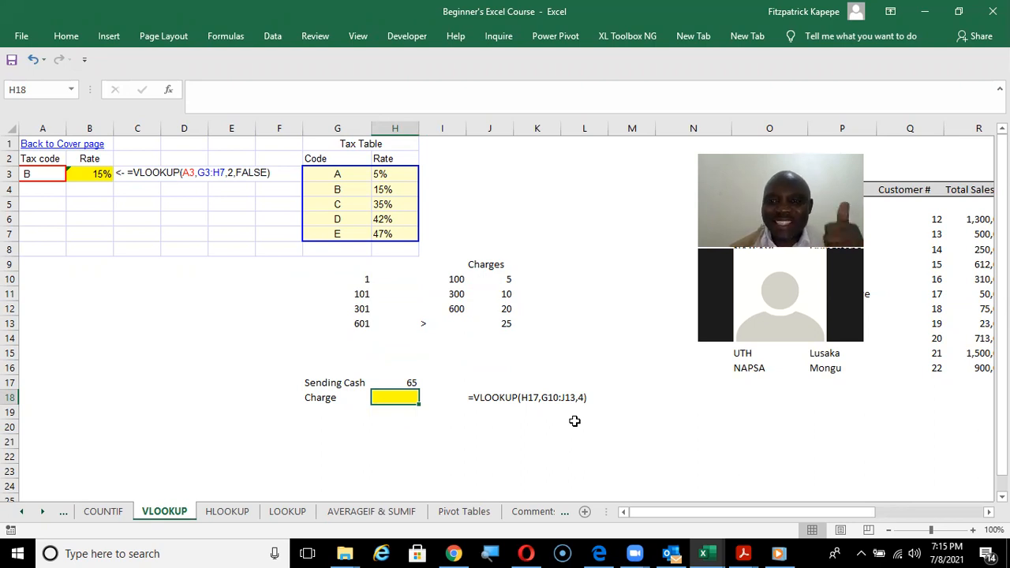
{"action": "type", "text": "="}
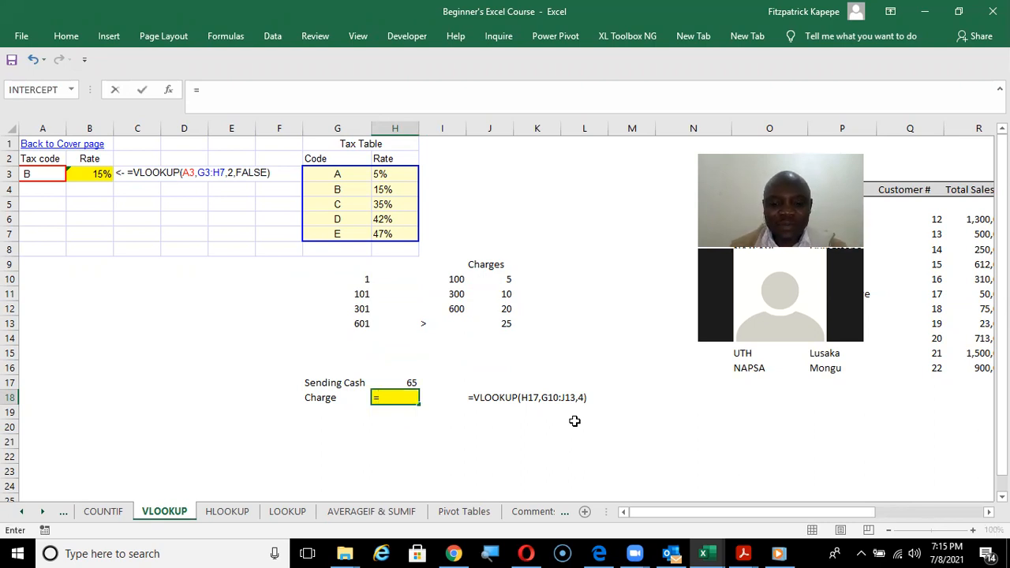
{"action": "type", "text": "vl"}
{"action": "key", "text": "Tab"}
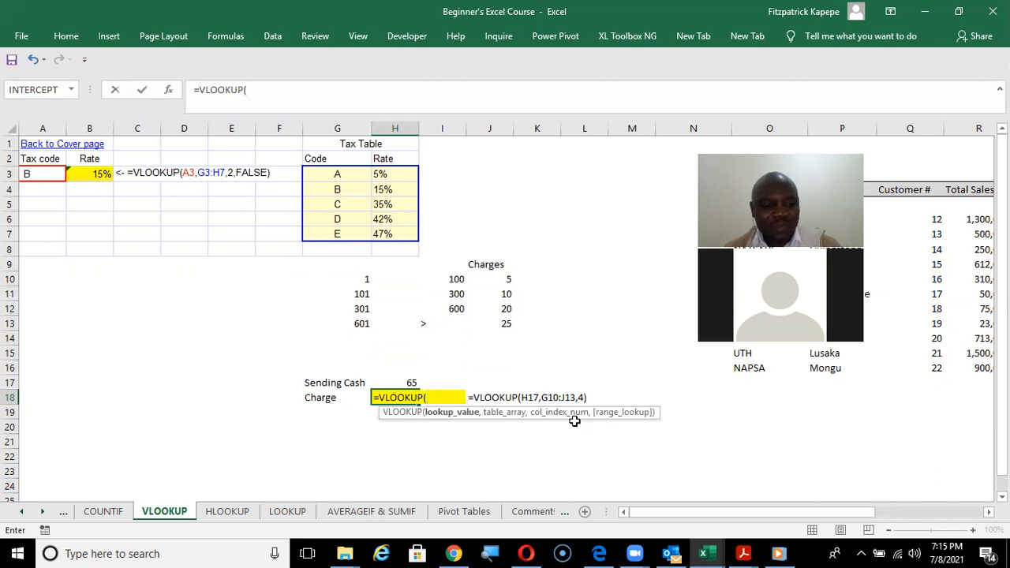
{"action": "key", "text": "ctrl+a"}
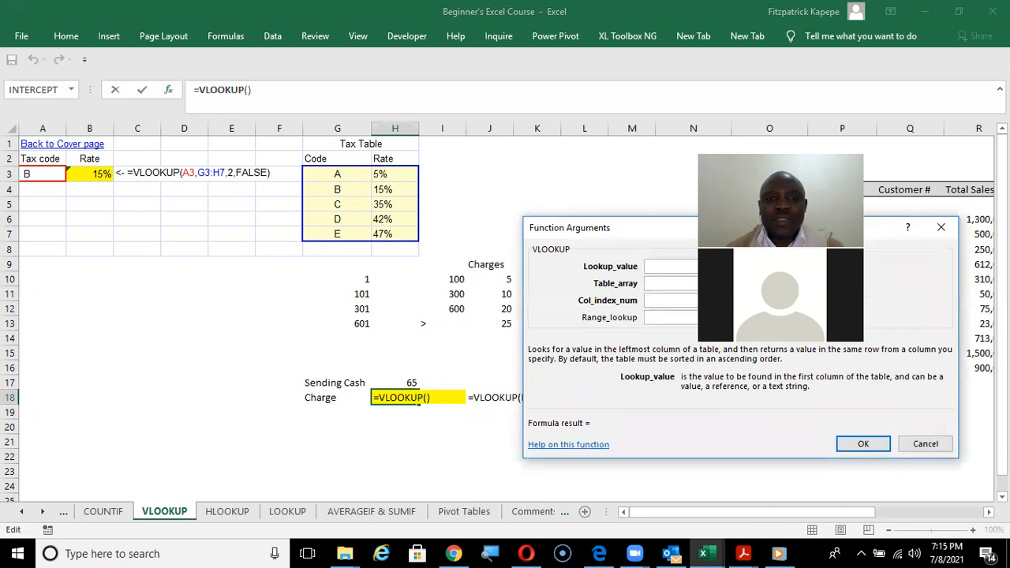
{"action": "left_click", "coordinate": [409, 383]}
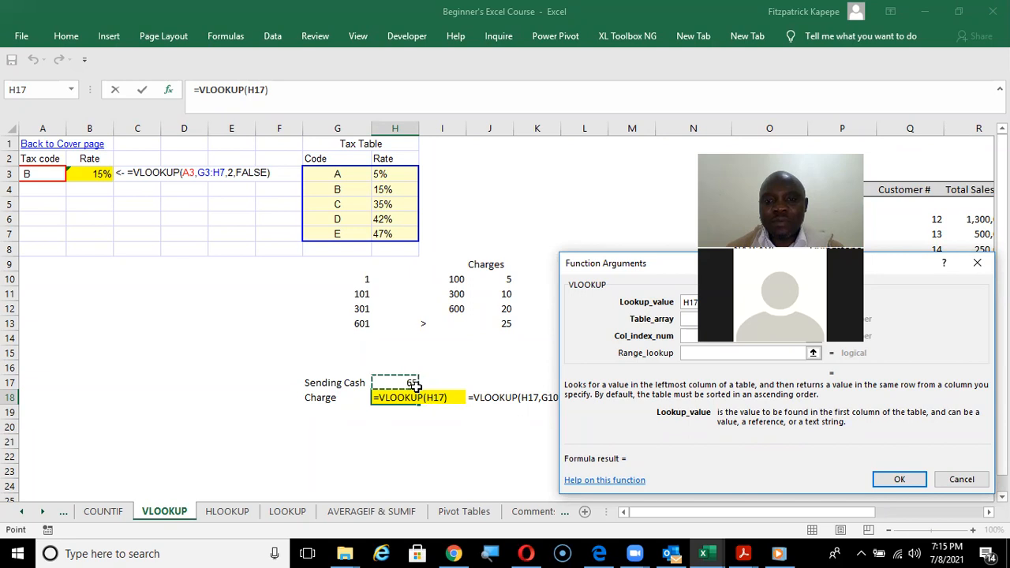
{"action": "key", "text": "Tab"}
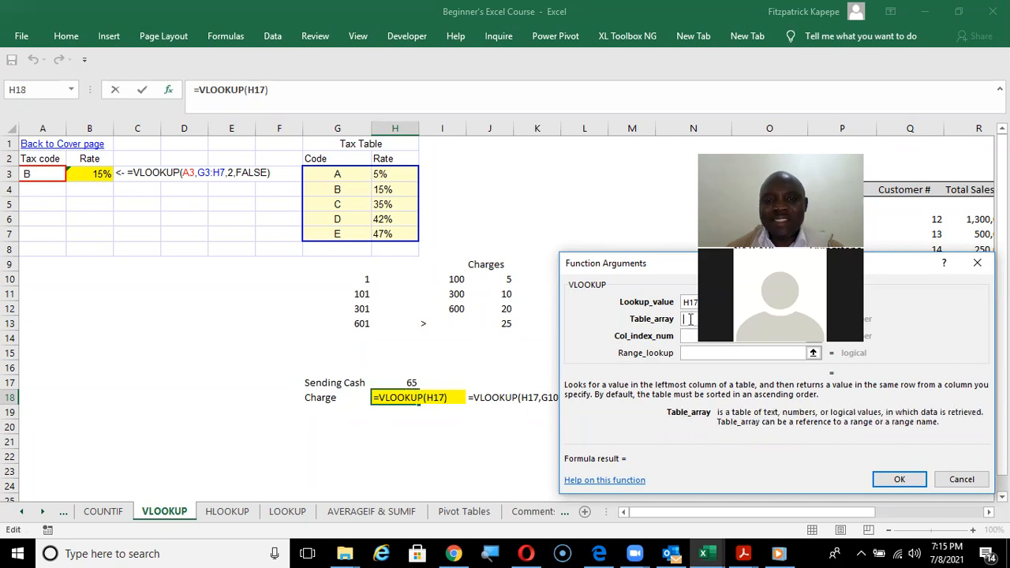
Complete the VLOOKUP with table array G10:J13 and column index 4, leaving the range lookup empty.
{"action": "left_click_drag", "start_coordinate": [354, 281], "coordinate": [482, 323]}
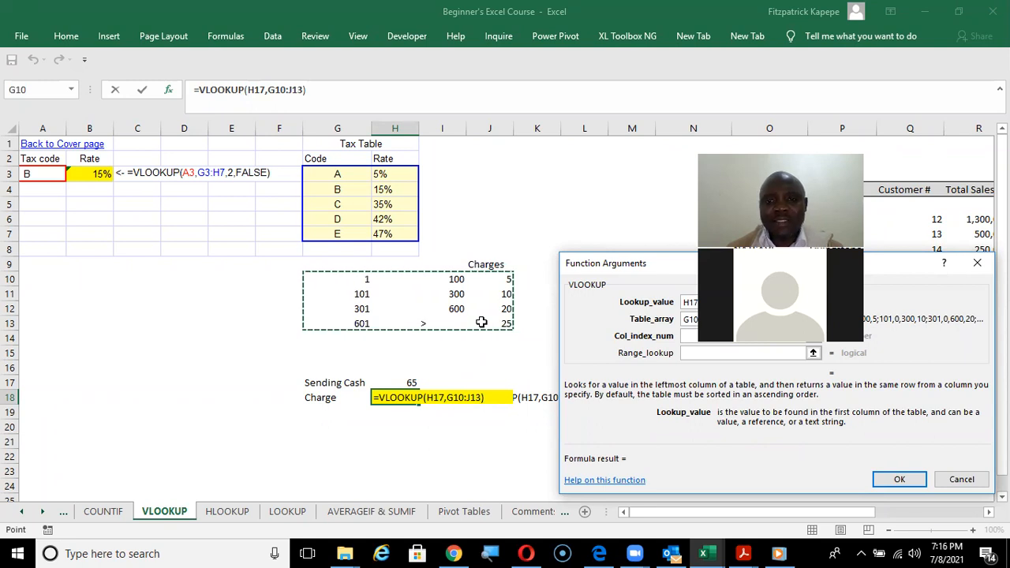
{"action": "left_click", "coordinate": [697, 335]}
{"action": "type", "text": "4"}
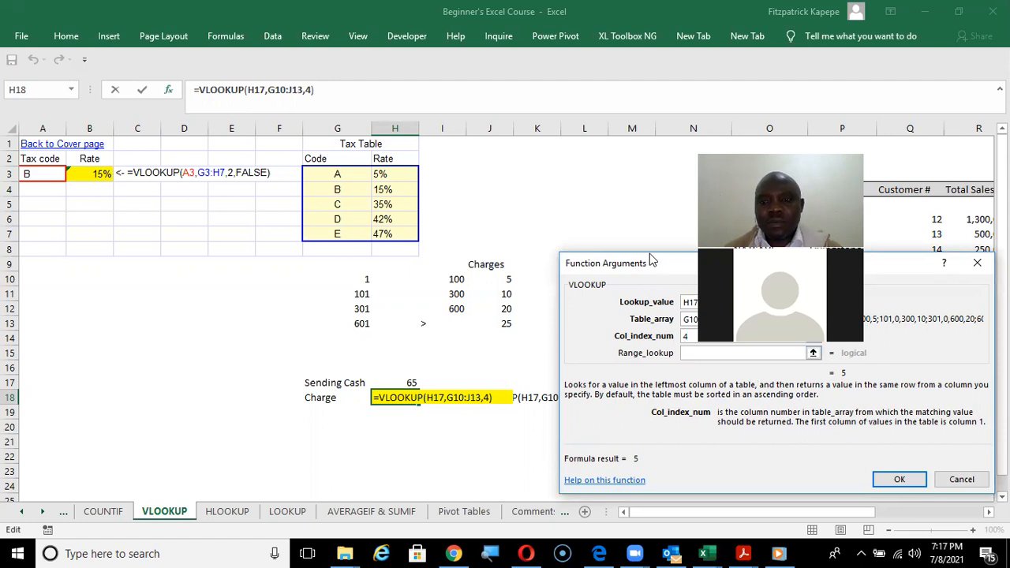
{"action": "left_click_drag", "start_coordinate": [652, 261], "coordinate": [525, 266]}
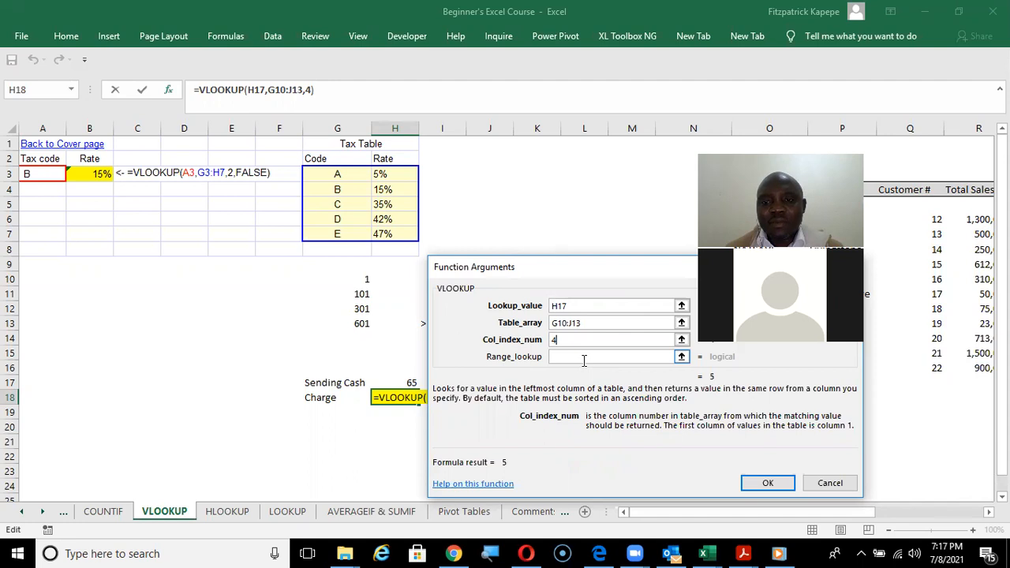
{"action": "left_click", "coordinate": [768, 484]}
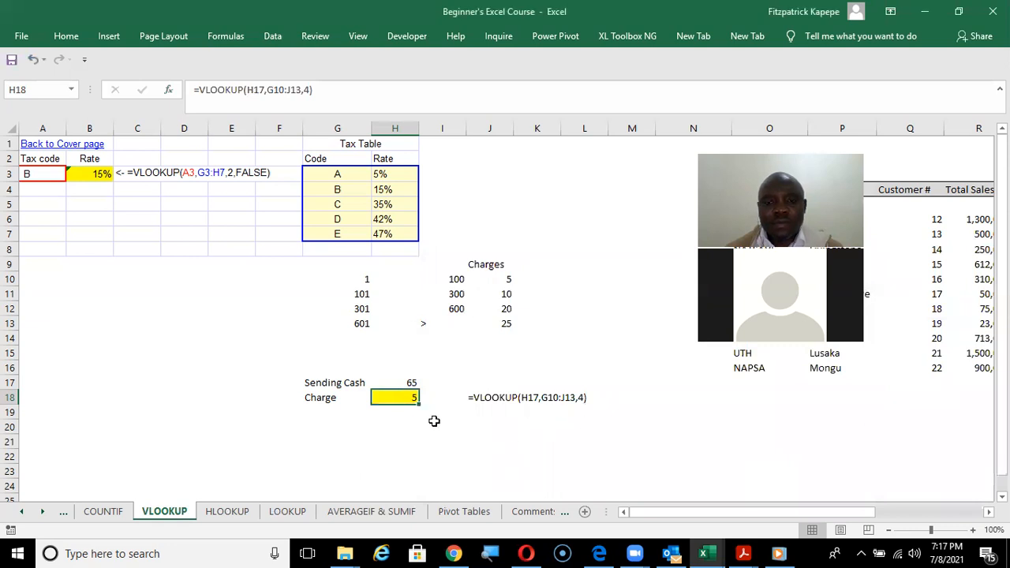
Test the charge formula by entering Sending Cash amounts of 70 and then 120 in H17.
{"action": "left_click", "coordinate": [342, 444]}
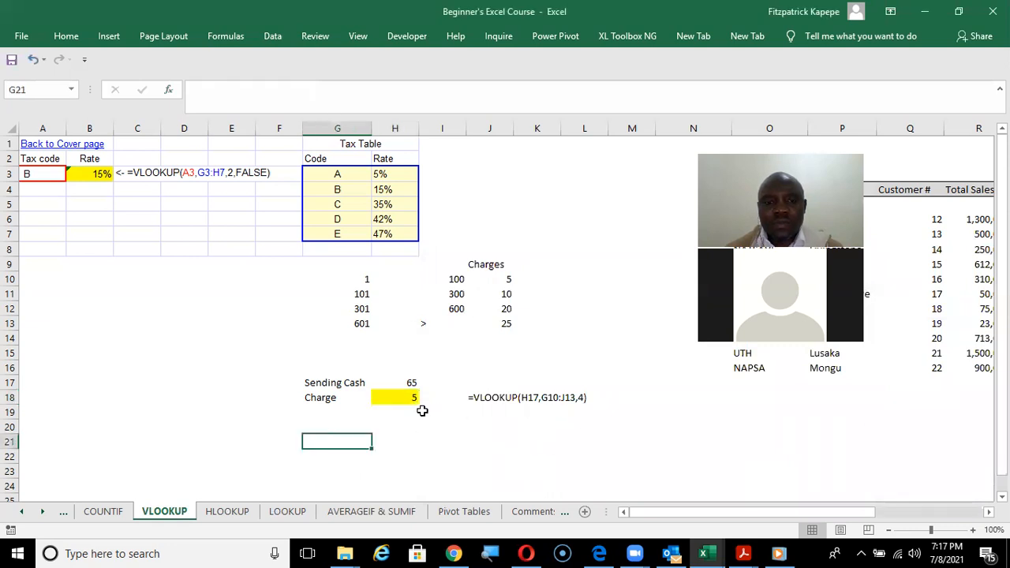
{"action": "left_click", "coordinate": [404, 384]}
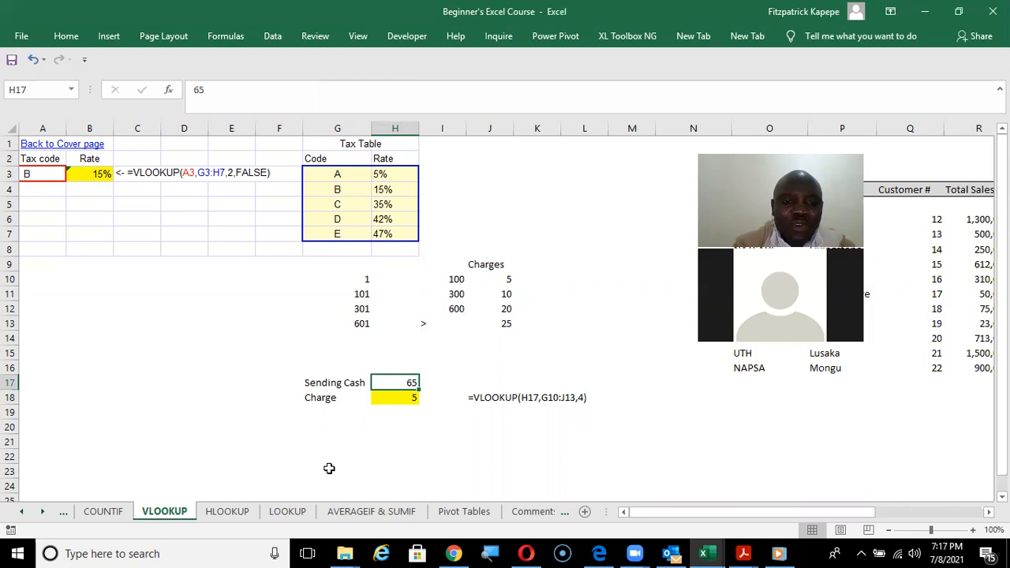
{"action": "type", "text": "70"}
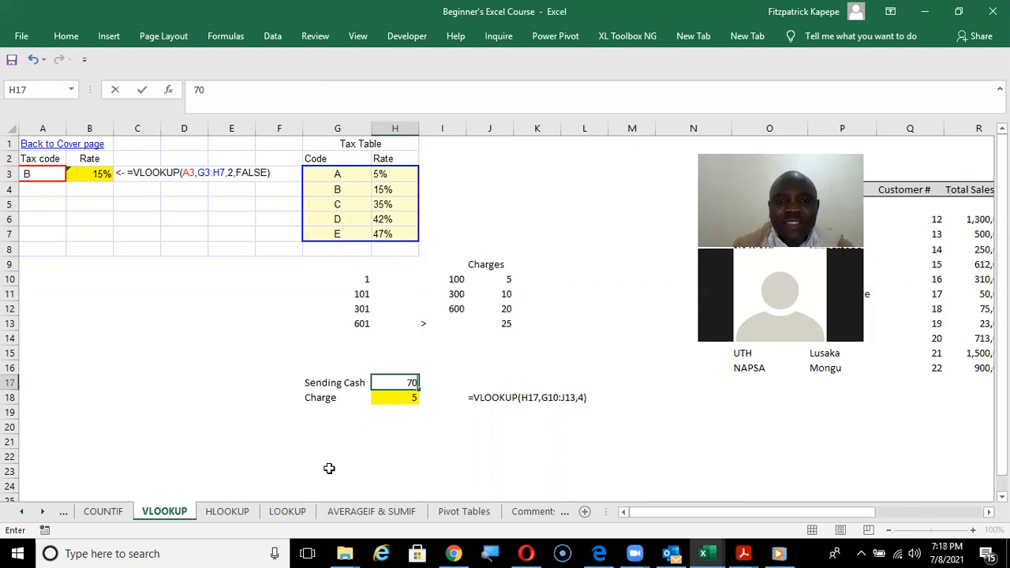
{"action": "key", "text": "Return"}
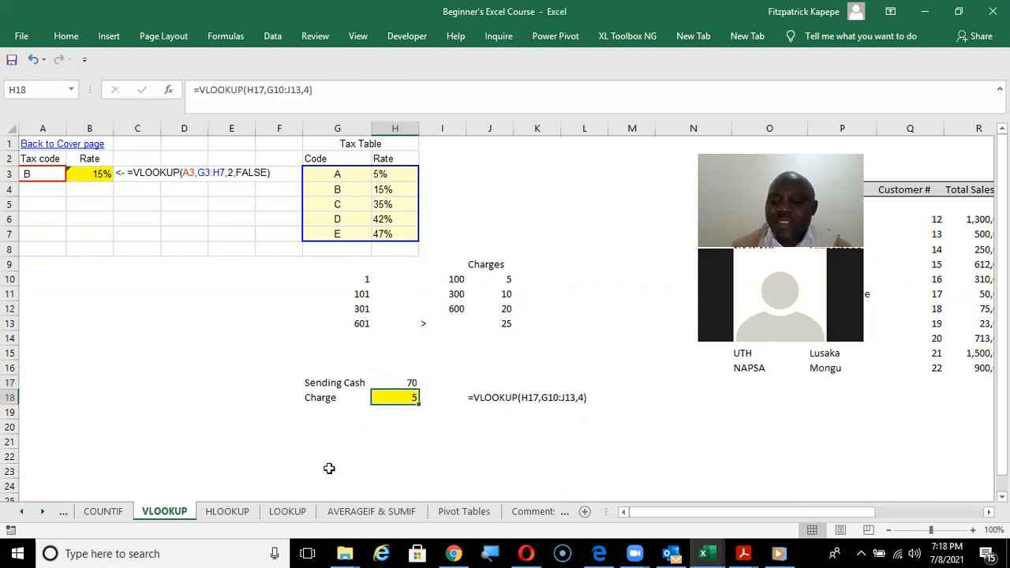
{"action": "key", "text": "Up"}
{"action": "type", "text": "1"}
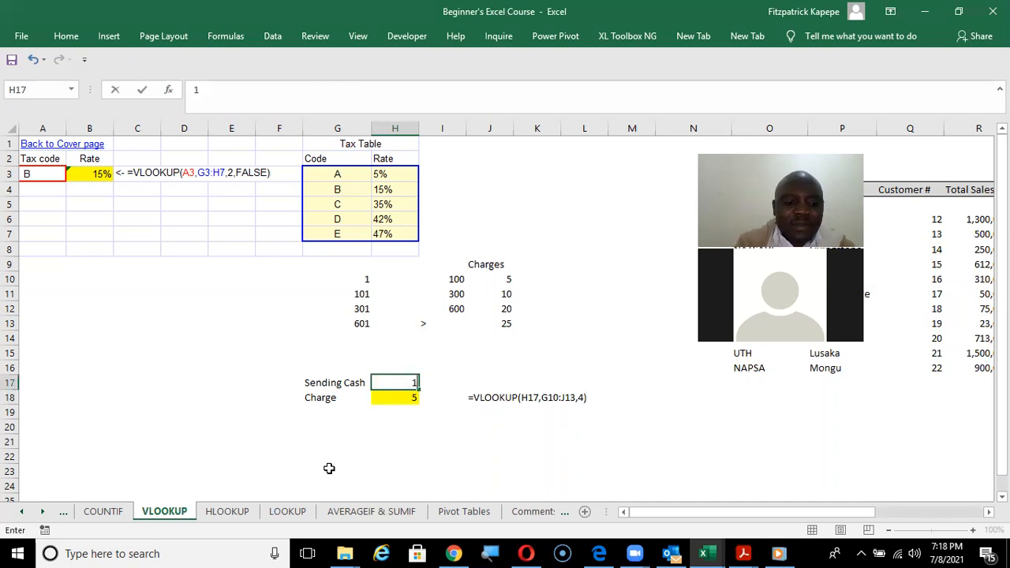
{"action": "type", "text": "20"}
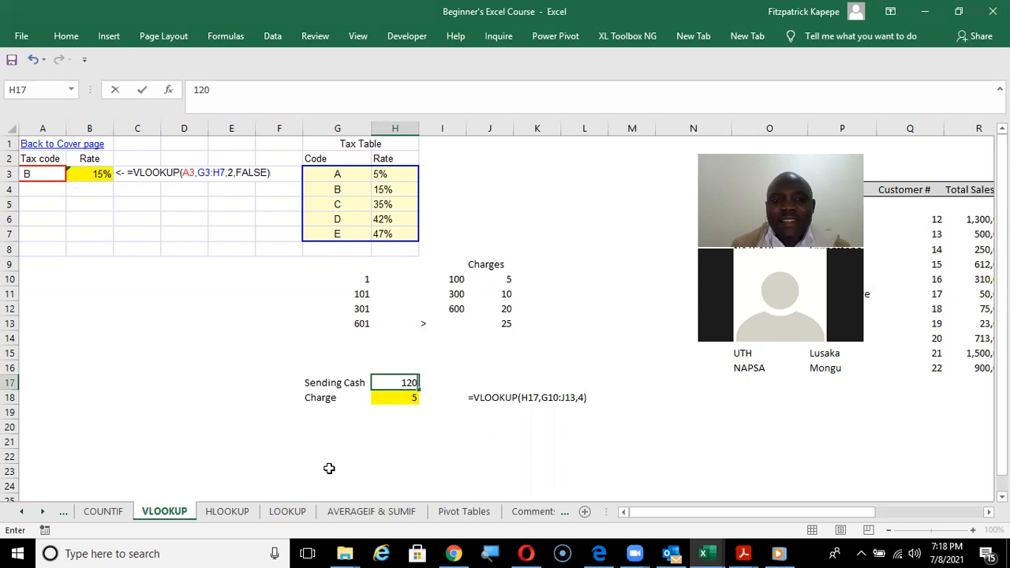
{"action": "key", "text": "Return"}
Test the charge formula with Sending Cash amounts of 209 and then 313 in H17.
{"action": "key", "text": "Up"}
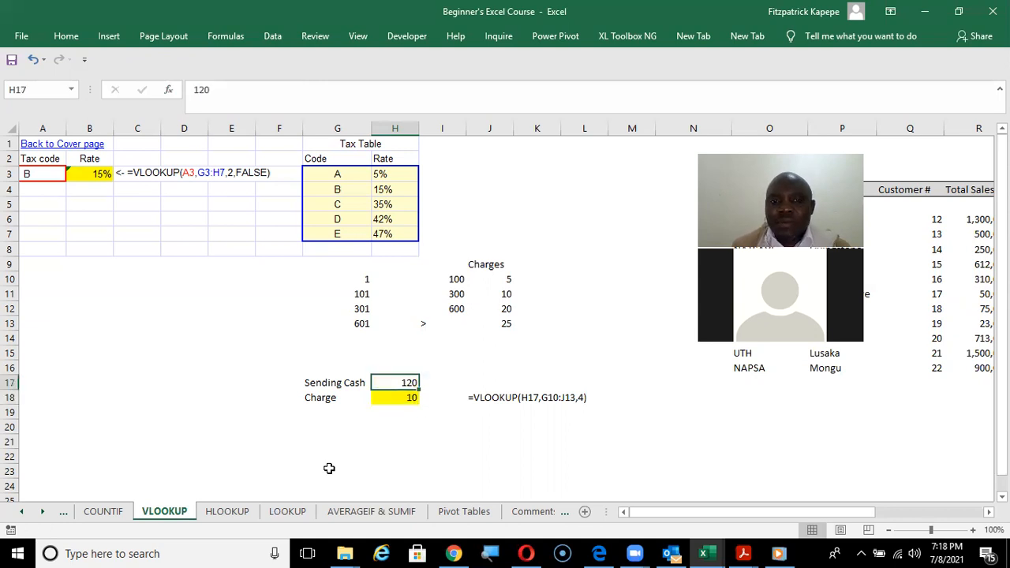
{"action": "type", "text": "2"}
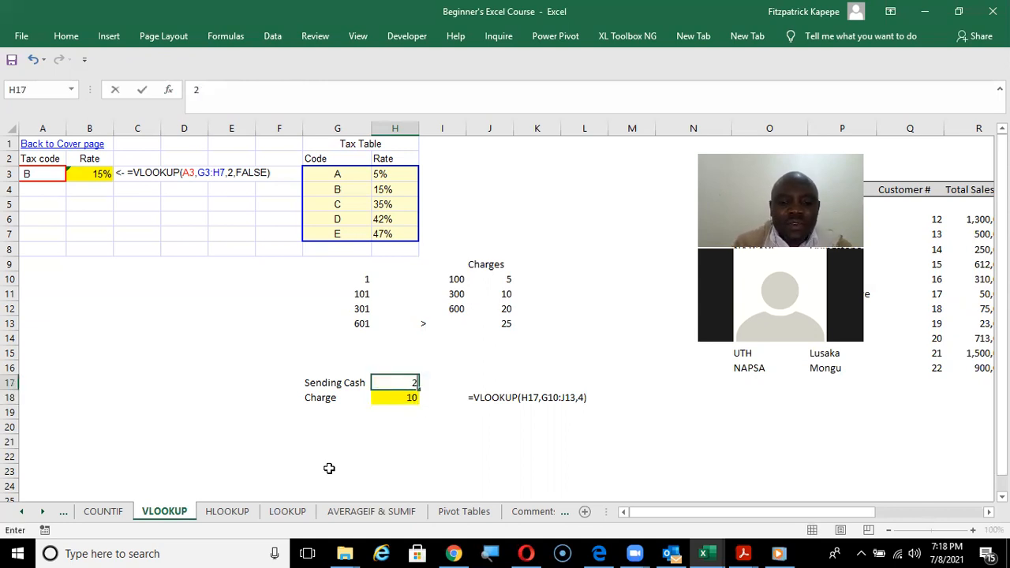
{"action": "type", "text": "09"}
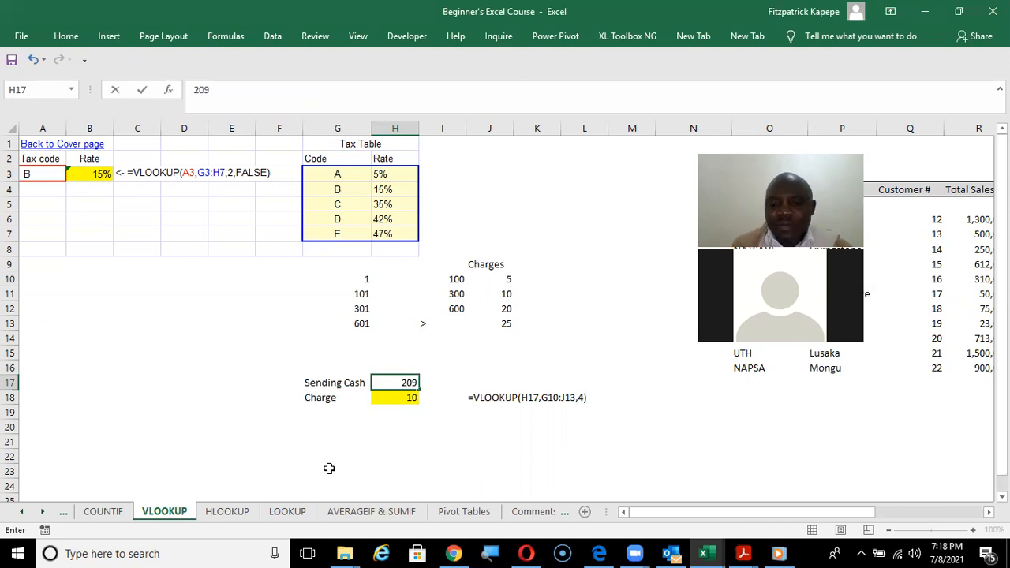
{"action": "key", "text": "Return"}
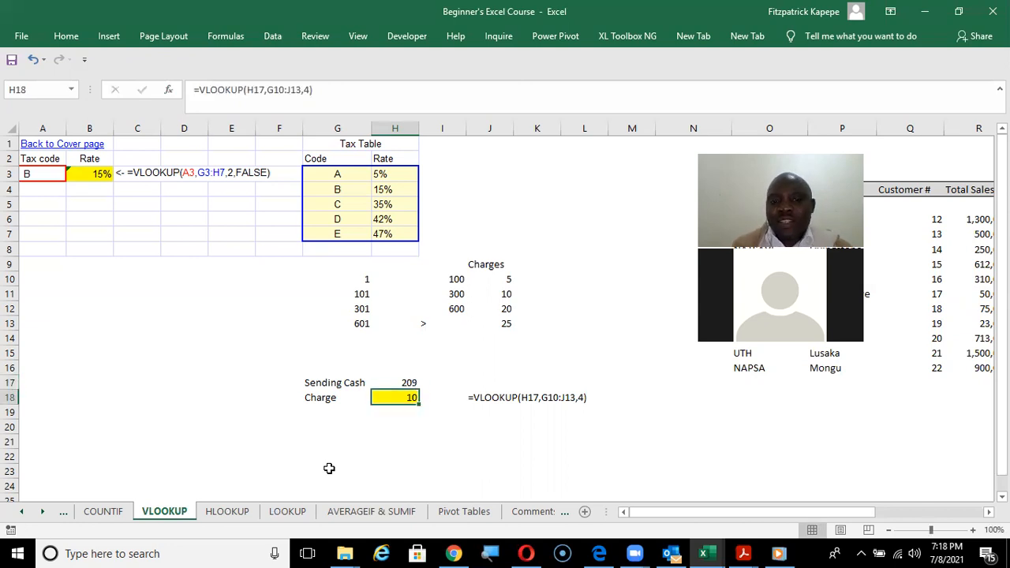
{"action": "key", "text": "Up"}
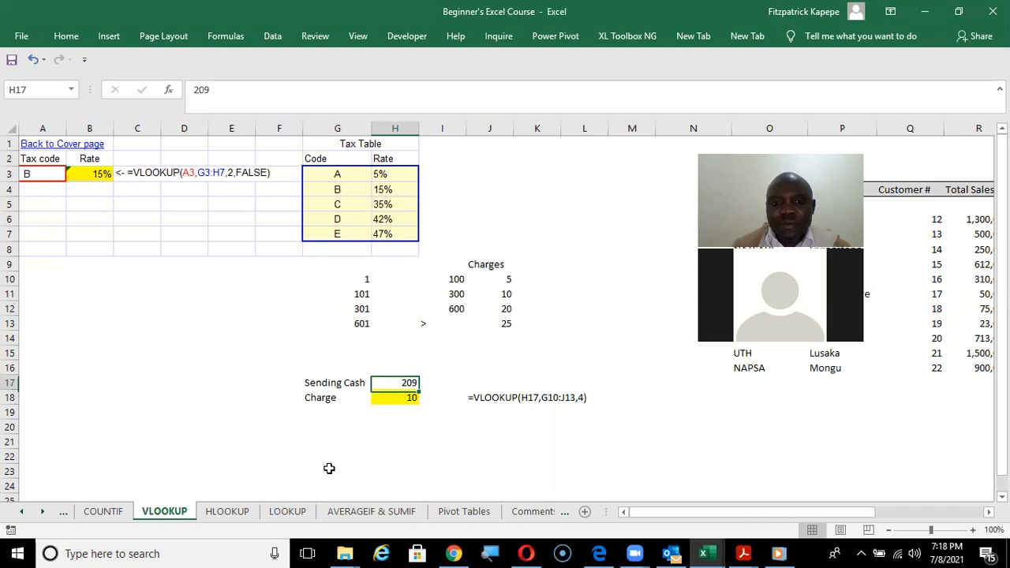
{"action": "type", "text": "3"}
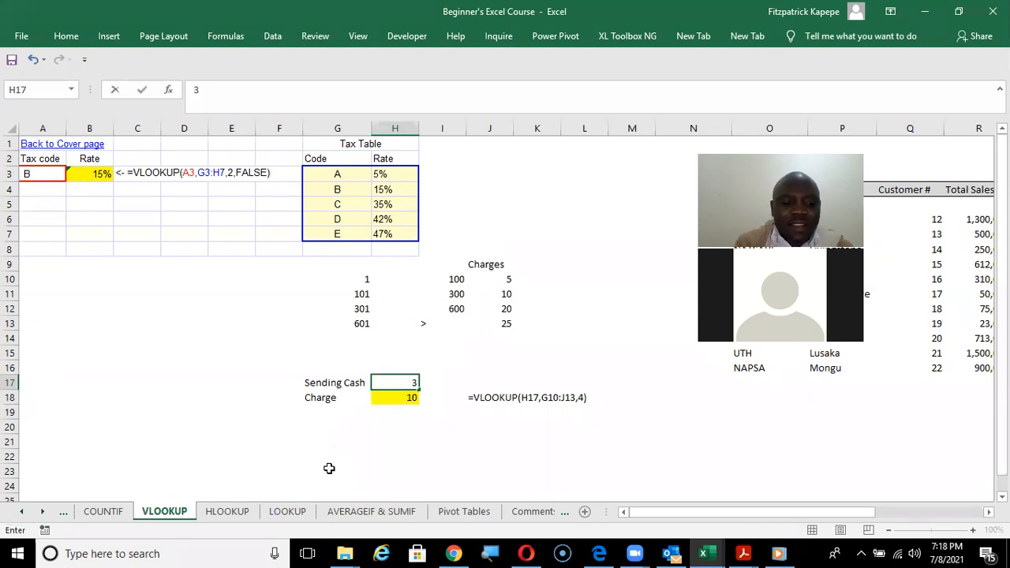
{"action": "type", "text": "13"}
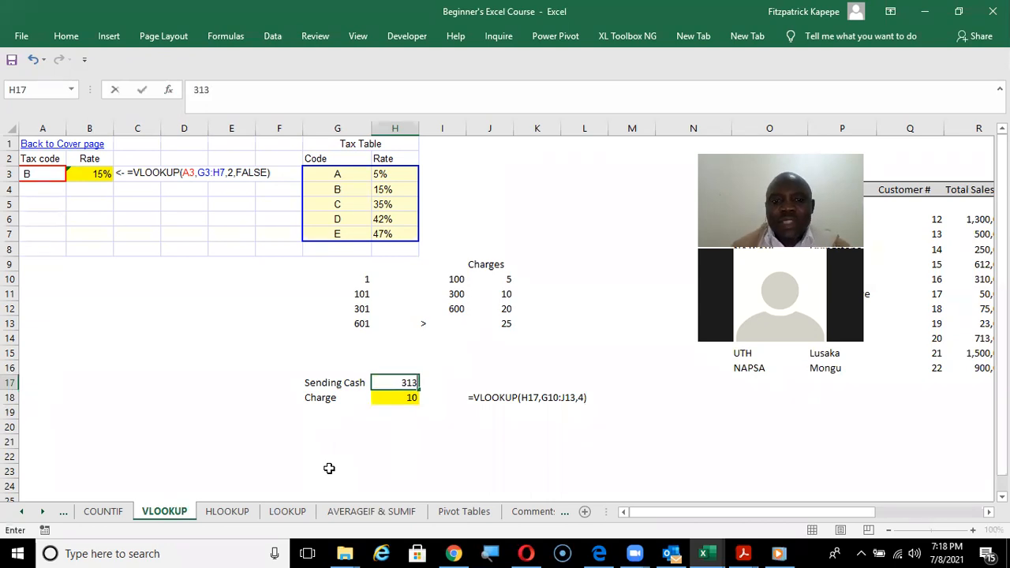
{"action": "key", "text": "Return"}
Set the Sending Cash amount in H17 to 700 to test the highest charge bracket.
{"action": "key", "text": "Up"}
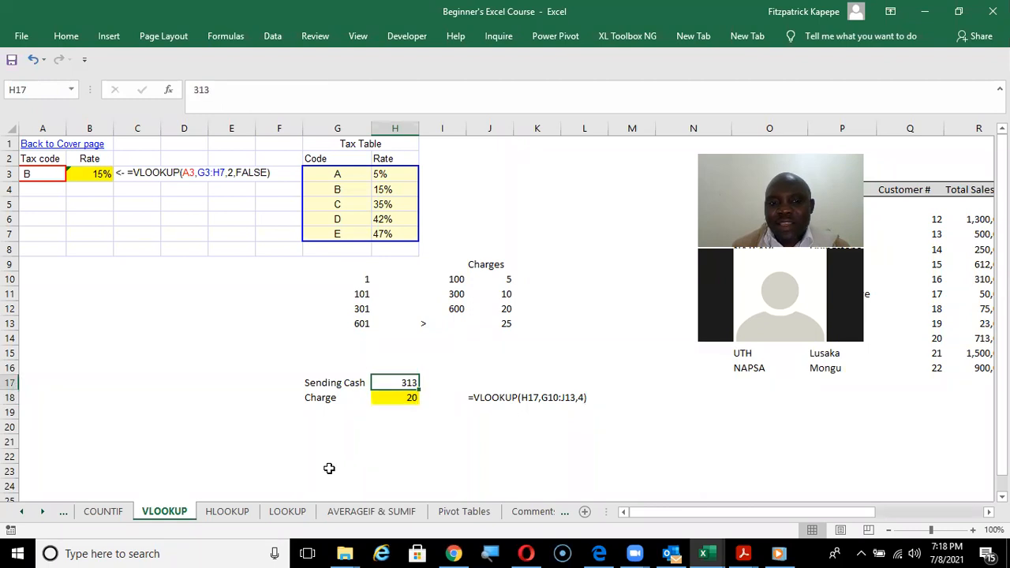
{"action": "type", "text": "700"}
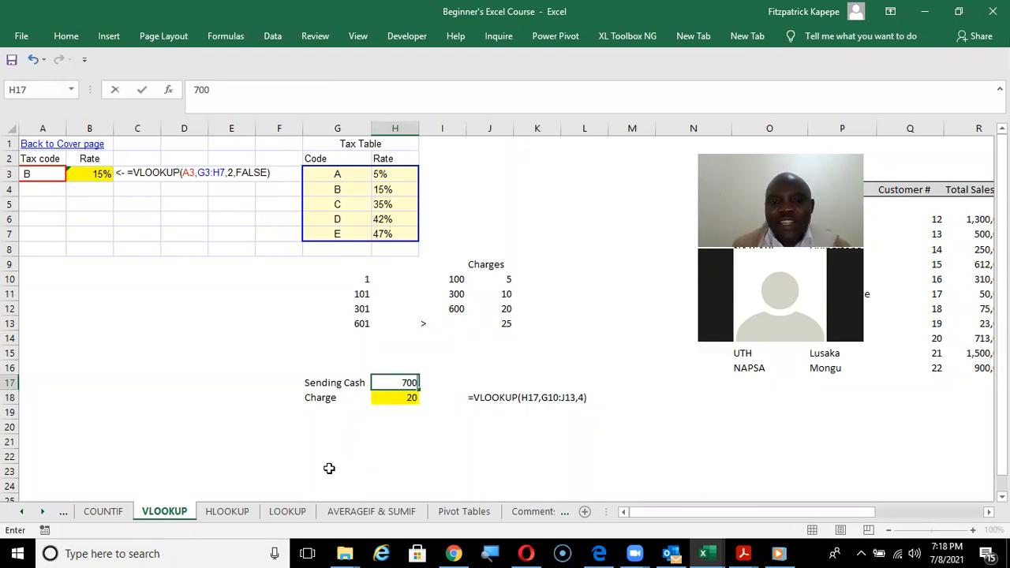
{"action": "key", "text": "Return"}
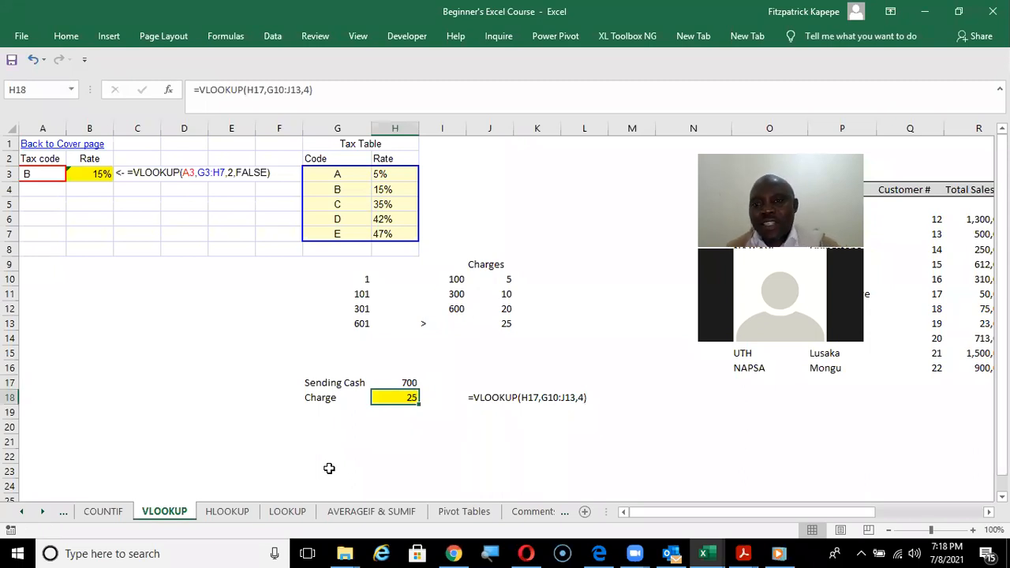